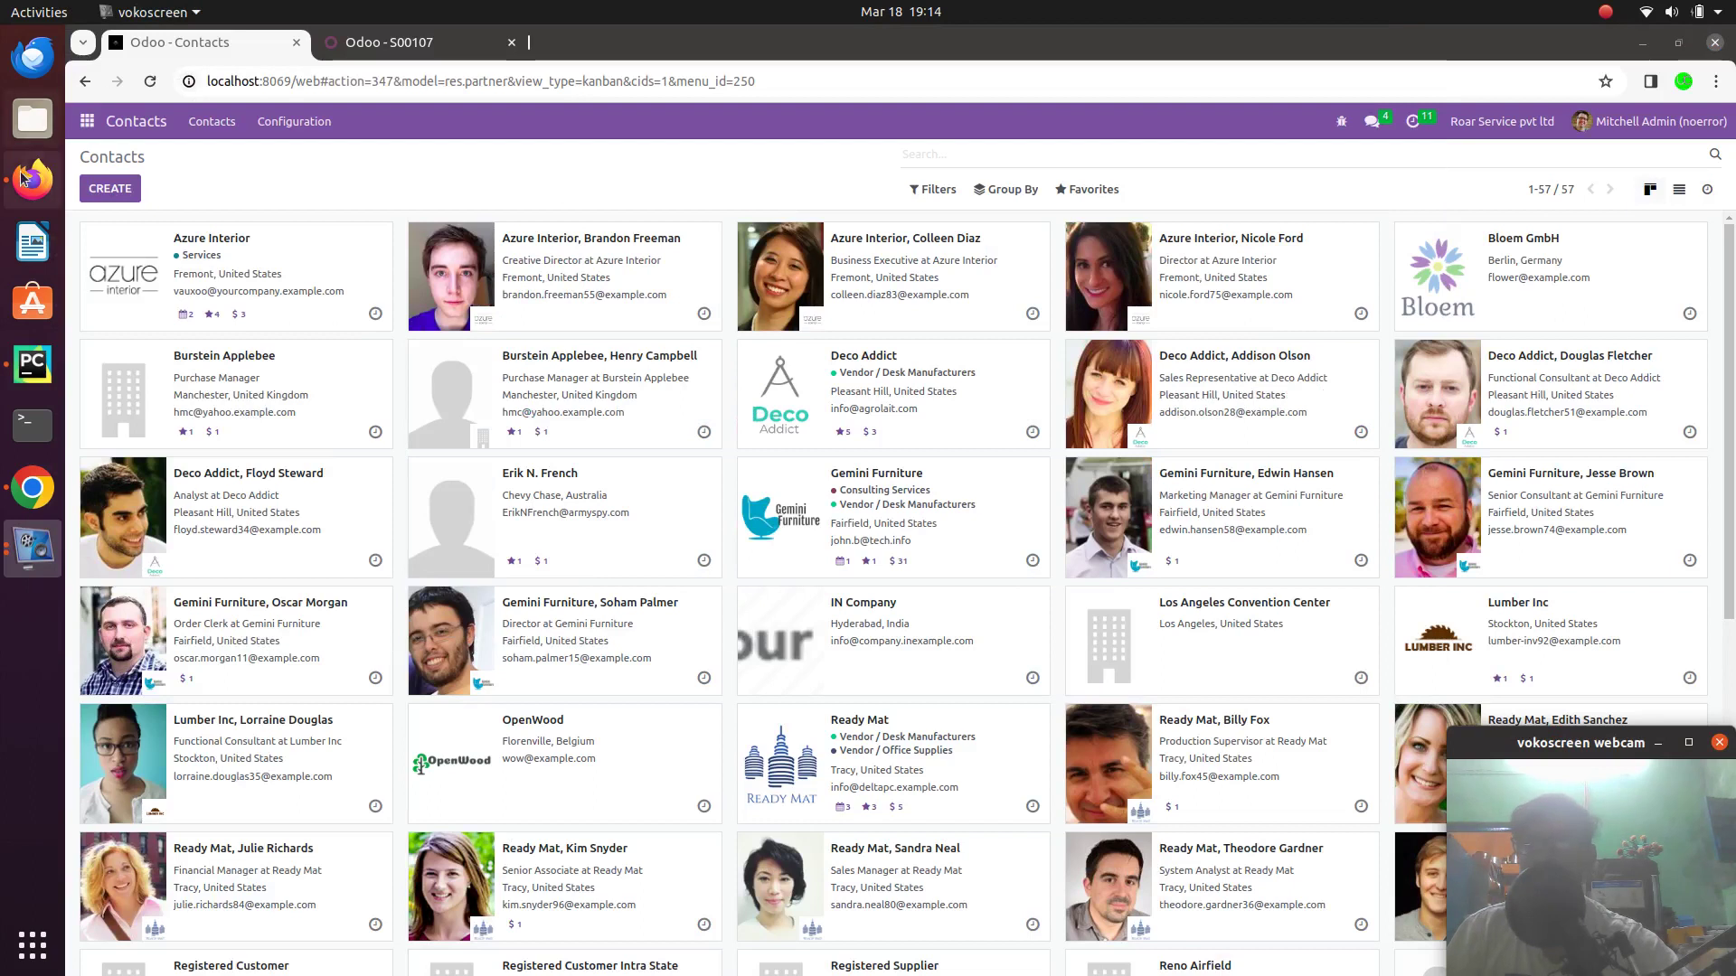
pyautogui.rightClick(32, 180)
pyautogui.press('Escape')
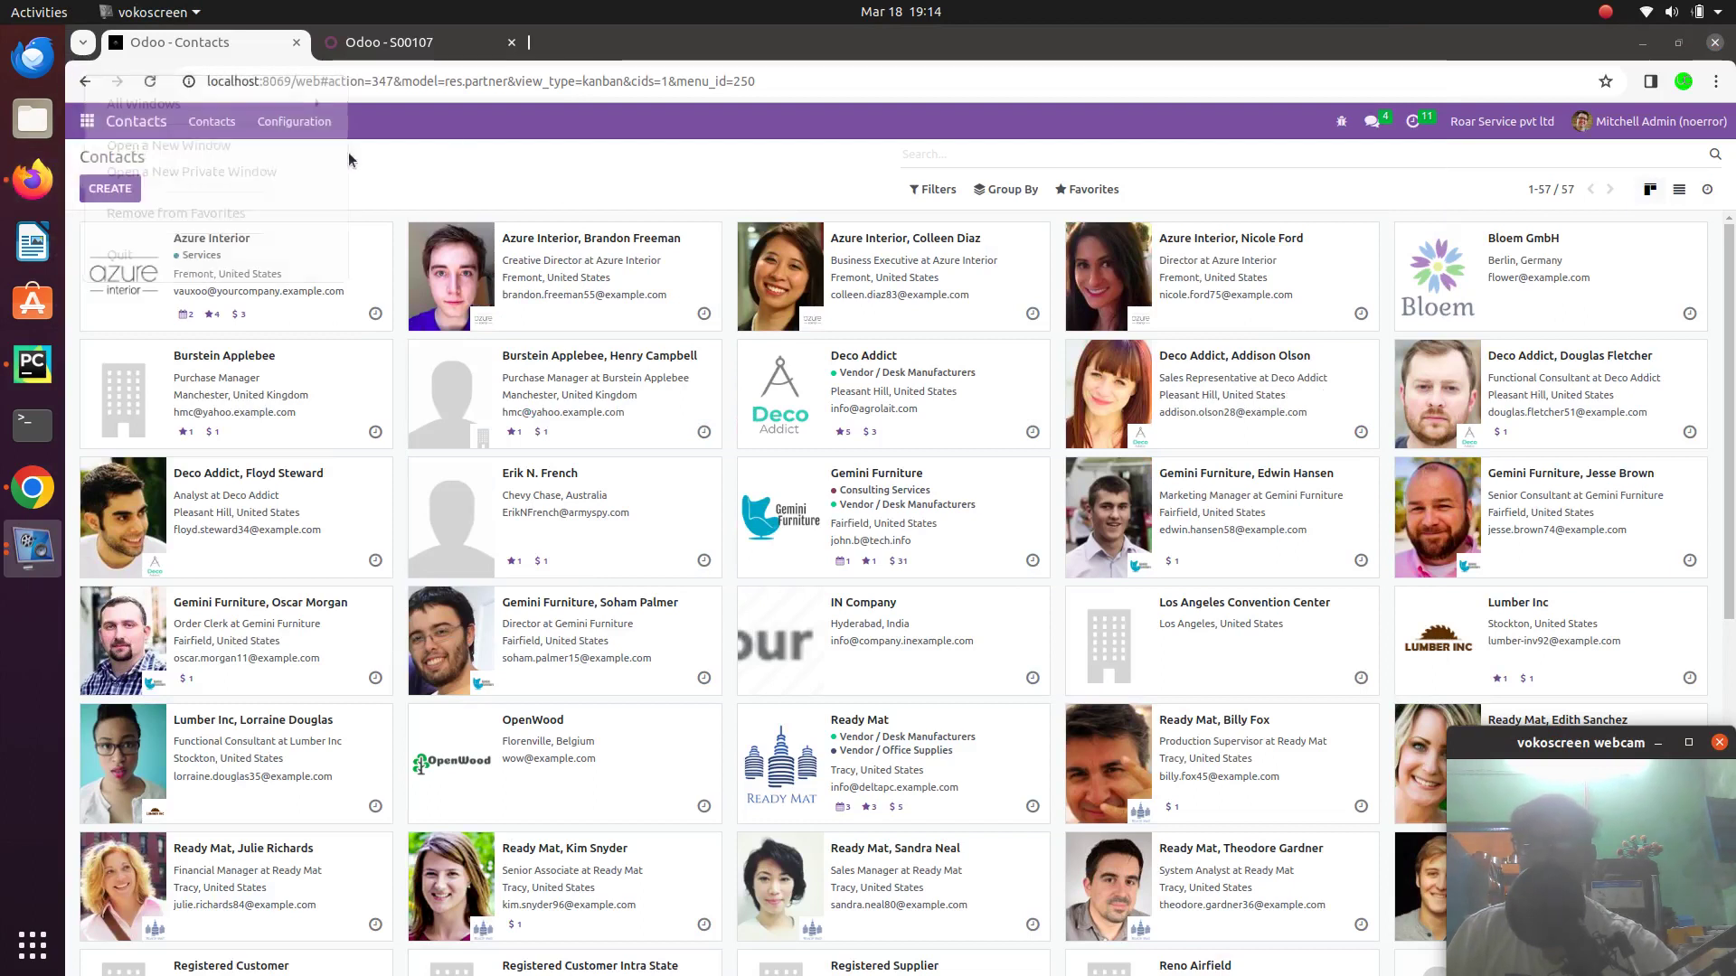
pyautogui.click(87, 121)
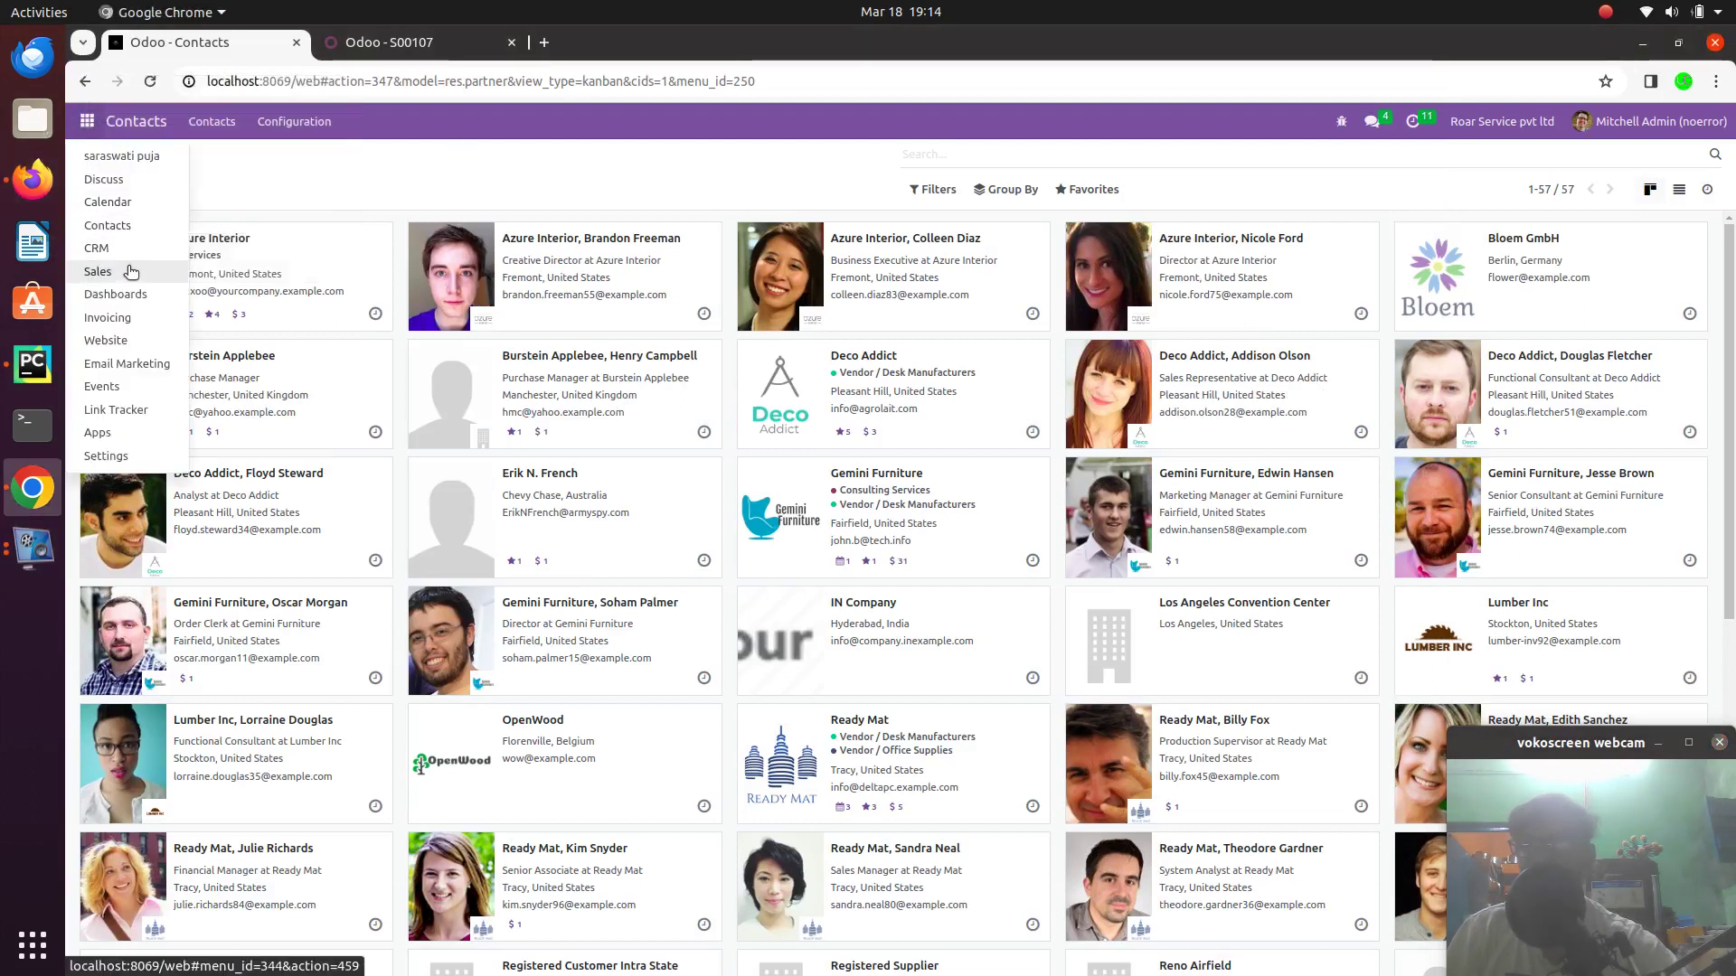
pyautogui.click(98, 271)
pyautogui.click(413, 737)
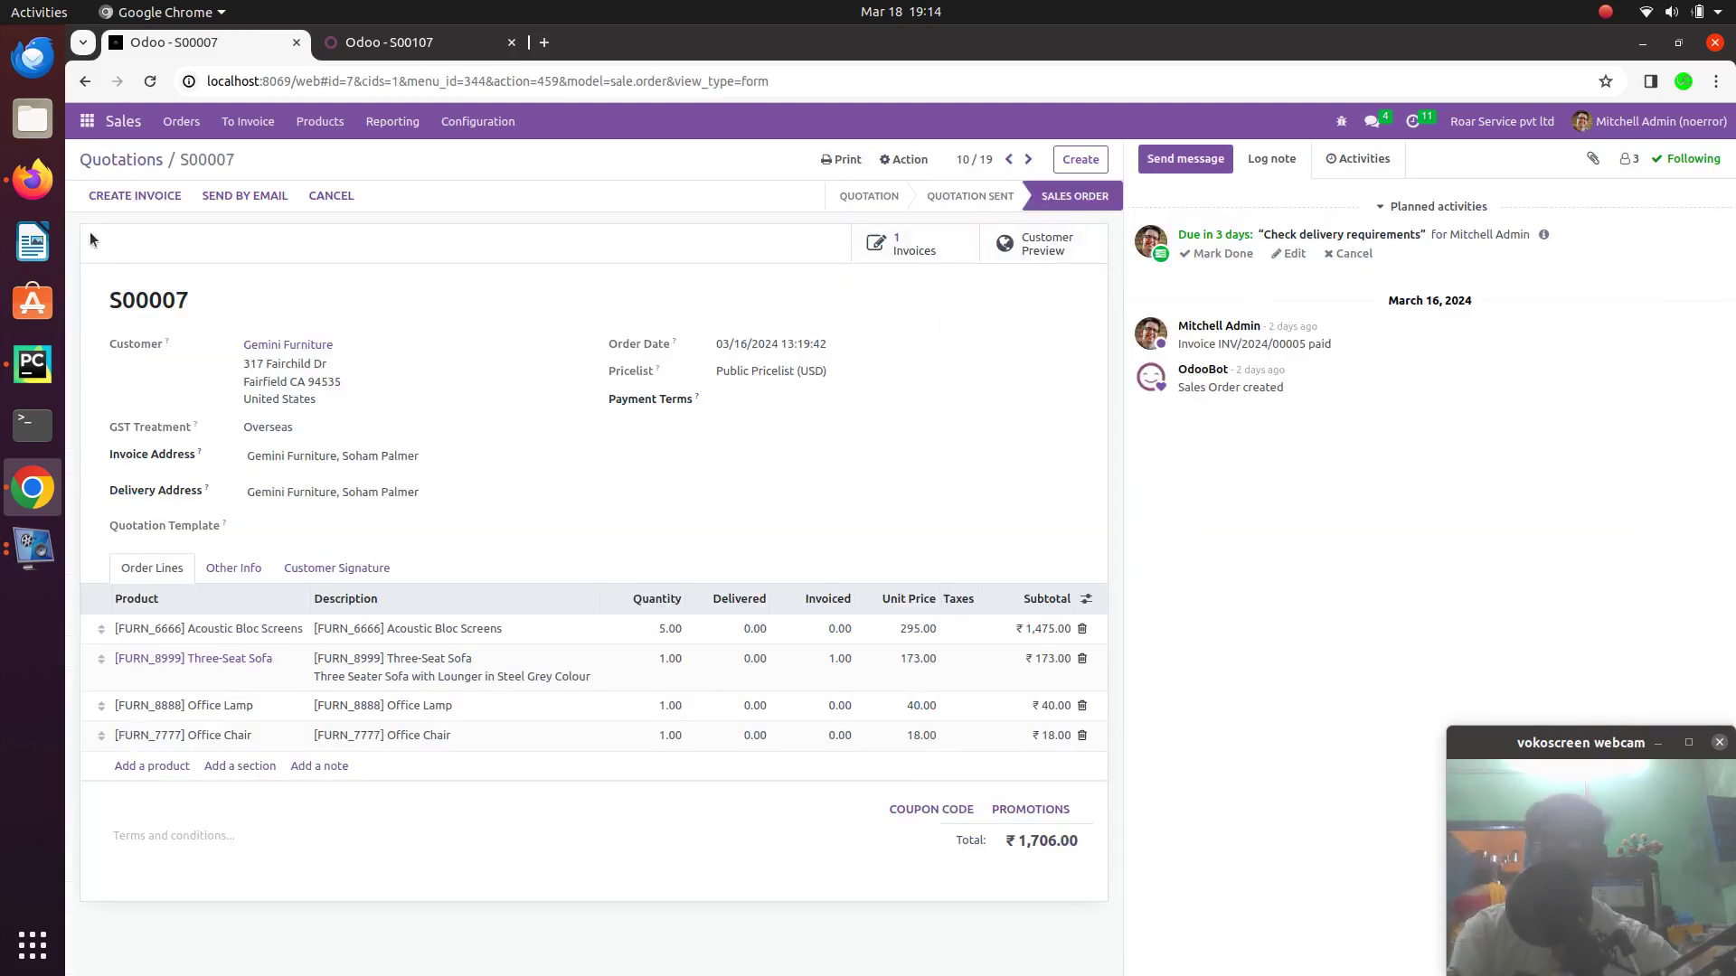
pyautogui.click(87, 120)
pyautogui.click(98, 432)
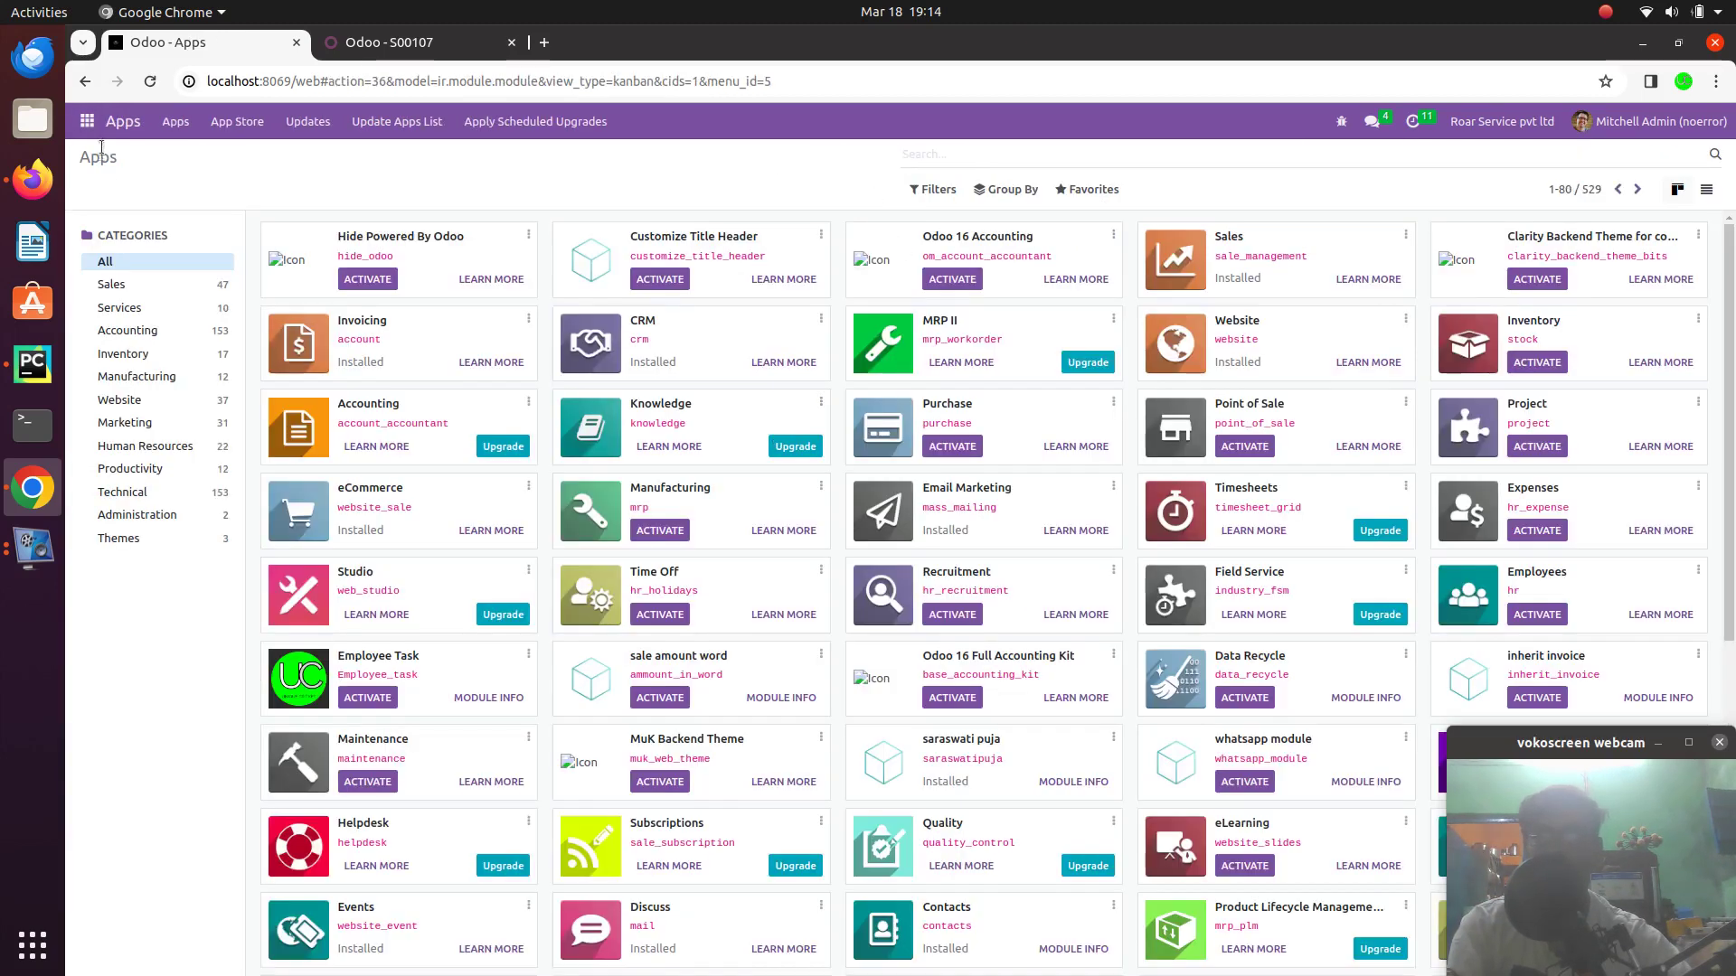
# Enable the Delivery Methods option for computing shipping costs in the Sales settings
pyautogui.click(87, 121)
pyautogui.click(142, 277)
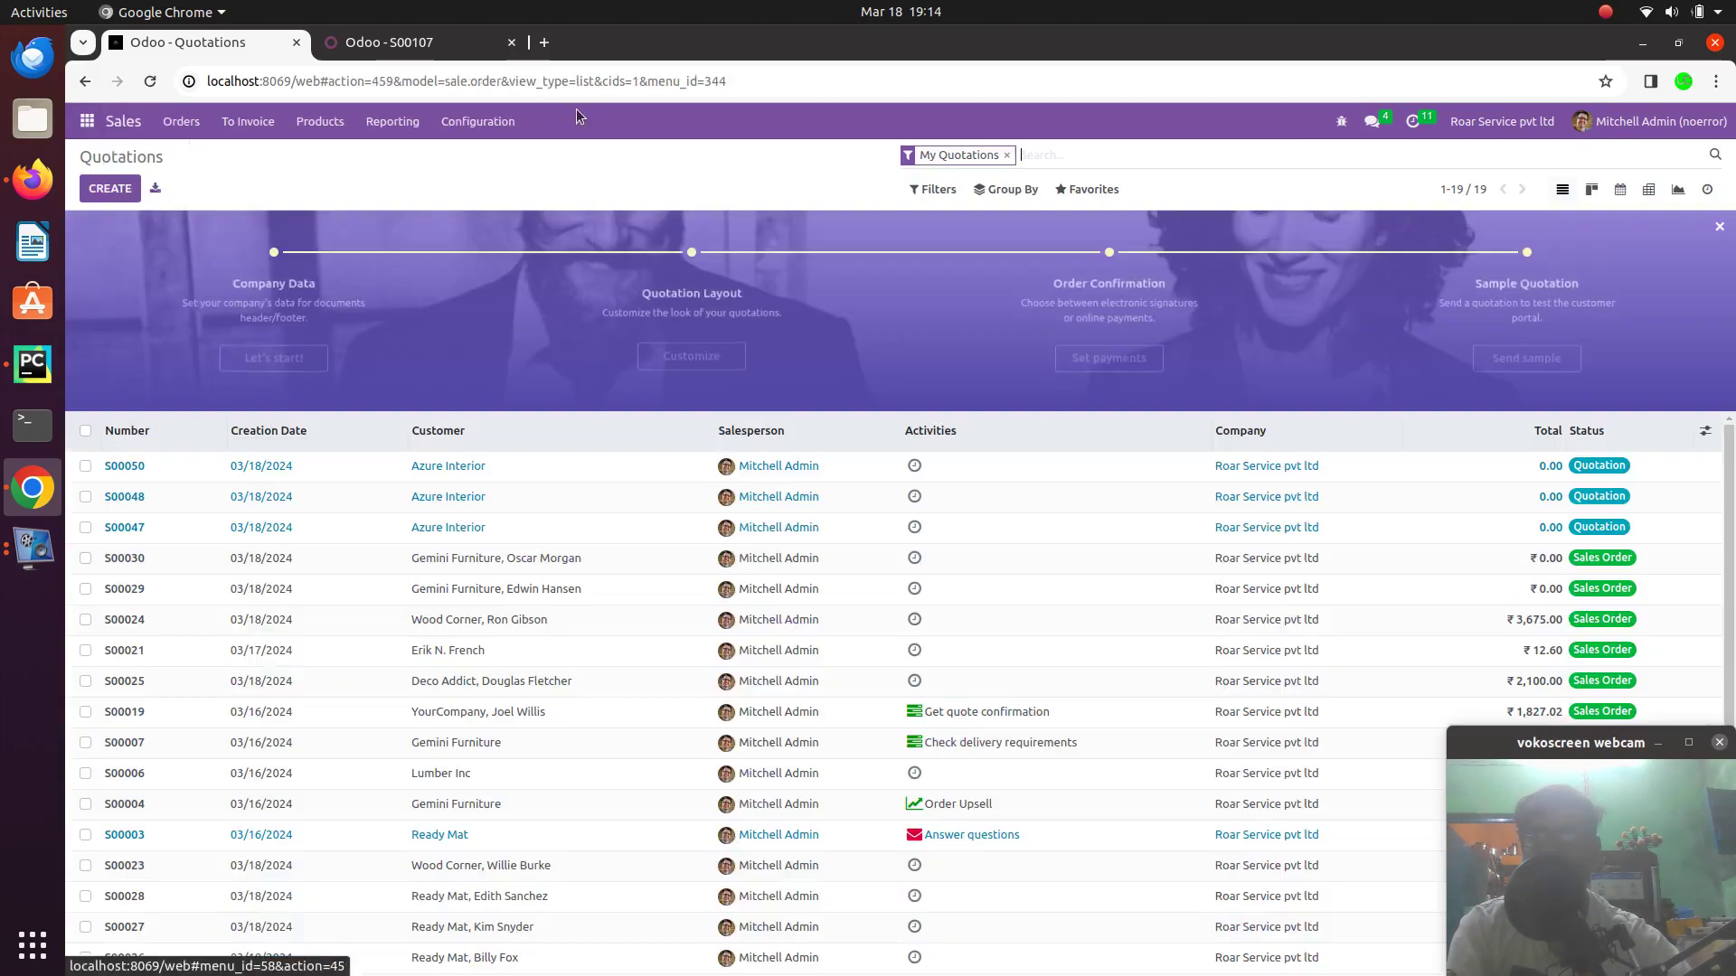
pyautogui.click(477, 121)
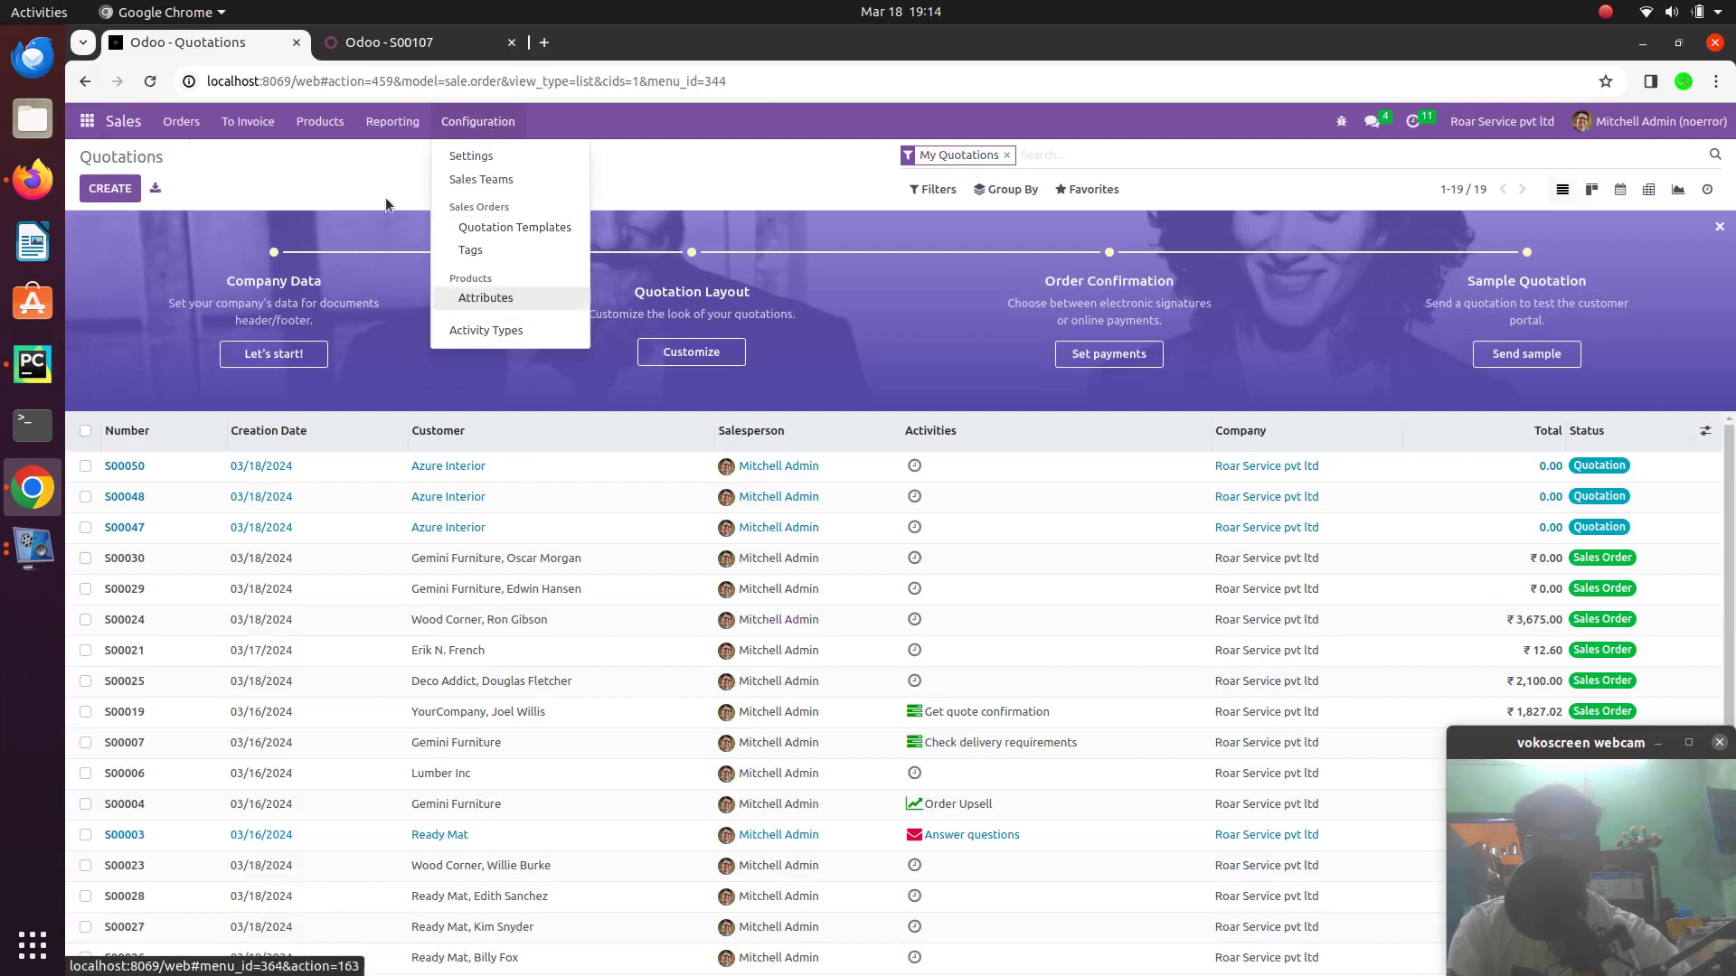
pyautogui.click(387, 124)
pyautogui.click(502, 127)
pyautogui.click(491, 156)
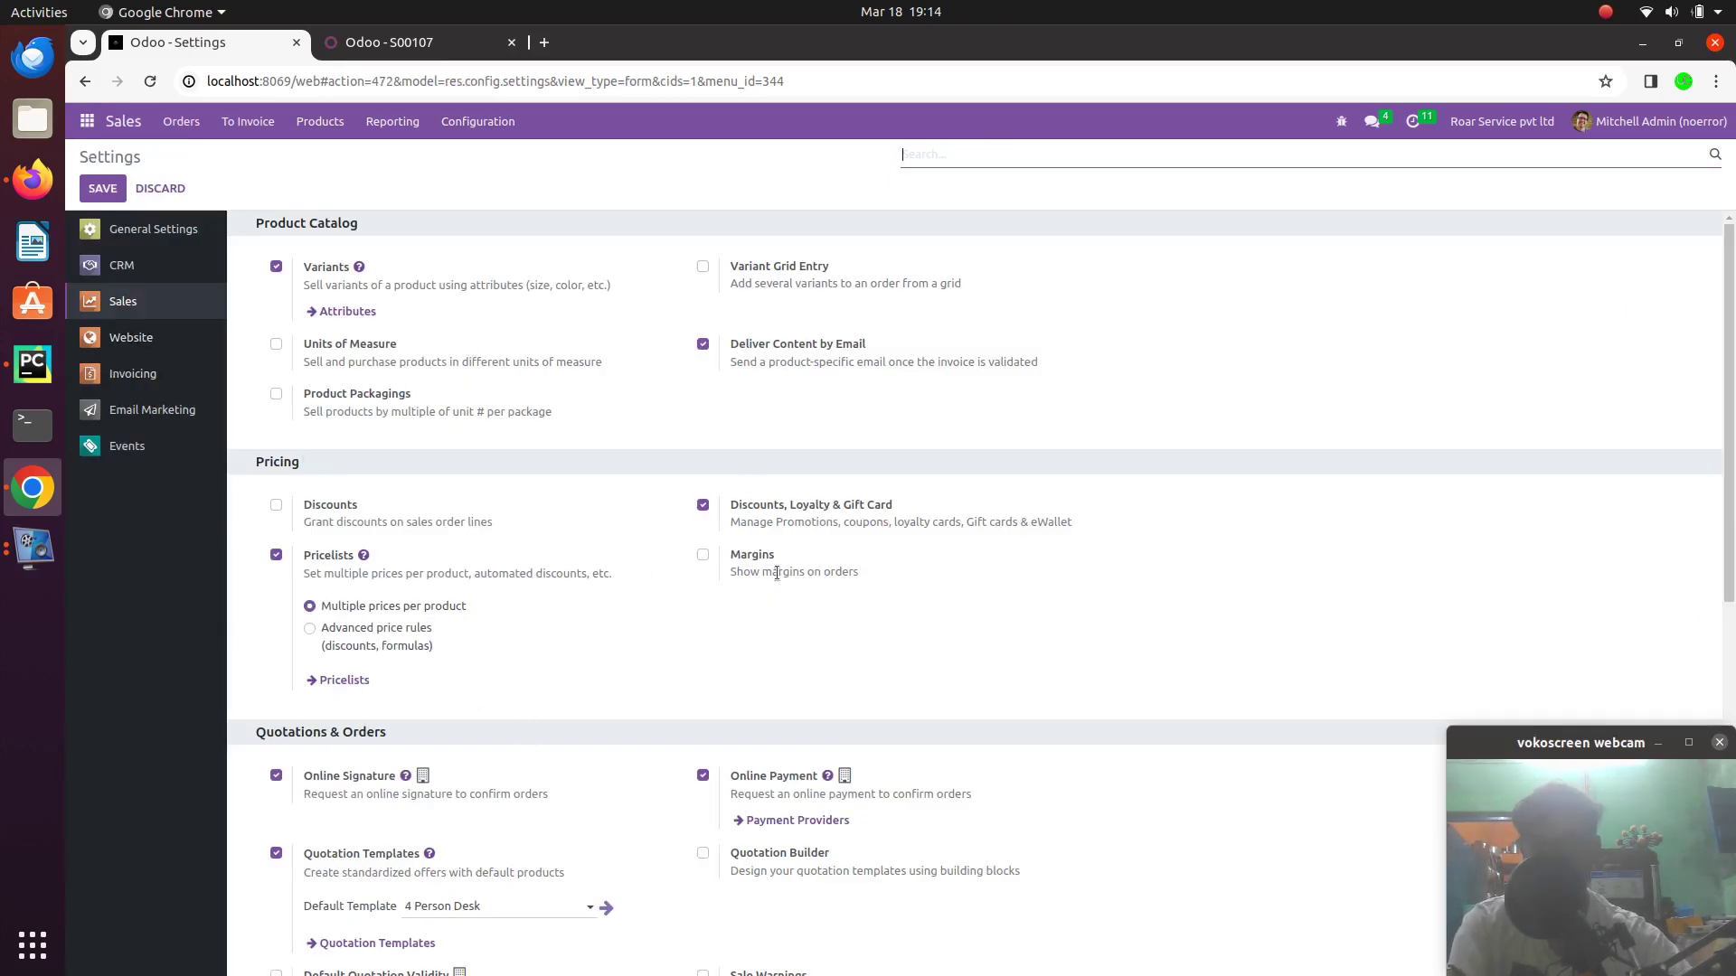
pyautogui.scroll(-5, 589, 759)
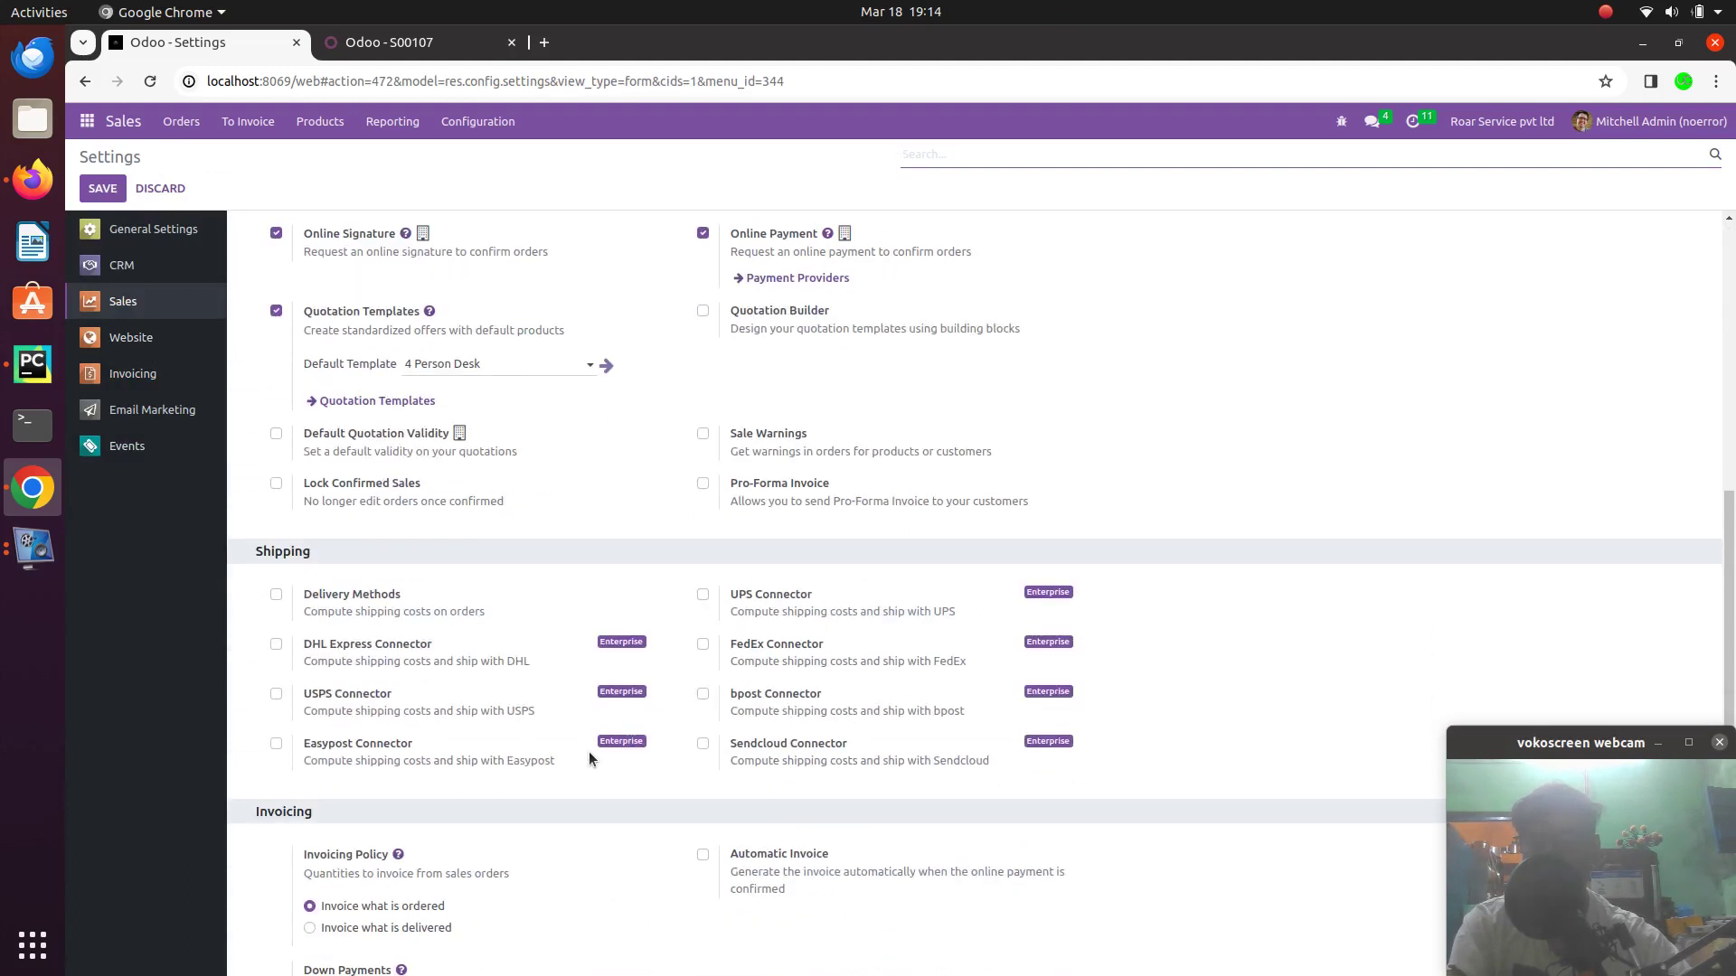
pyautogui.click(276, 594)
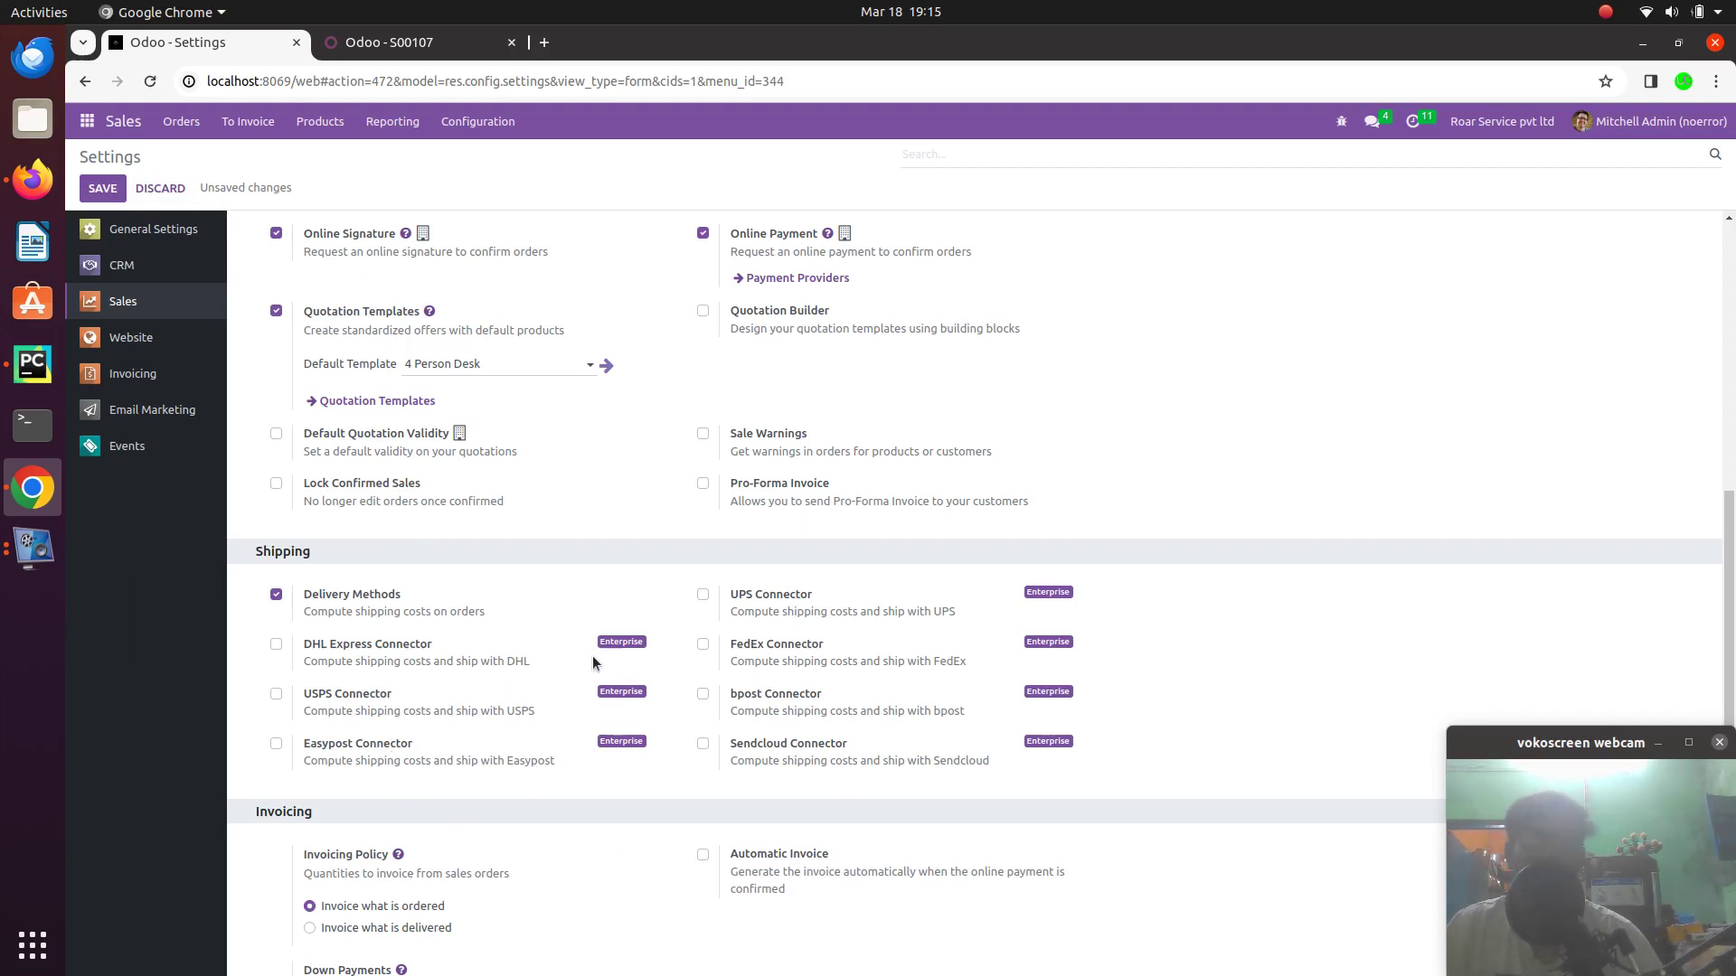
# Switch to the Odoo demo database with order S00107 and open the Shipping Methods list from its Sales settings
pyautogui.click(398, 42)
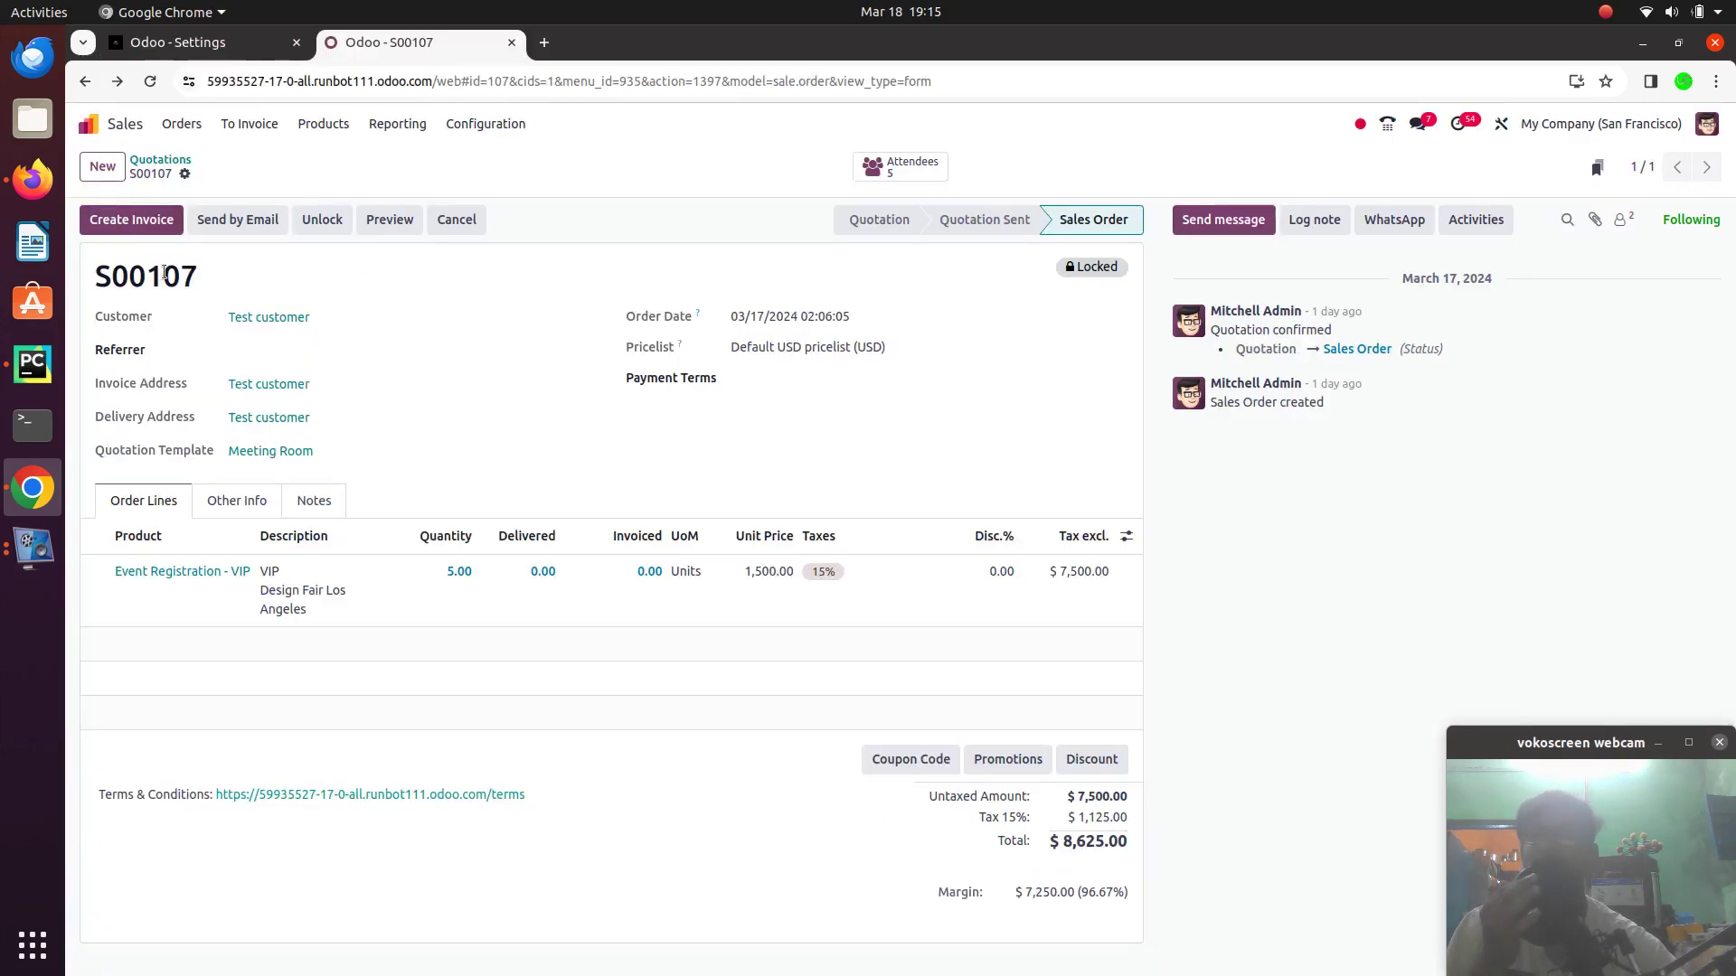
pyautogui.click(102, 131)
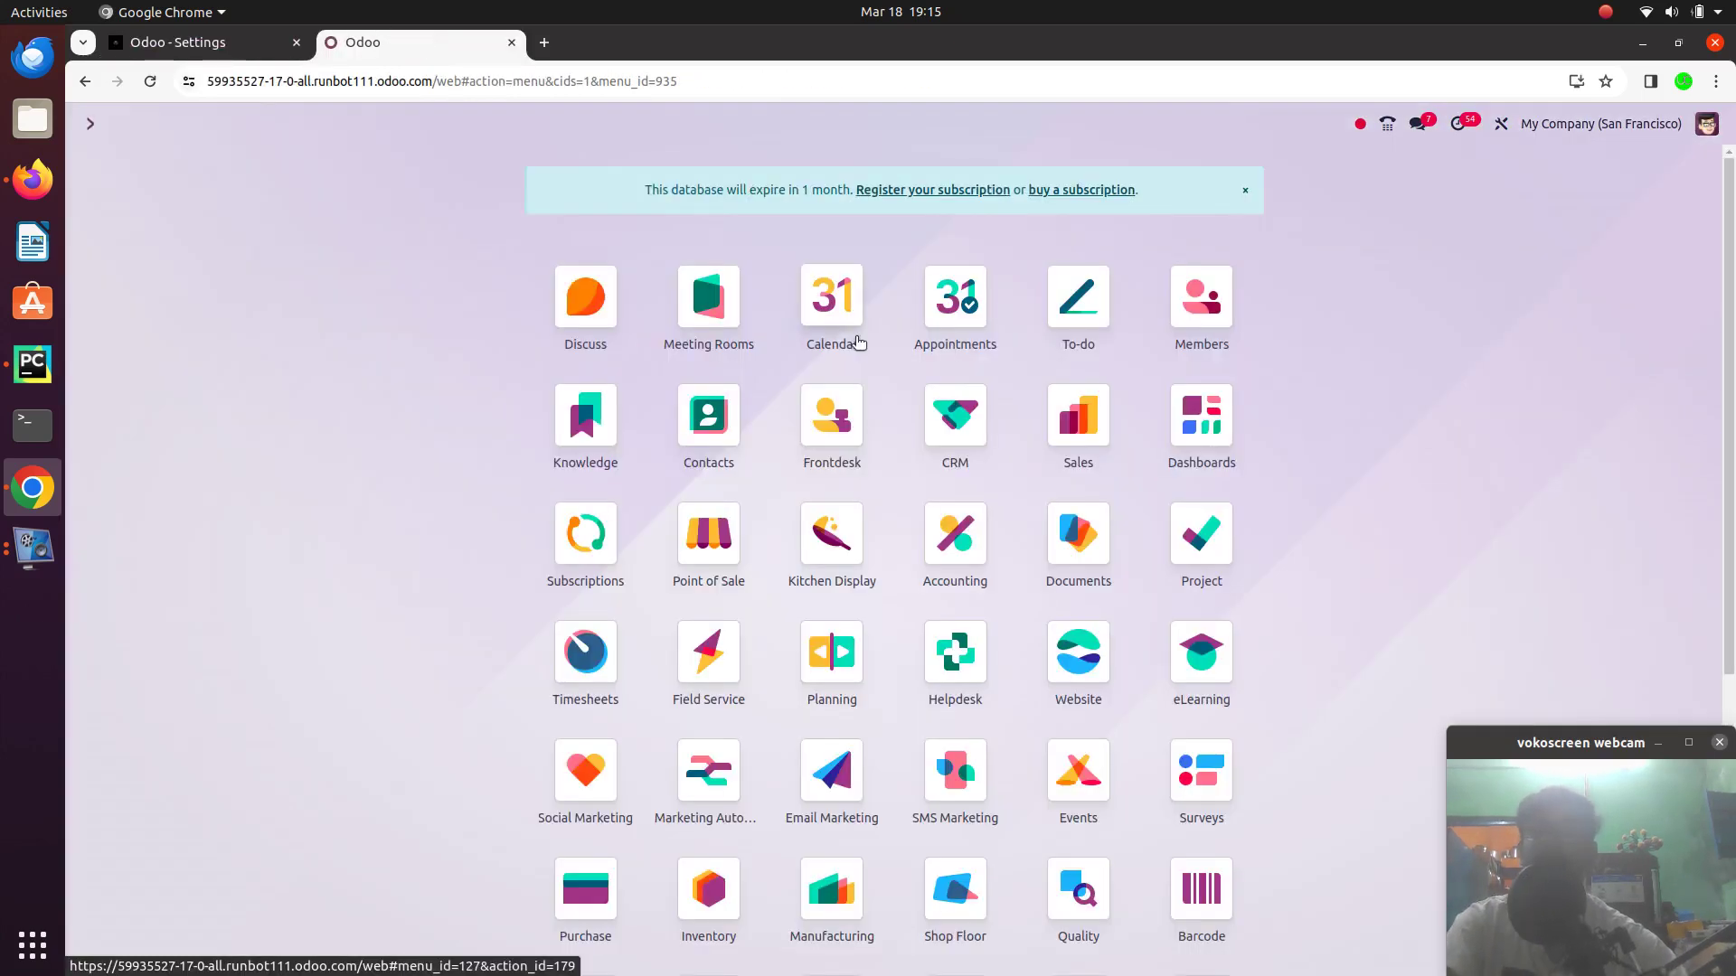
pyautogui.scroll(-2, 1171, 441)
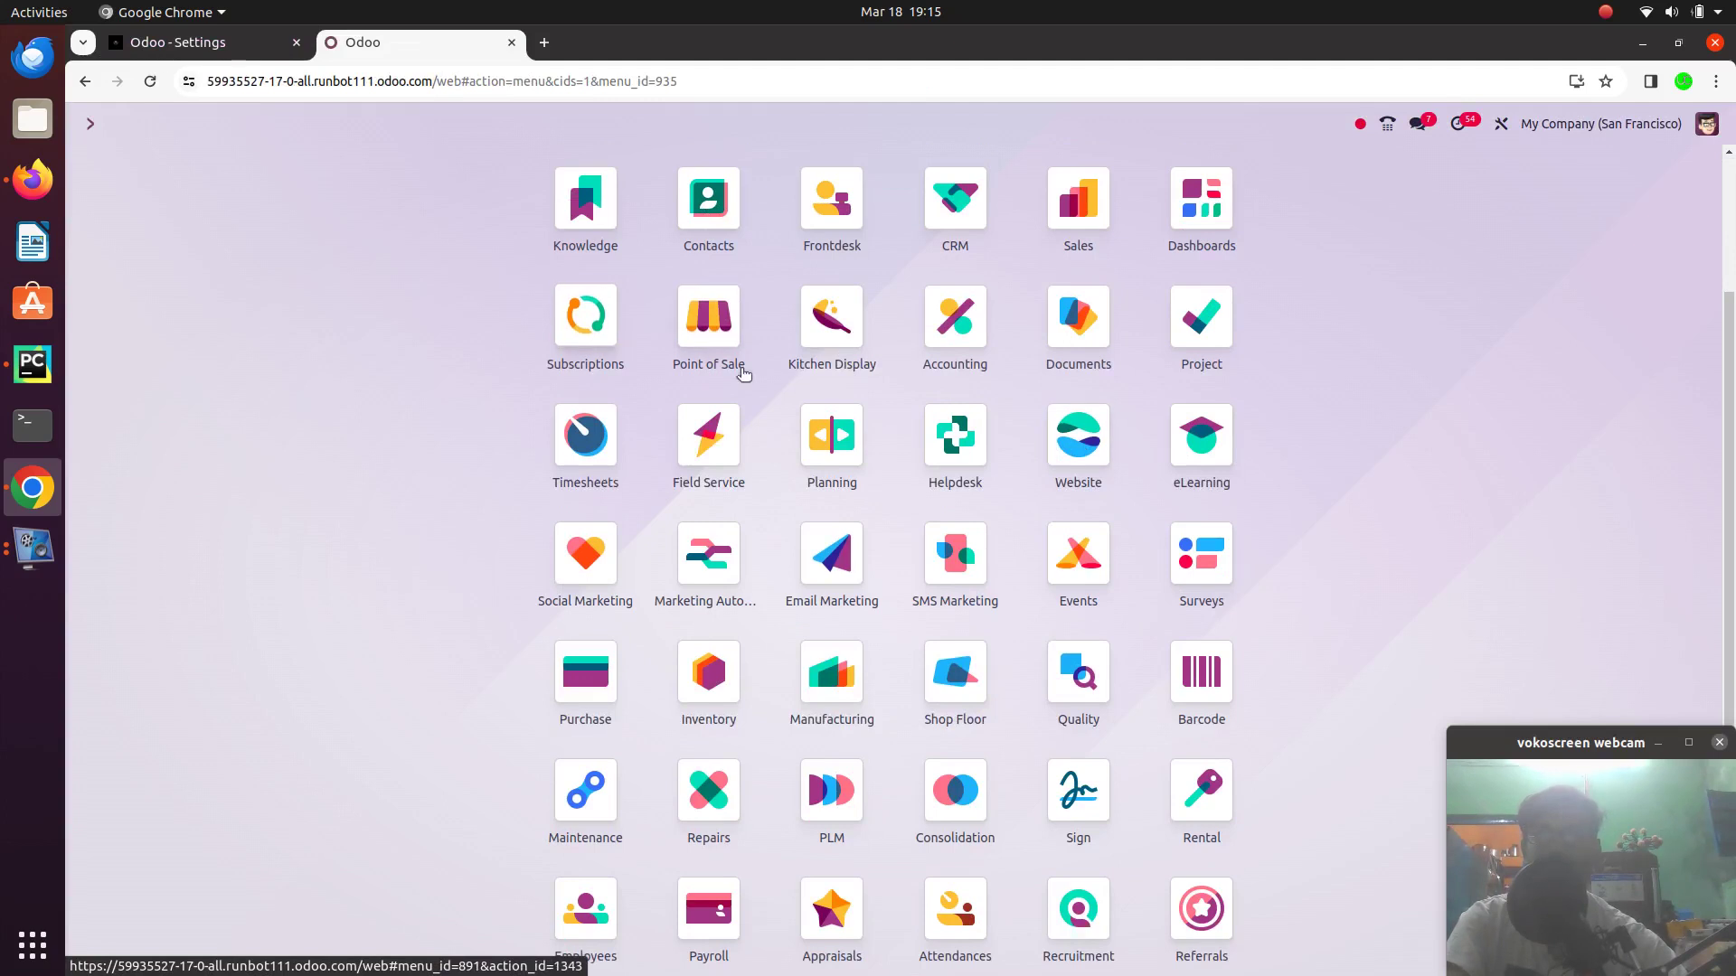
pyautogui.scroll(3, 1040, 452)
pyautogui.click(1085, 416)
pyautogui.click(486, 129)
pyautogui.click(486, 158)
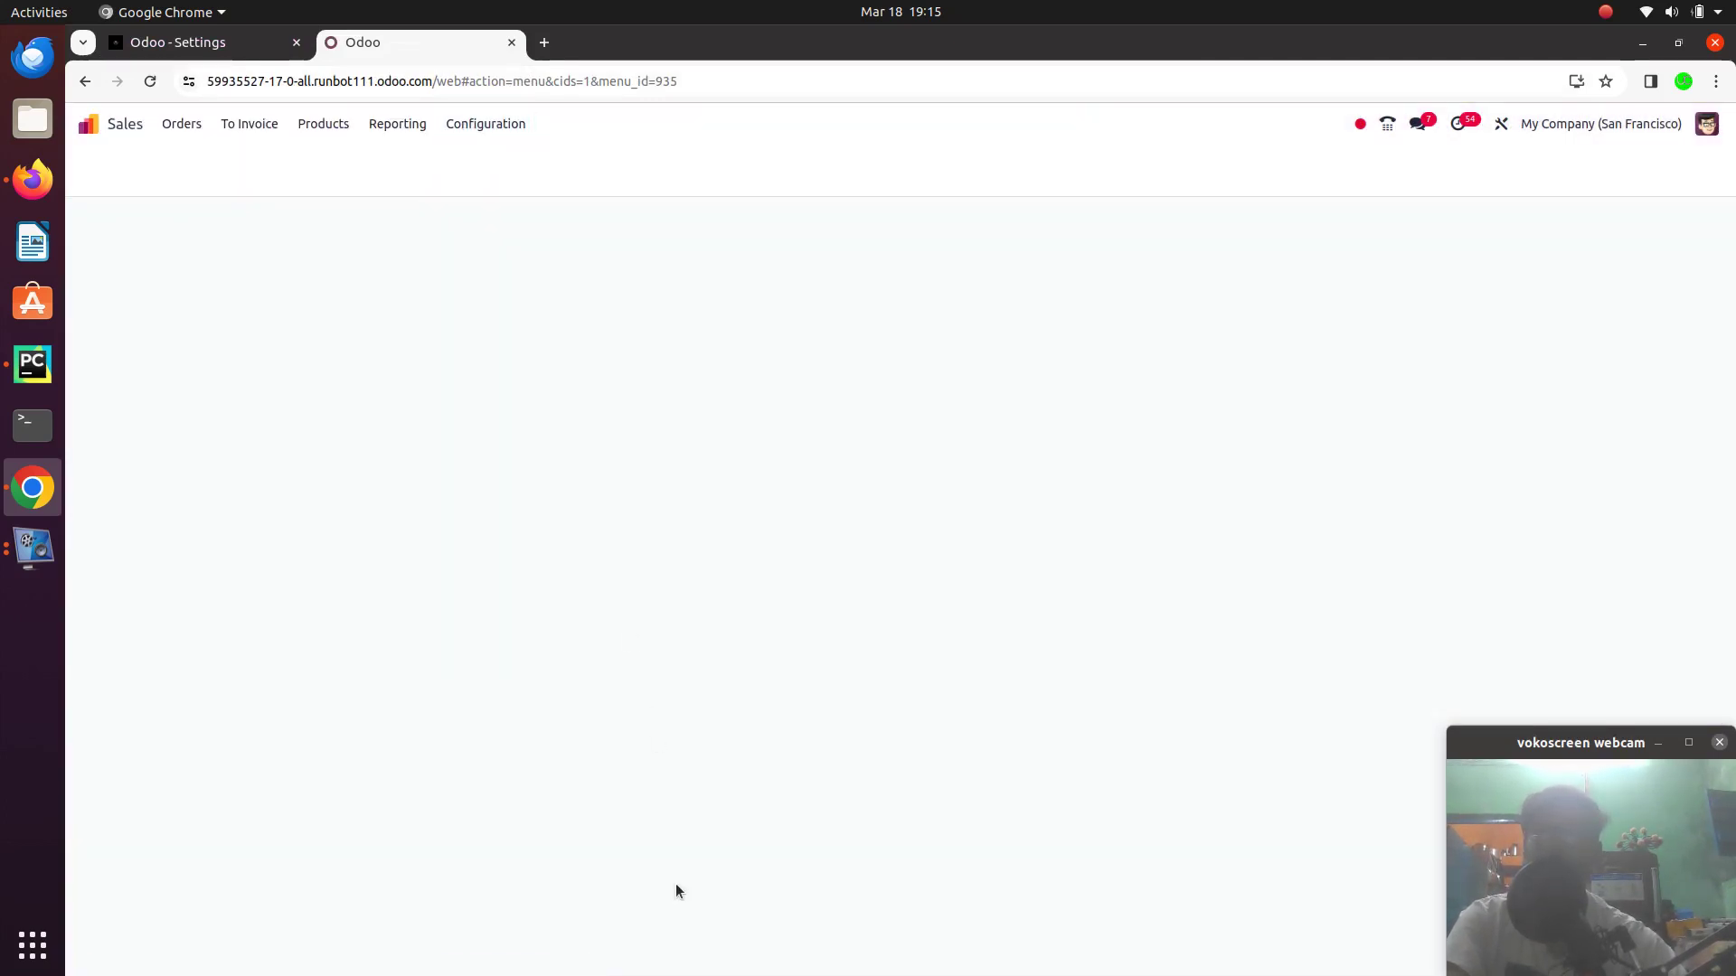
pyautogui.scroll(-7, 904, 956)
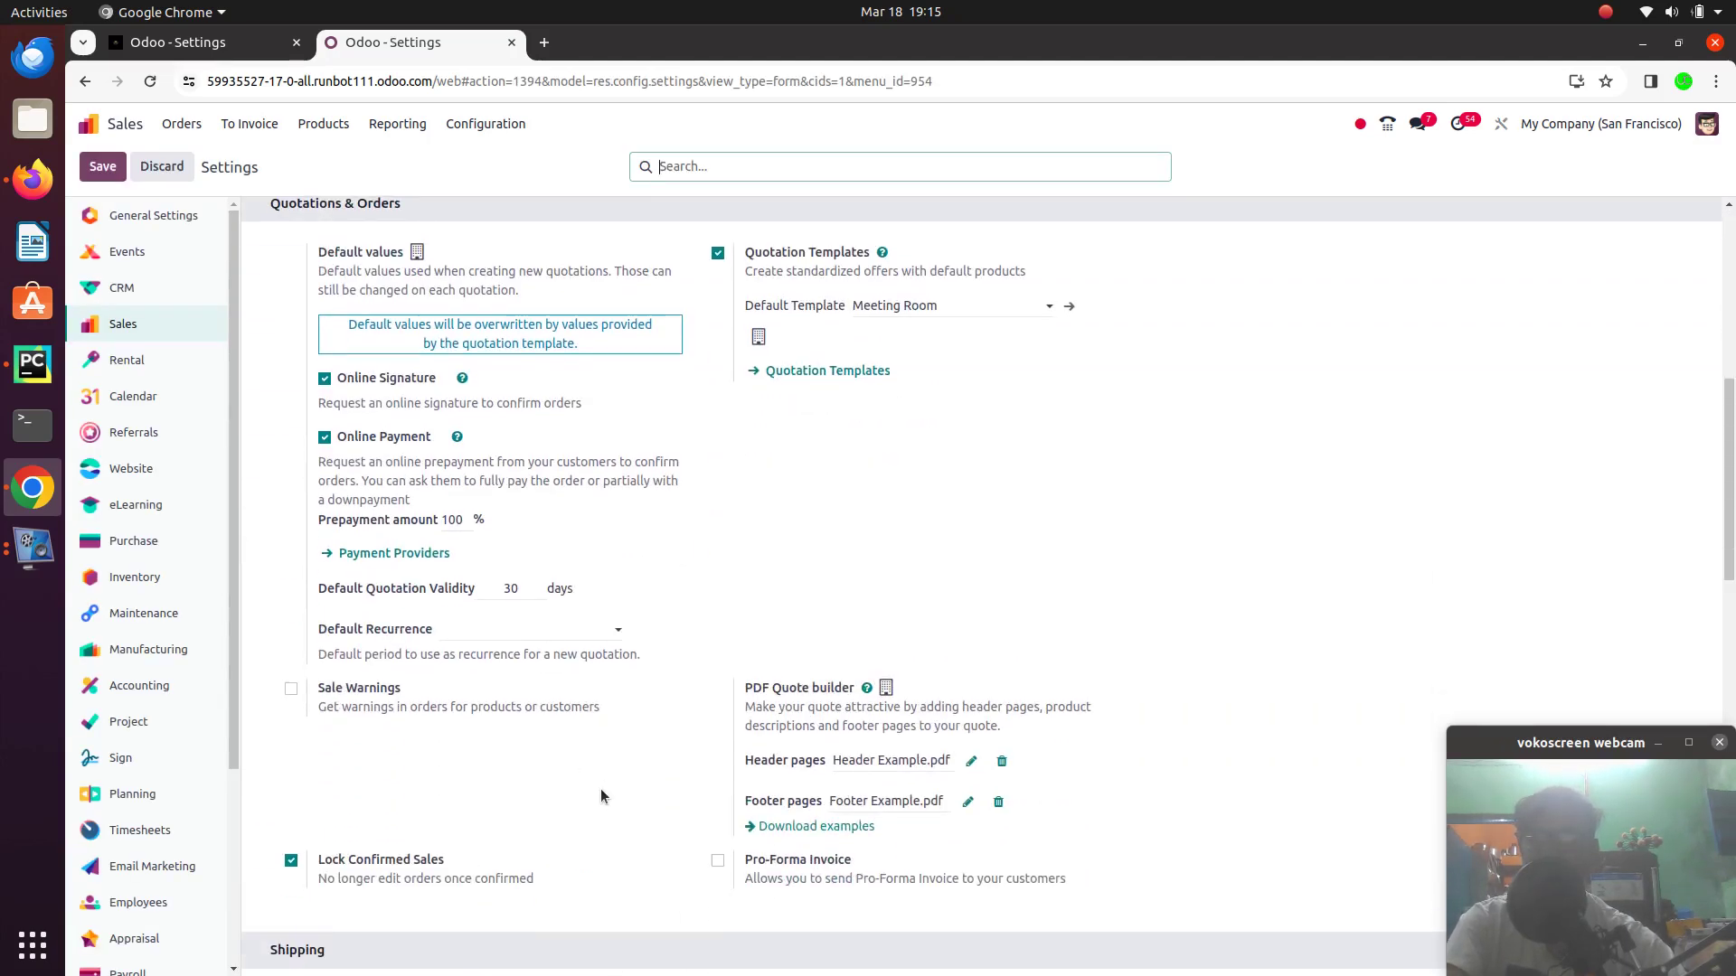
pyautogui.scroll(-5, 601, 795)
pyautogui.click(417, 623)
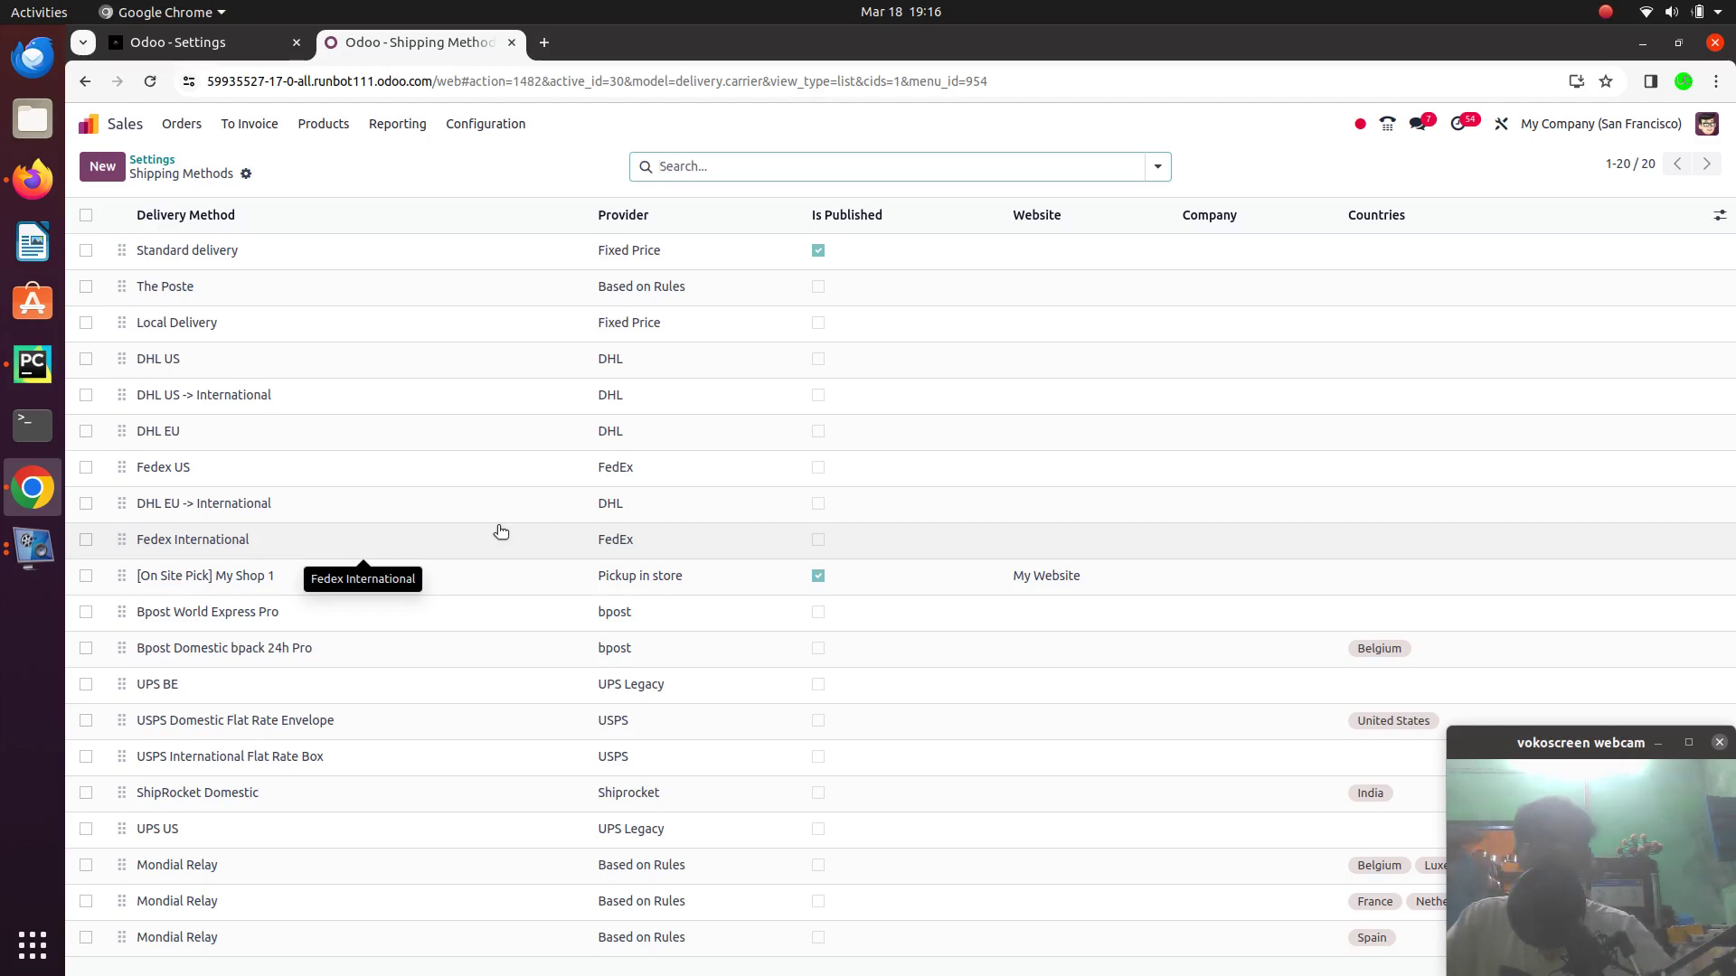
# Open the Standard delivery shipping method and examine its description, destination availability and provider choices
pyautogui.click(667, 259)
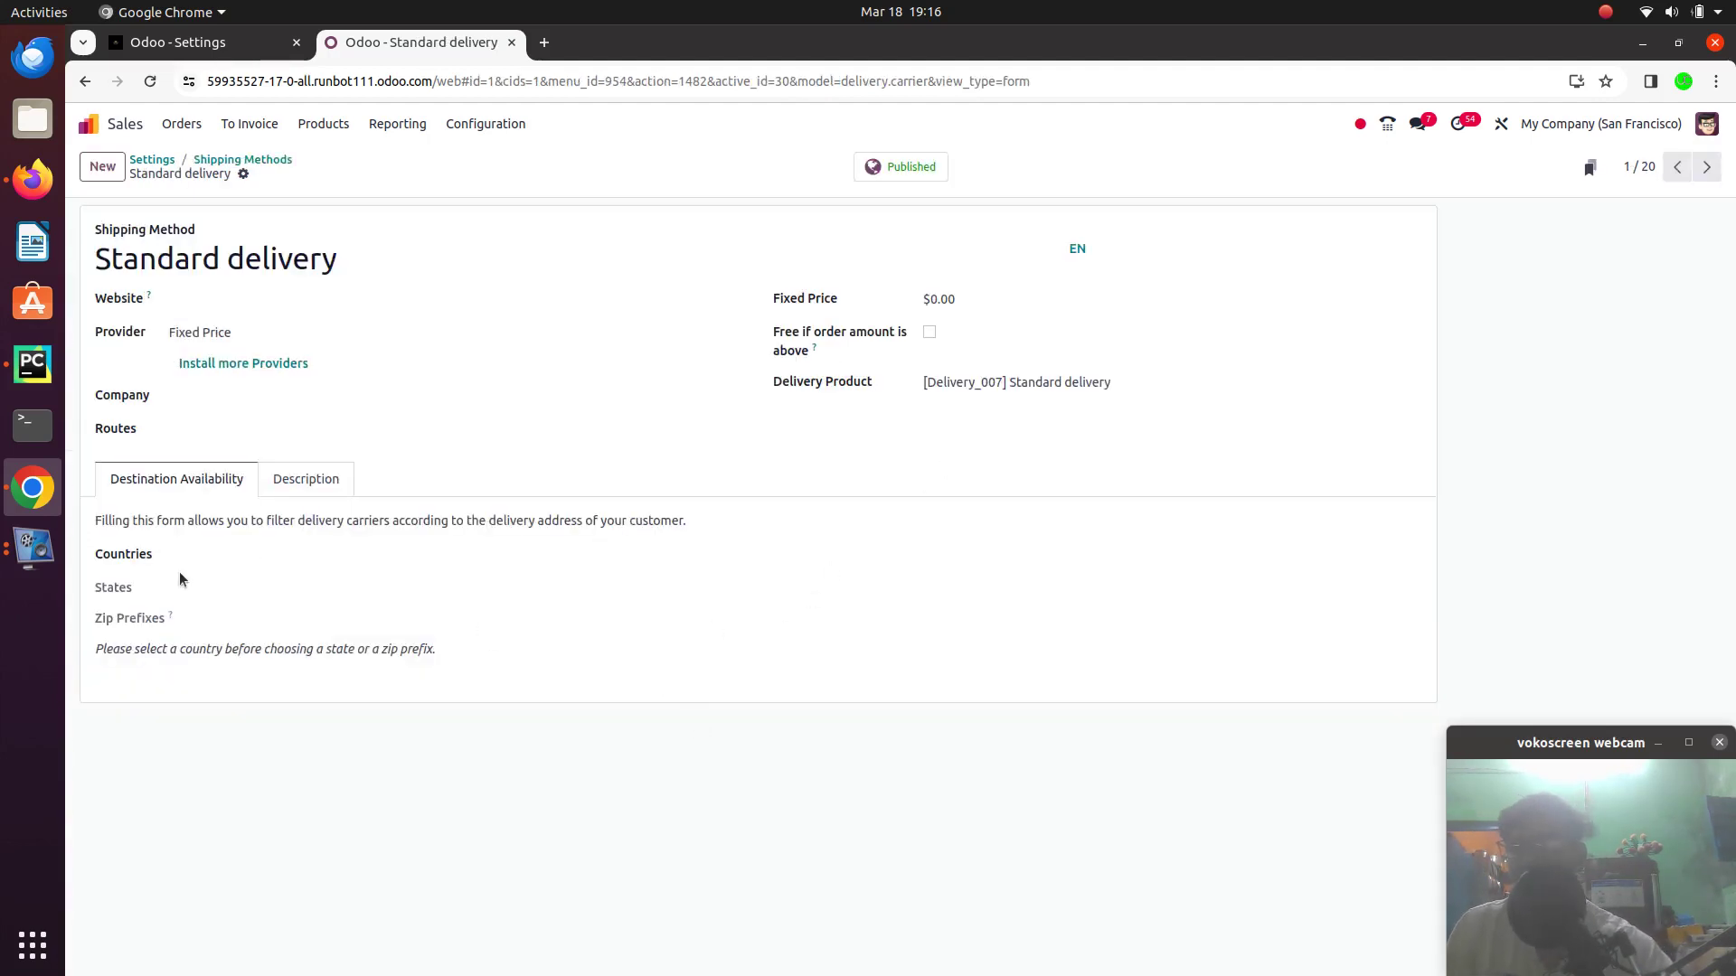
pyautogui.click(290, 481)
pyautogui.click(217, 481)
pyautogui.click(322, 262)
pyautogui.click(264, 336)
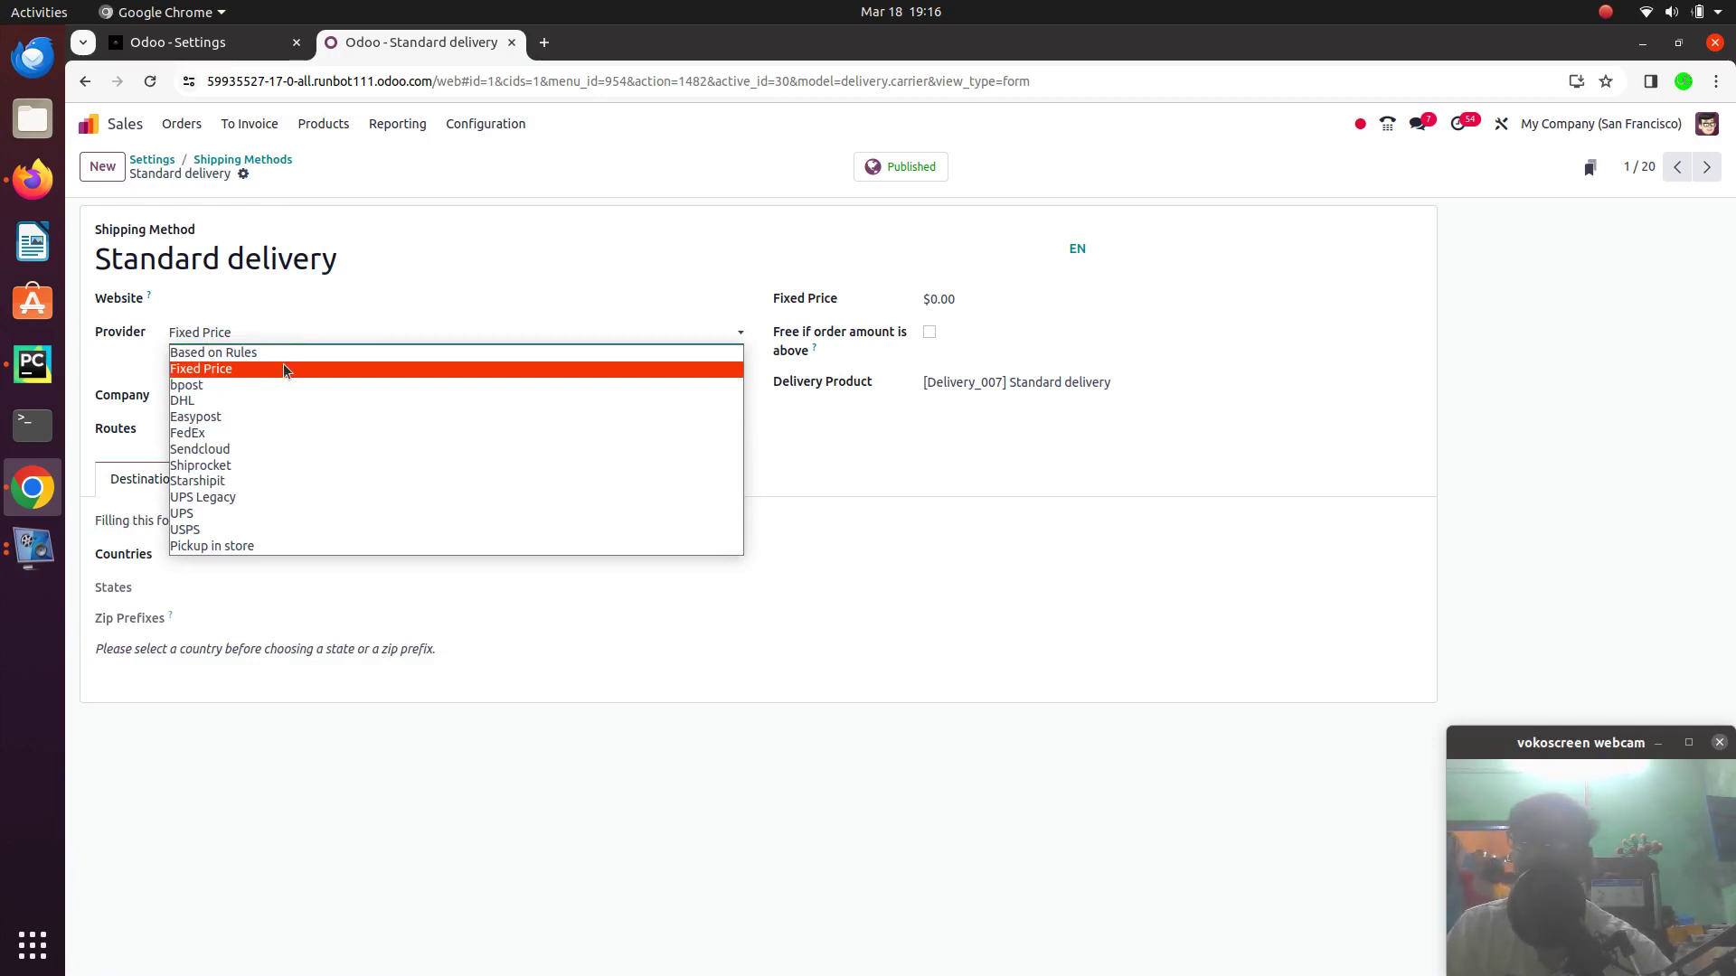
pyautogui.click(994, 325)
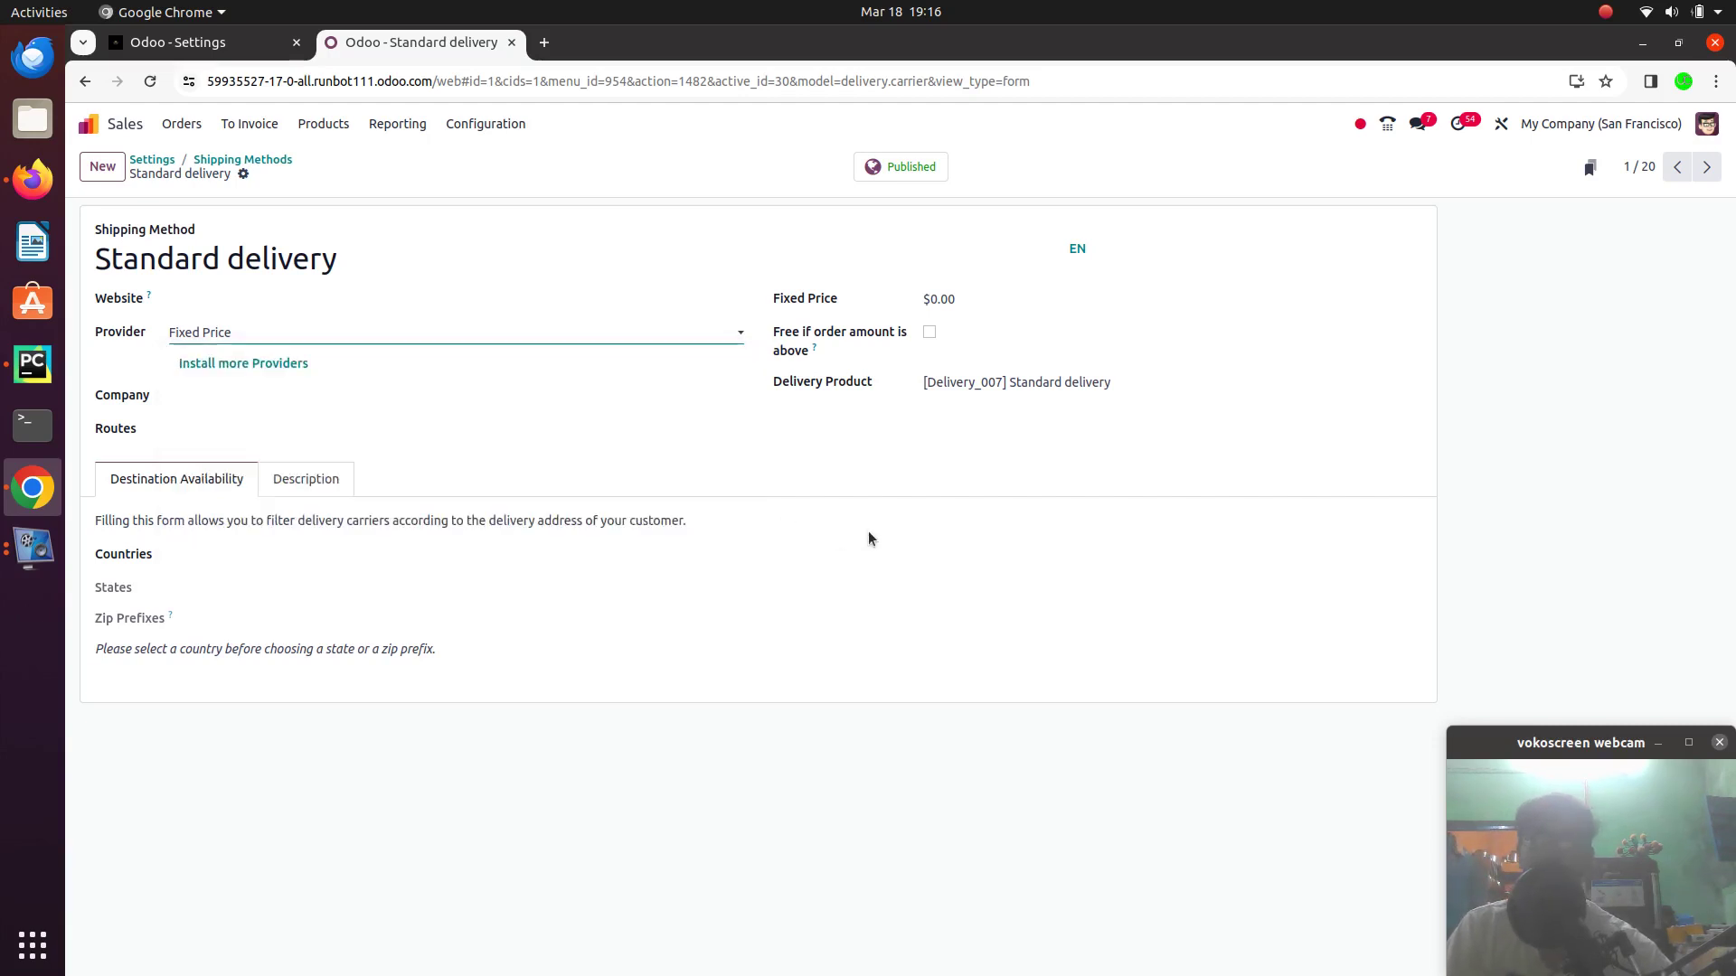
# Examine the fixed price, company and delivery product fields of the Standard delivery method without changing them
pyautogui.click(955, 300)
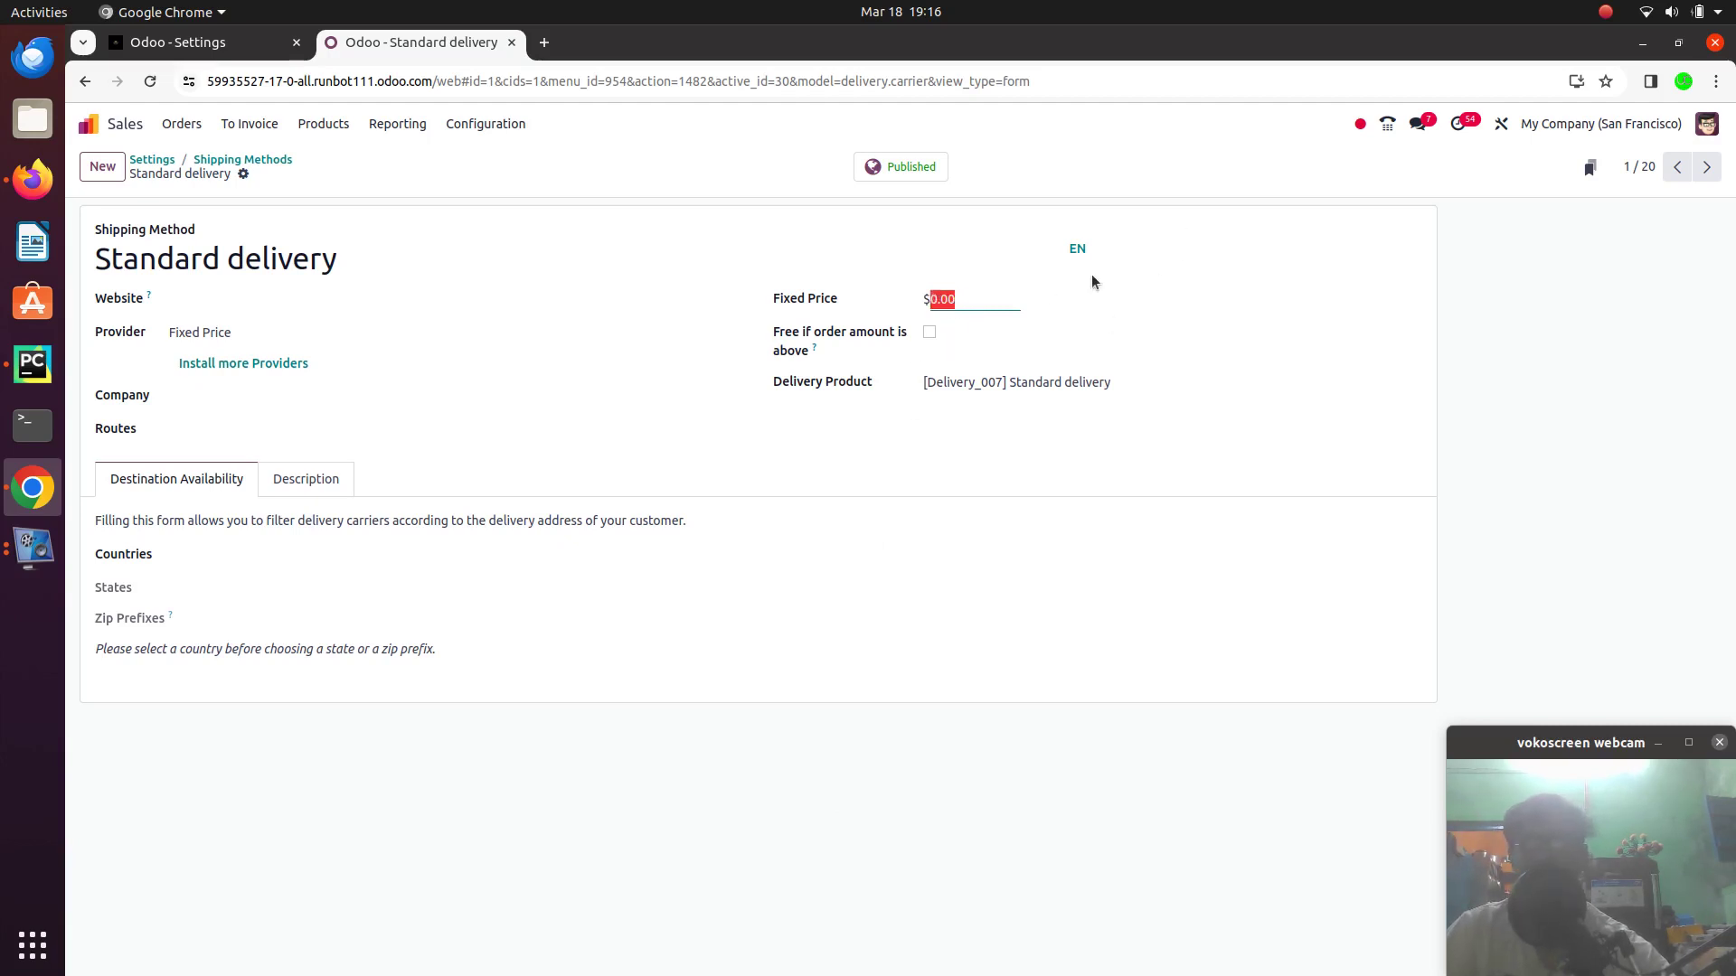
pyautogui.click(296, 486)
pyautogui.click(199, 486)
pyautogui.click(243, 391)
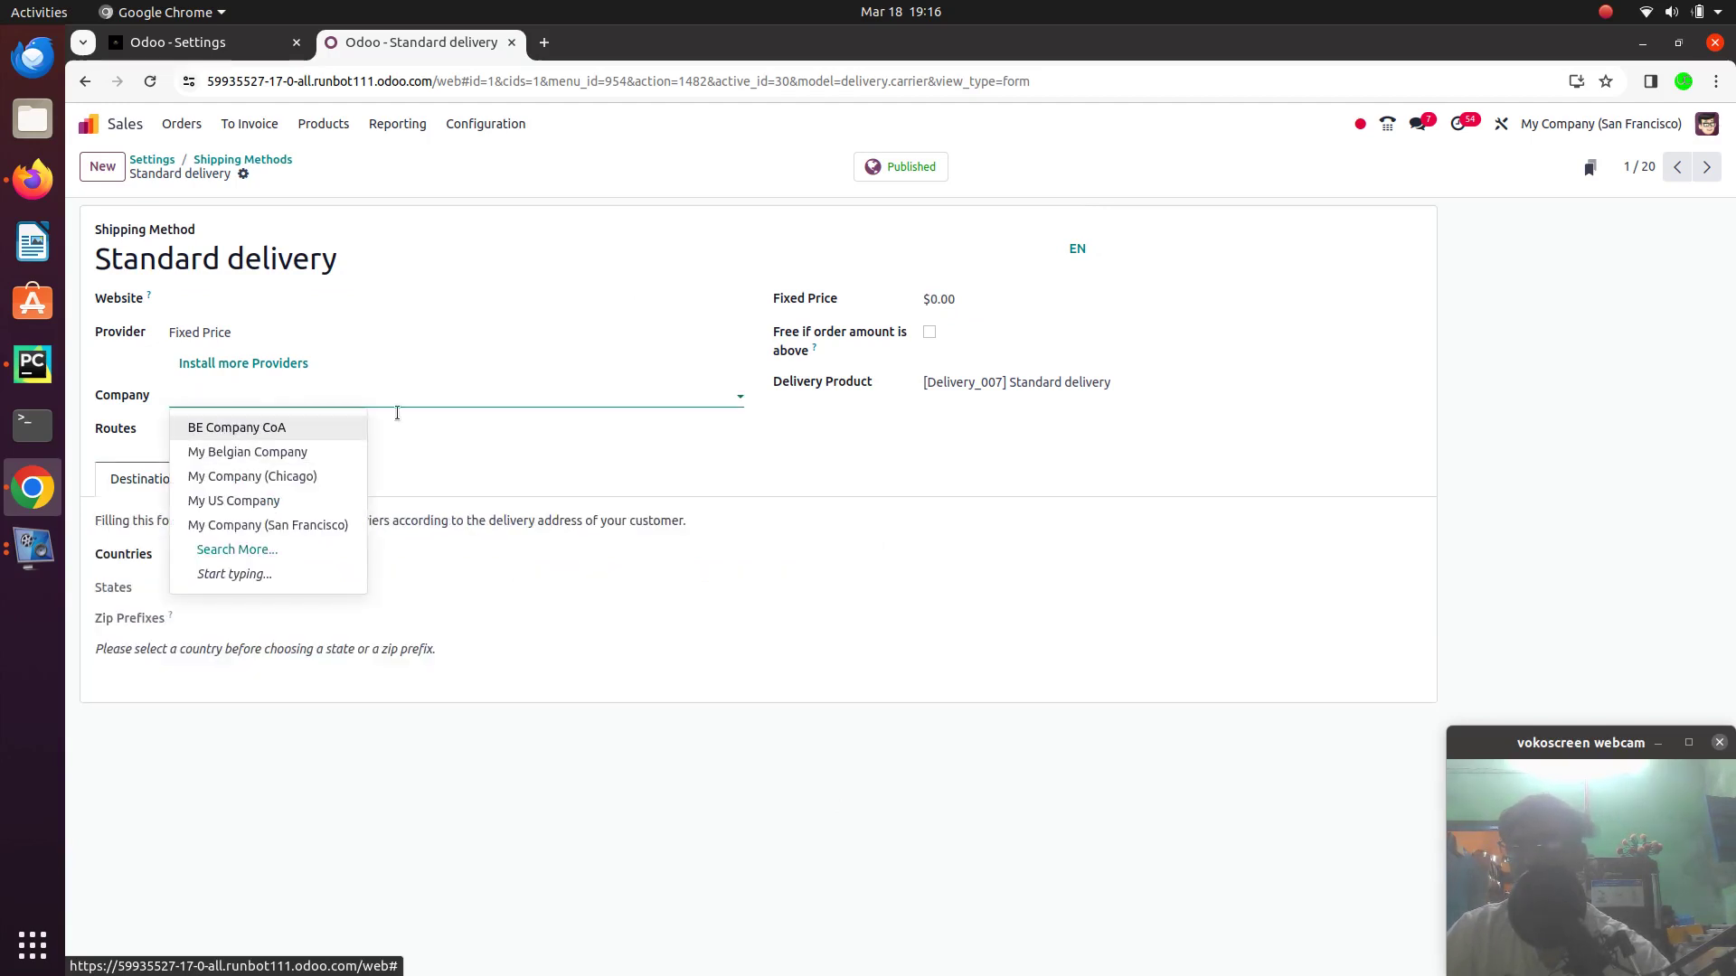
pyautogui.click(955, 340)
pyautogui.click(1015, 383)
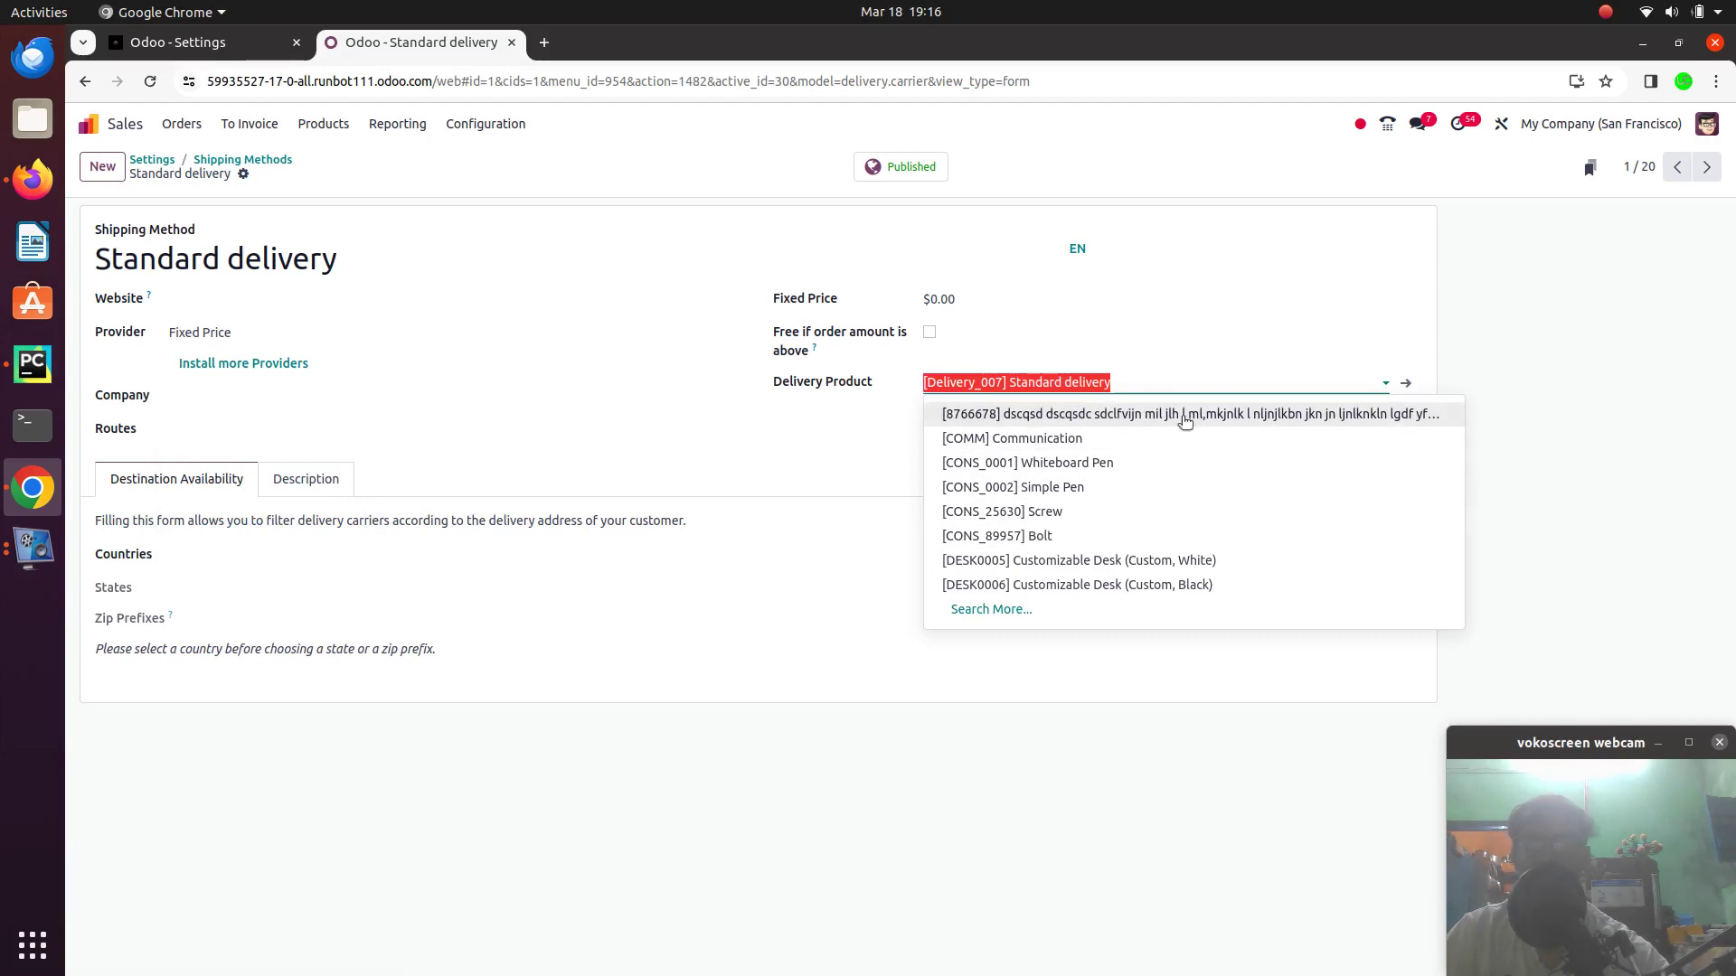
pyautogui.click(543, 378)
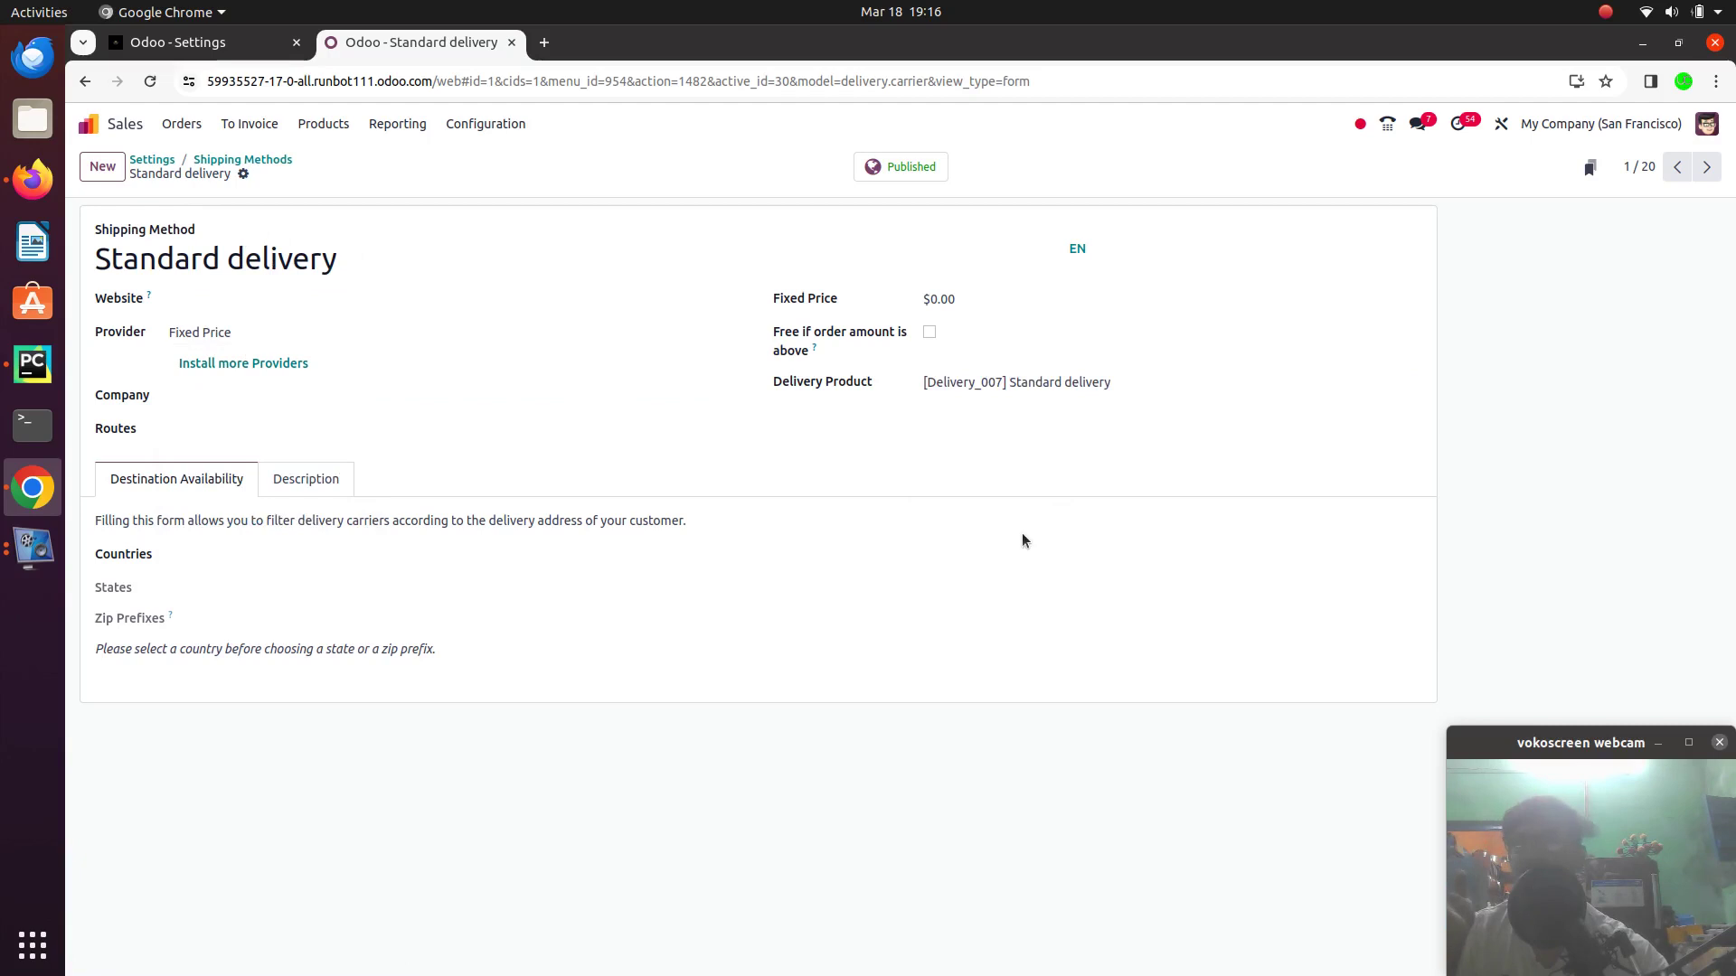
# Go back to the Sales settings, reopen the Shipping Methods list and view the ShipRocket Domestic method
pyautogui.click(153, 162)
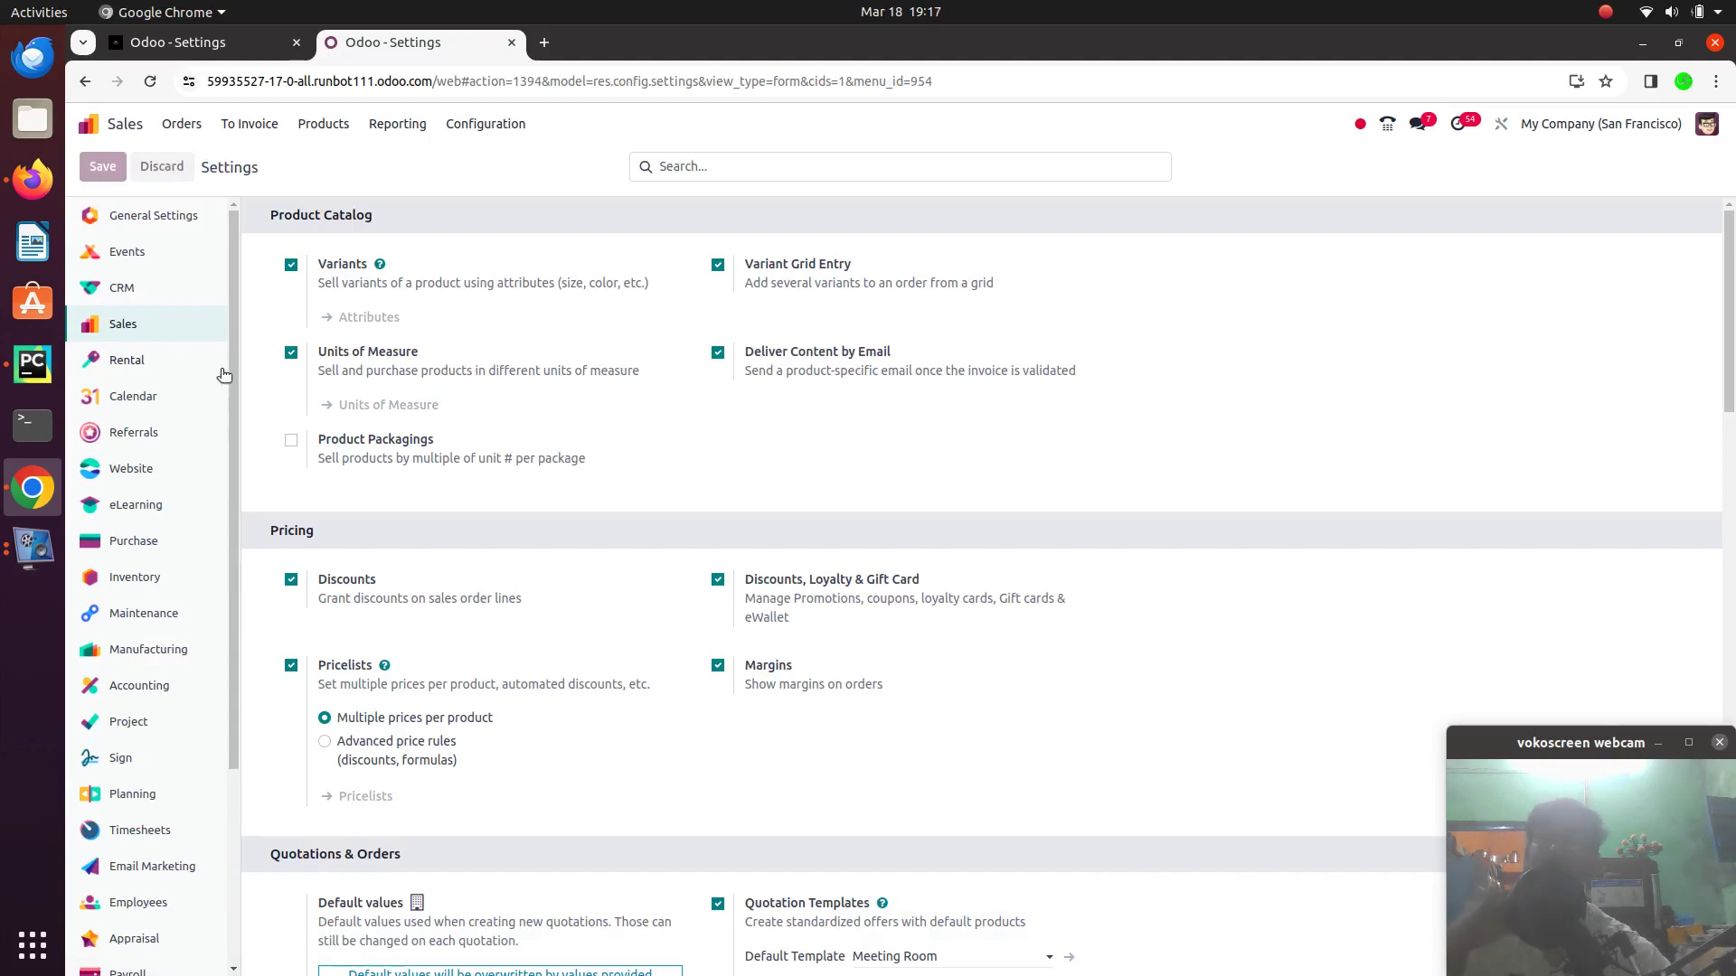
pyautogui.scroll(-3, 436, 669)
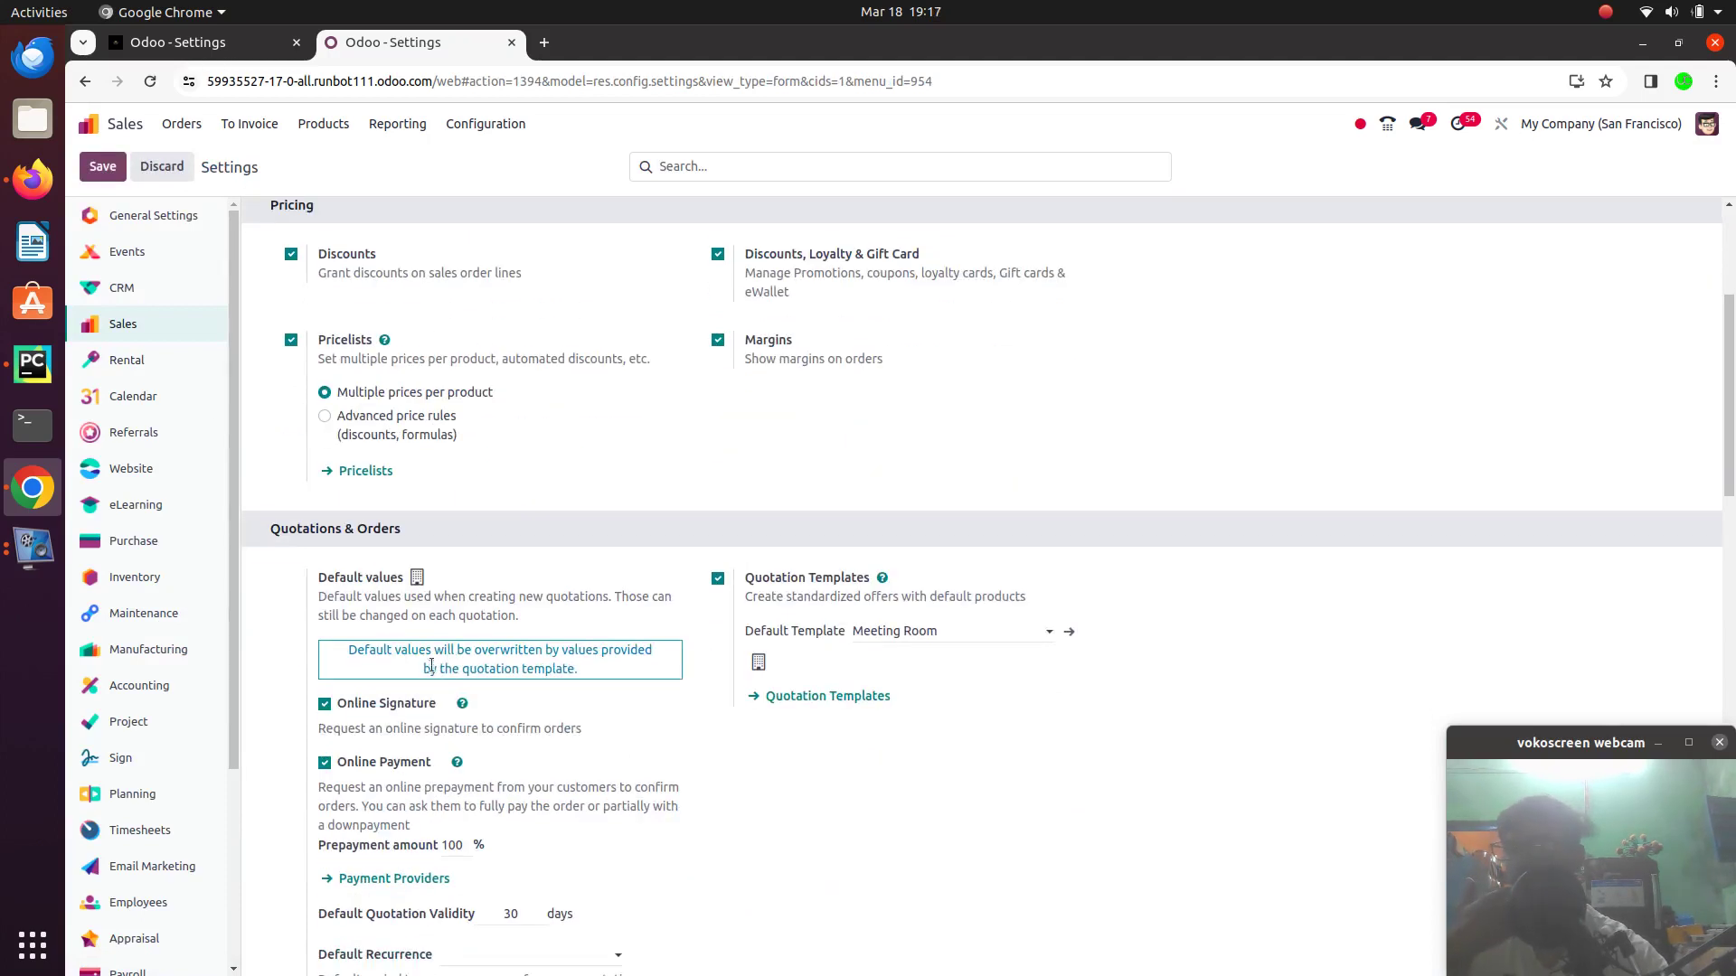
pyautogui.scroll(-1, 441, 714)
pyautogui.scroll(-5, 441, 719)
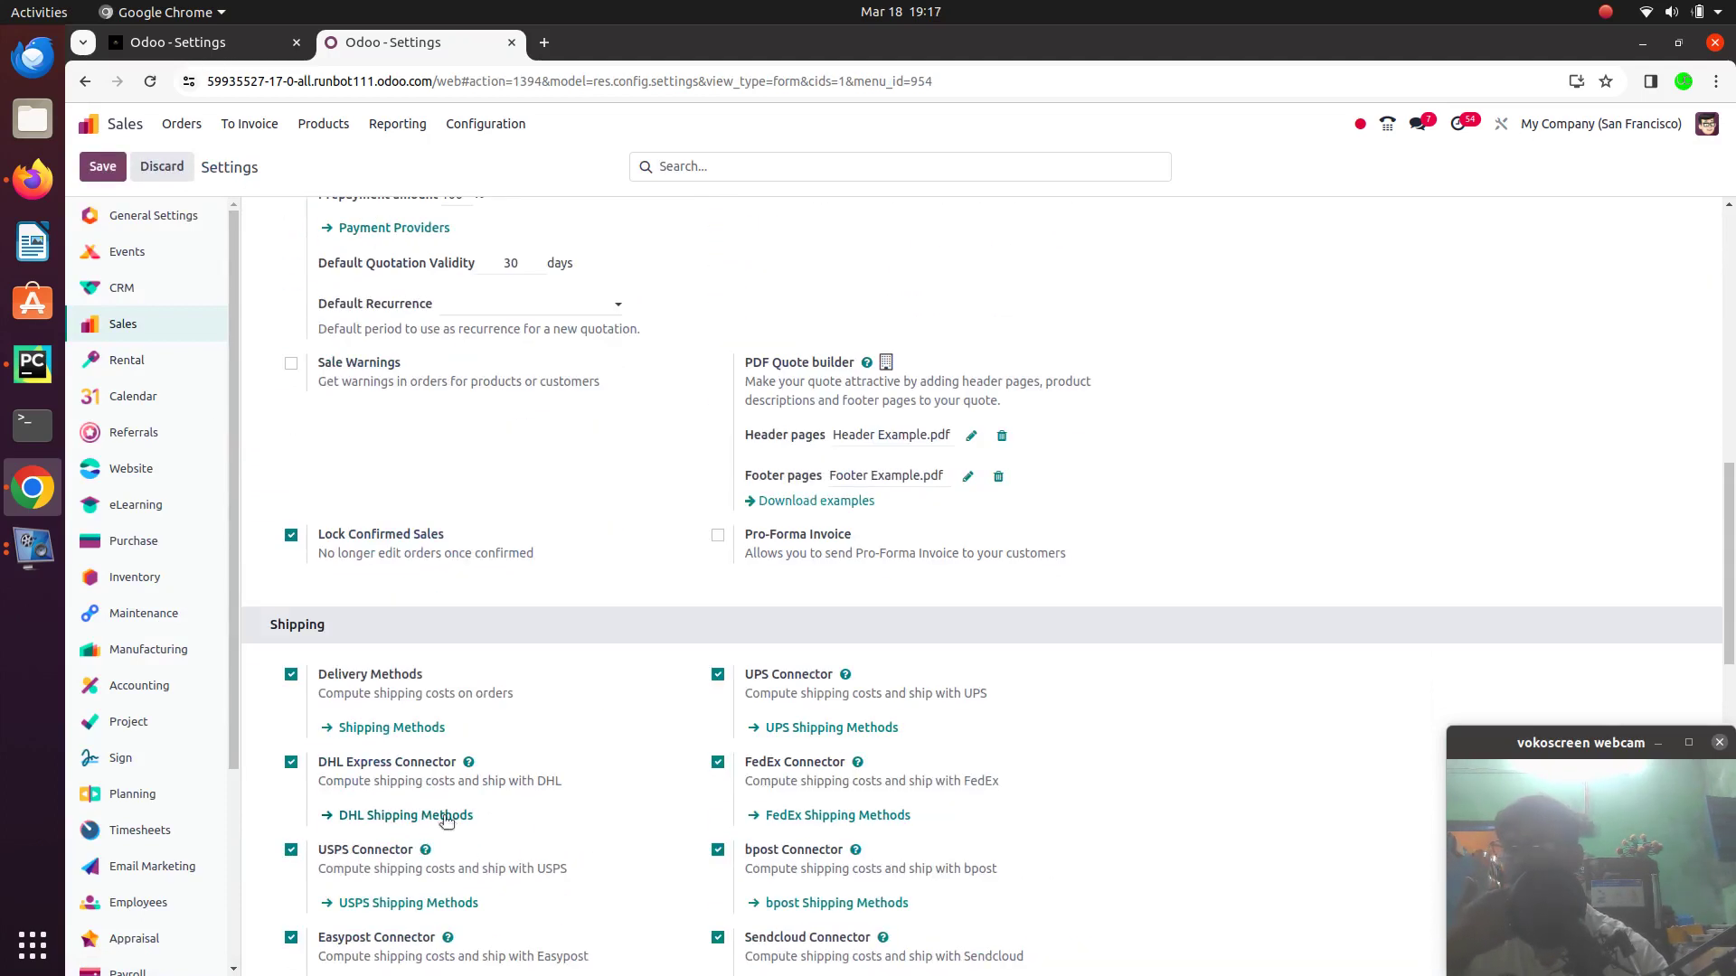
pyautogui.click(406, 727)
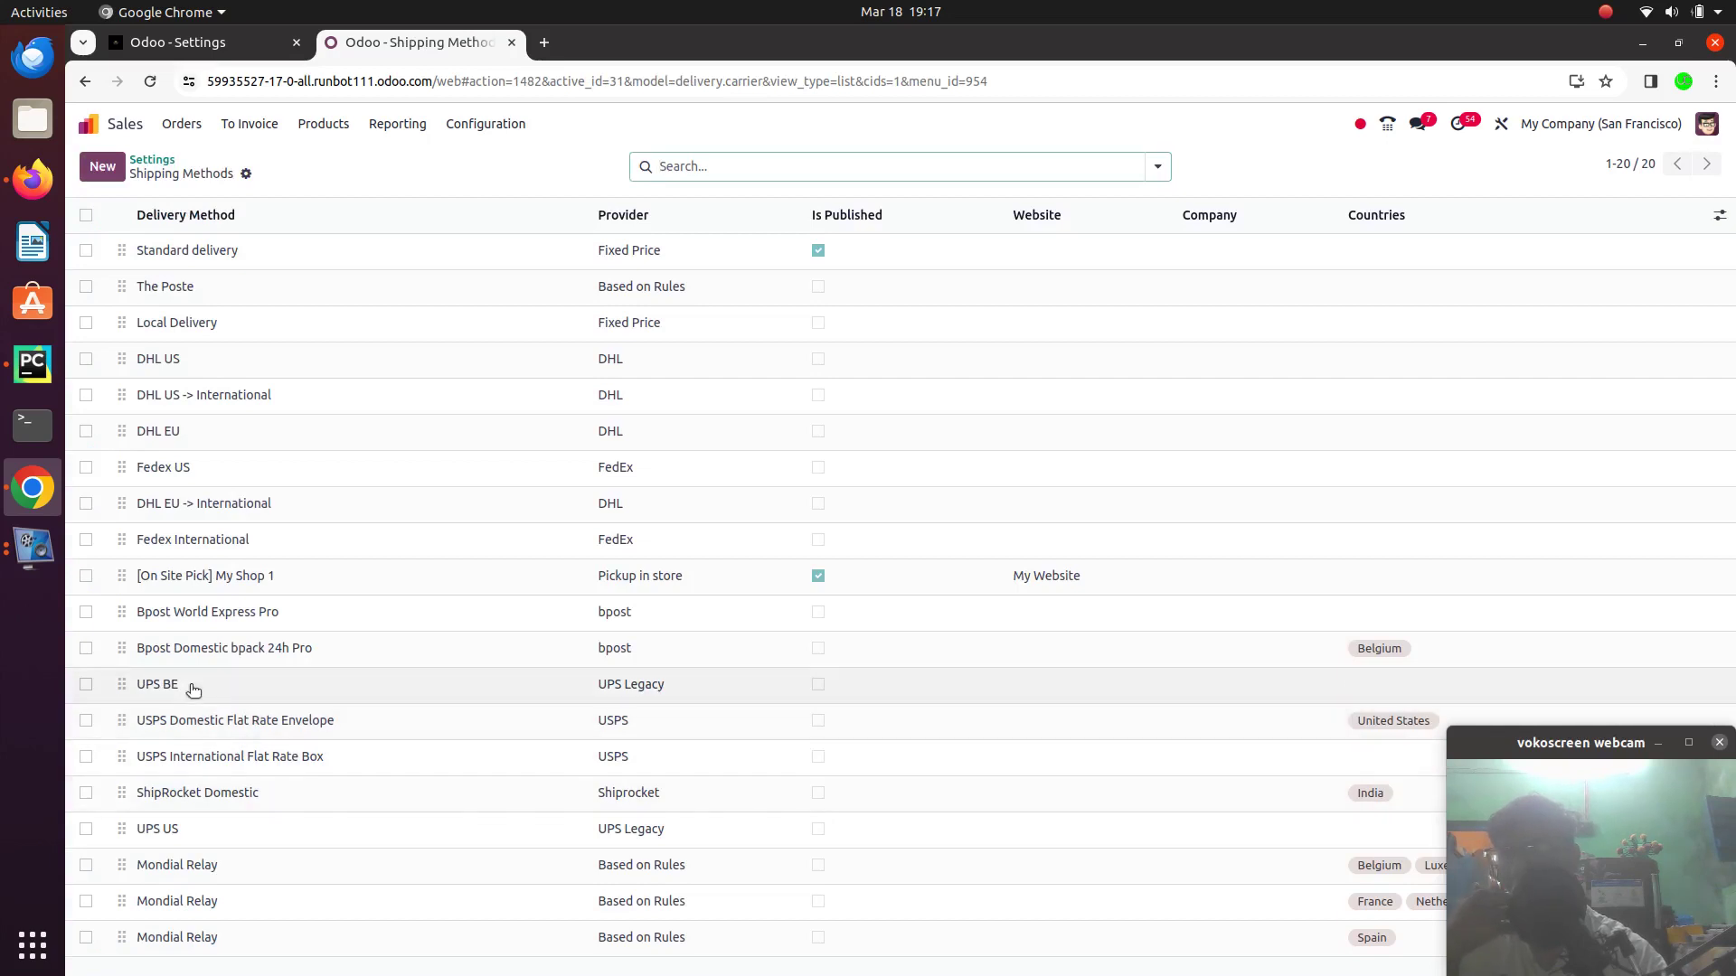
pyautogui.click(299, 801)
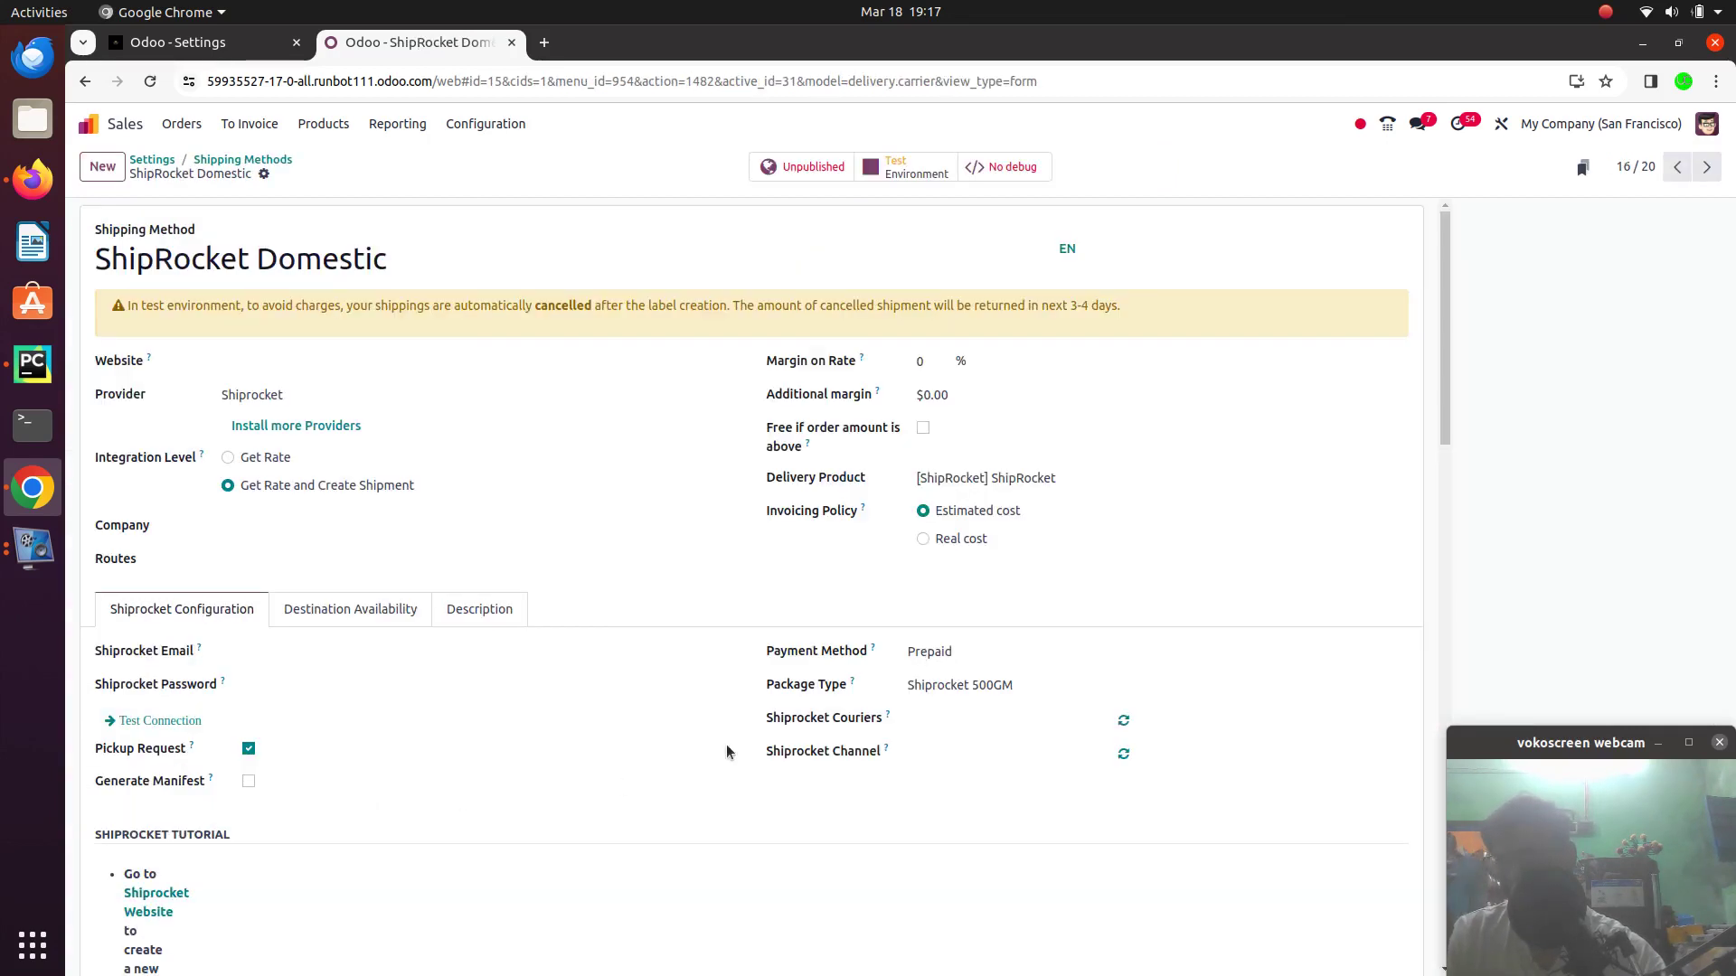
# Return to the shipping methods through the Sales settings and open The Poste, which is priced by rules
pyautogui.click(152, 159)
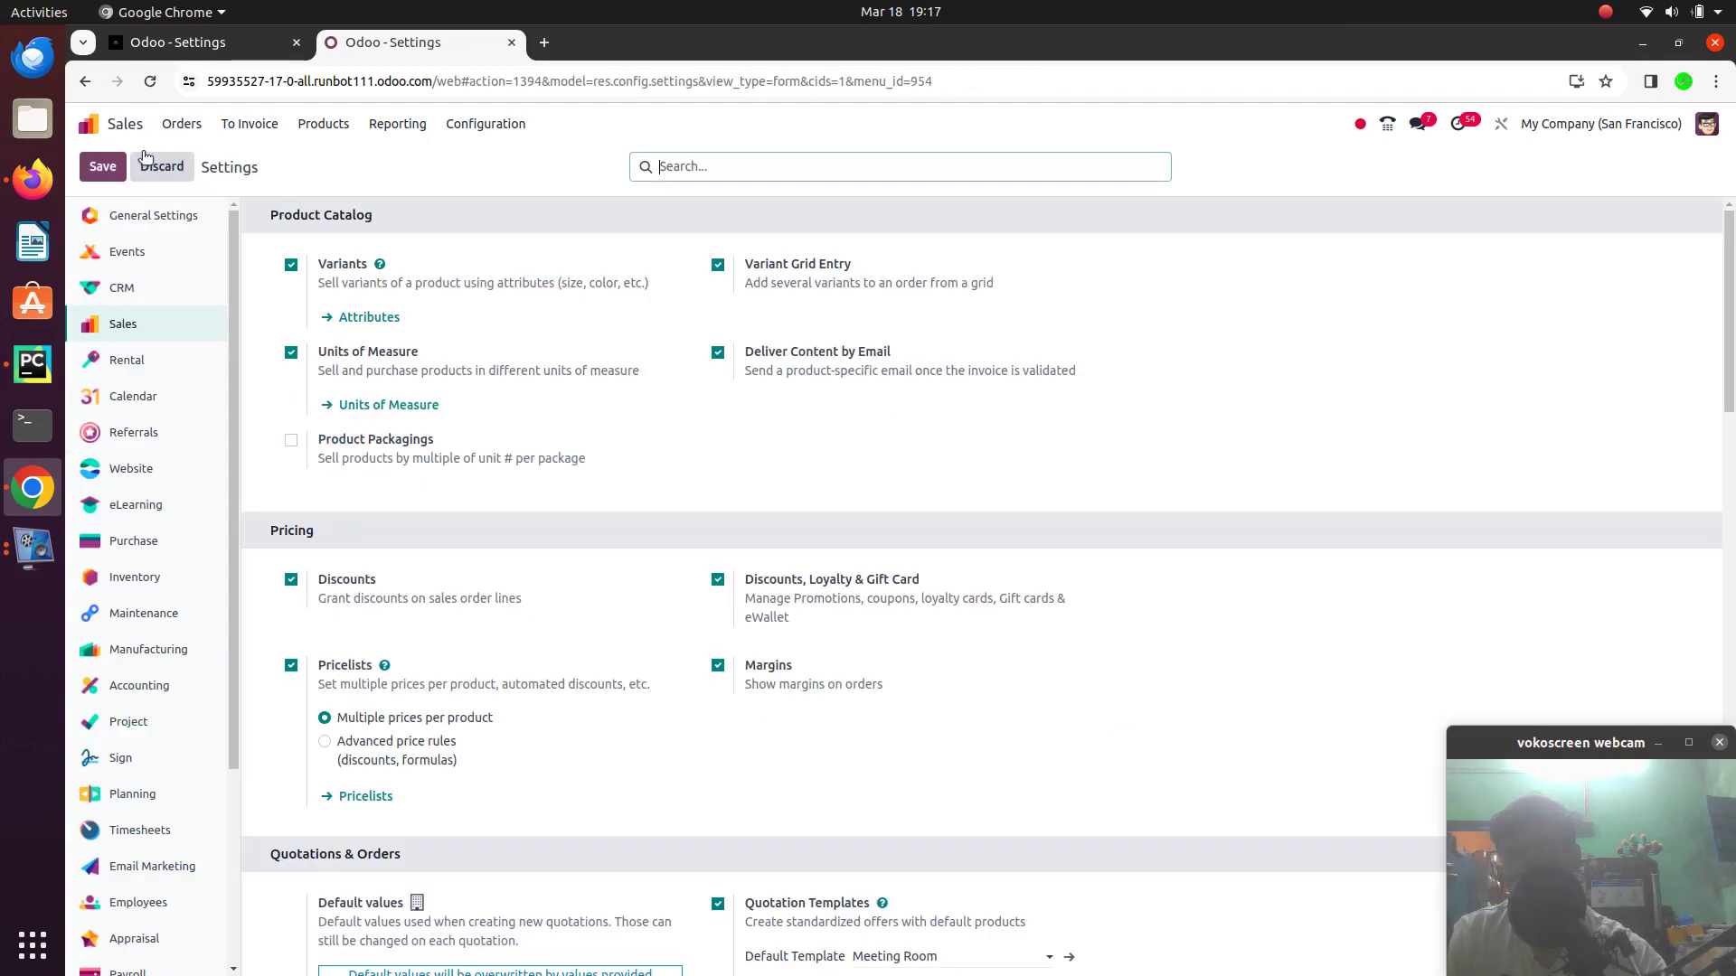
pyautogui.scroll(-8, 384, 792)
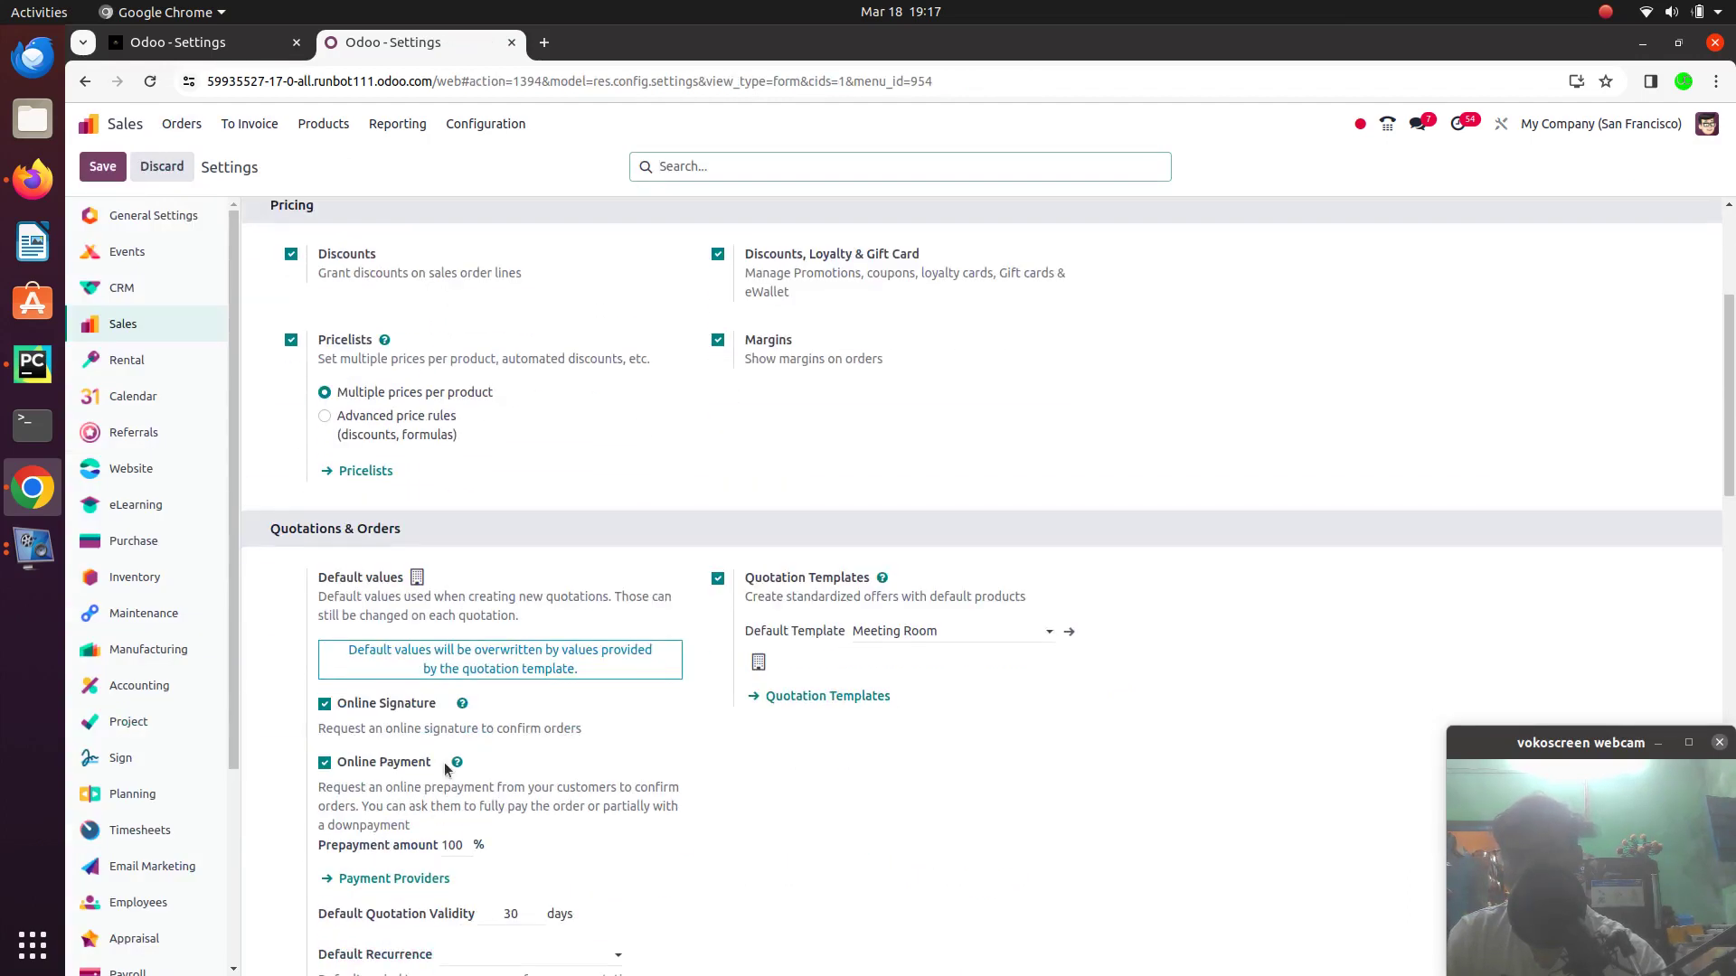
pyautogui.scroll(-4, 425, 664)
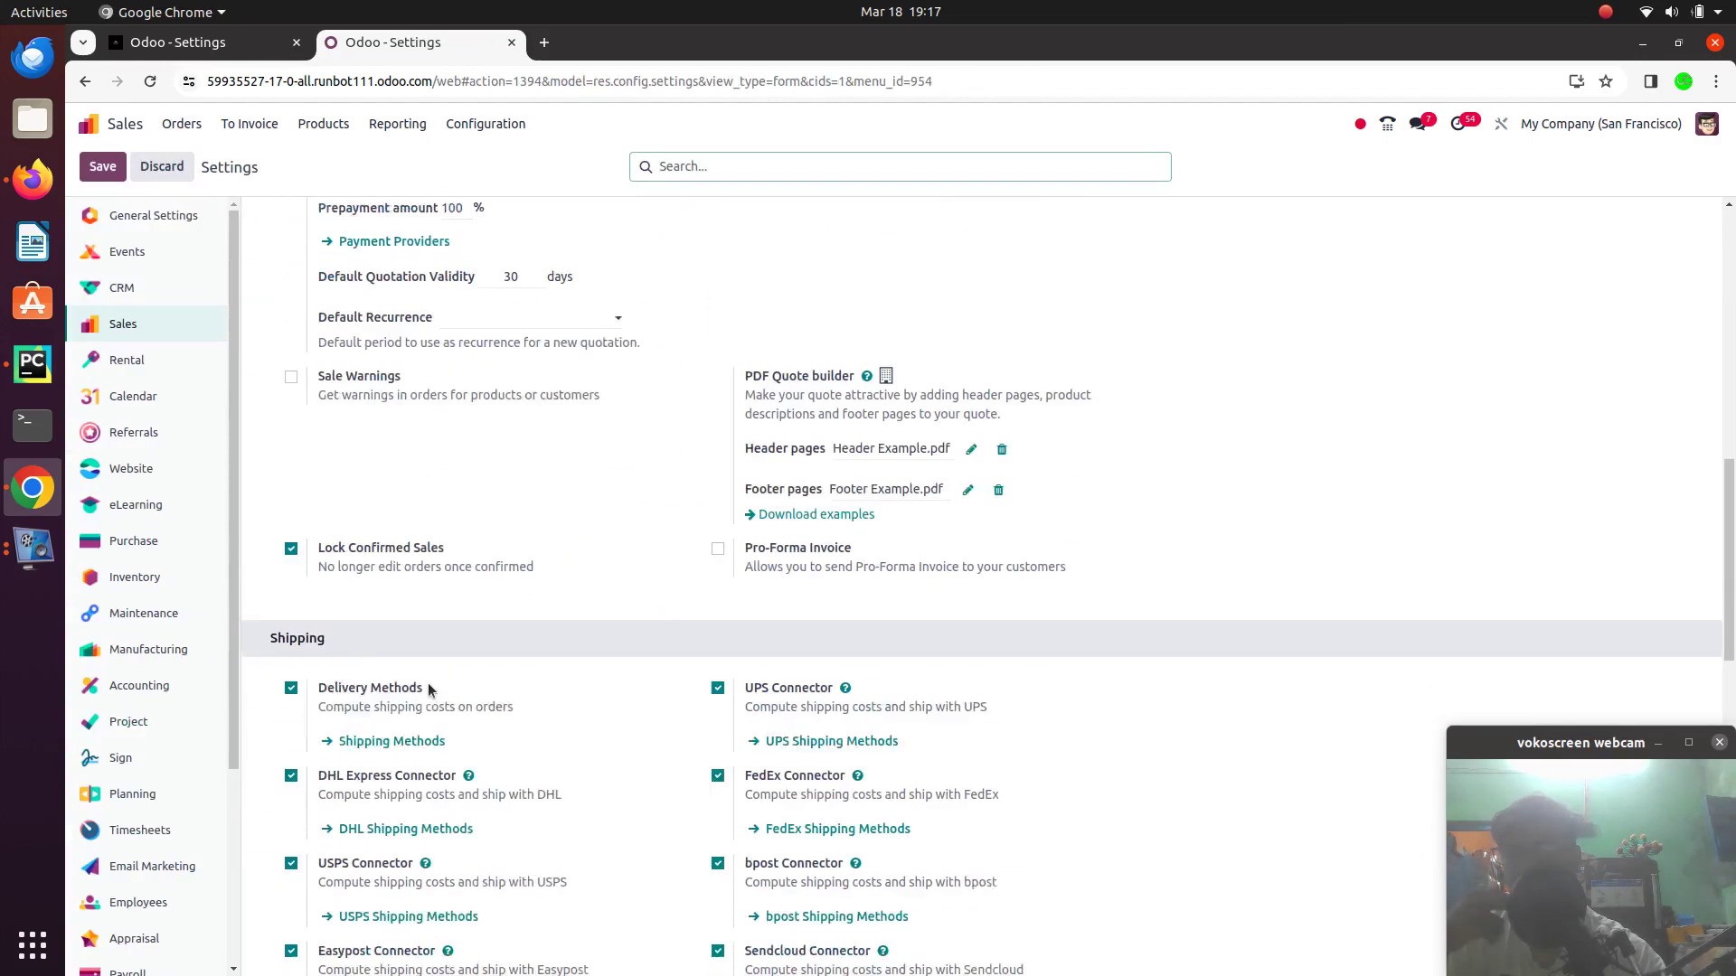
pyautogui.click(397, 621)
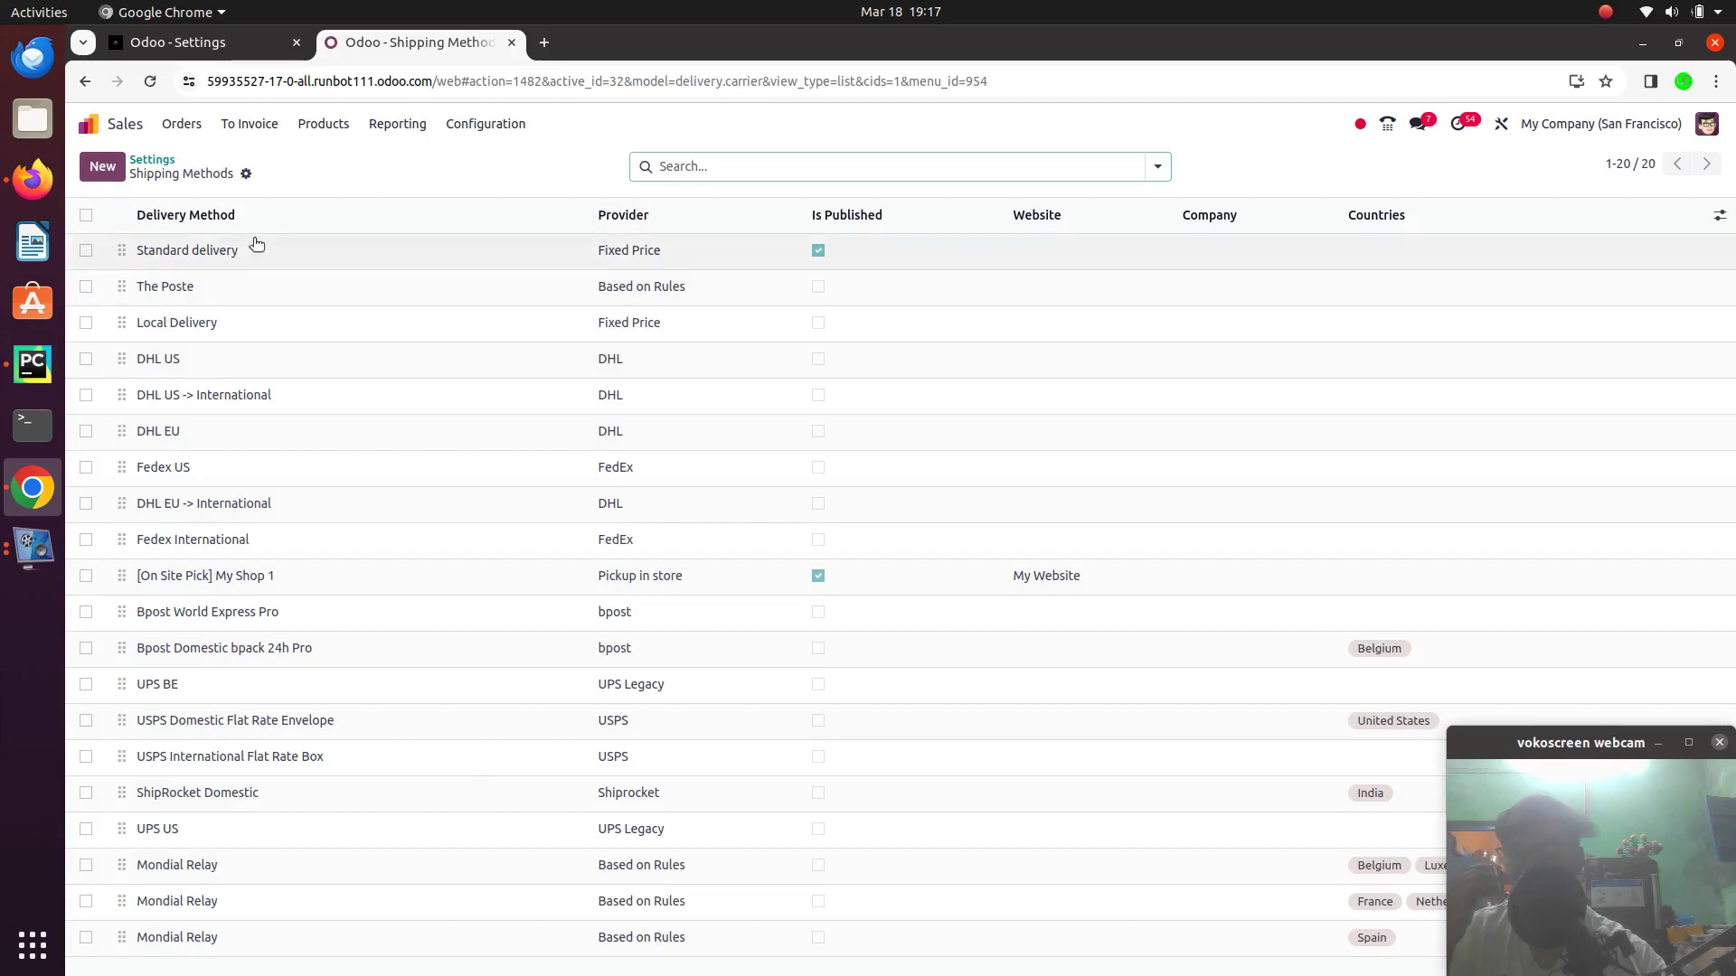
pyautogui.click(622, 288)
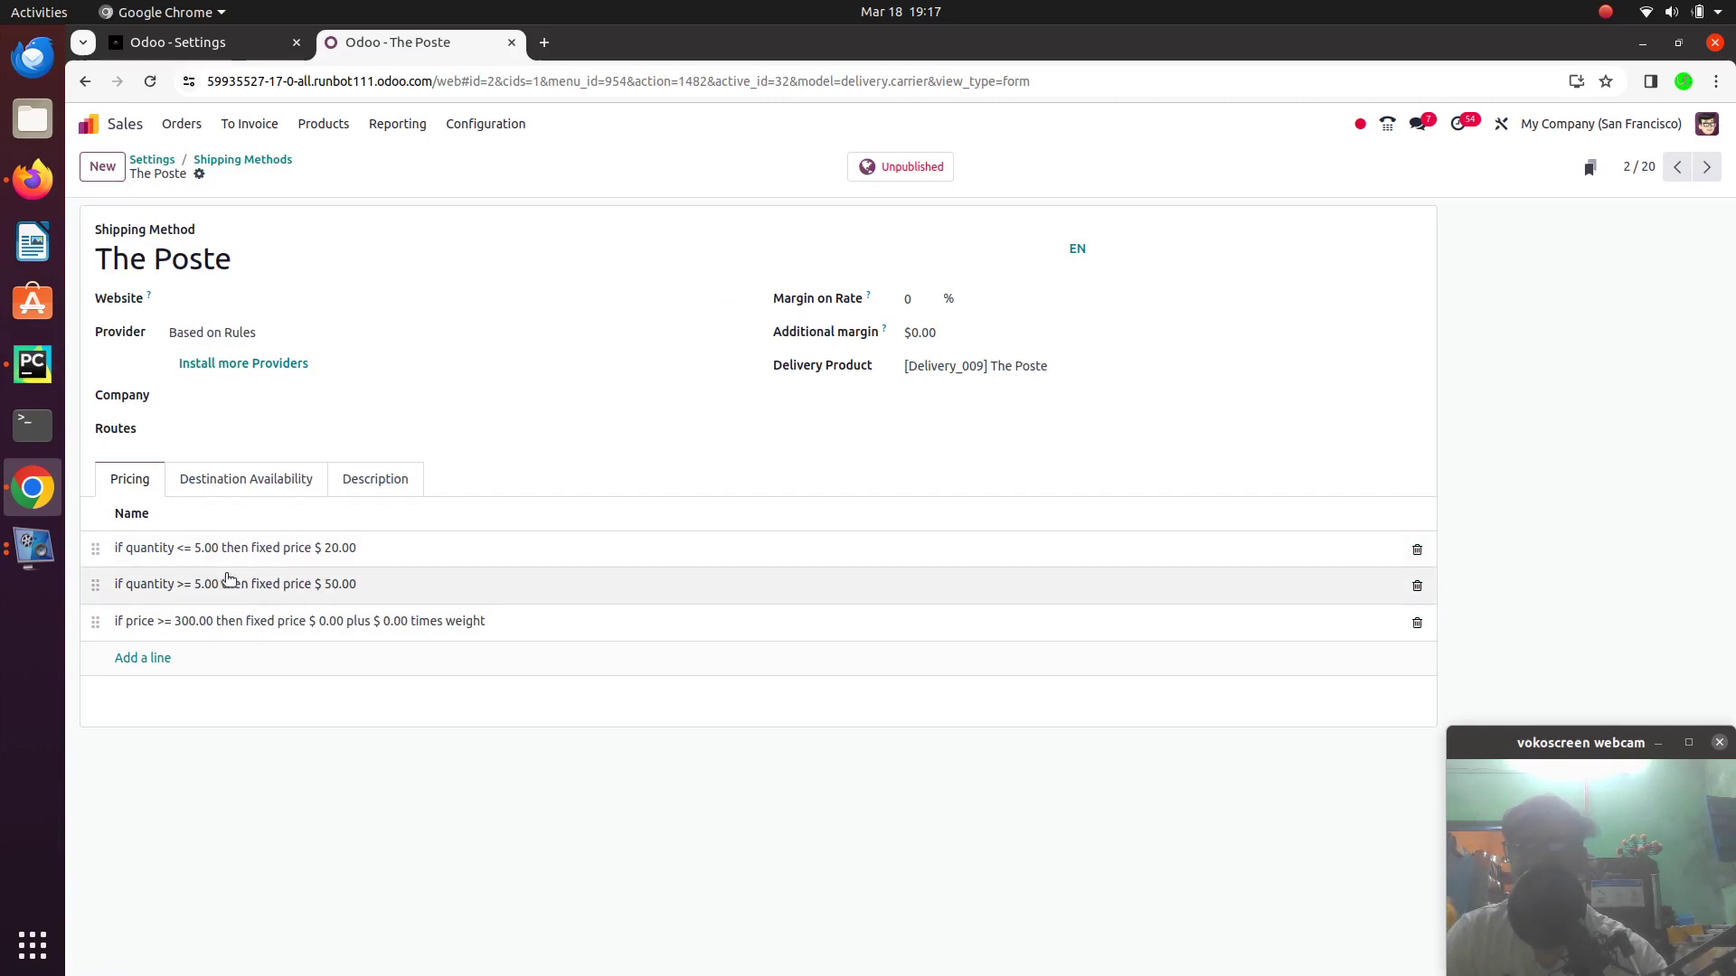
# Examine each of The Poste's three pricing rules, including their conditions and delivery costs, and discard without changes
pyautogui.click(206, 547)
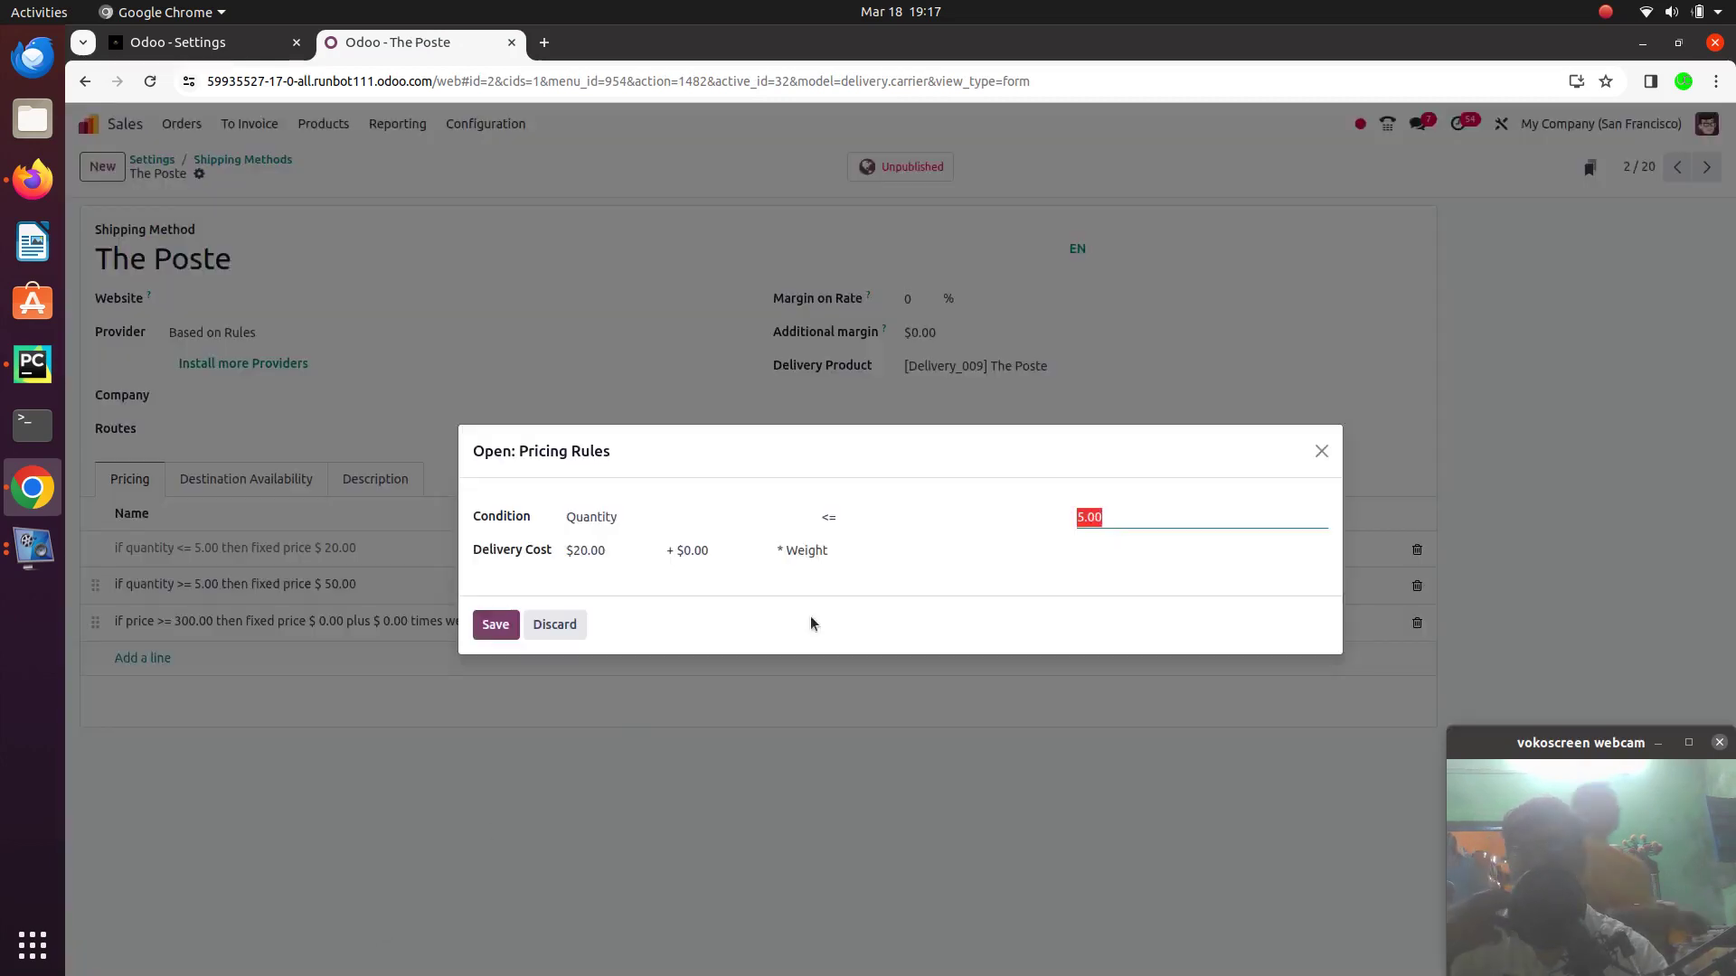
pyautogui.click(1110, 517)
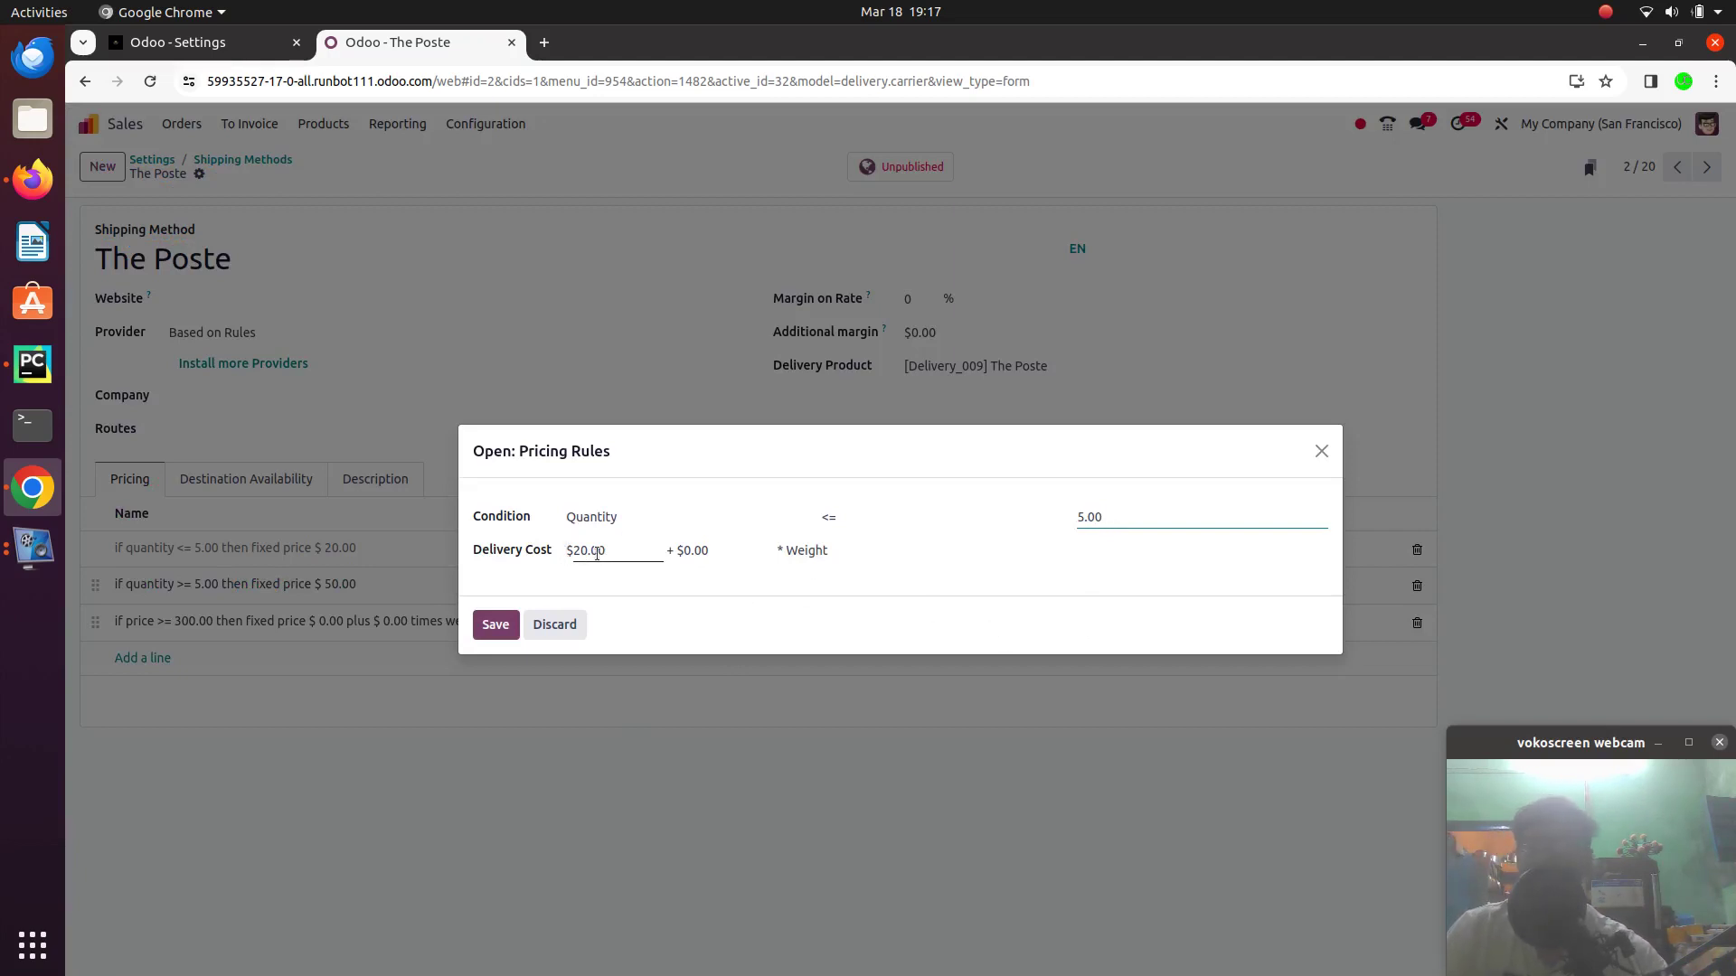
pyautogui.click(545, 625)
pyautogui.click(430, 586)
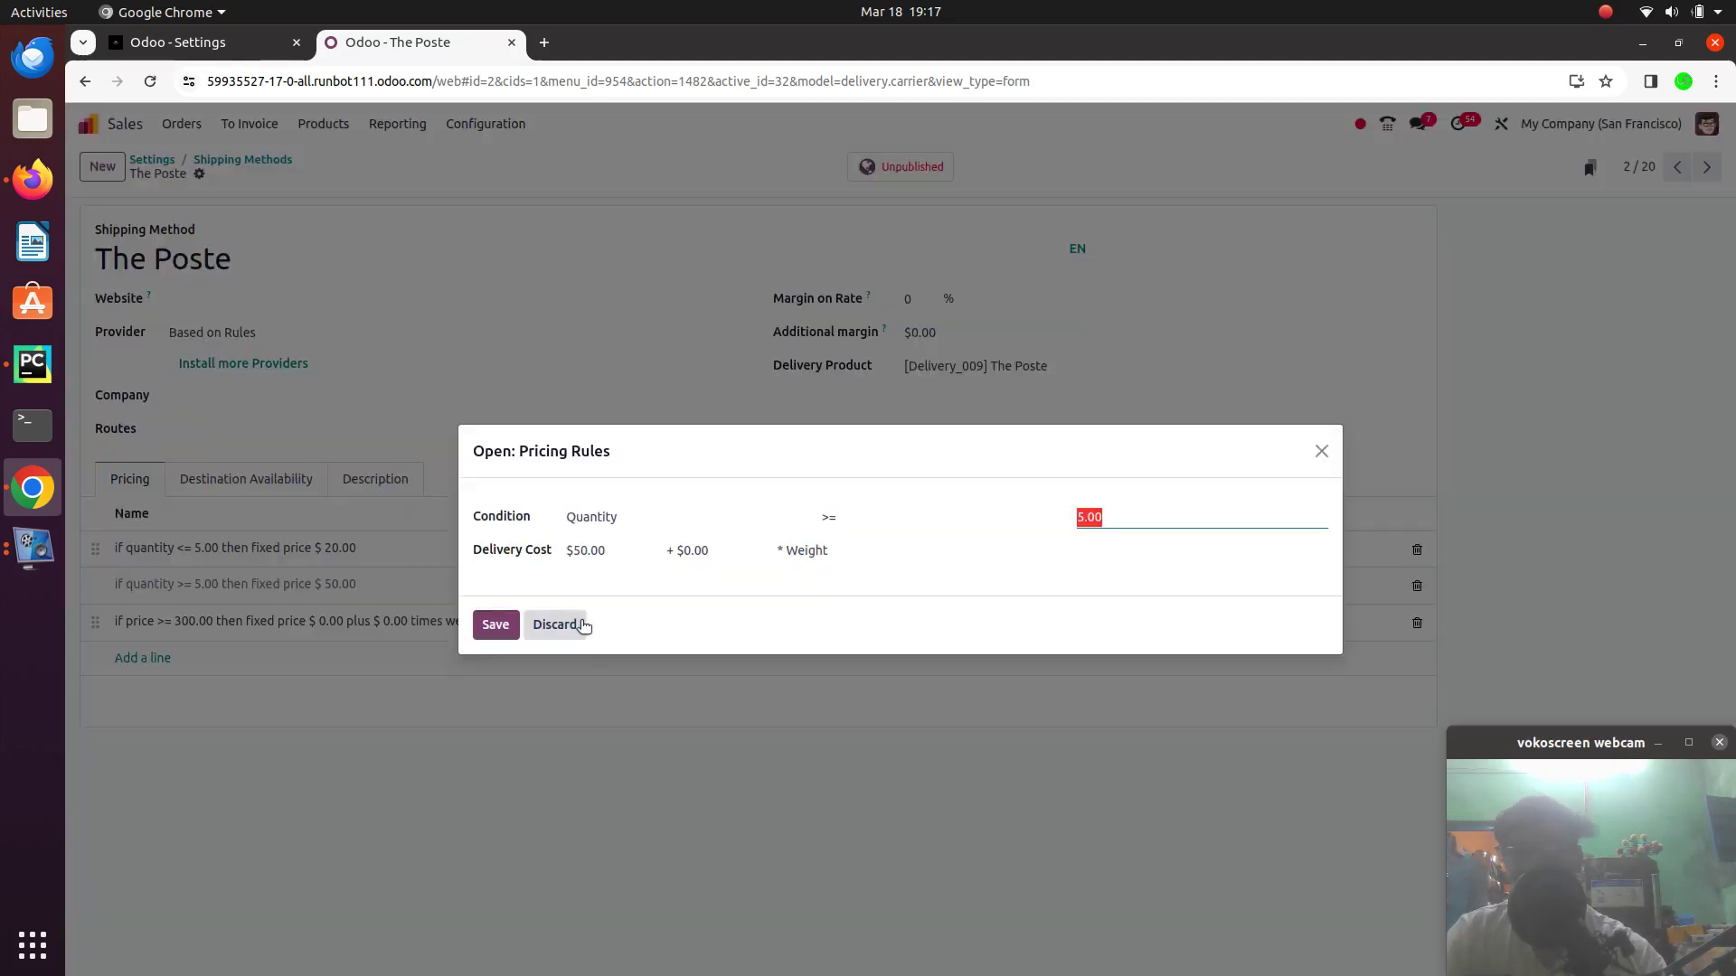
pyautogui.click(581, 625)
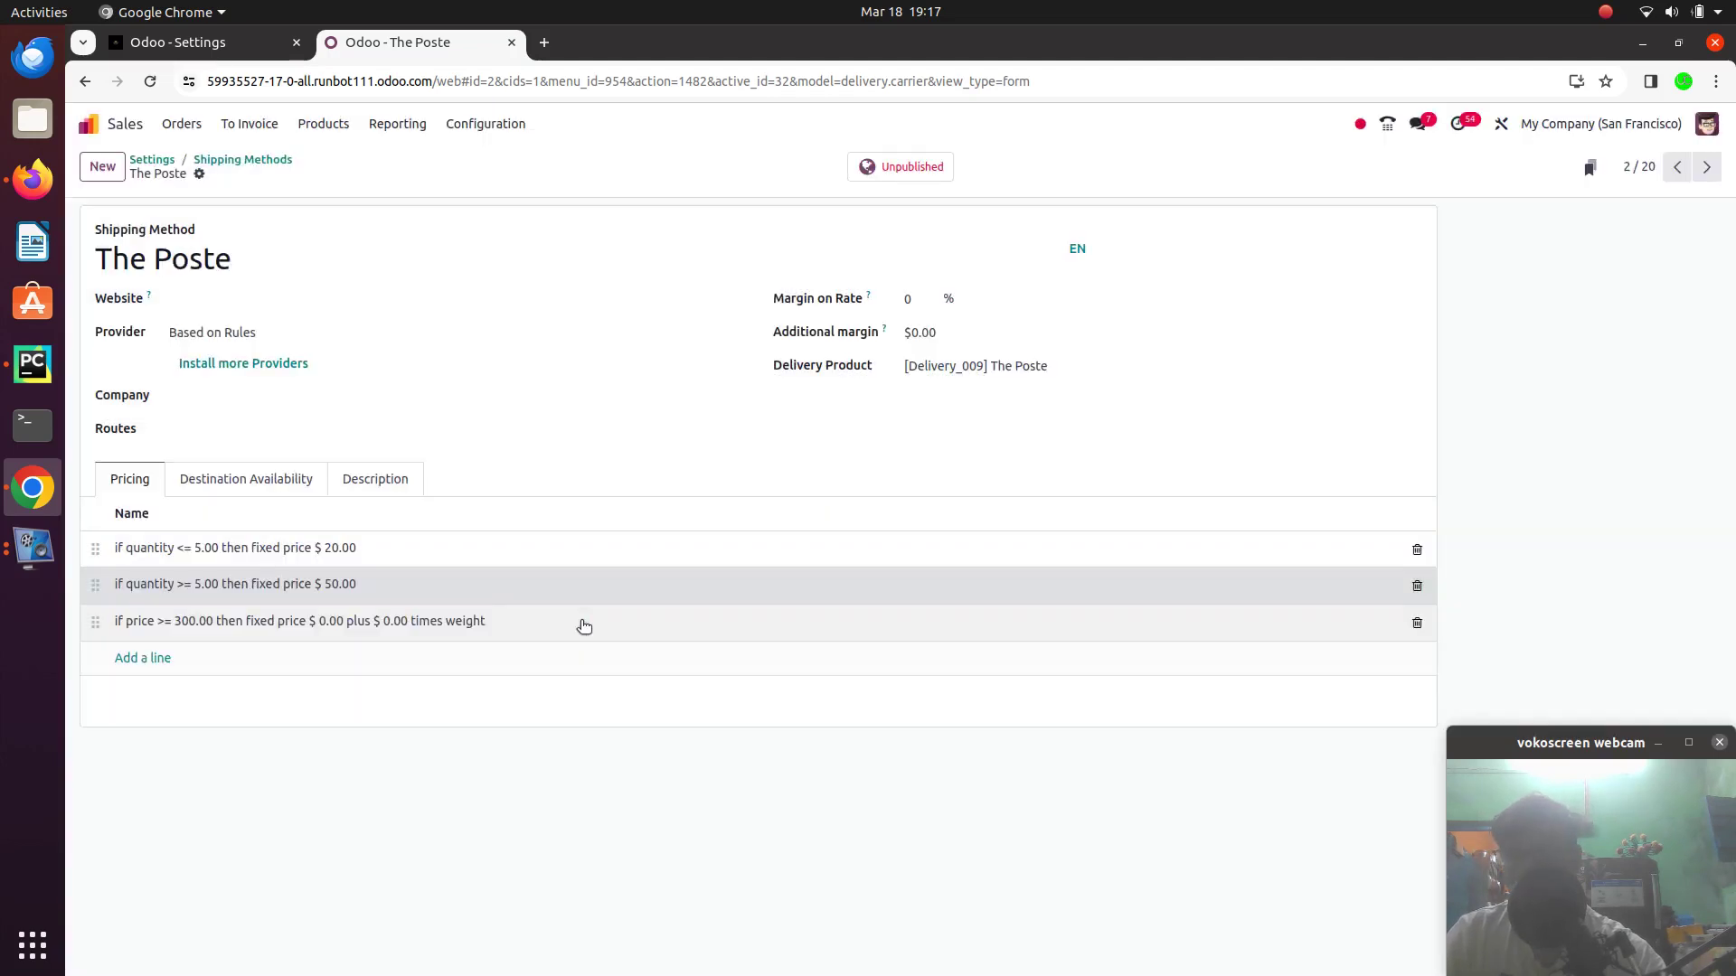
pyautogui.click(447, 630)
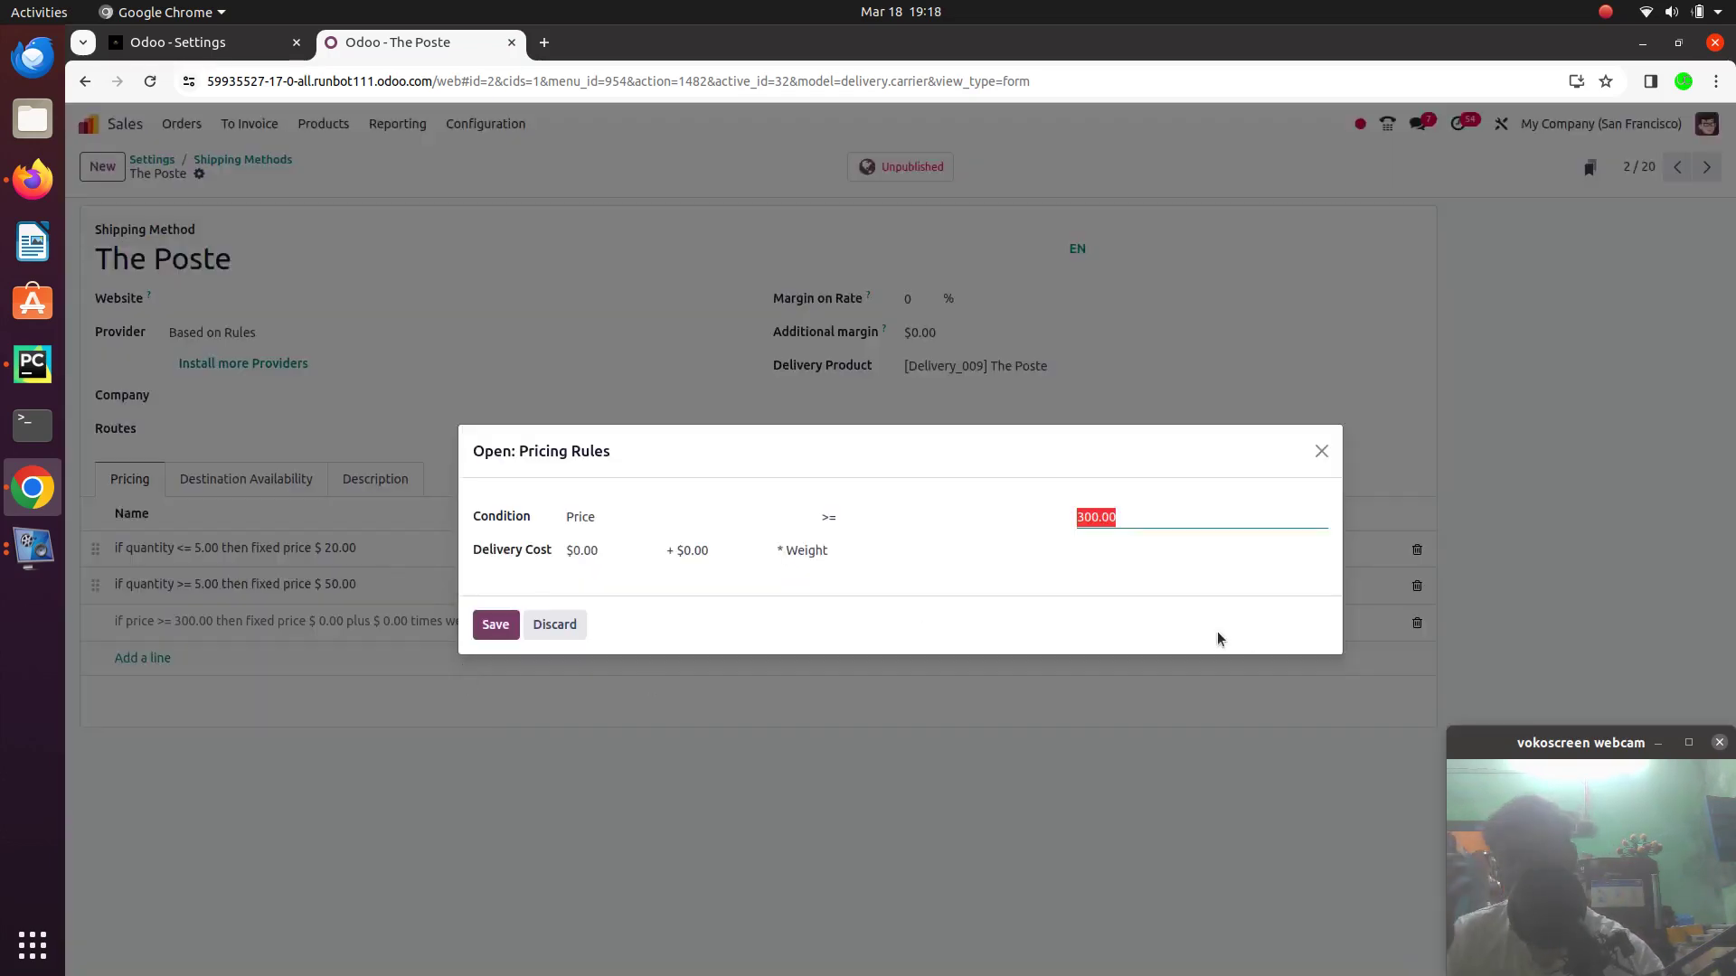
pyautogui.click(573, 636)
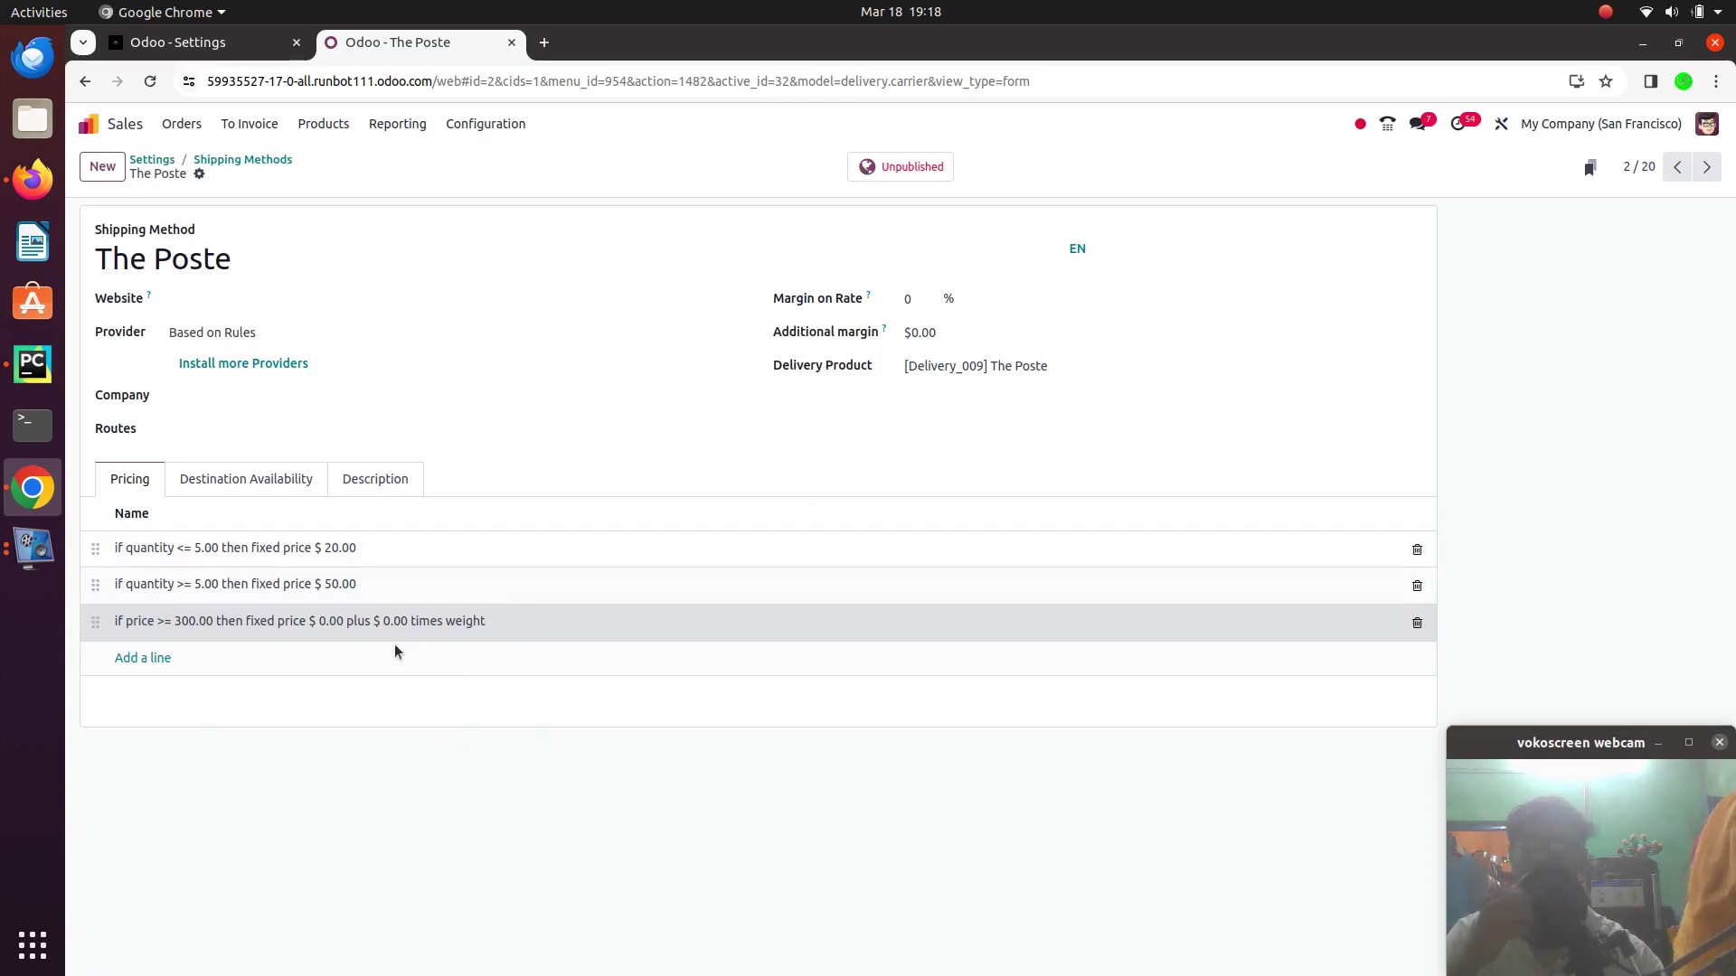
# View The Poste's destination availability and description, and return to its pricing rules
pyautogui.click(242, 480)
pyautogui.click(380, 480)
pyautogui.click(137, 480)
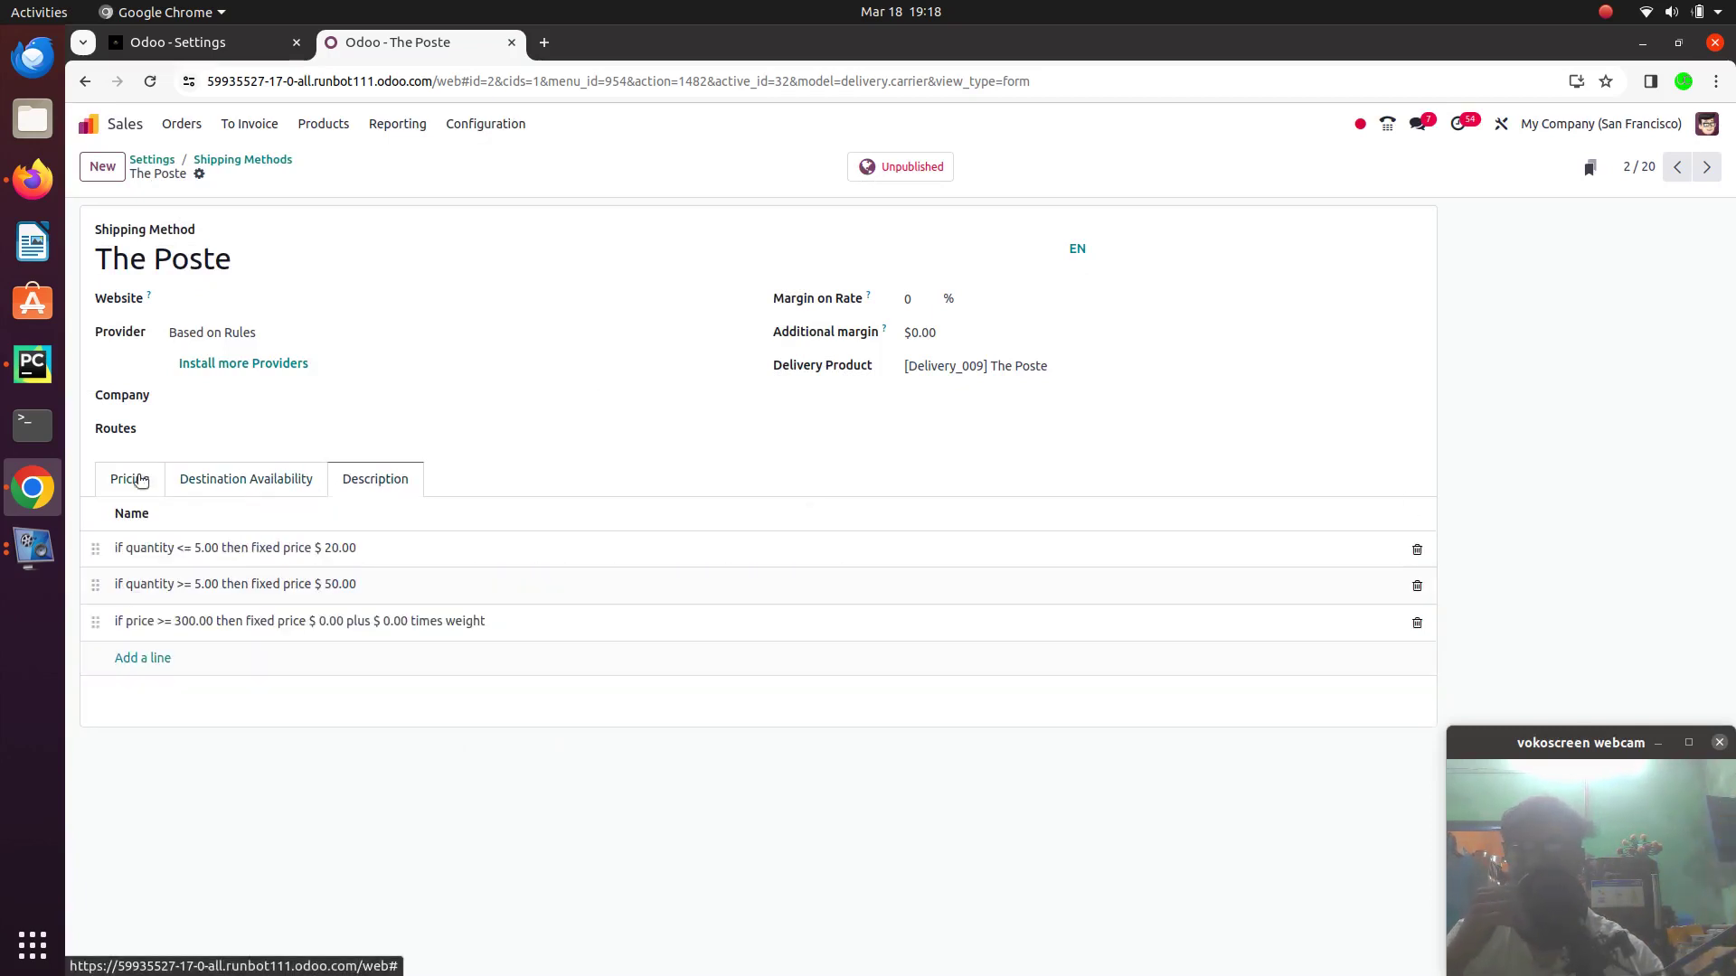
# Add a pricing rule to The Poste for quantity <= 100 with a $150 delivery cost, and save the method
pyautogui.click(327, 624)
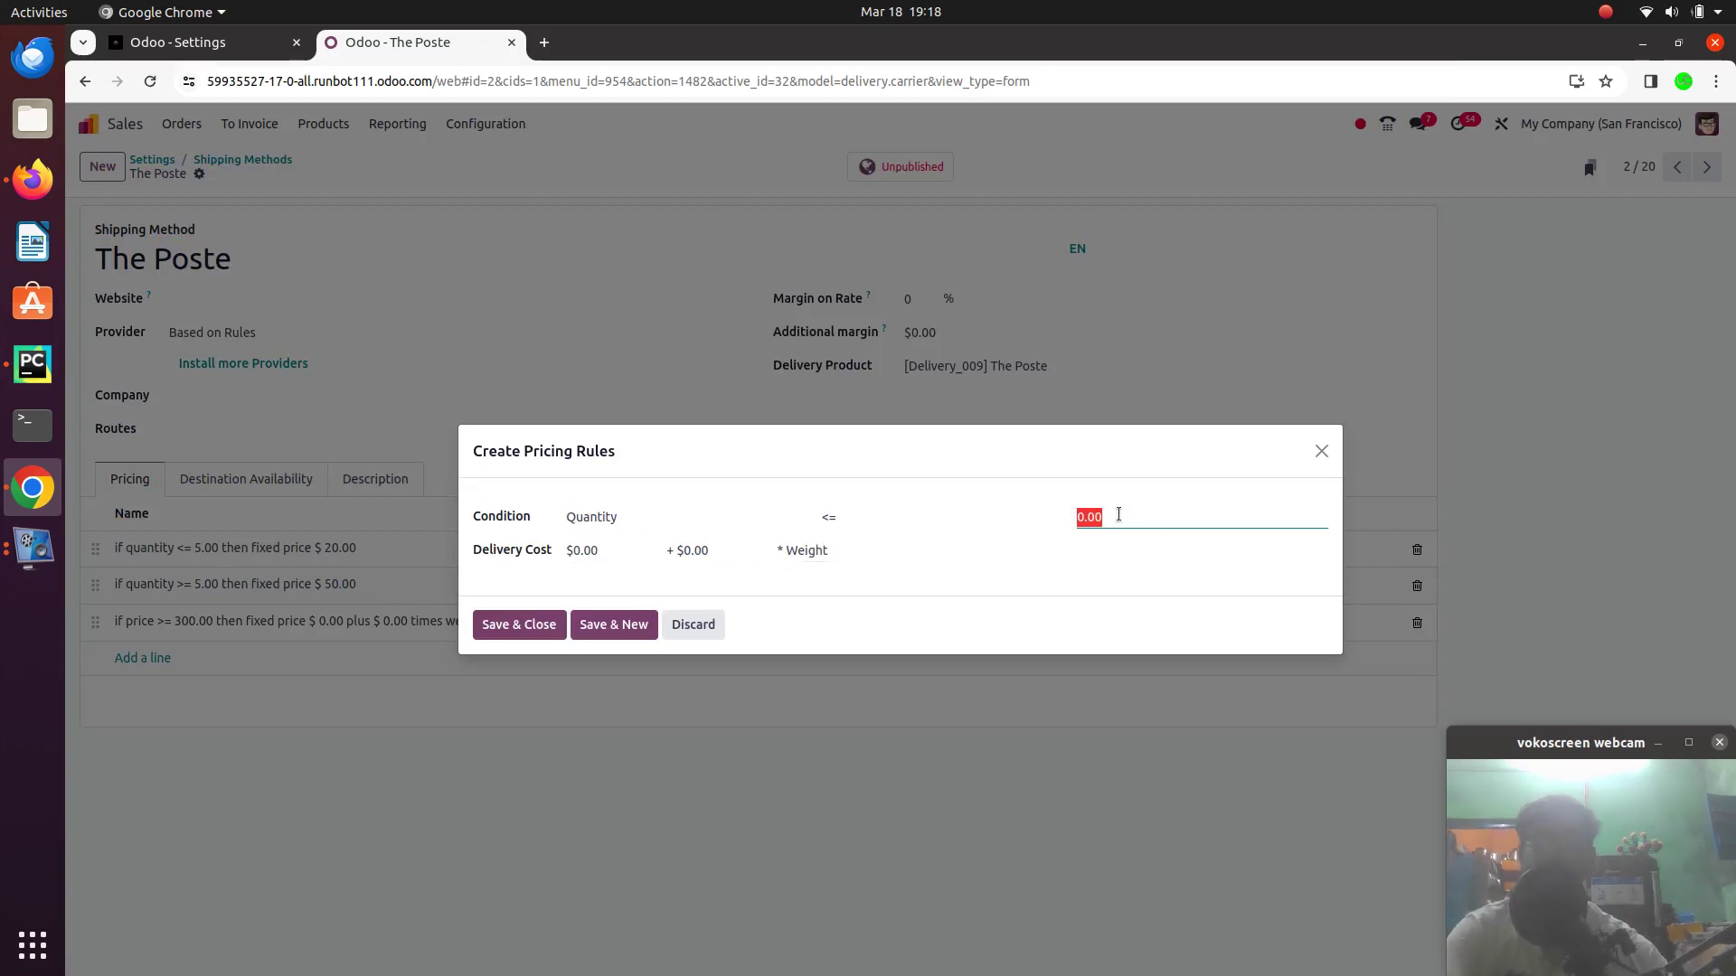
pyautogui.write('100')
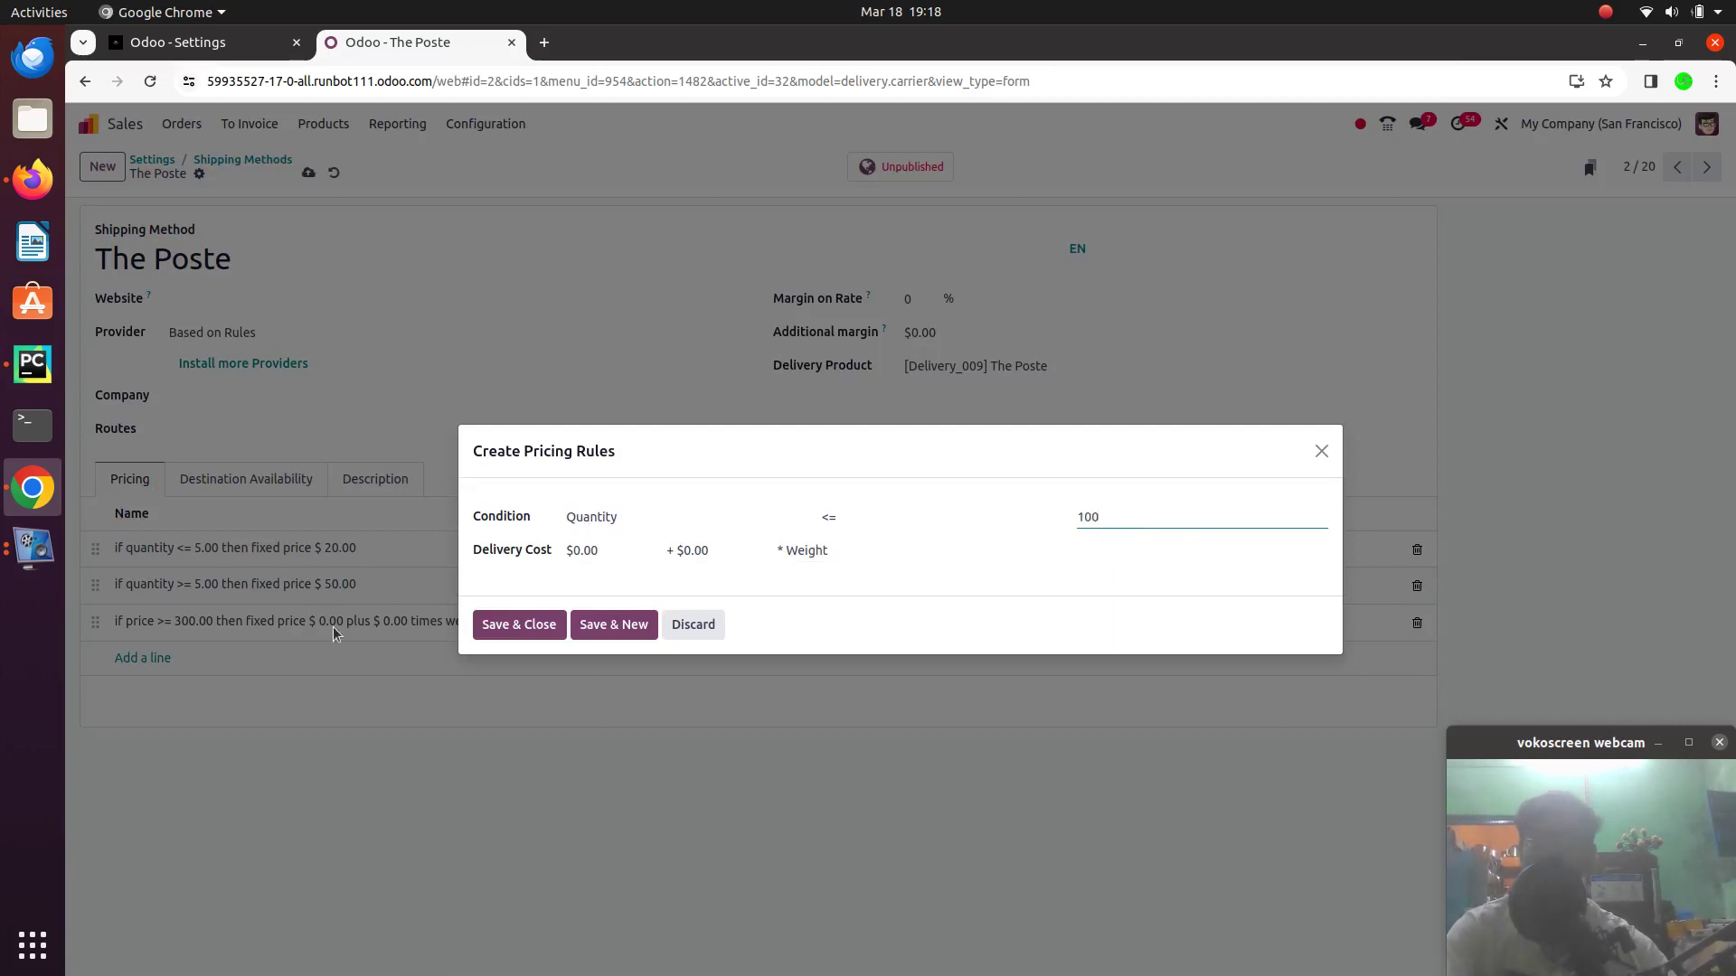
pyautogui.click(601, 553)
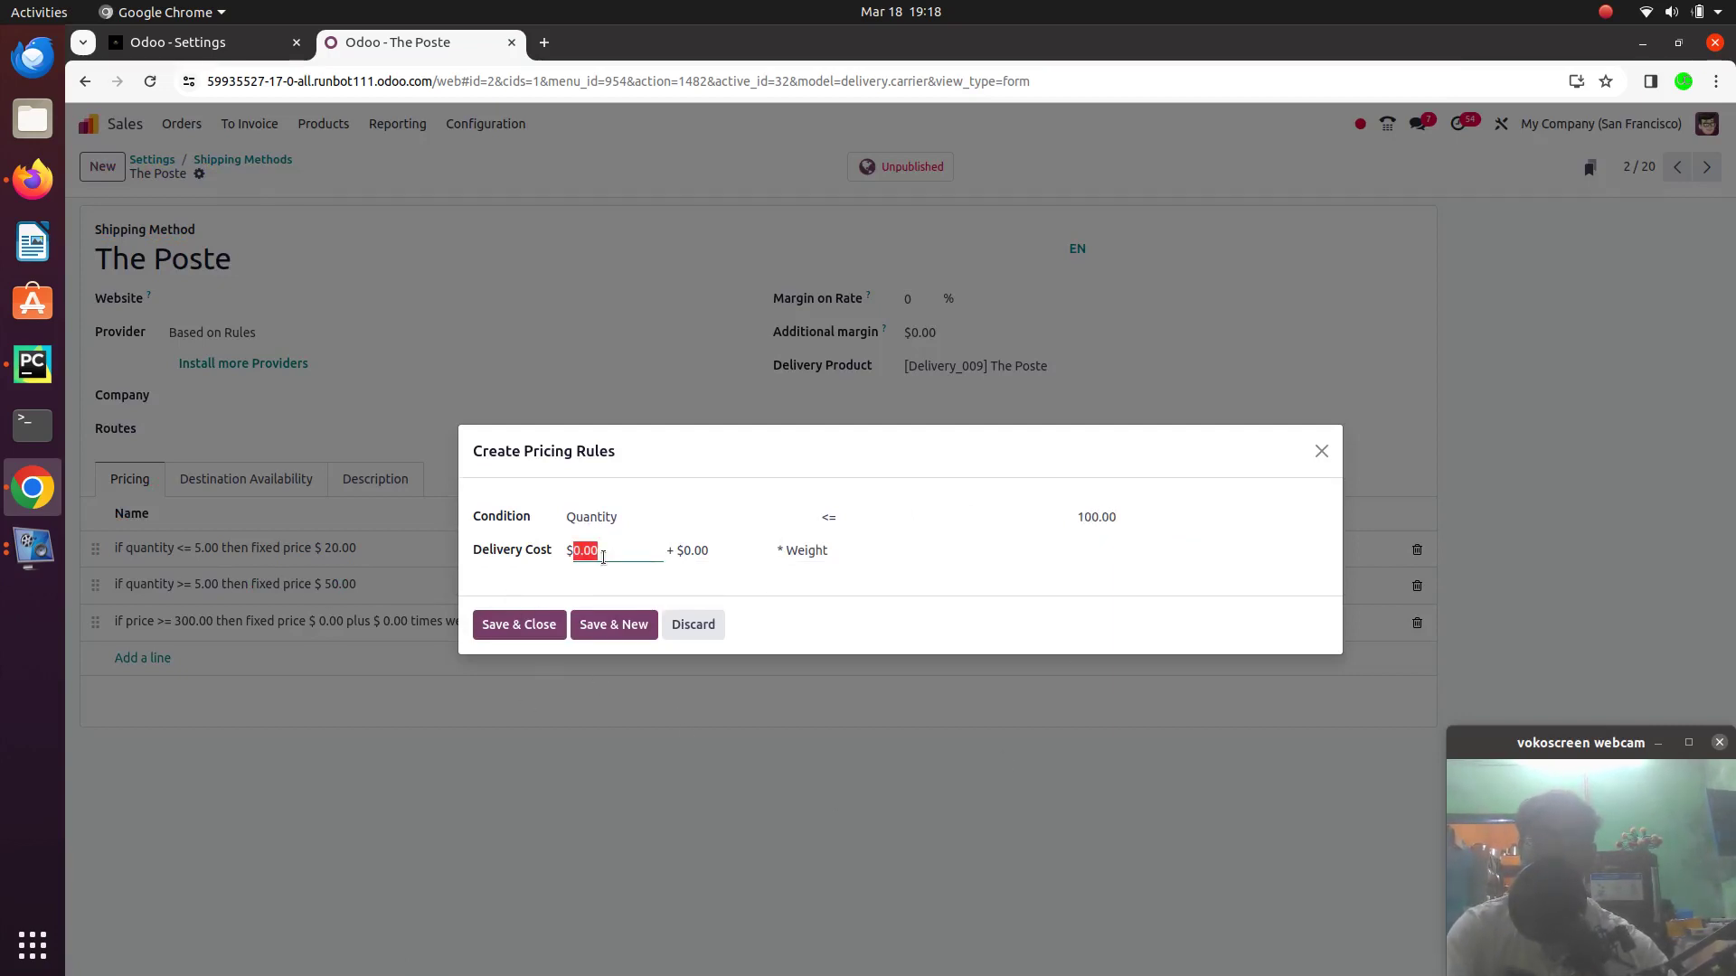
pyautogui.write('1')
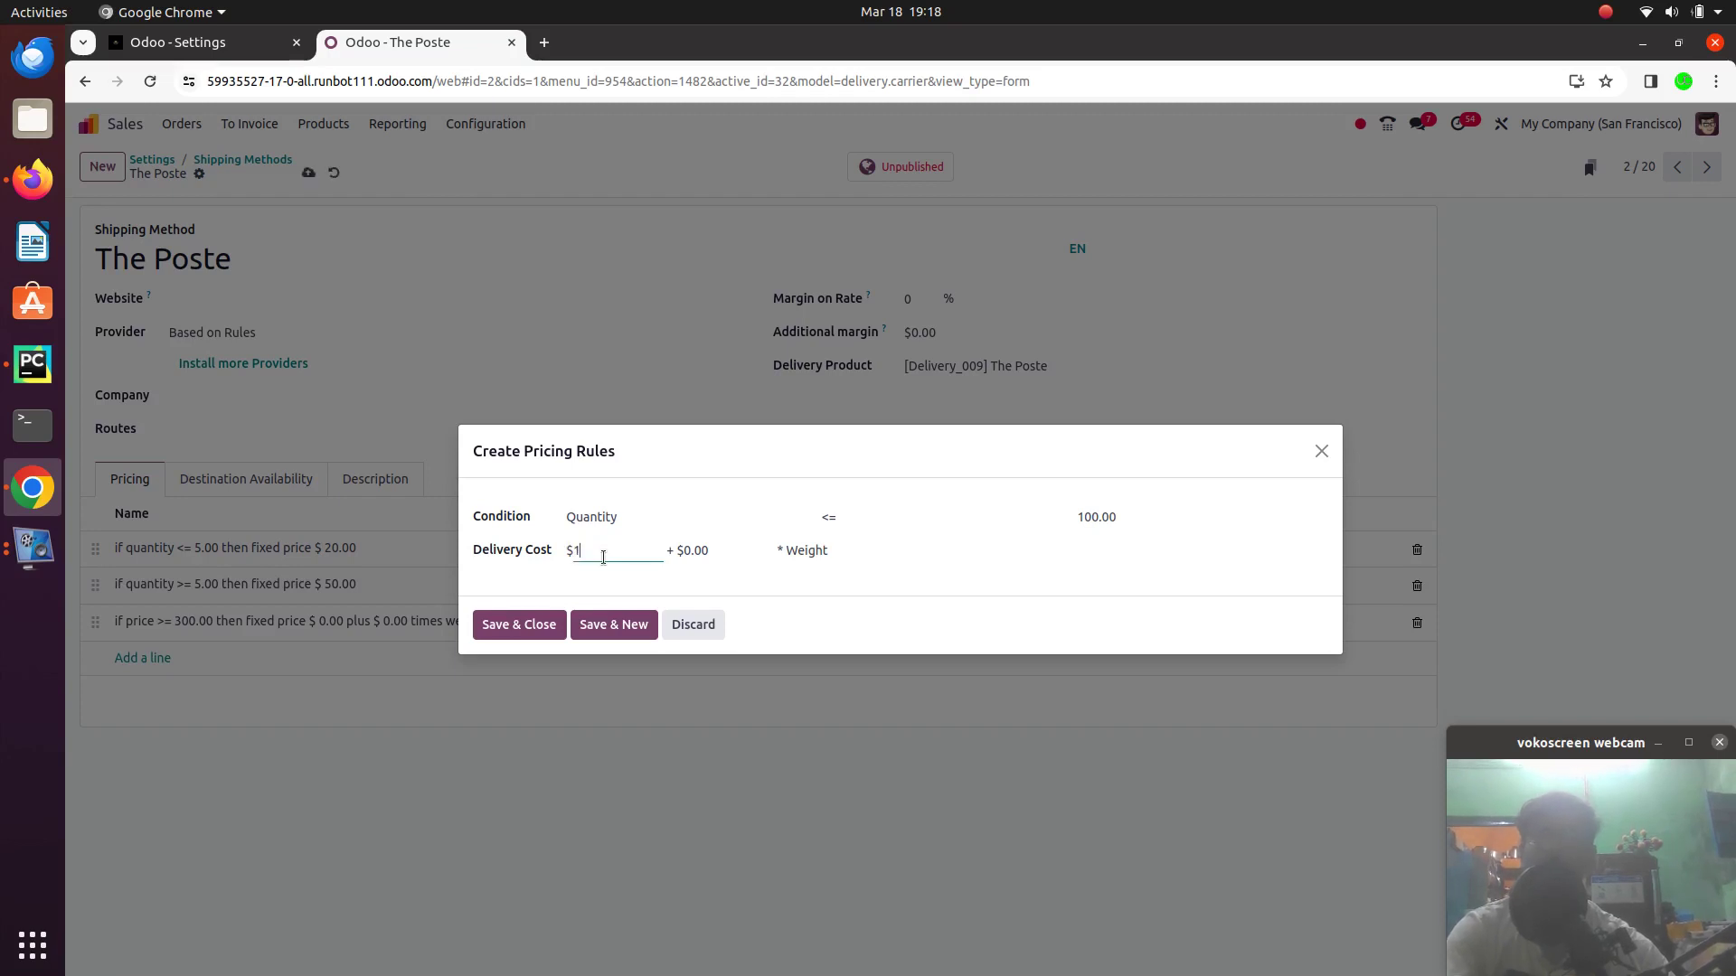
pyautogui.write('50')
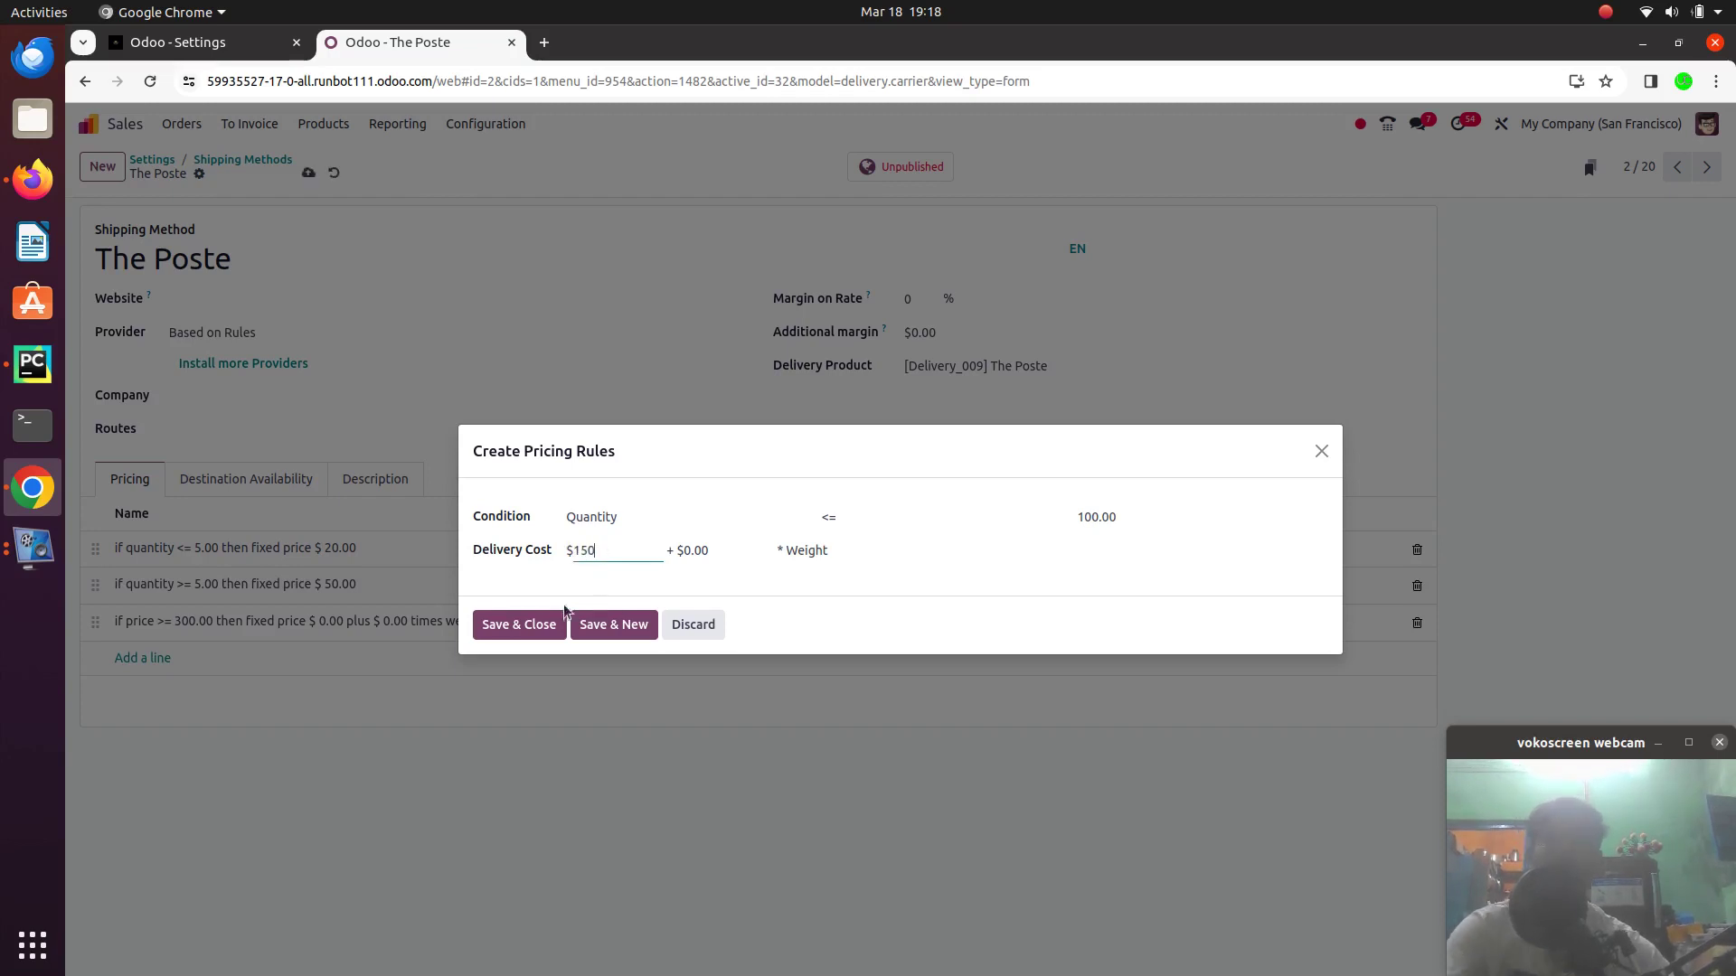
pyautogui.click(520, 624)
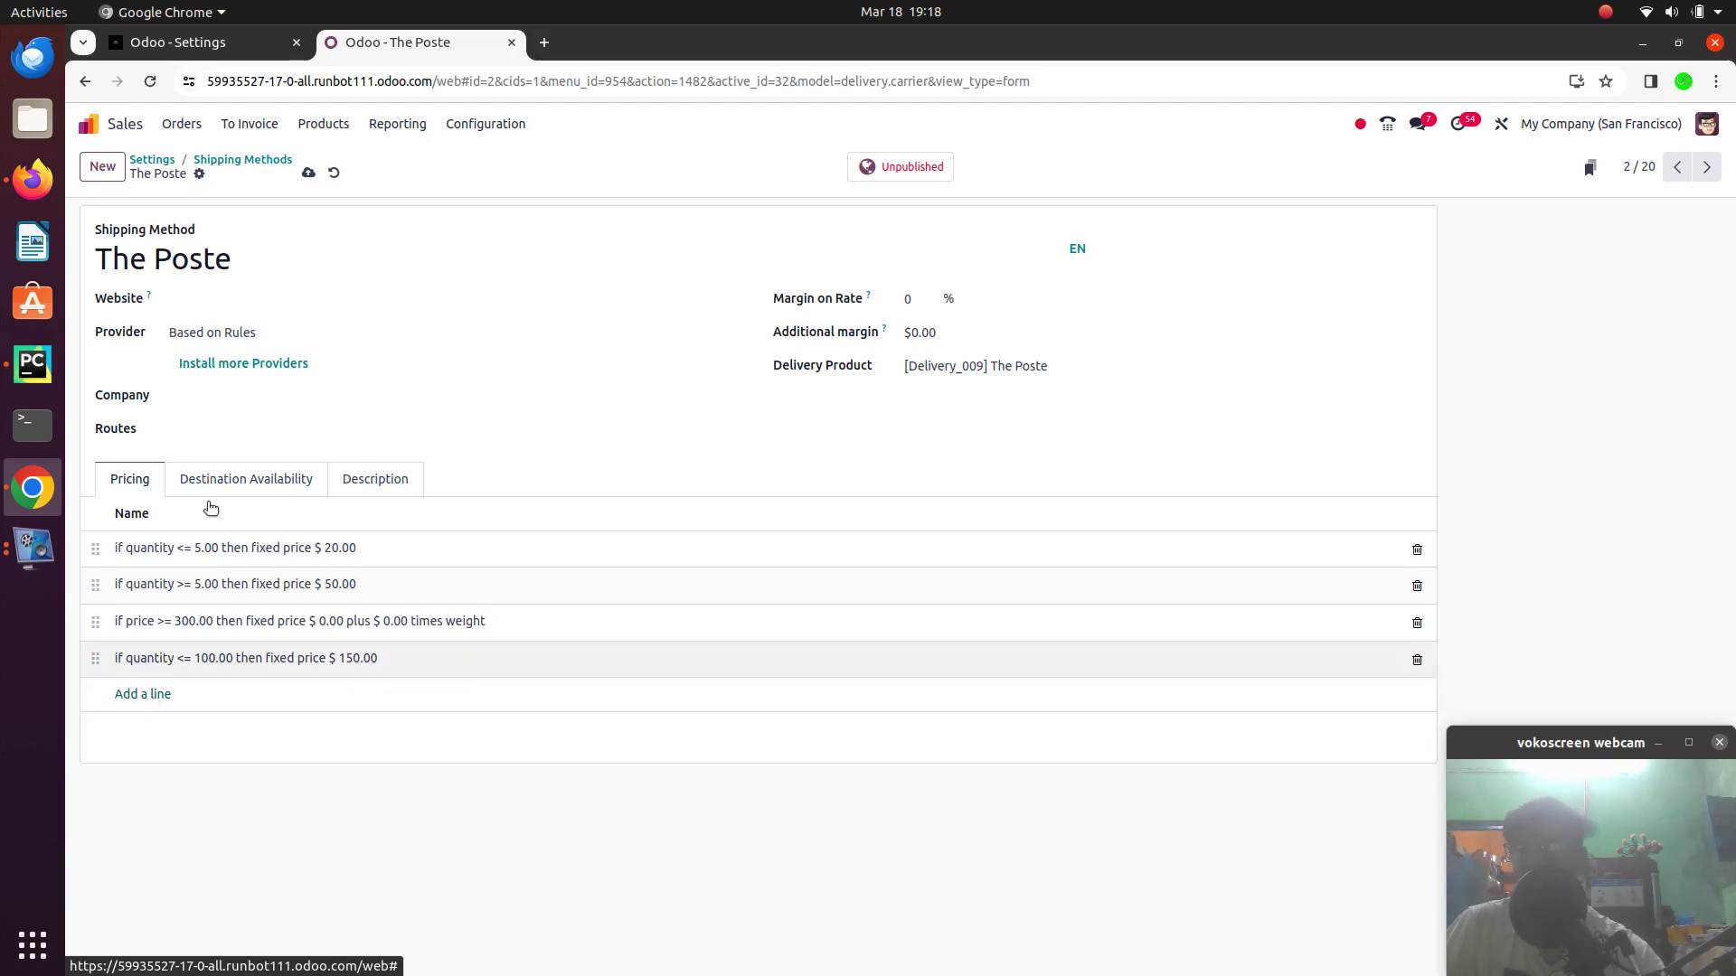
pyautogui.hotkey('ctrl', 's')
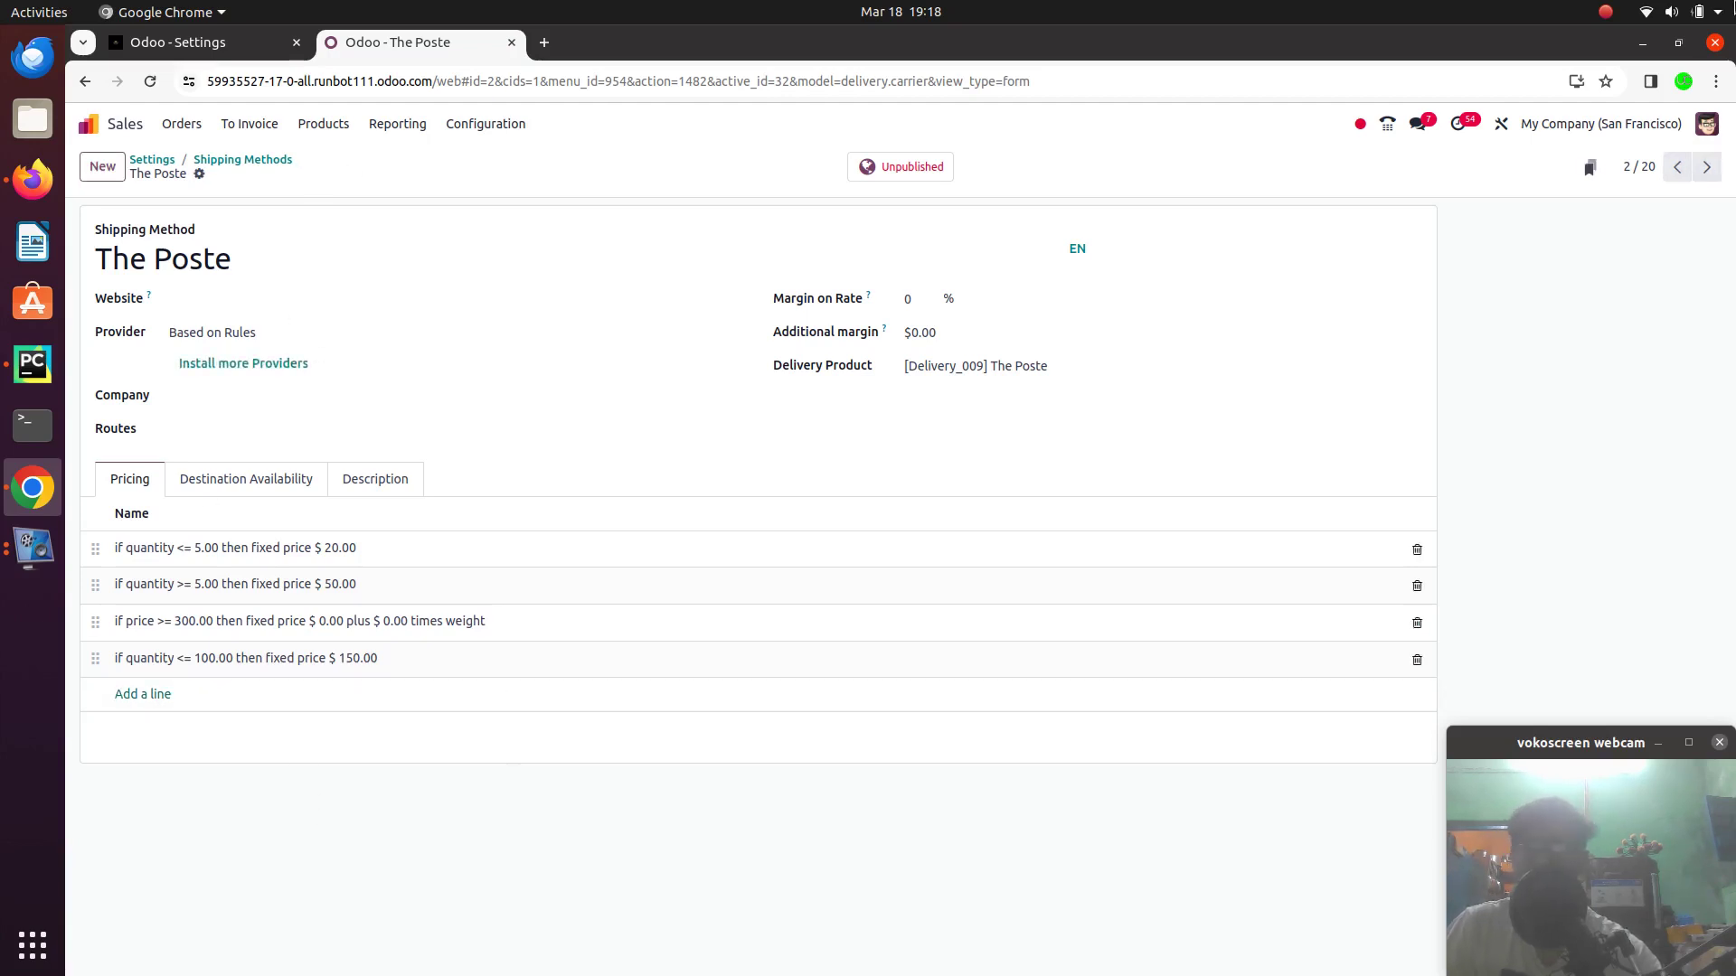
# Publish The Poste, set it back to unpublished and return to the Sales settings
pyautogui.click(922, 170)
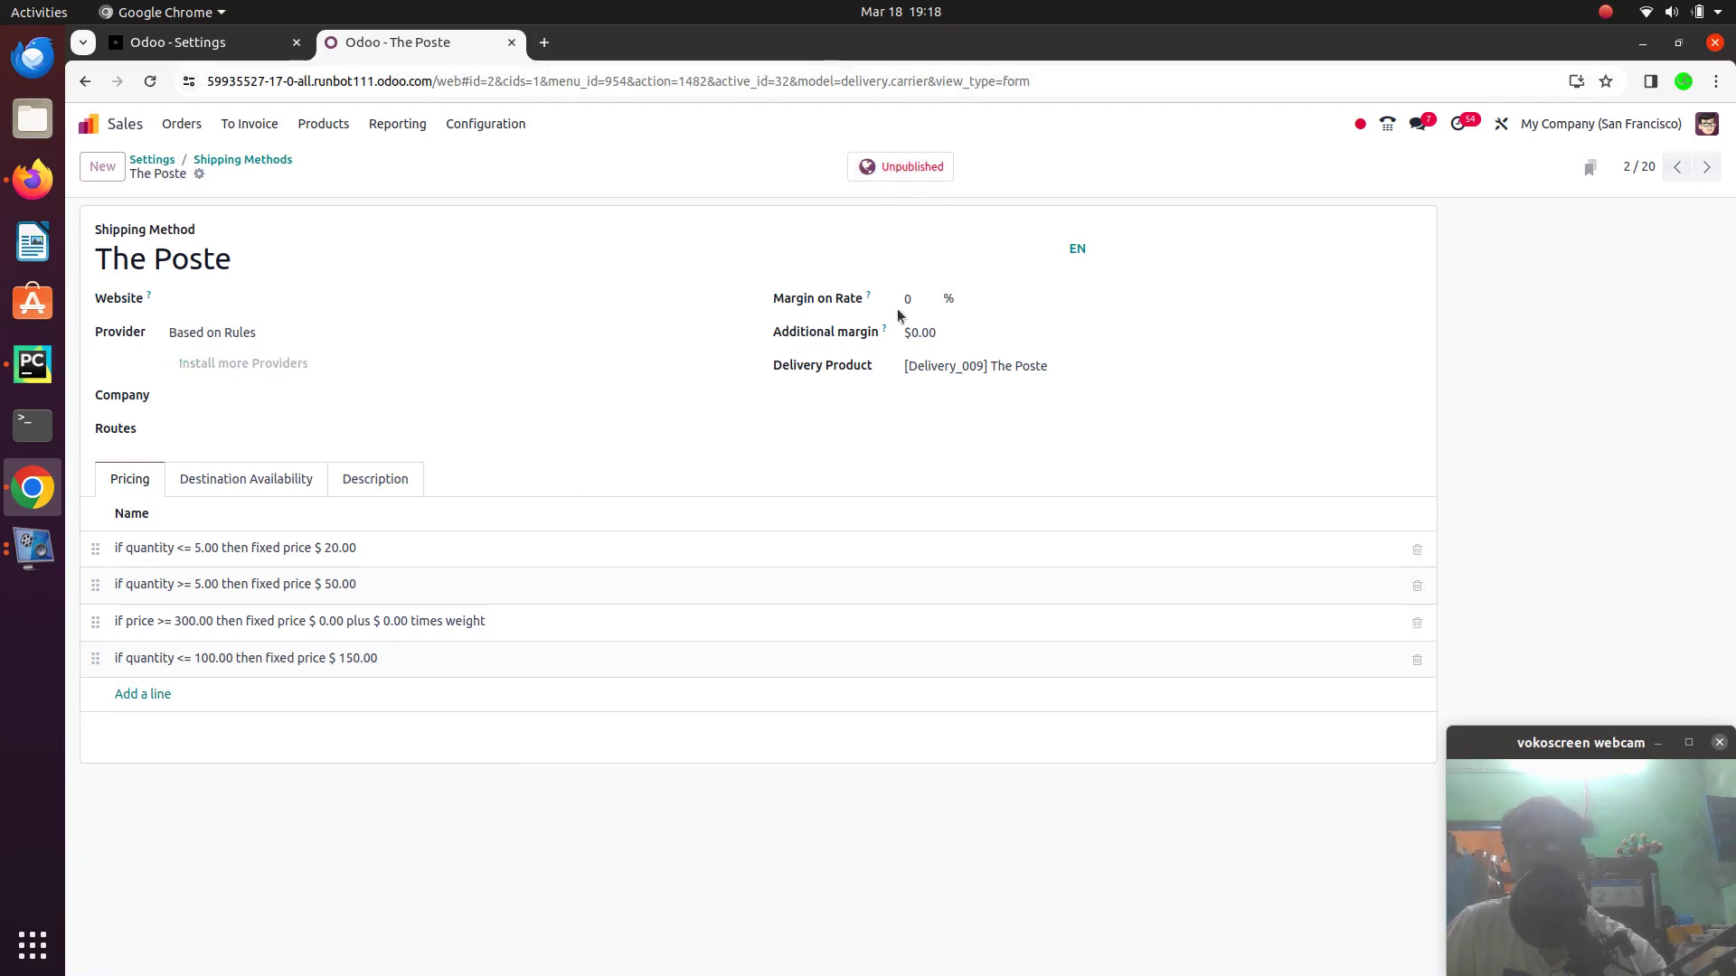
pyautogui.click(899, 167)
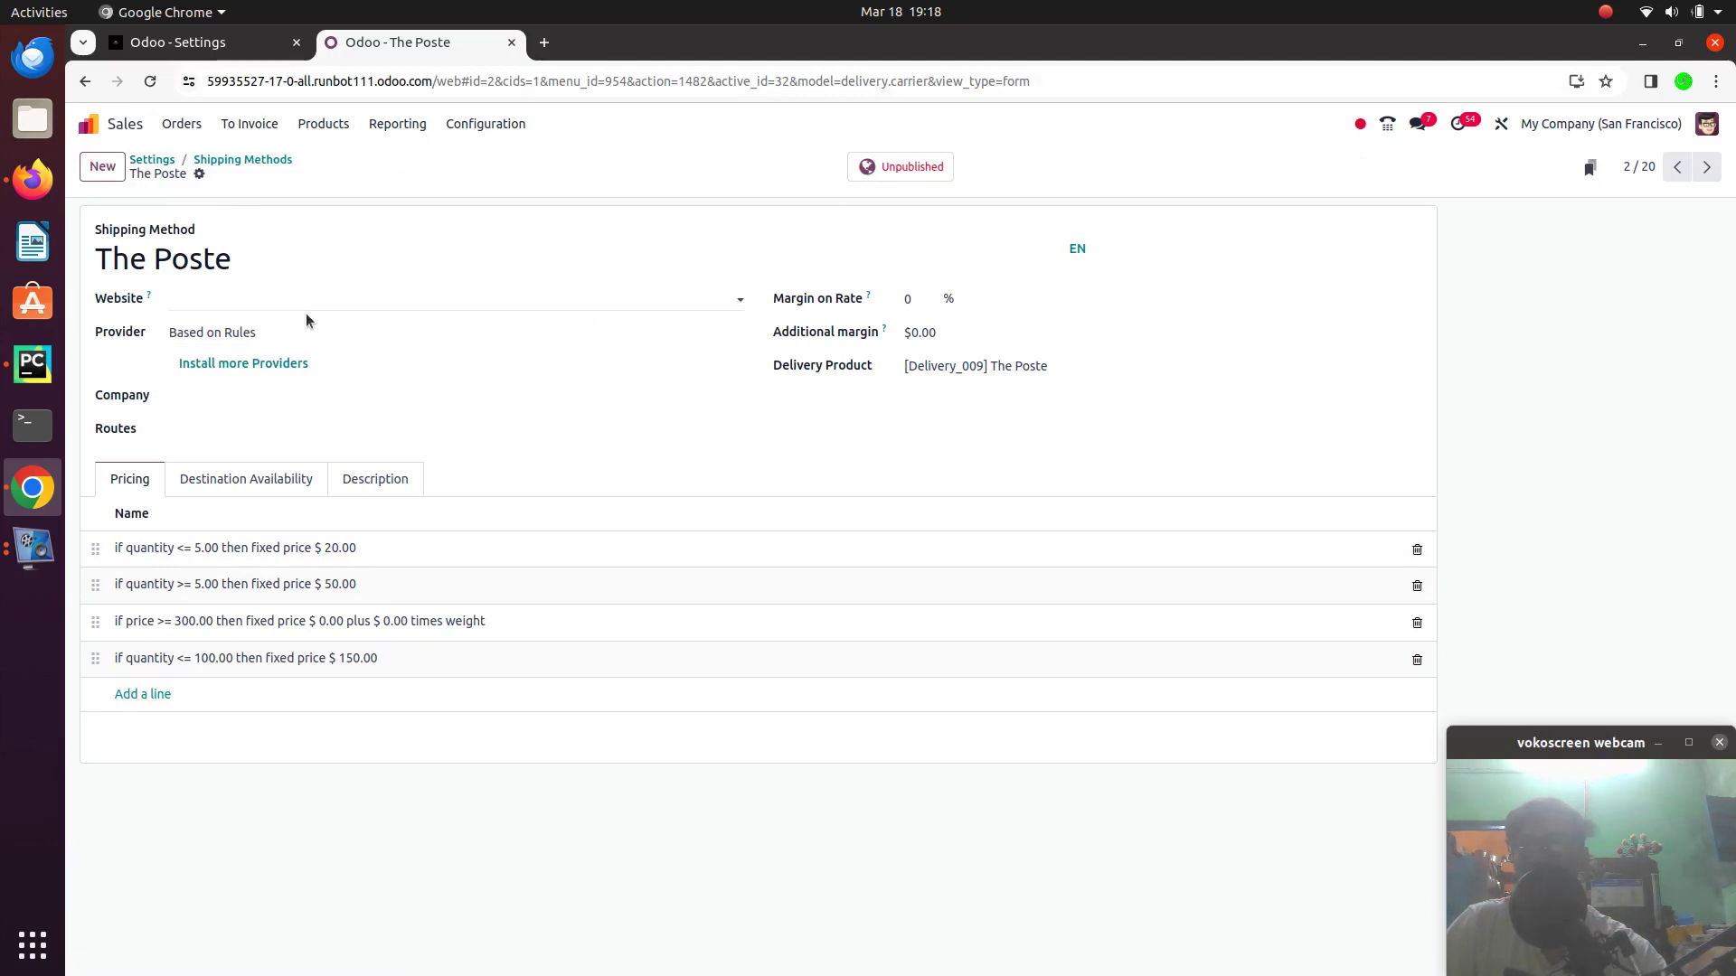
pyautogui.hotkey('alt', 'Left')
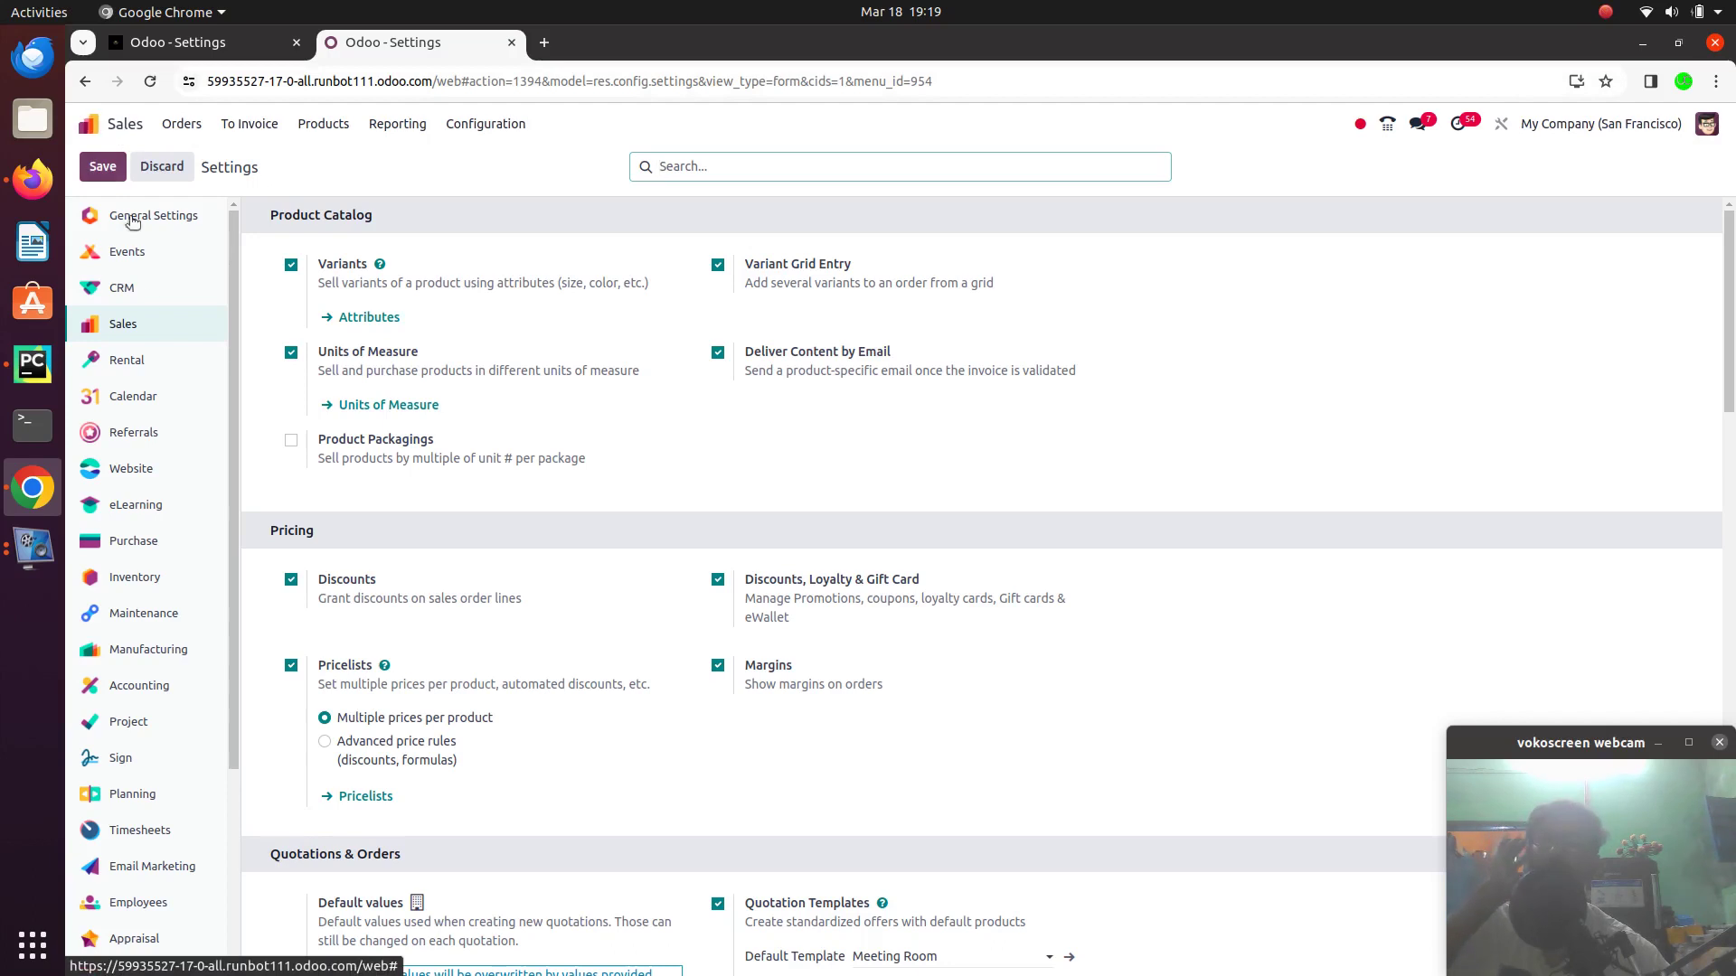
pyautogui.click(1608, 10)
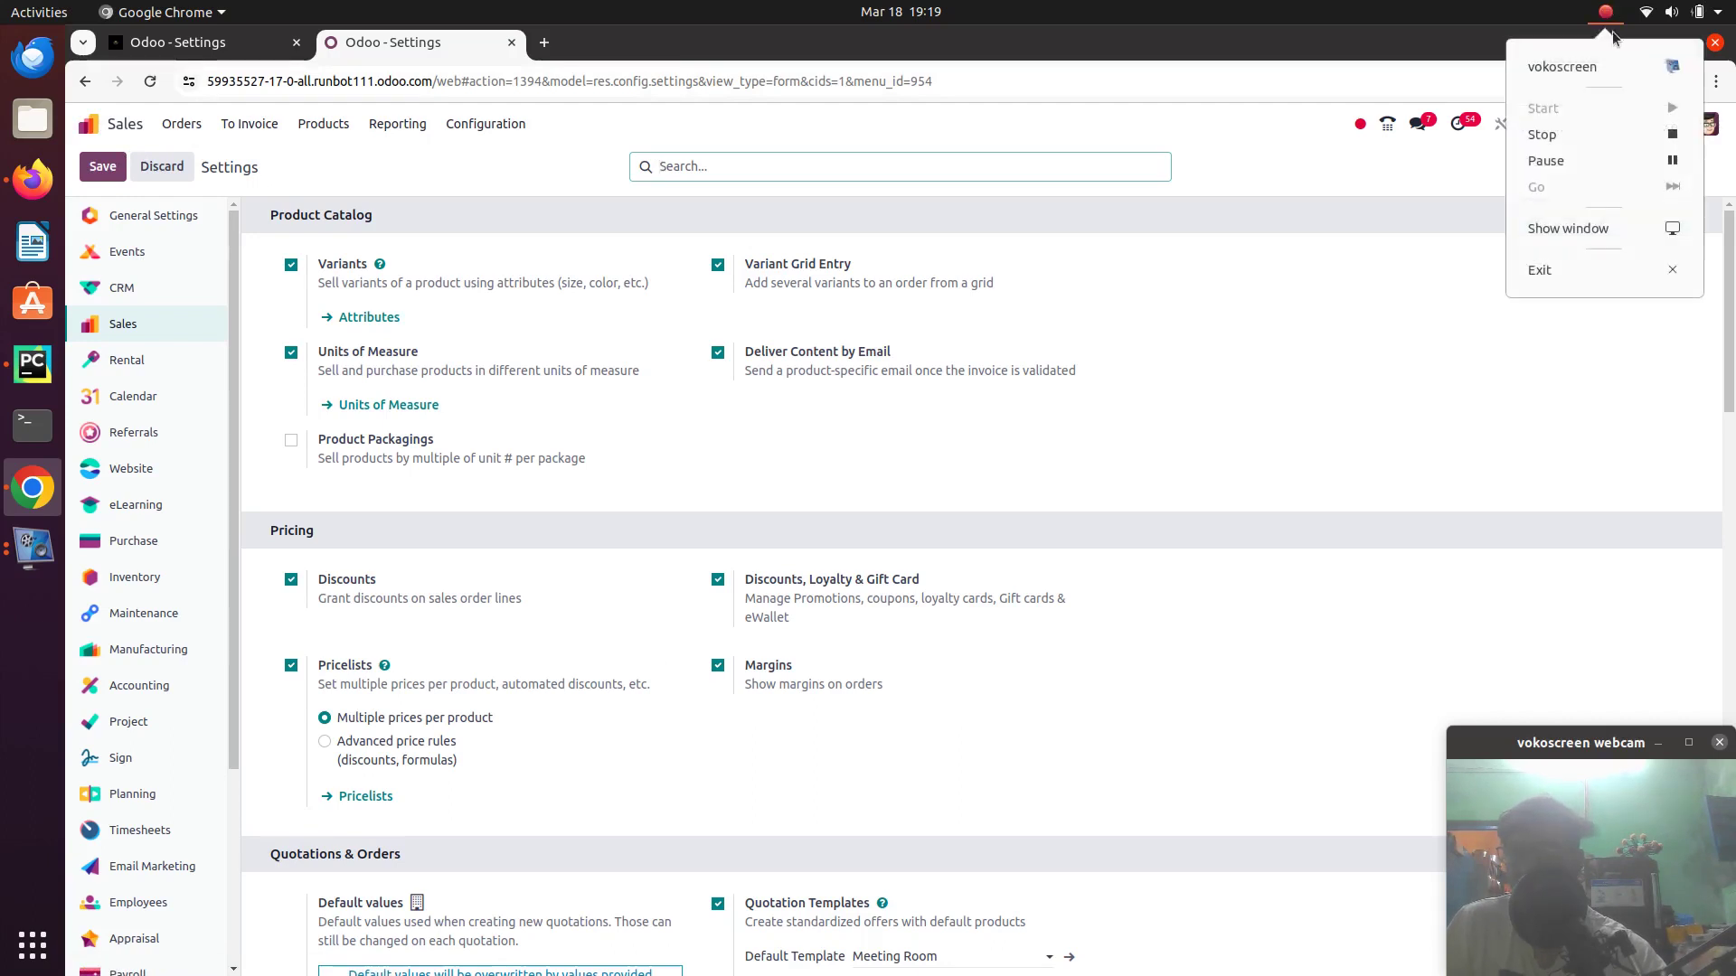
pyautogui.click(1546, 161)
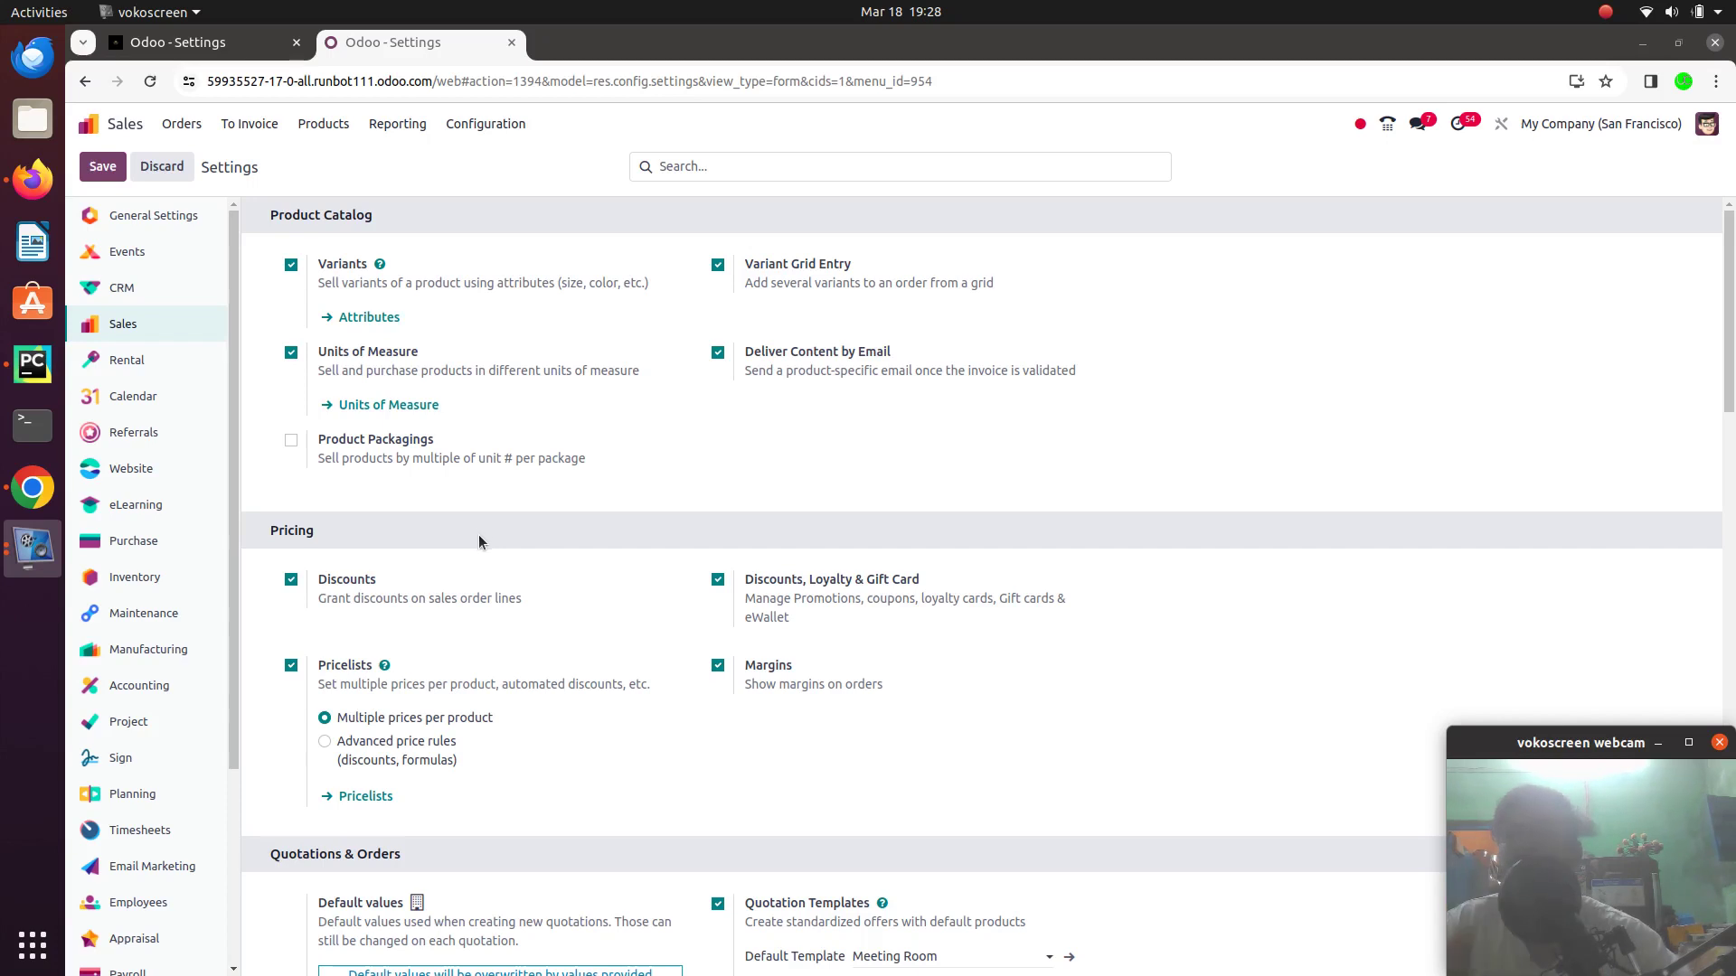
# Open the Sales app's second listed quotation, for Azure Interior, and examine the shipping option below its order lines
pyautogui.click(90, 126)
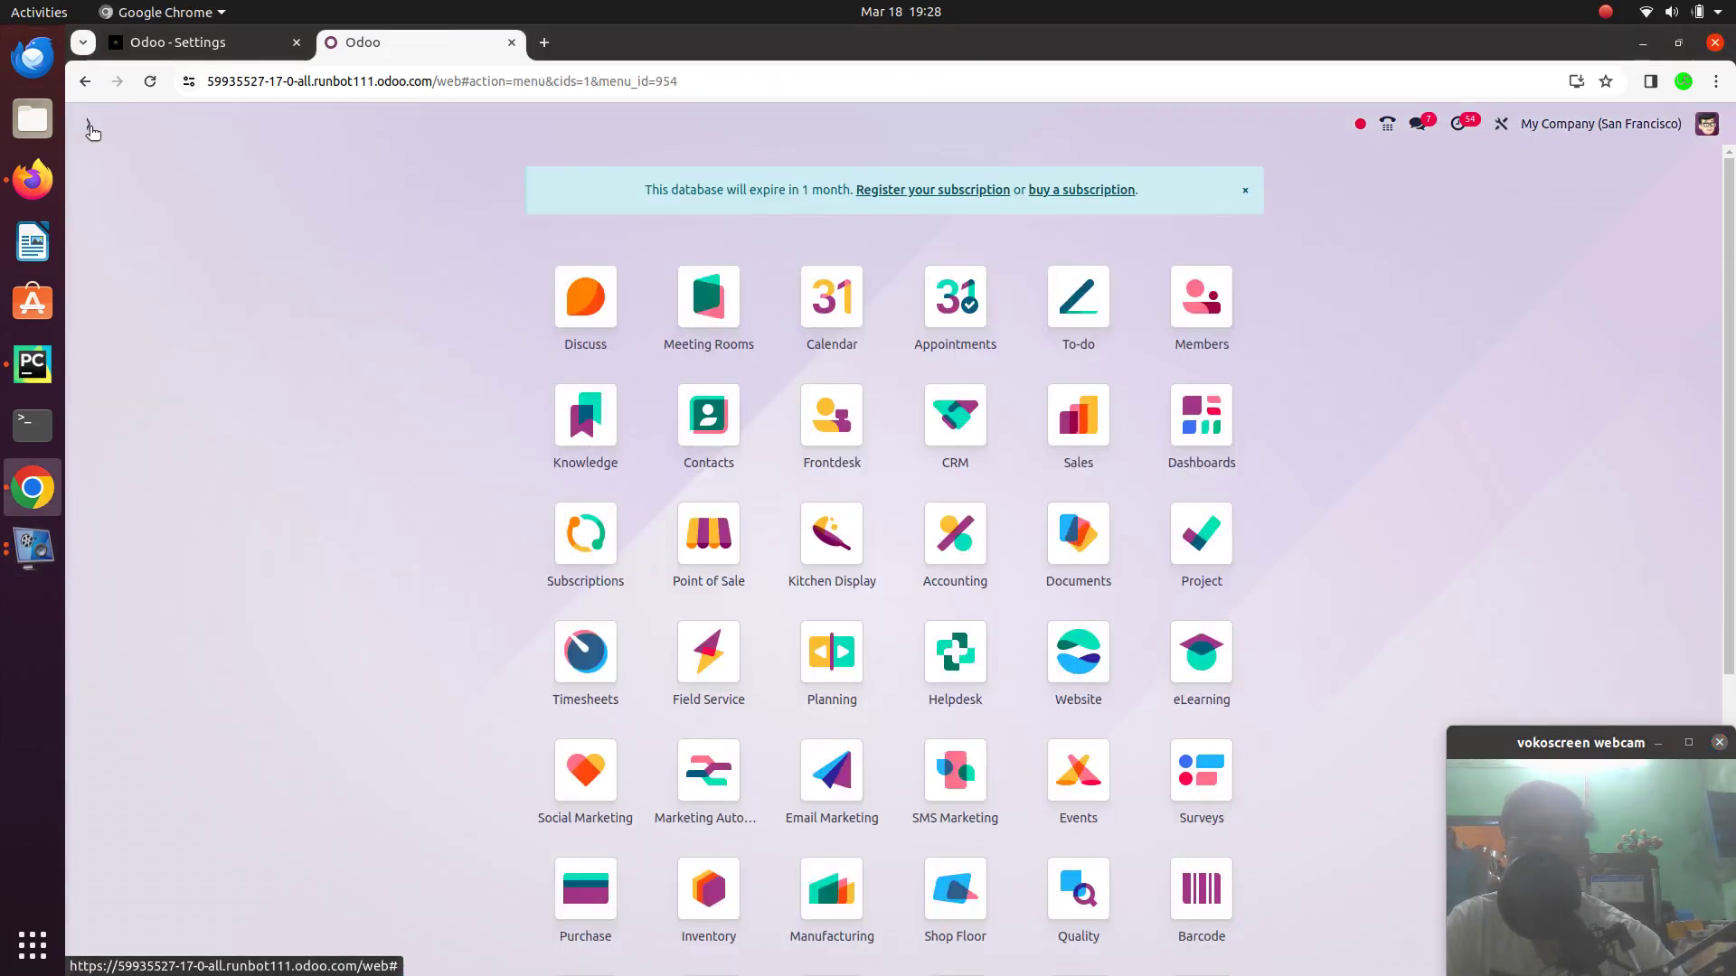
pyautogui.click(1078, 415)
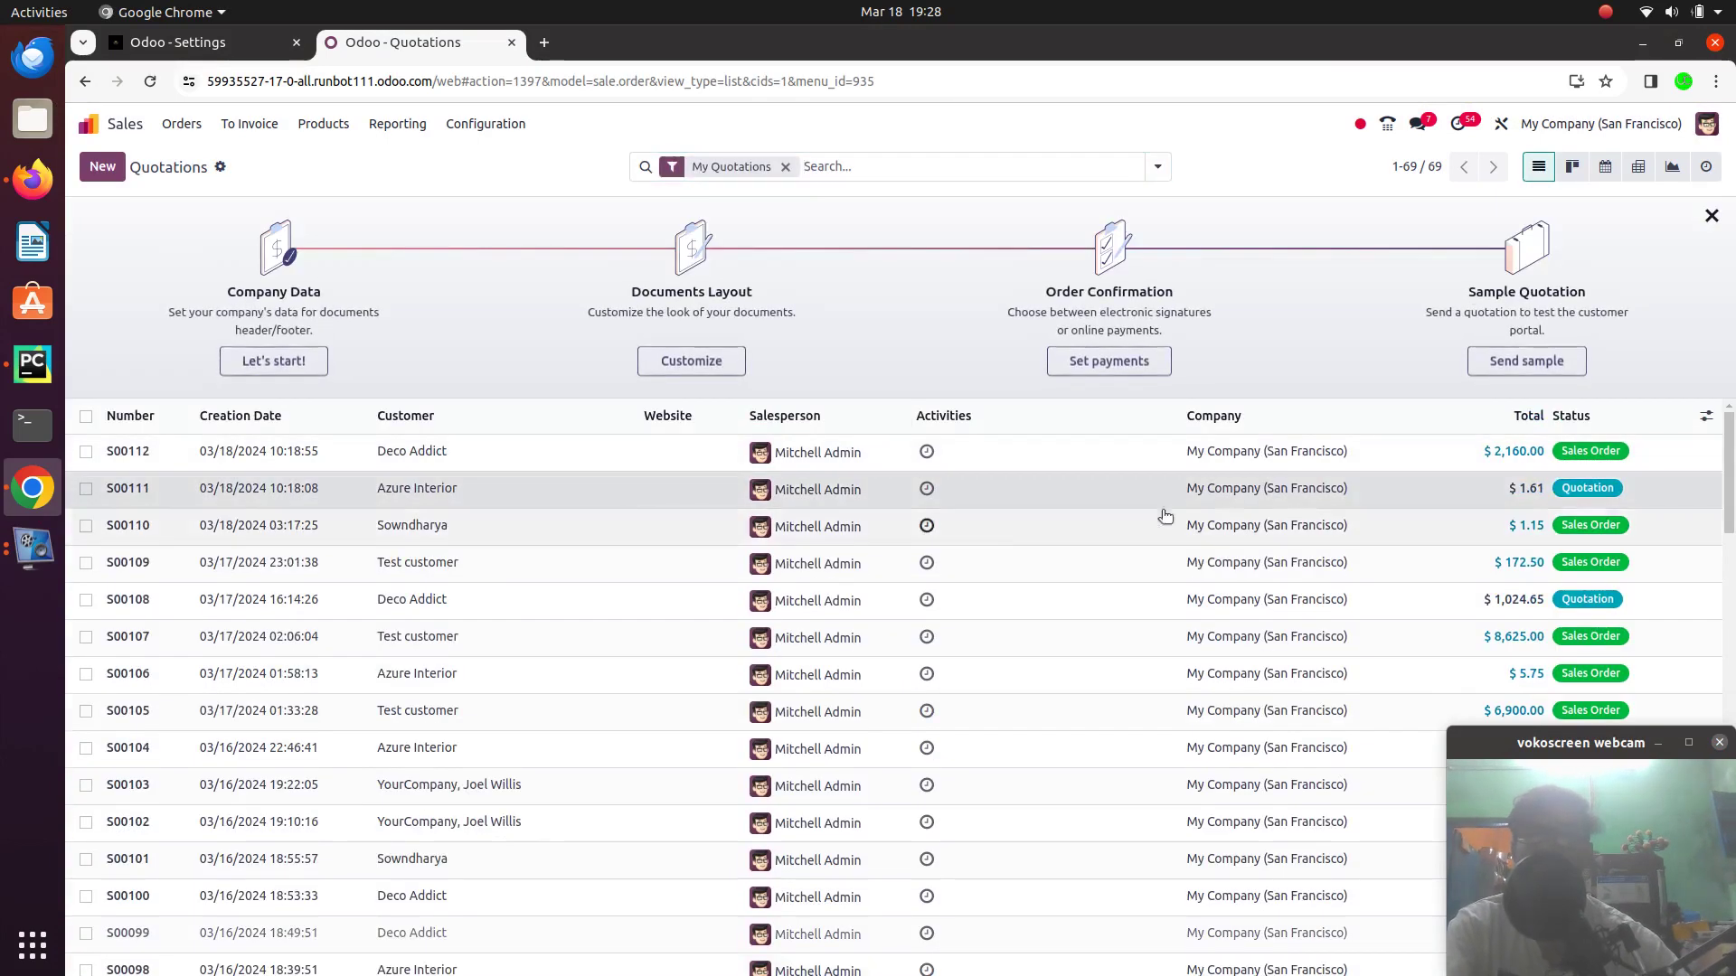
pyautogui.click(612, 485)
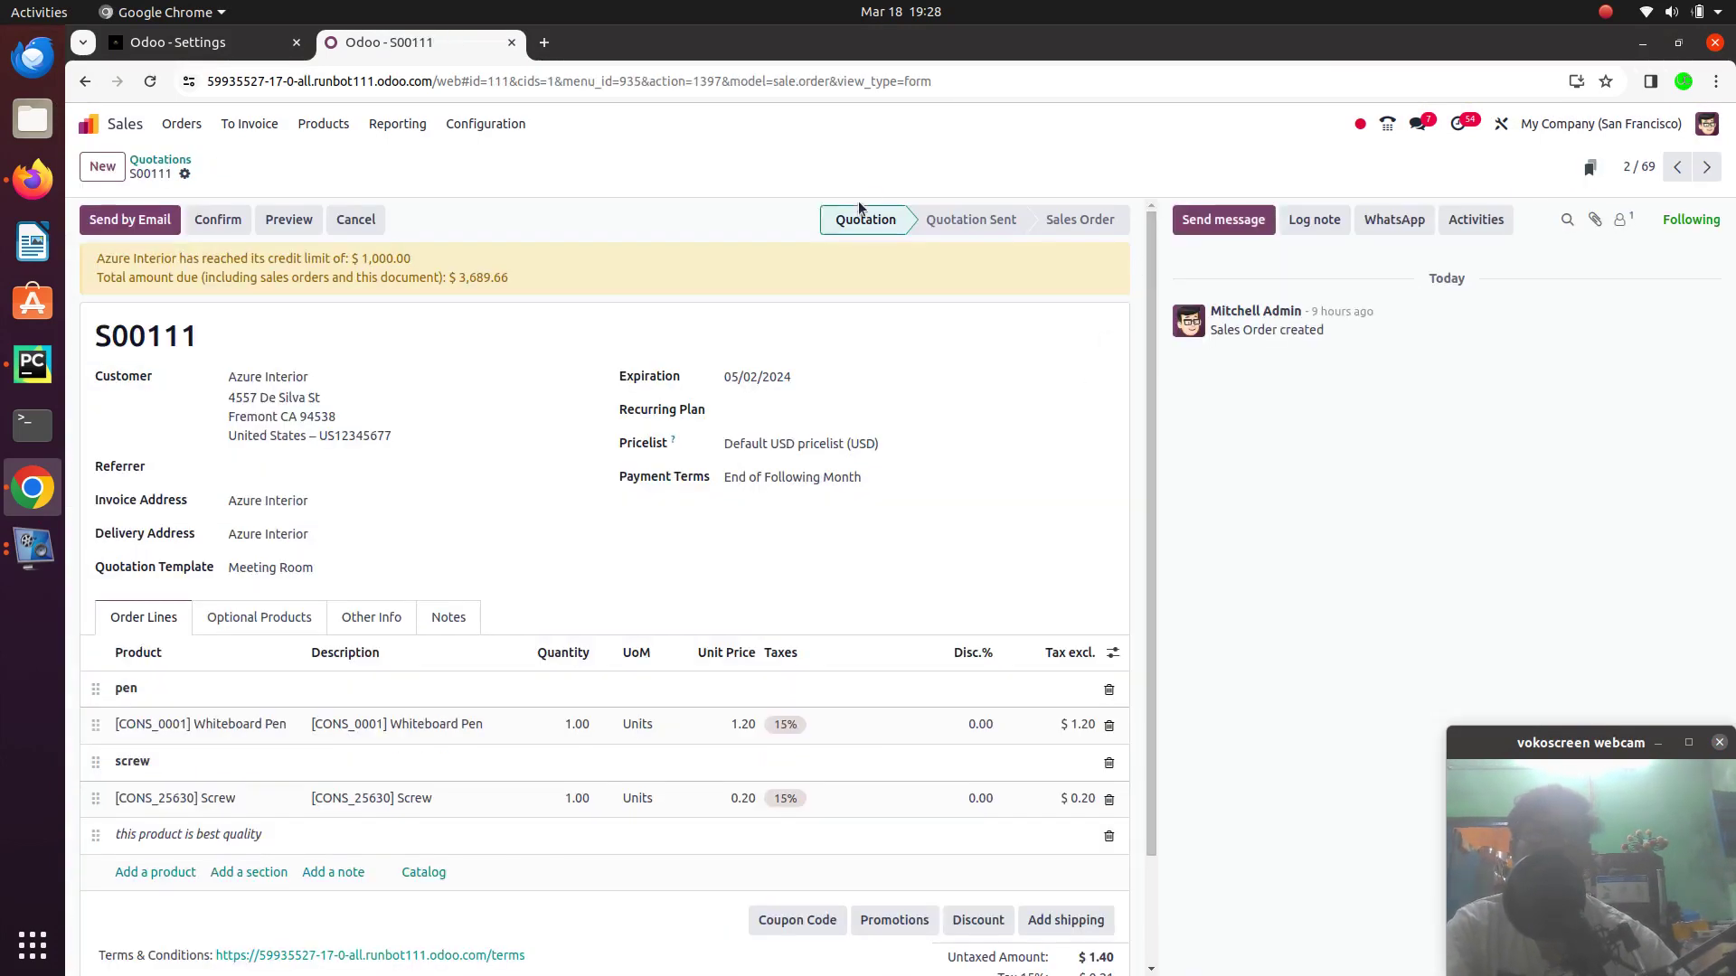
pyautogui.scroll(-2, 993, 601)
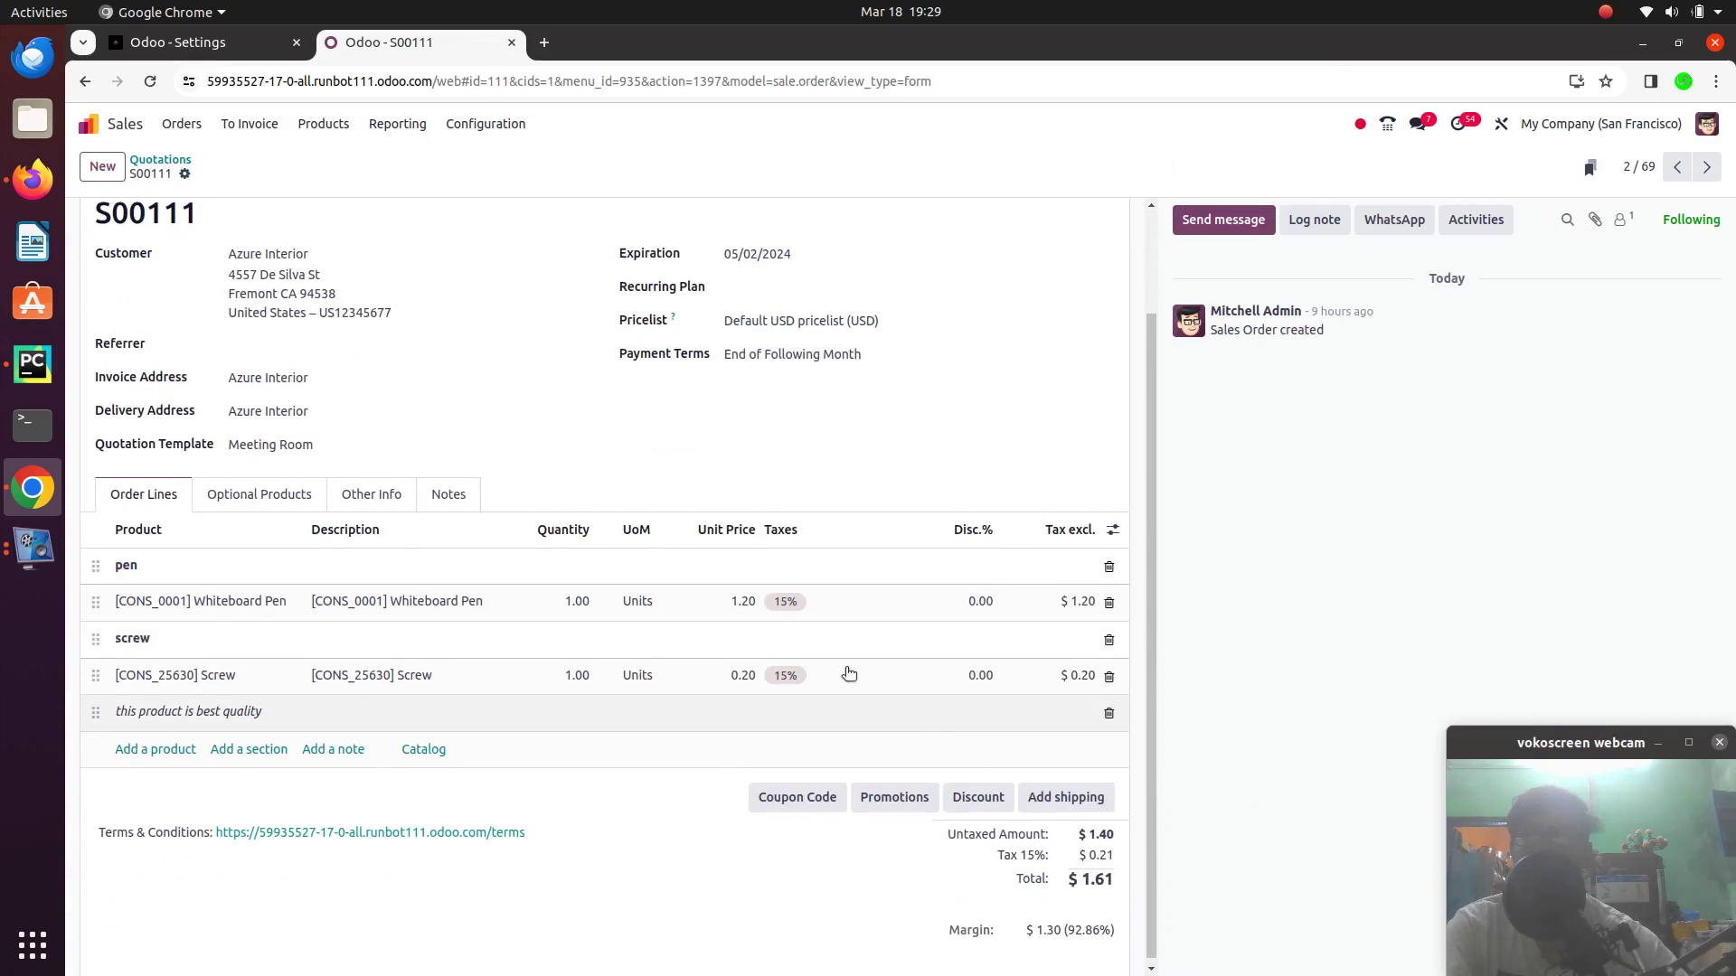
# Switch to the local Odoo instance and open the Chair floor protection sales order totalling ₹12.60 from the quotations
pyautogui.click(237, 47)
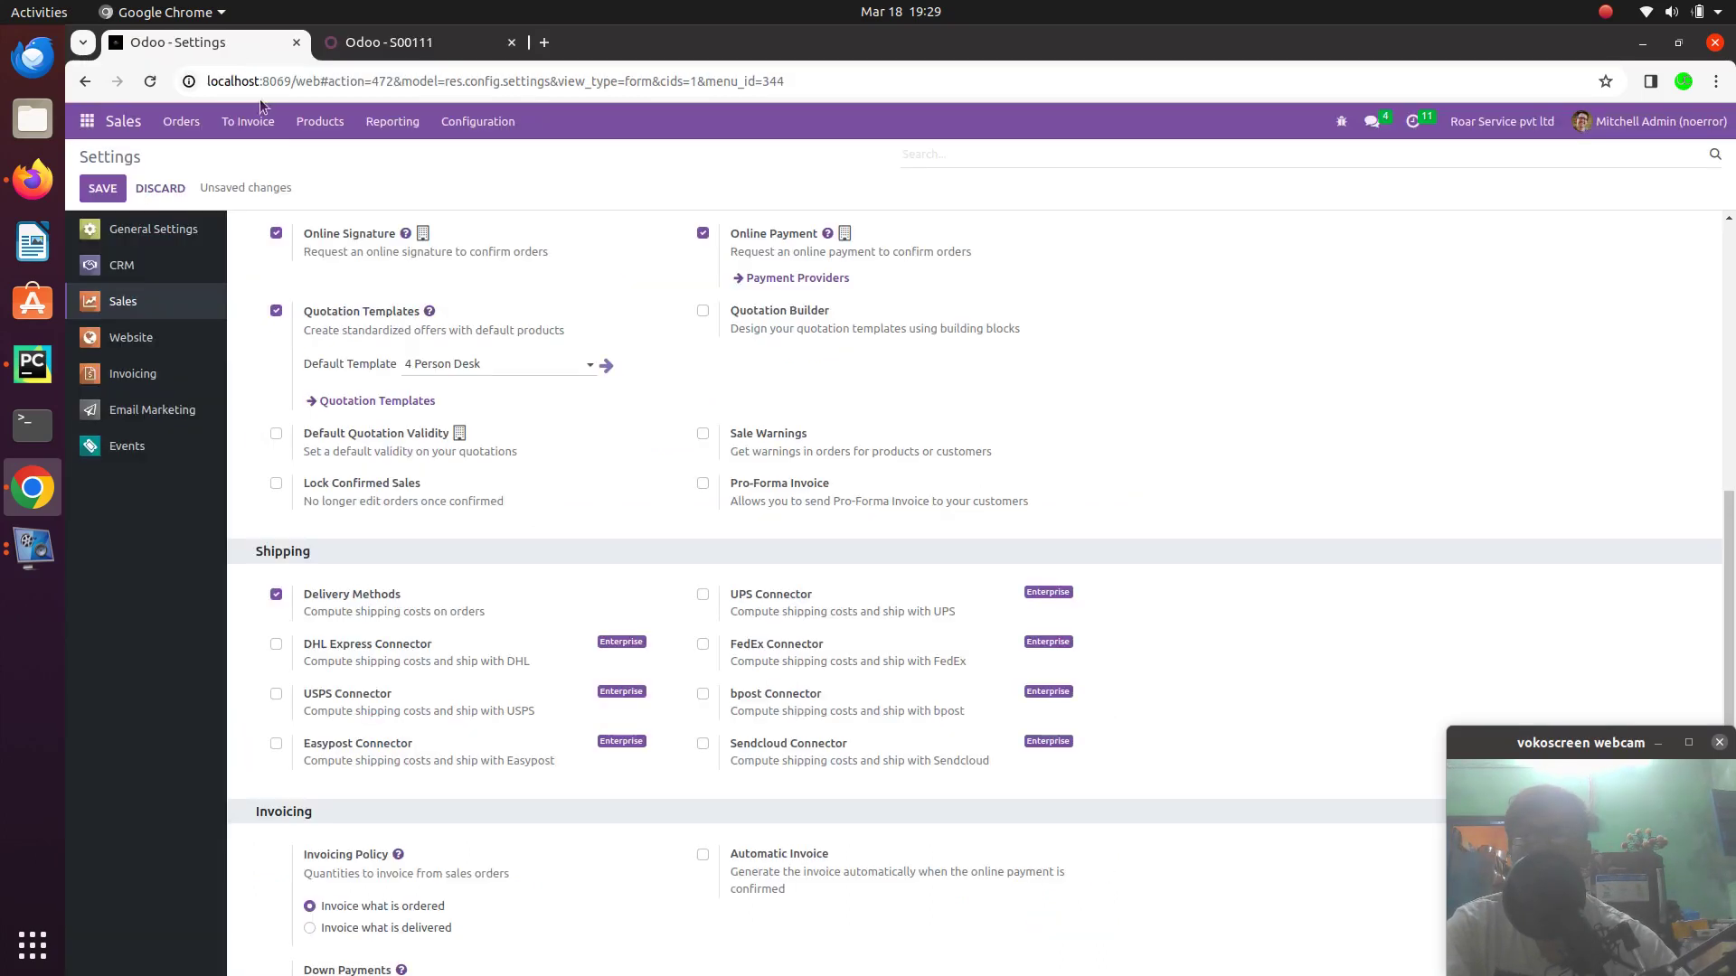
pyautogui.click(87, 121)
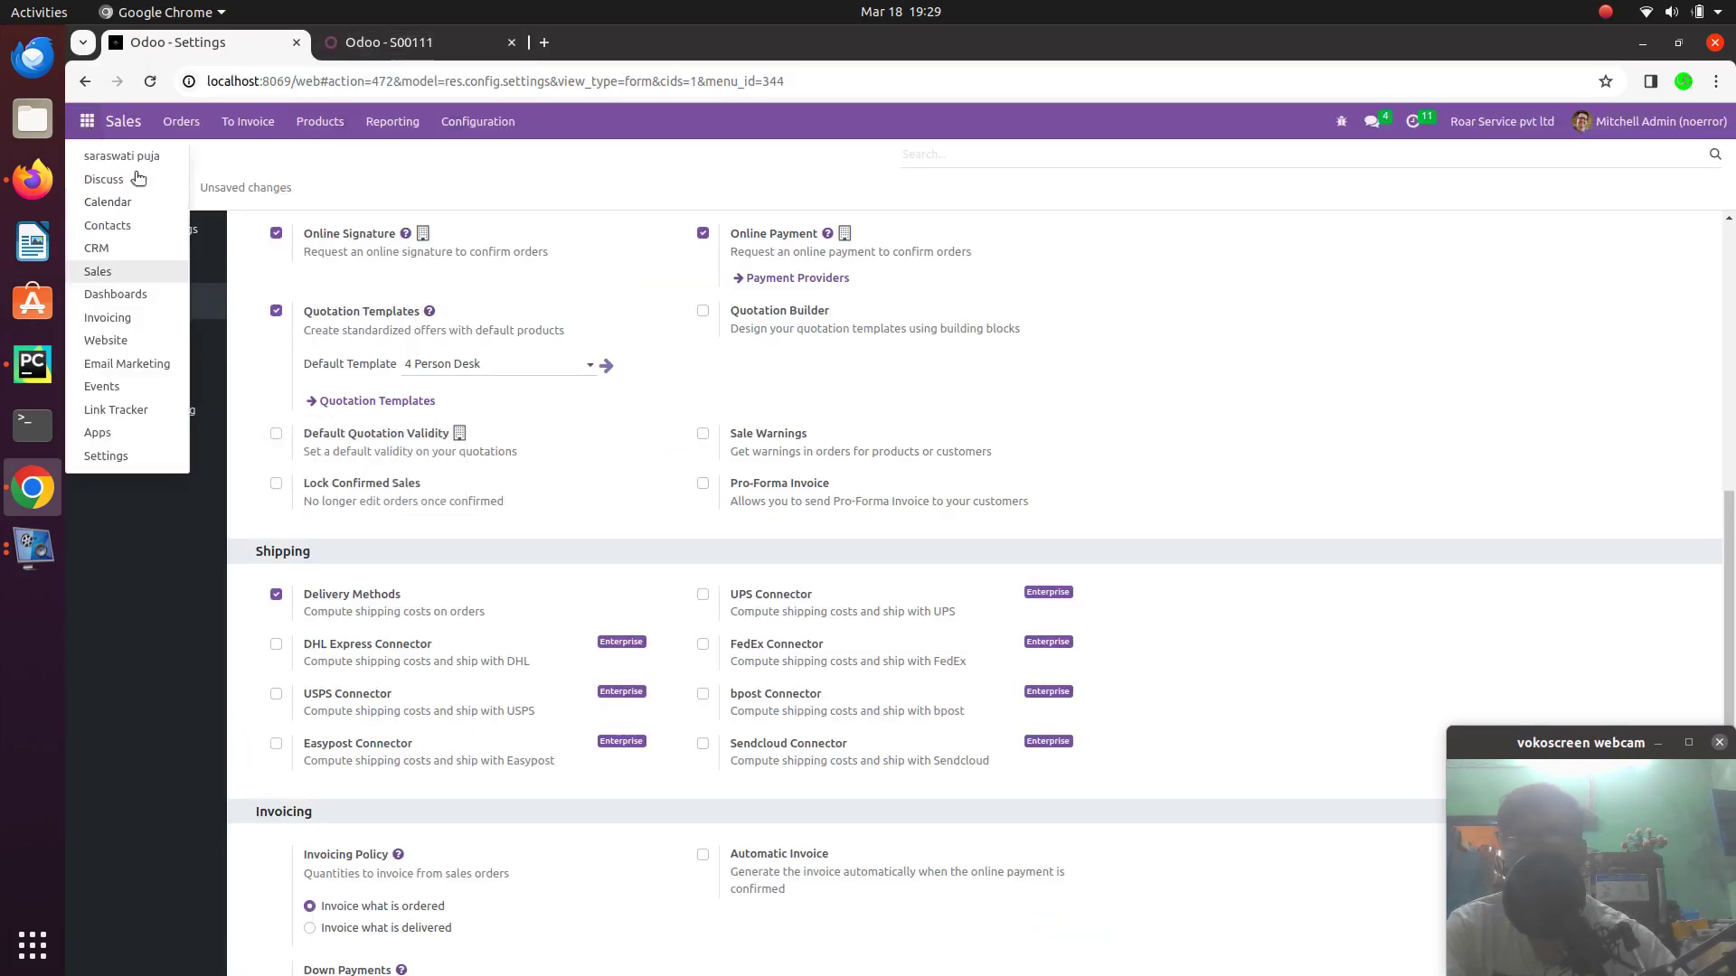
pyautogui.click(108, 270)
pyautogui.click(507, 633)
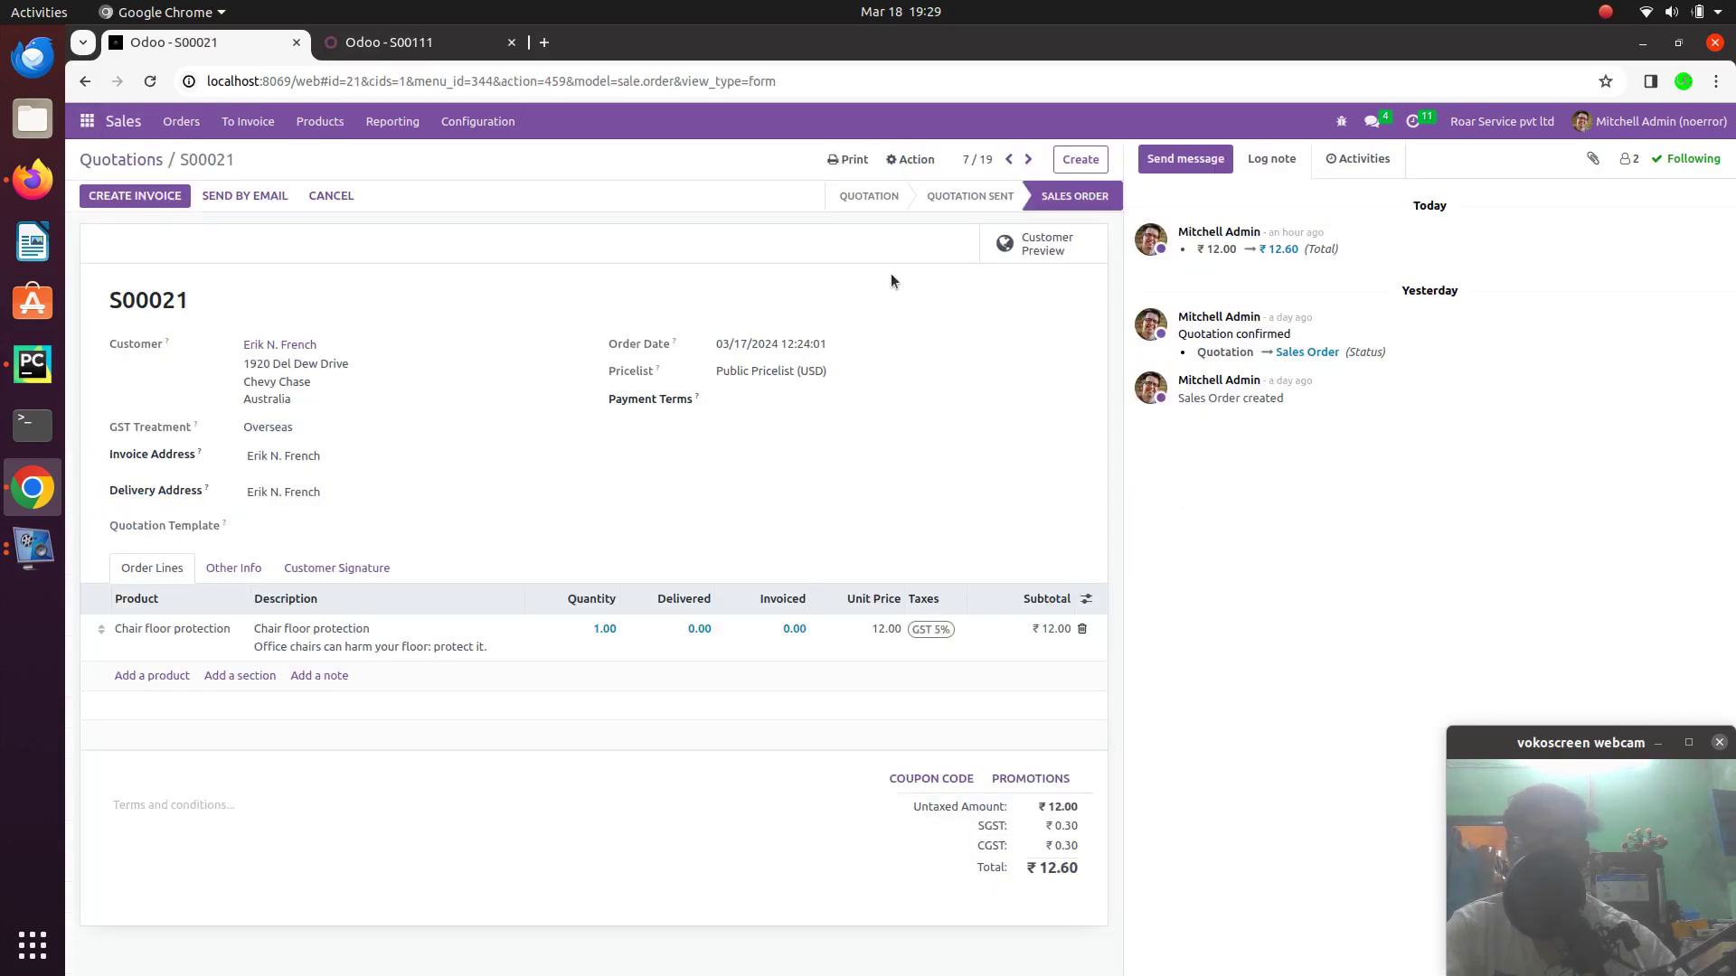
# Create and post a regular invoice for the Chair floor protection order, register its payment and return to the quotations
pyautogui.click(155, 197)
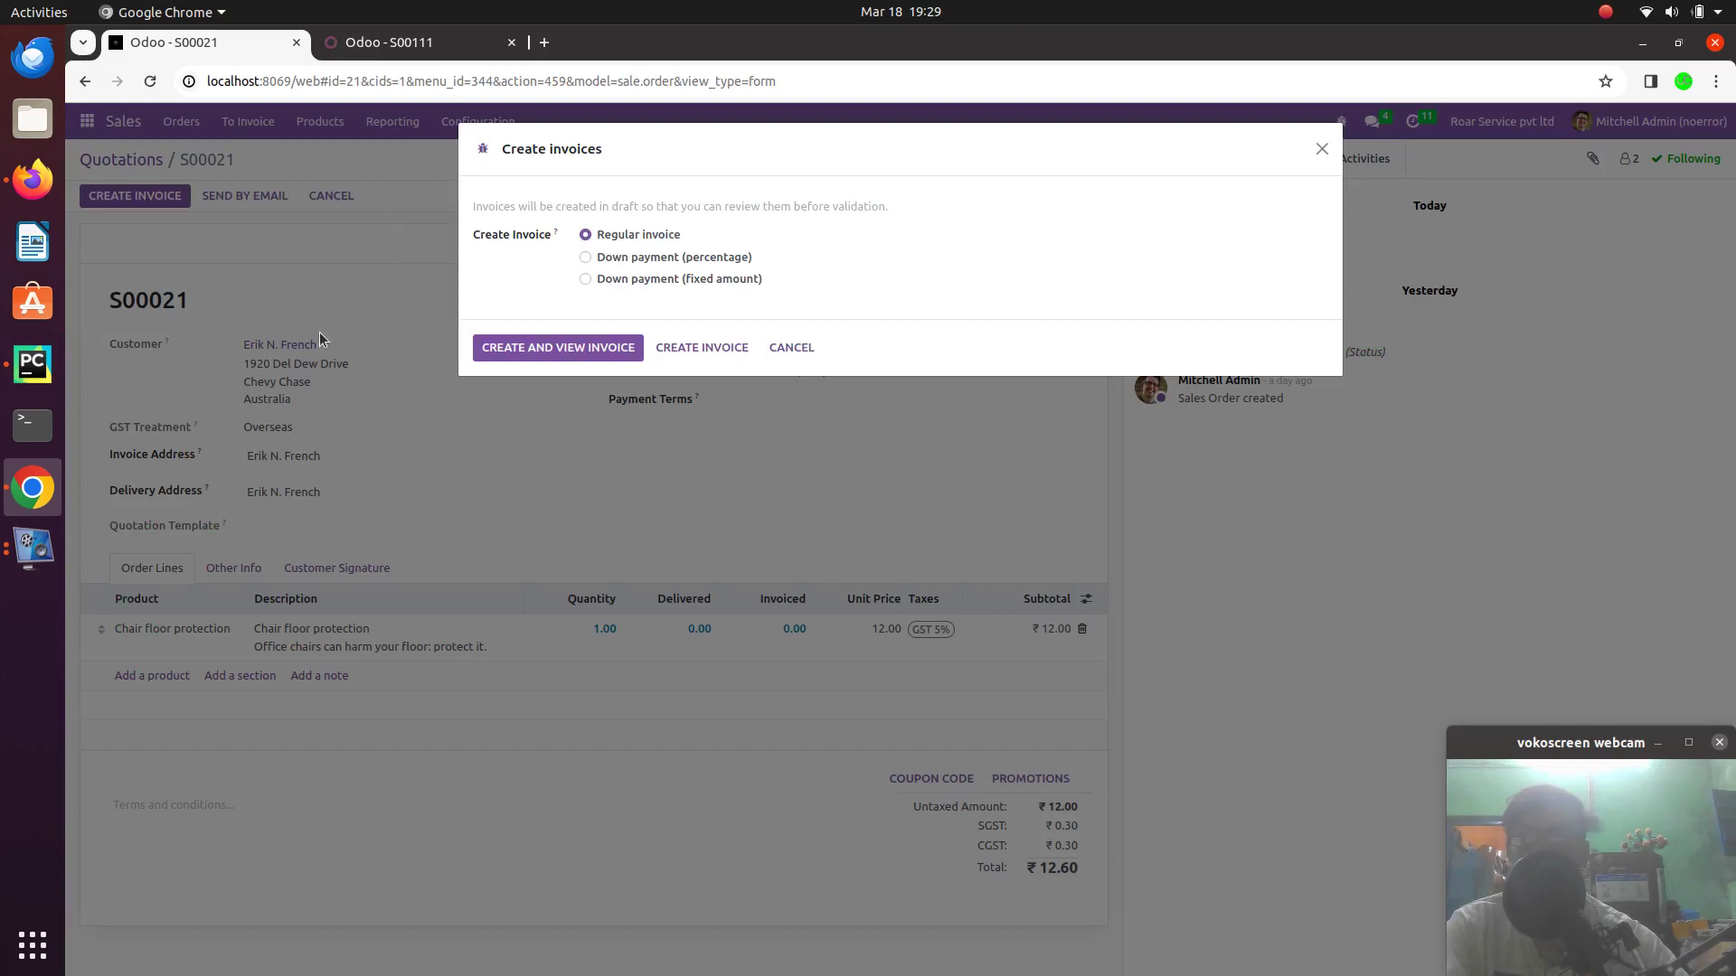
pyautogui.click(557, 344)
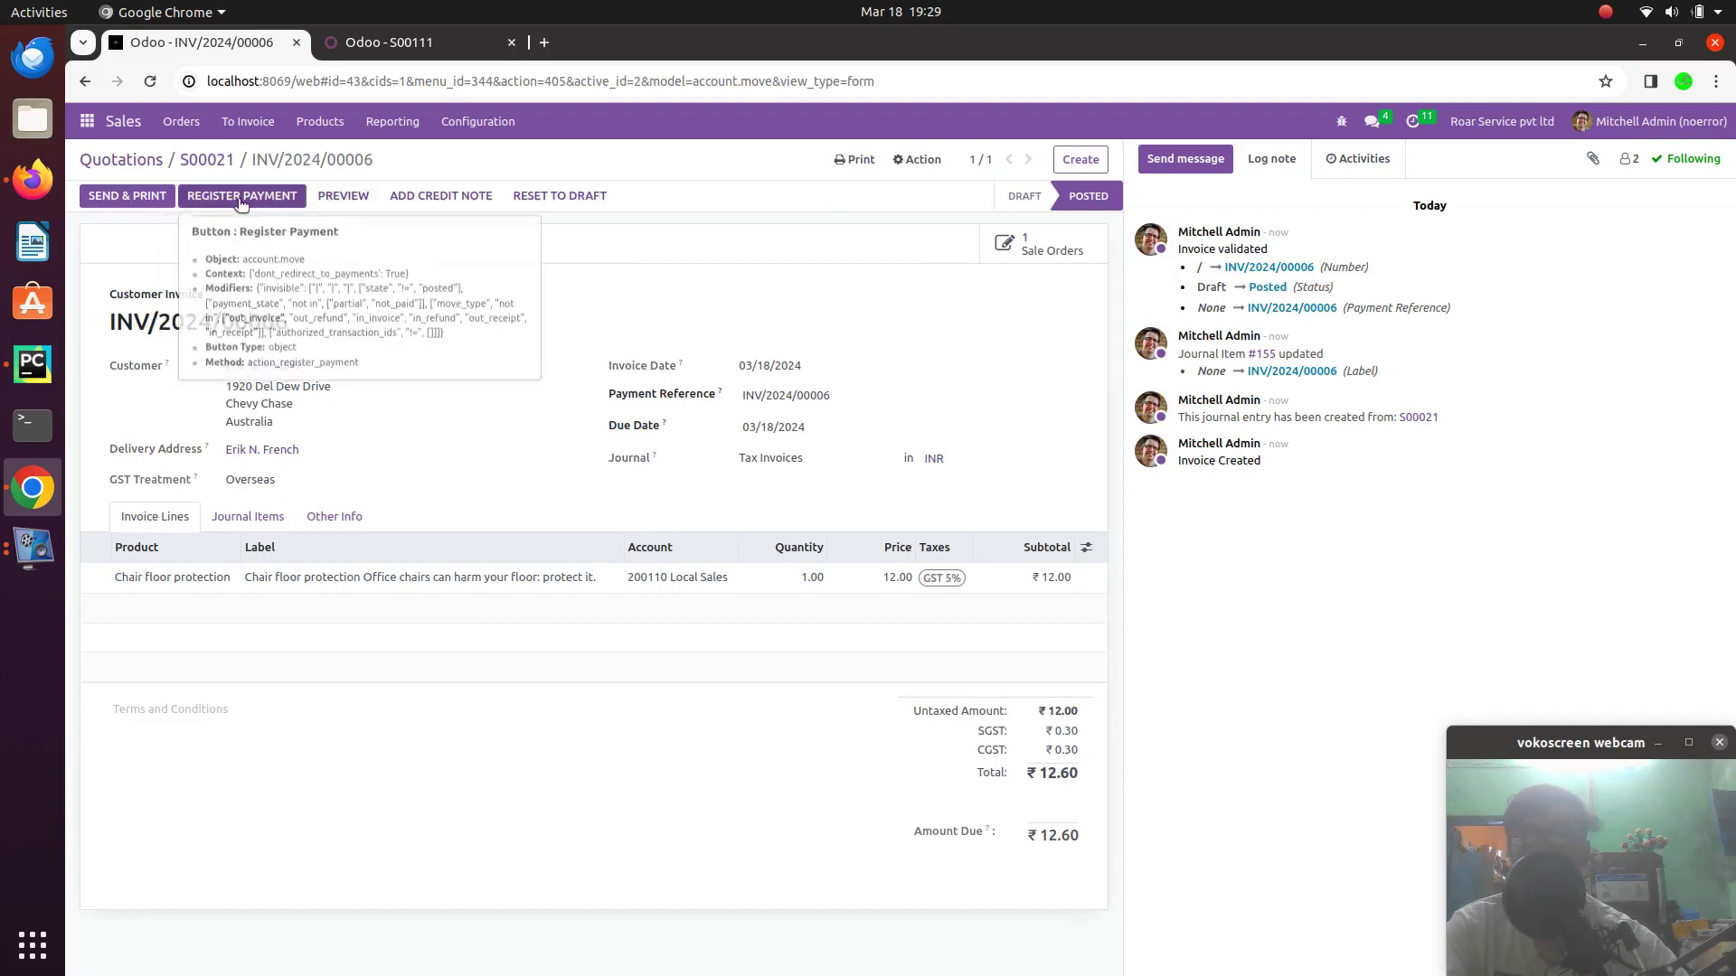
pyautogui.click(271, 197)
pyautogui.click(551, 355)
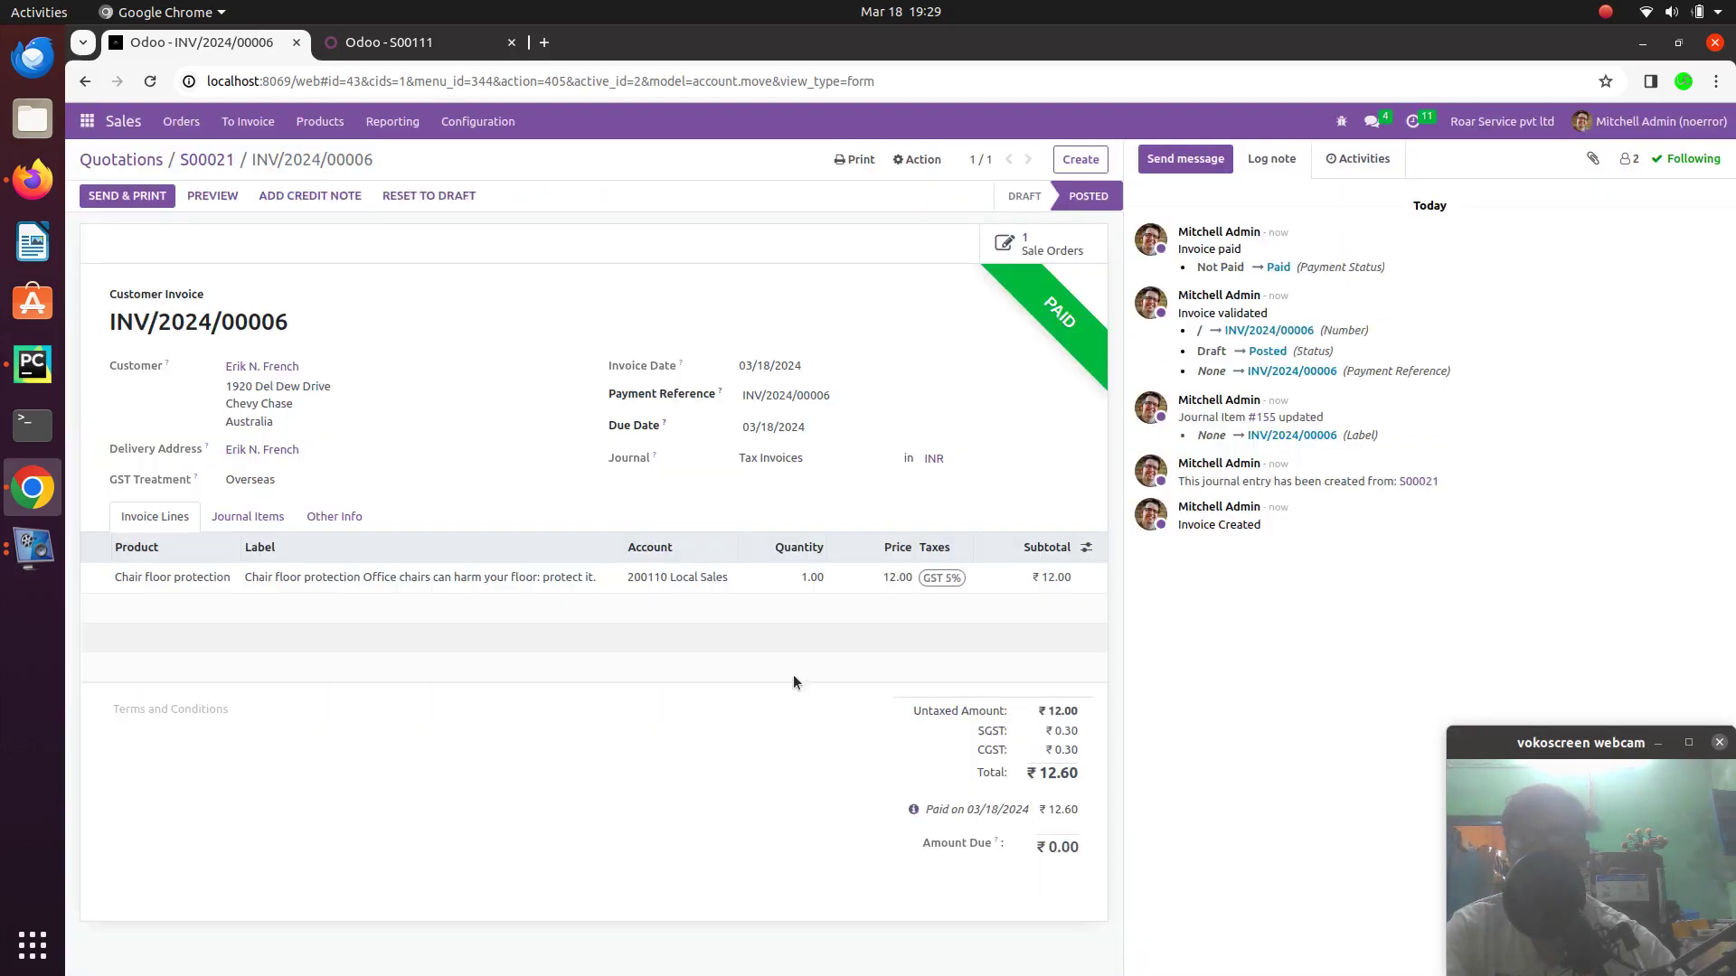
pyautogui.click(122, 160)
# Search the available apps for "deli" without the Apps filter and activate the eCommerce Delivery module
pyautogui.click(87, 121)
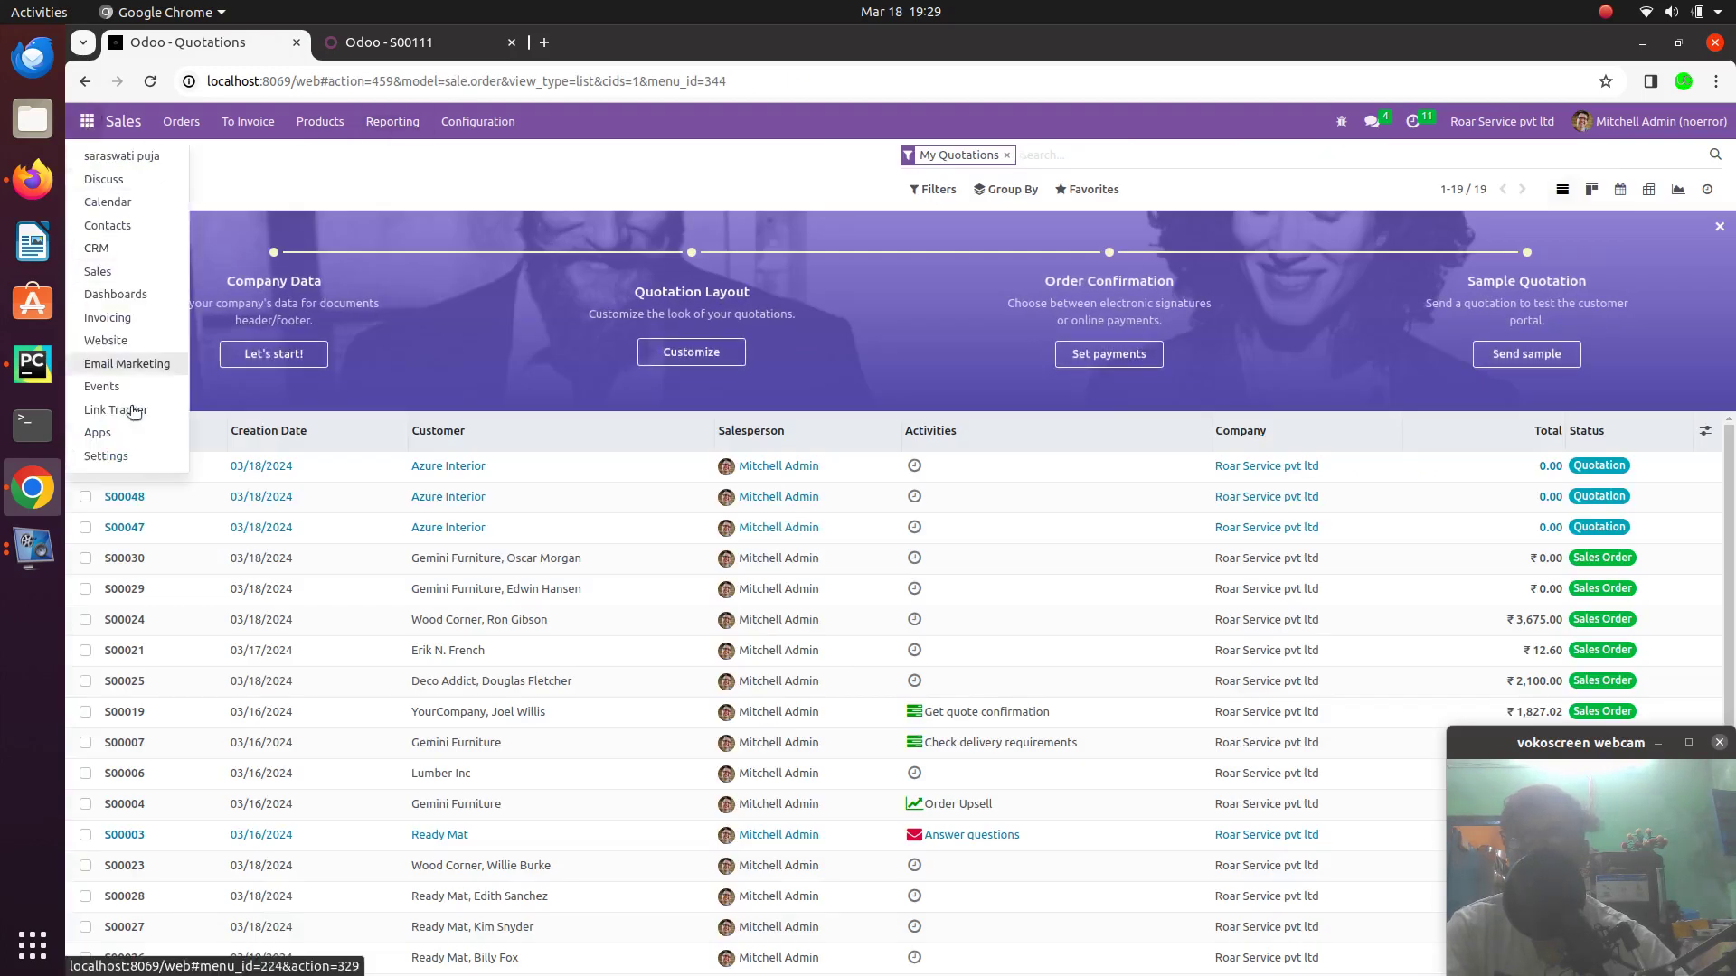
pyautogui.click(95, 452)
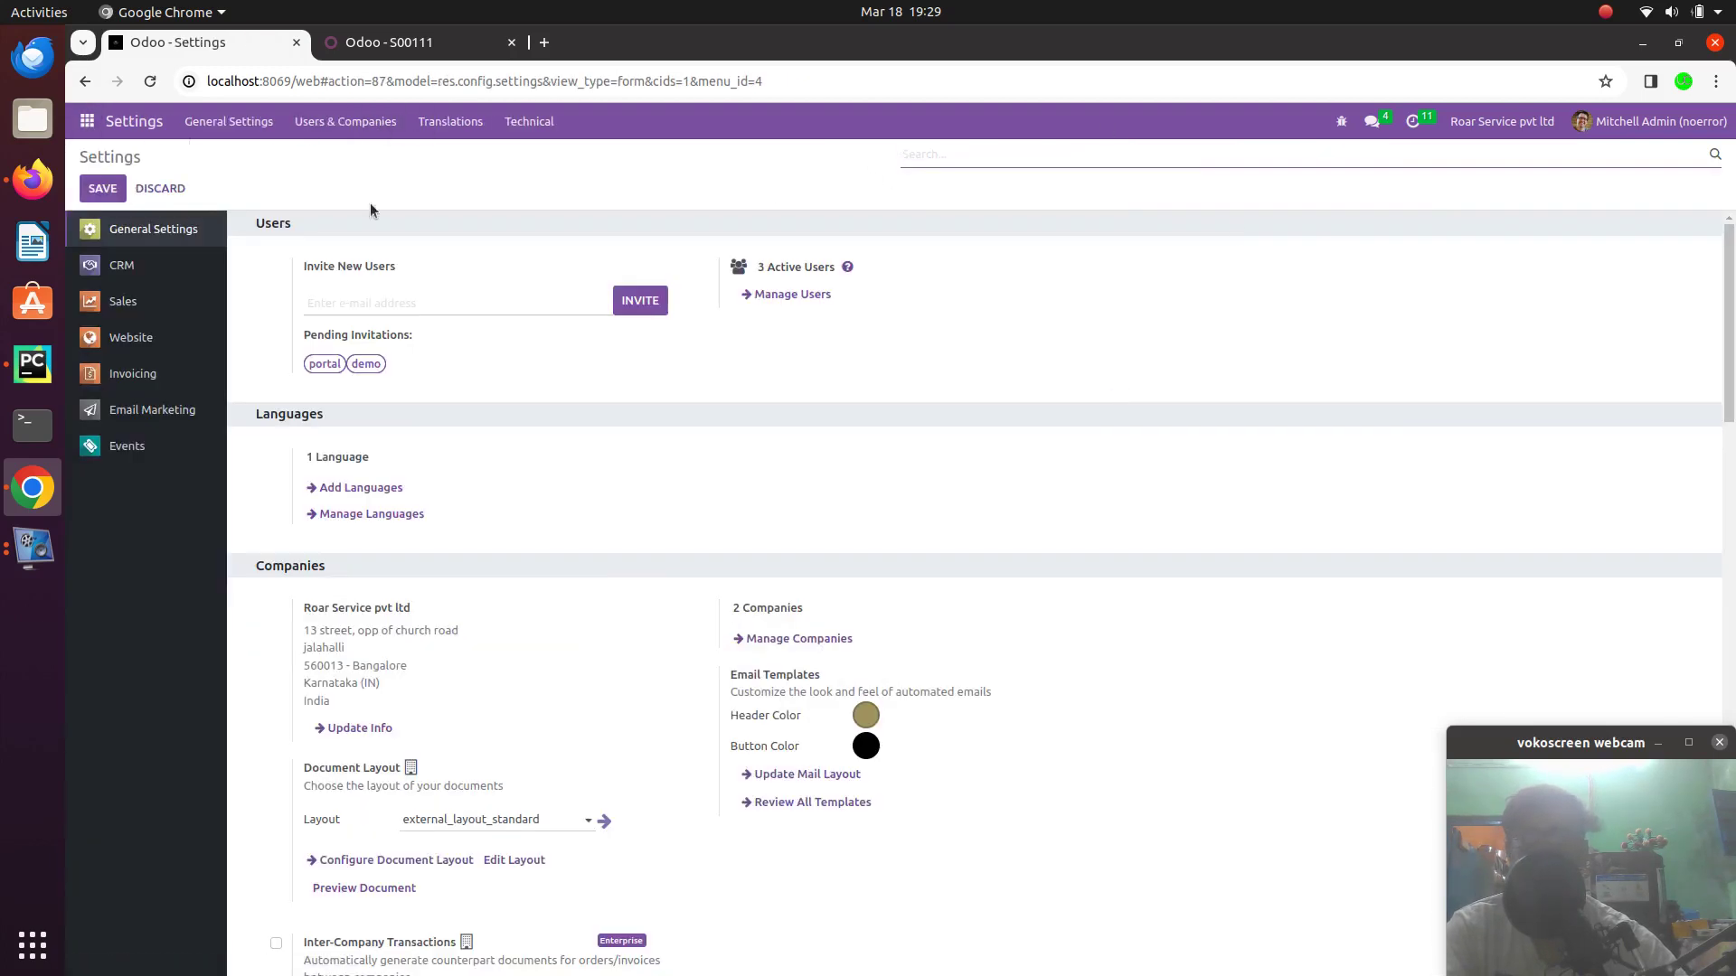
pyautogui.click(87, 121)
pyautogui.click(96, 432)
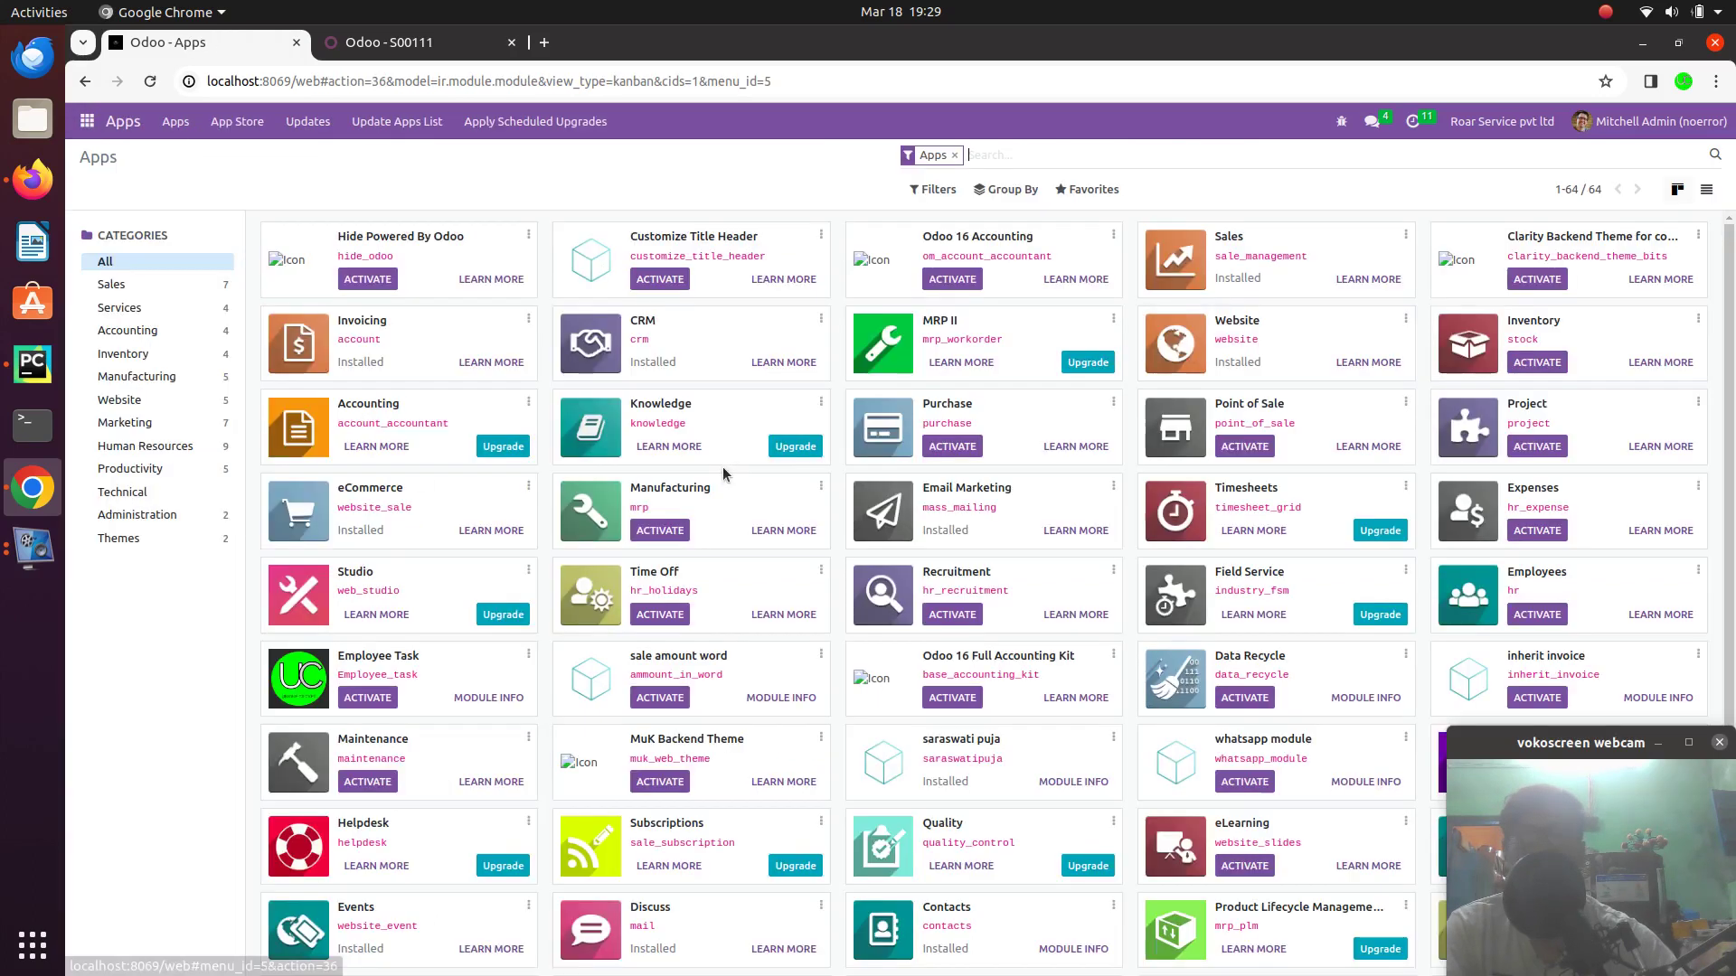
pyautogui.write('deli')
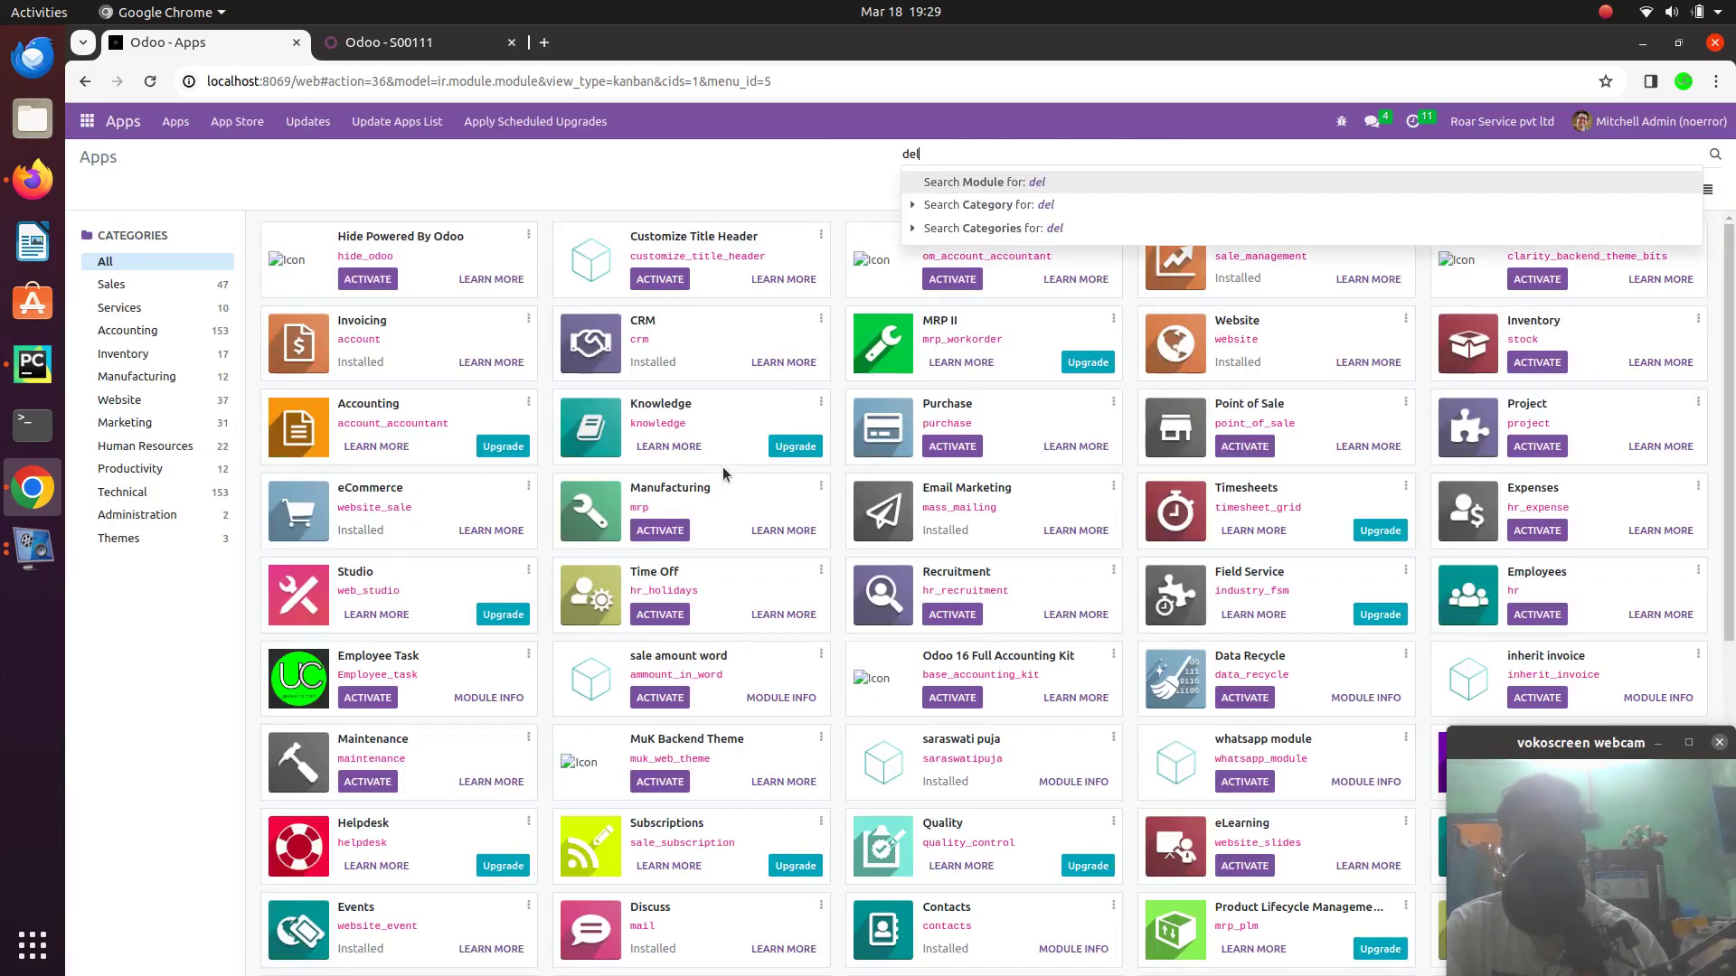
pyautogui.press('Return')
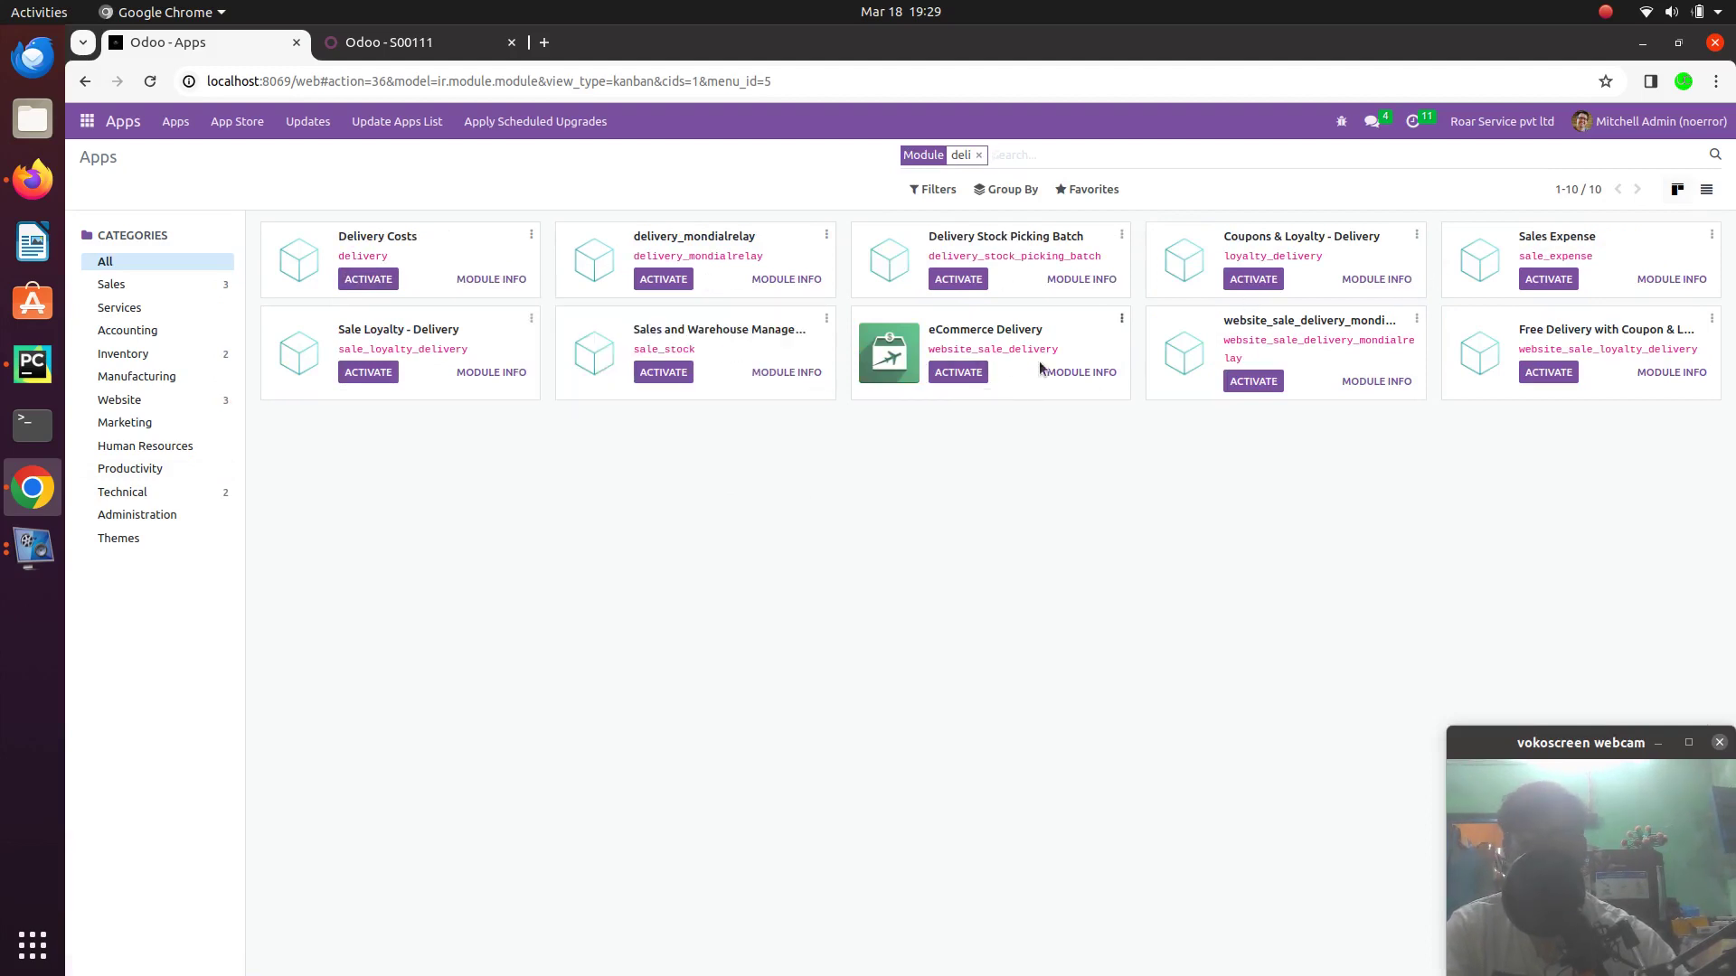
pyautogui.click(968, 379)
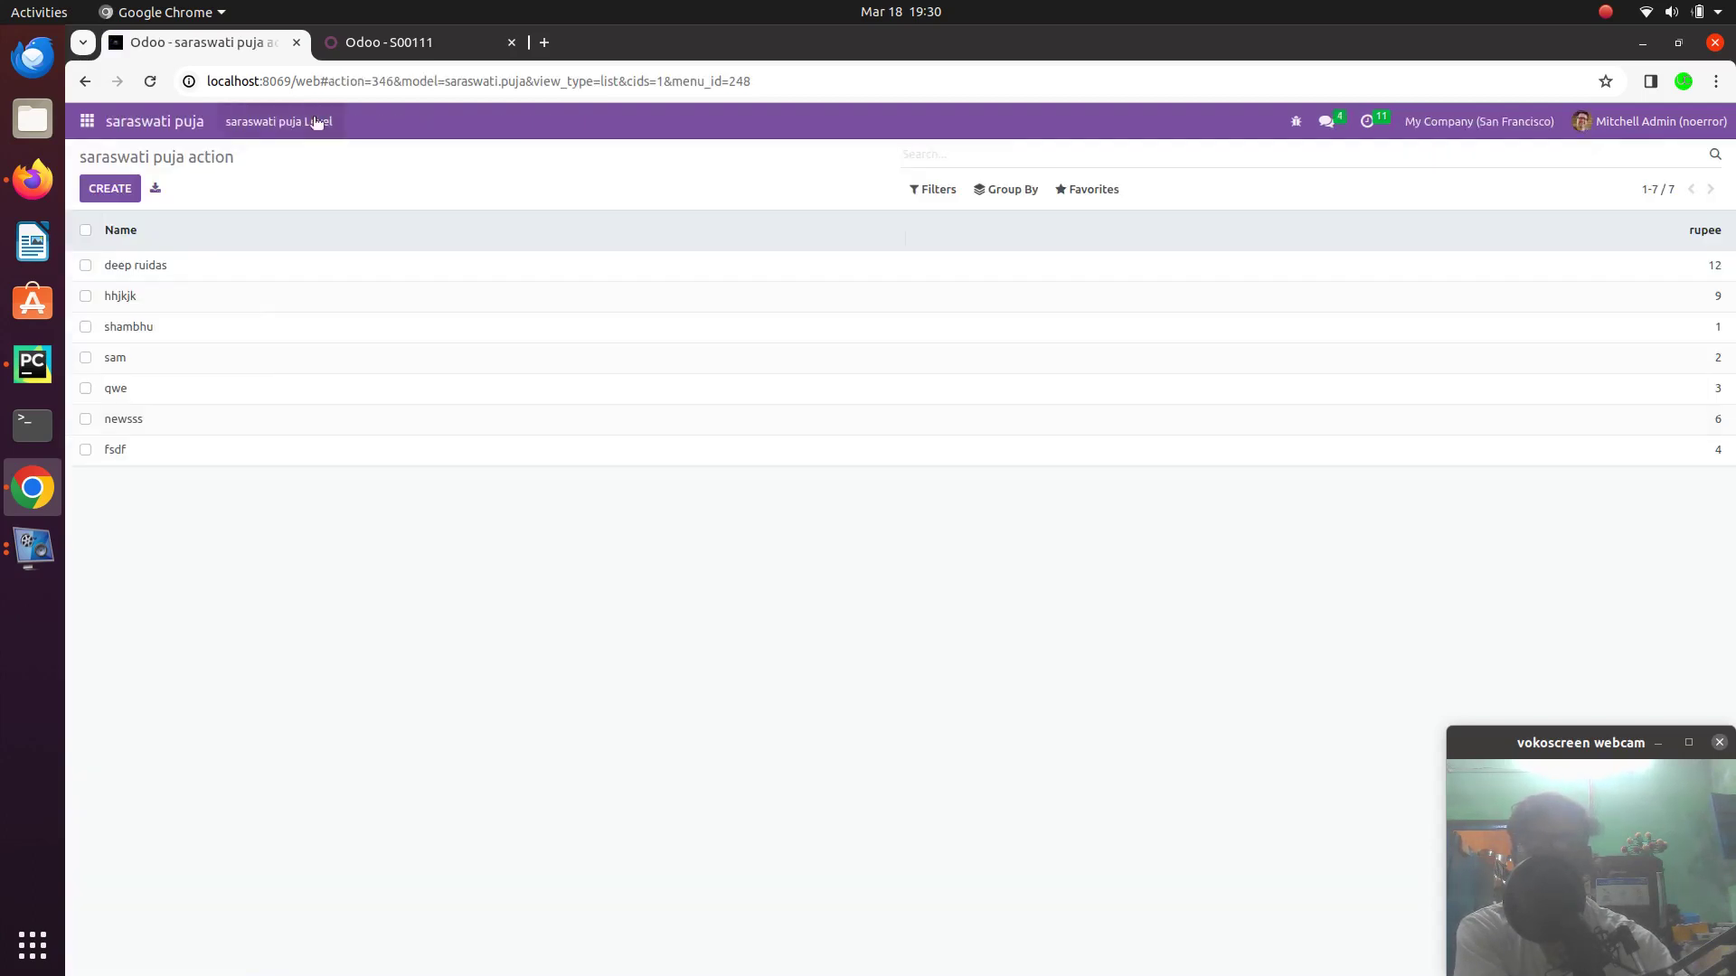
# Enable Security Lead Time for Sales in the Inventory settings' Advanced Scheduling section and save the settings
pyautogui.click(87, 126)
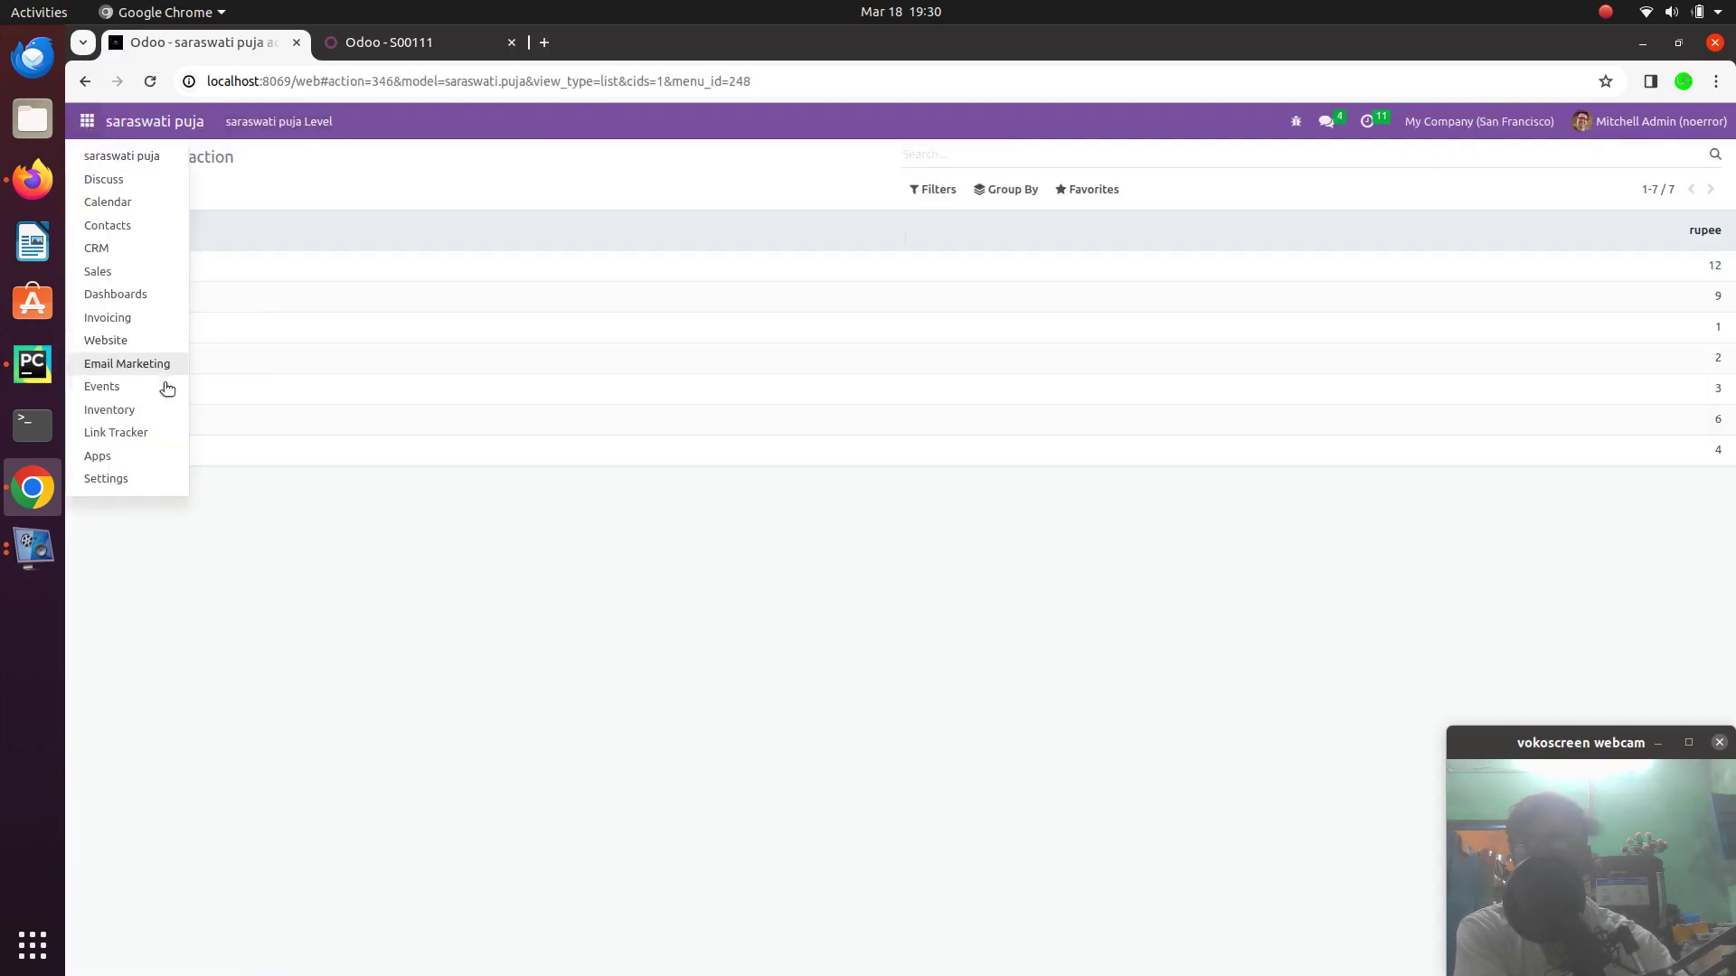
pyautogui.click(137, 477)
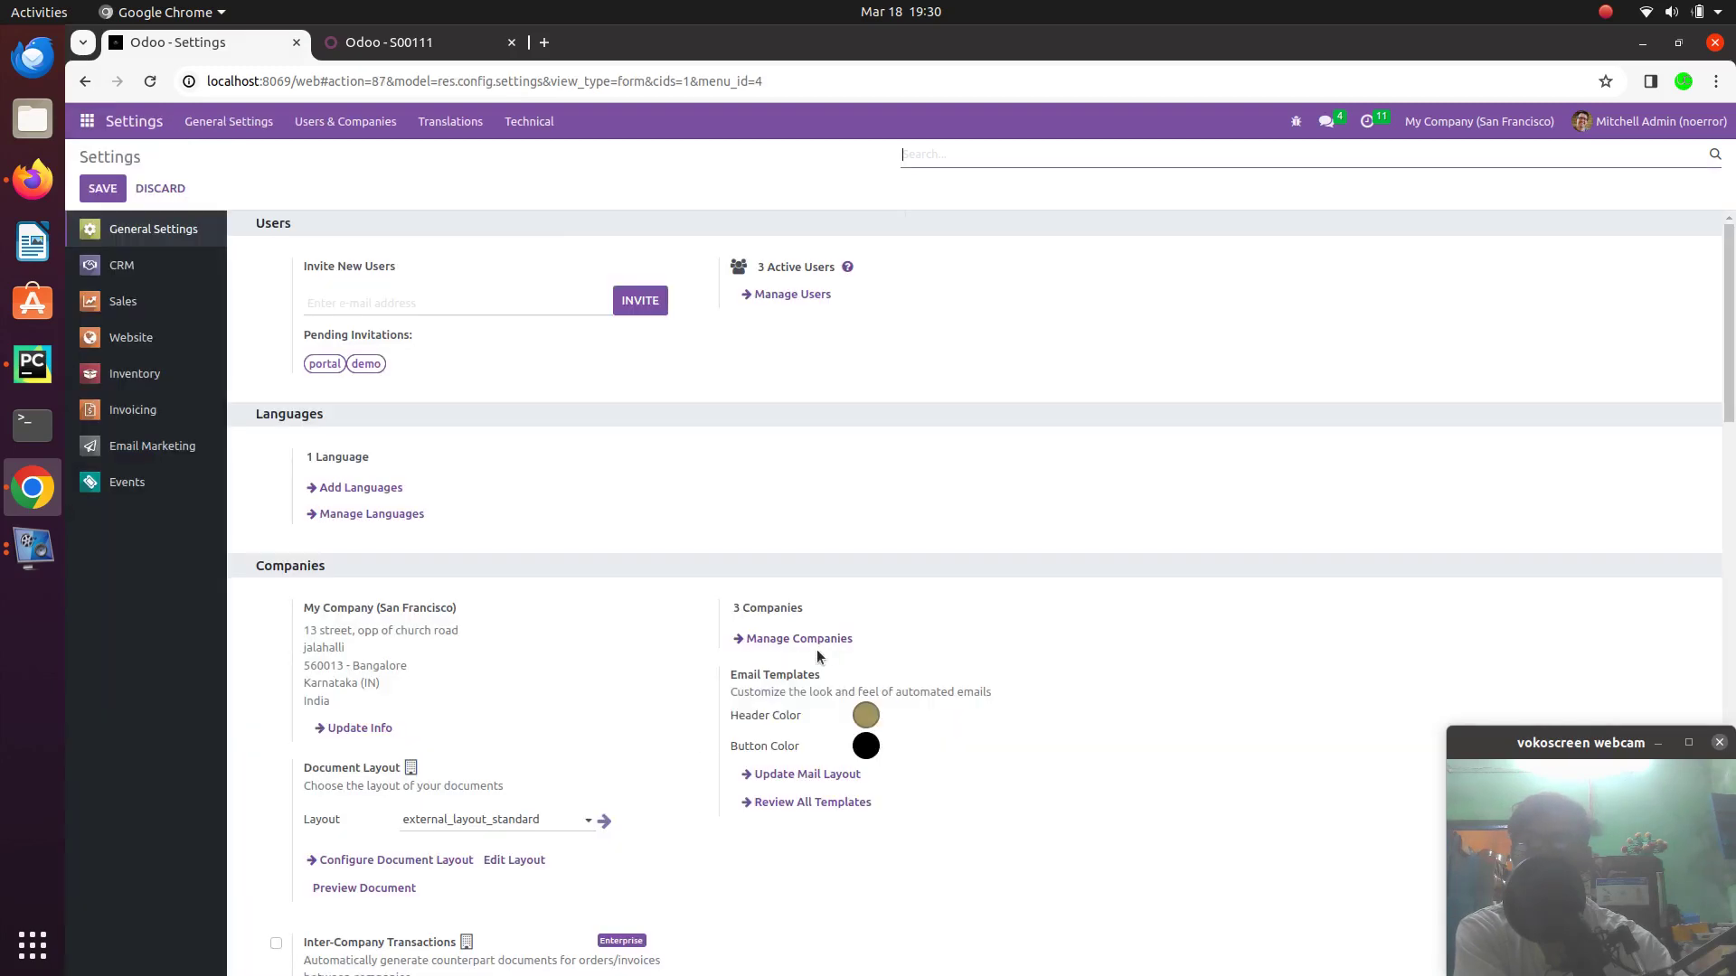
pyautogui.scroll(-7, 544, 752)
pyautogui.scroll(-10, 580, 729)
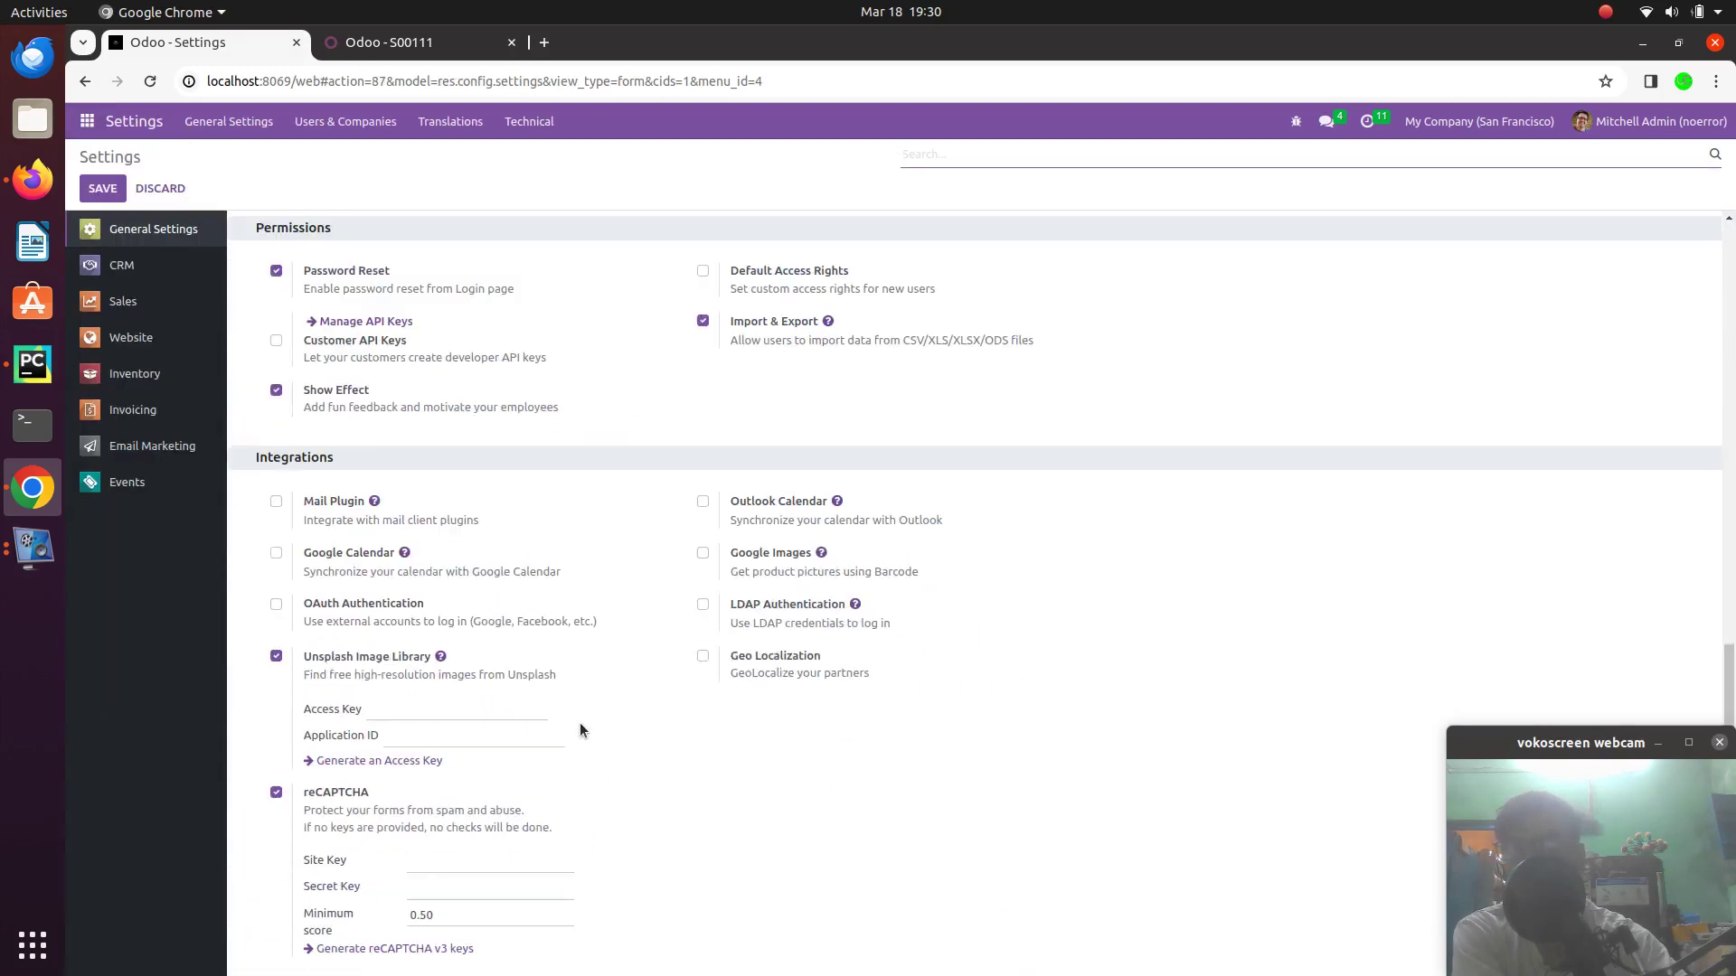
pyautogui.click(135, 373)
pyautogui.scroll(-8, 881, 560)
pyautogui.scroll(-3, 620, 788)
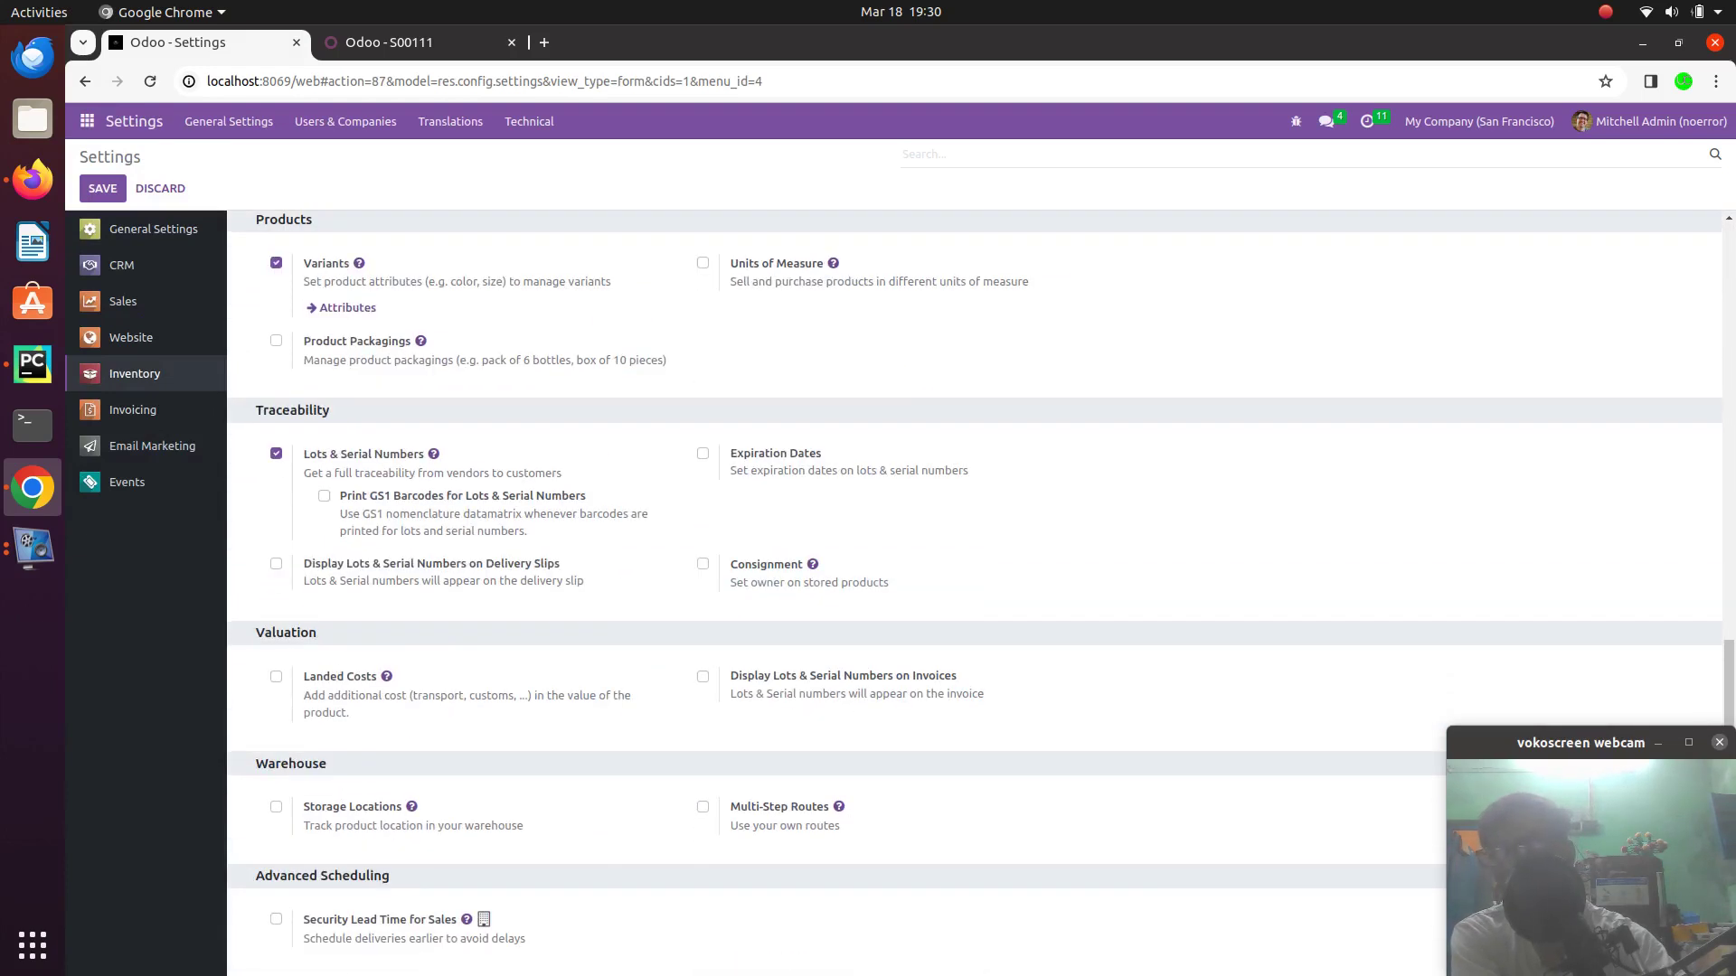
pyautogui.click(275, 920)
pyautogui.click(104, 188)
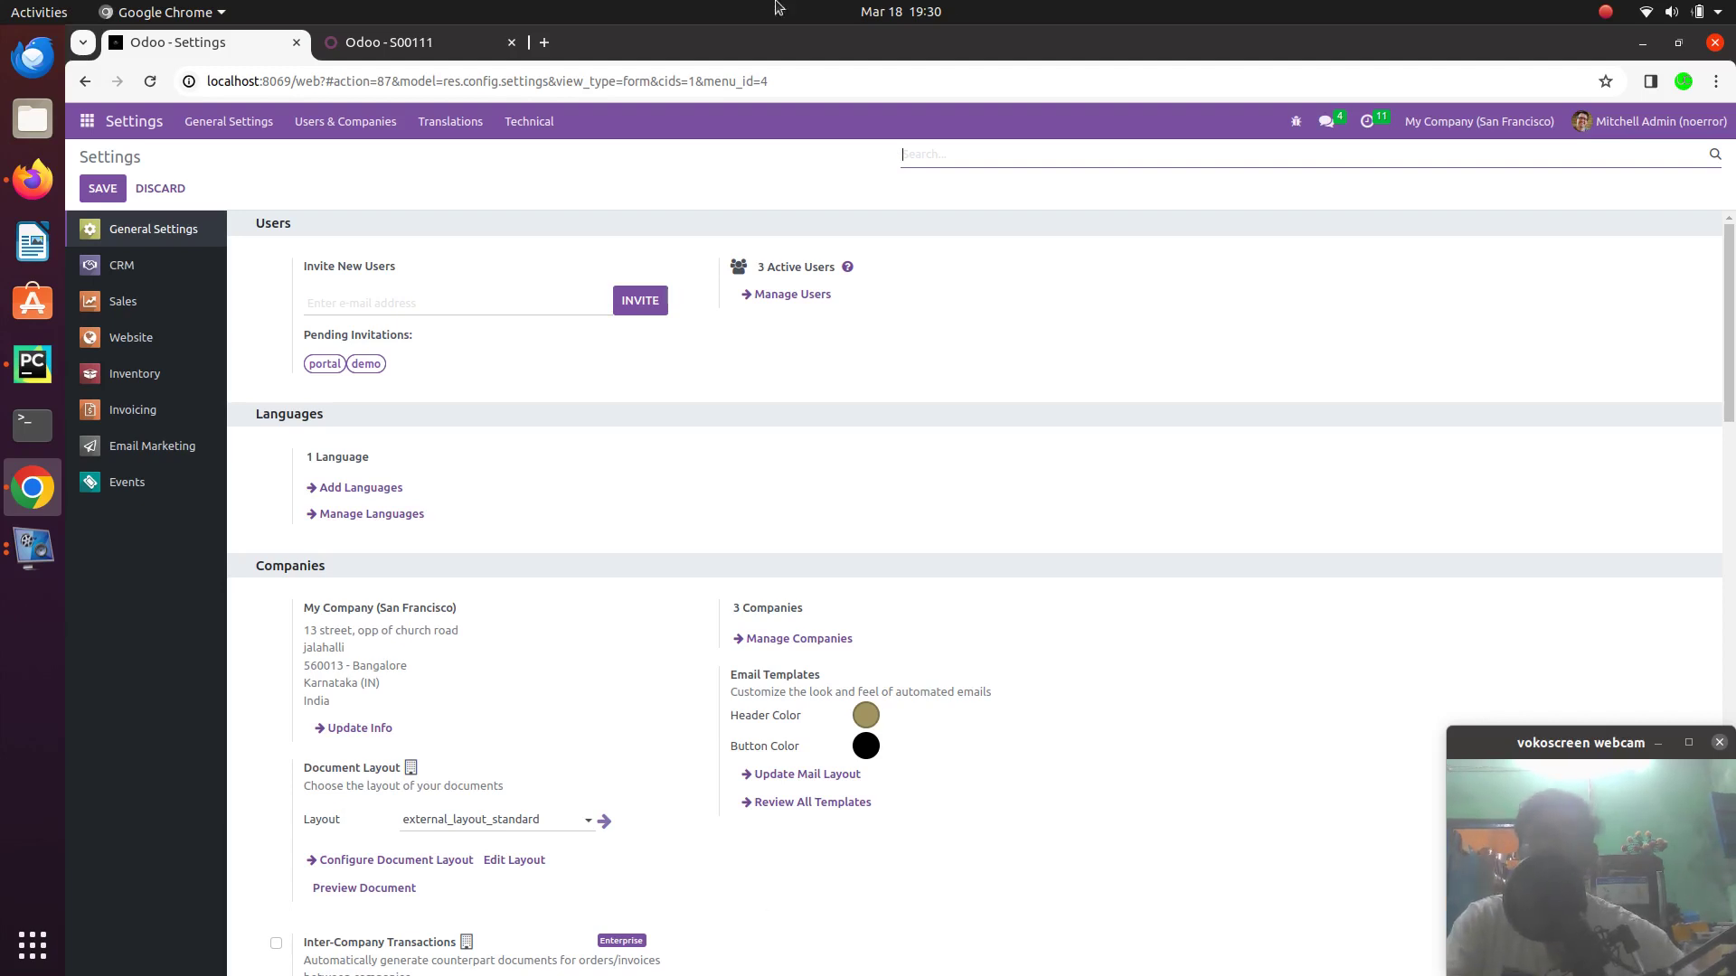
# Open the Wood Corner sales order totalling ₹3,675.00 from the Sales app, examine it and return to the quotations
pyautogui.click(87, 121)
pyautogui.click(1435, 669)
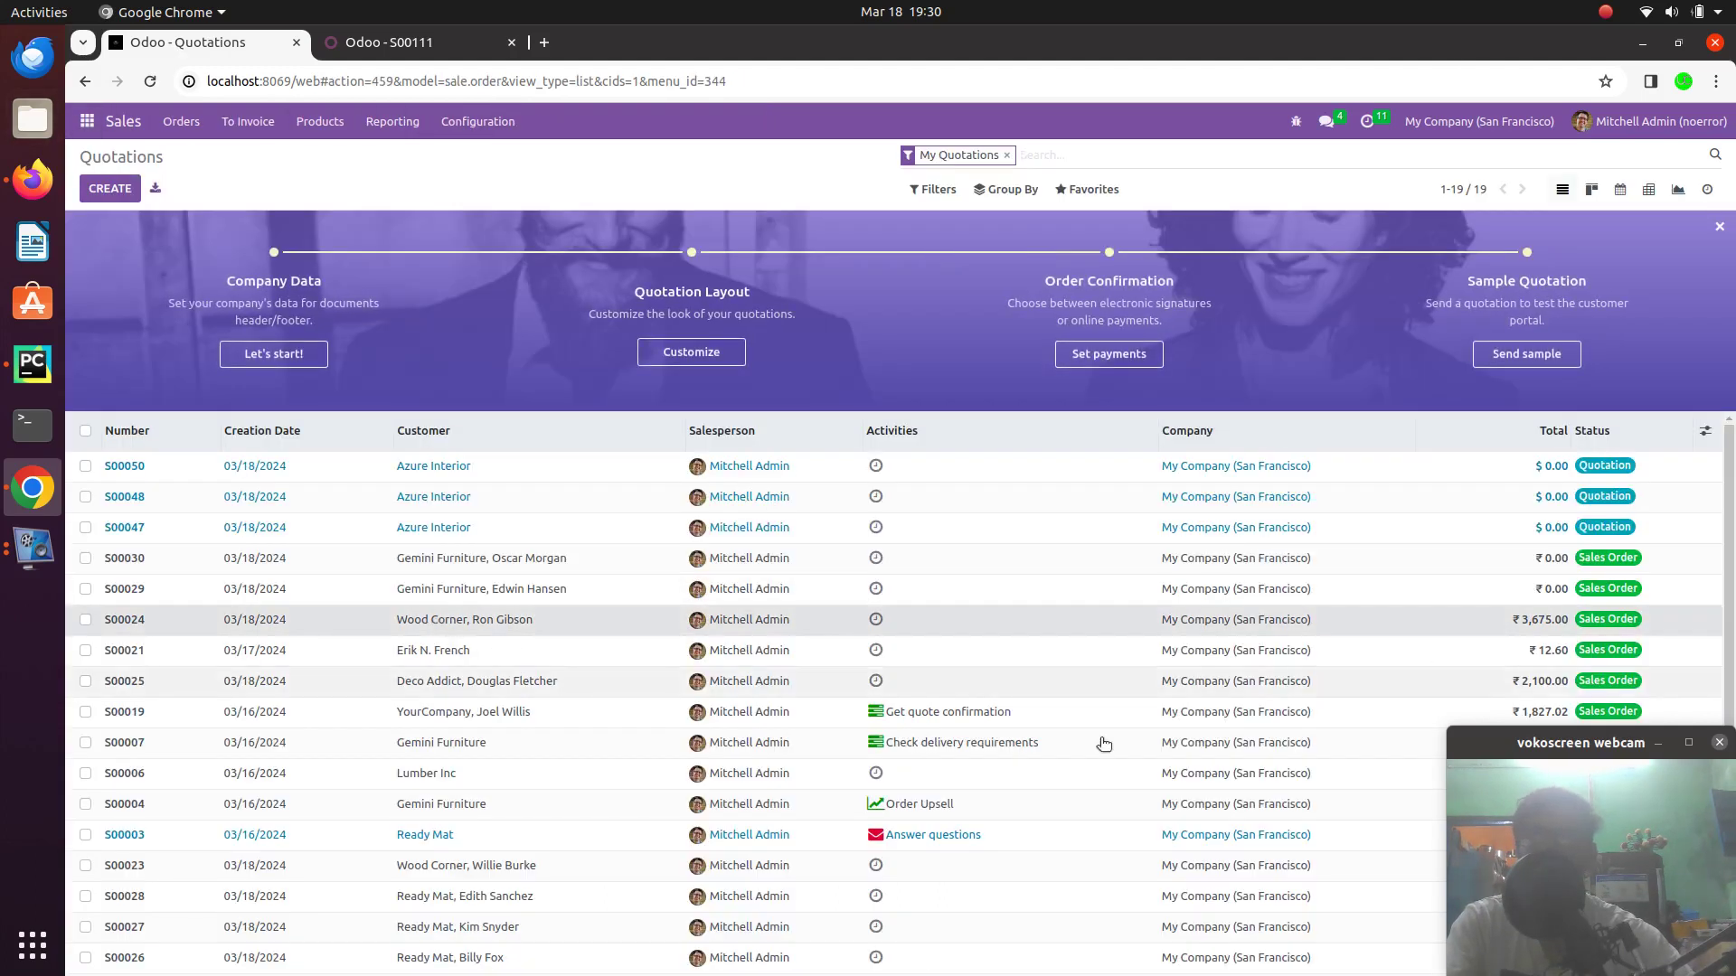
pyautogui.click(1294, 624)
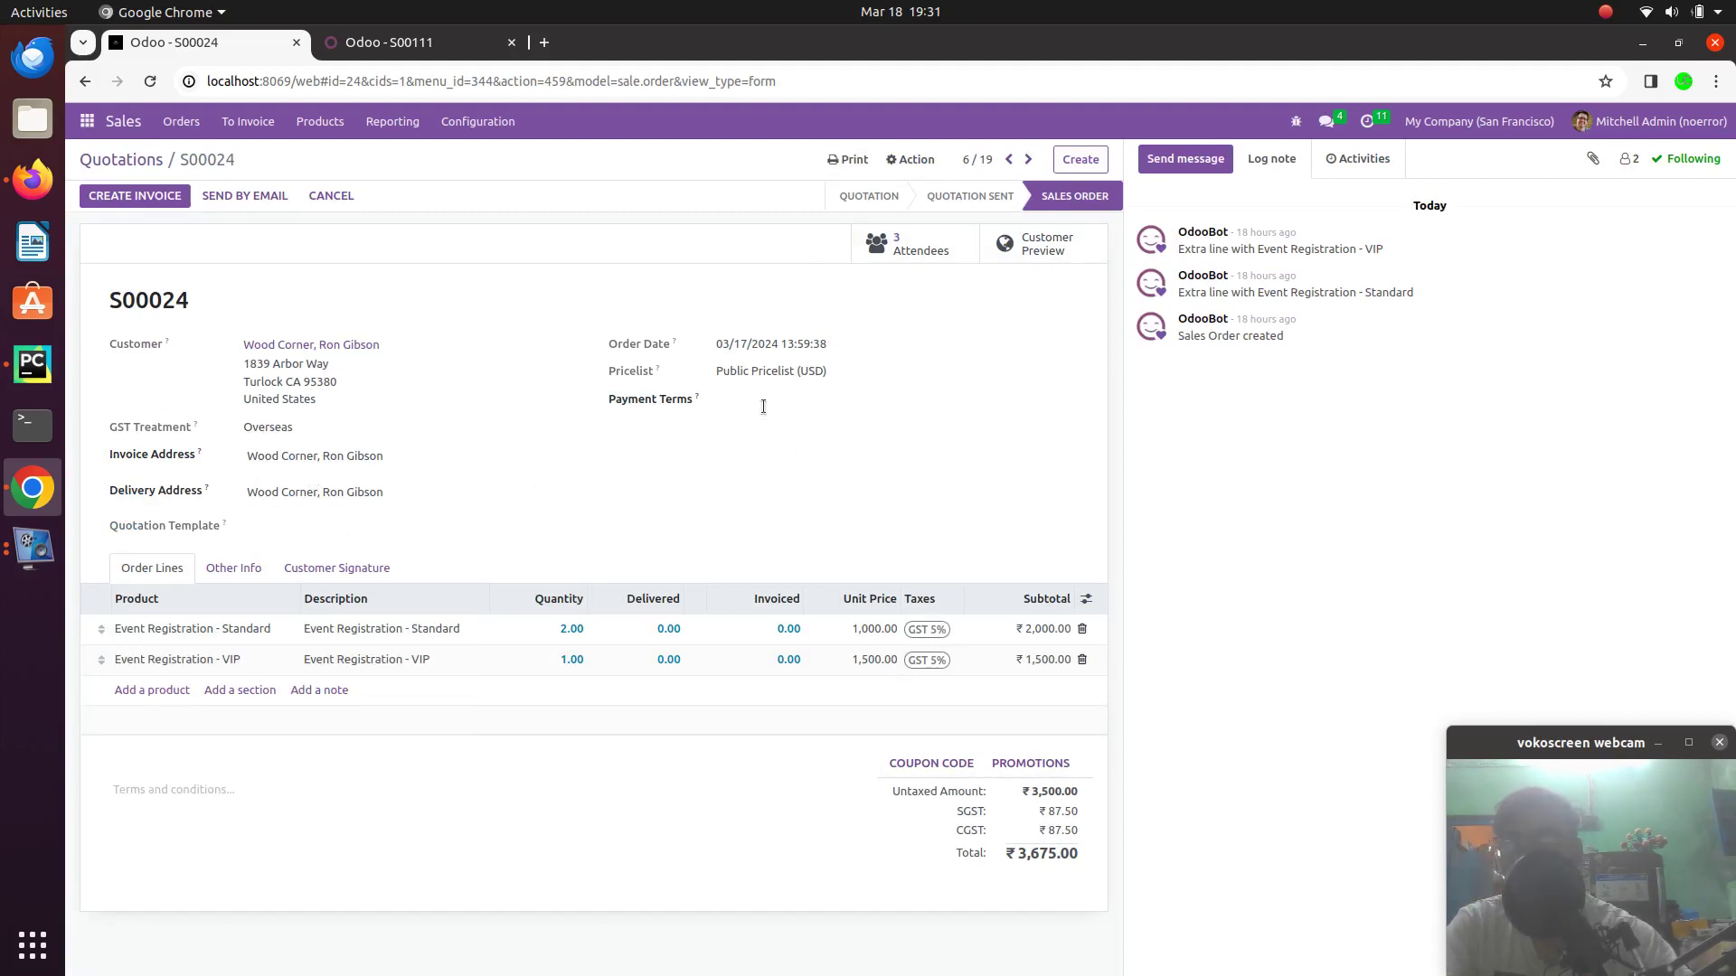
pyautogui.click(115, 159)
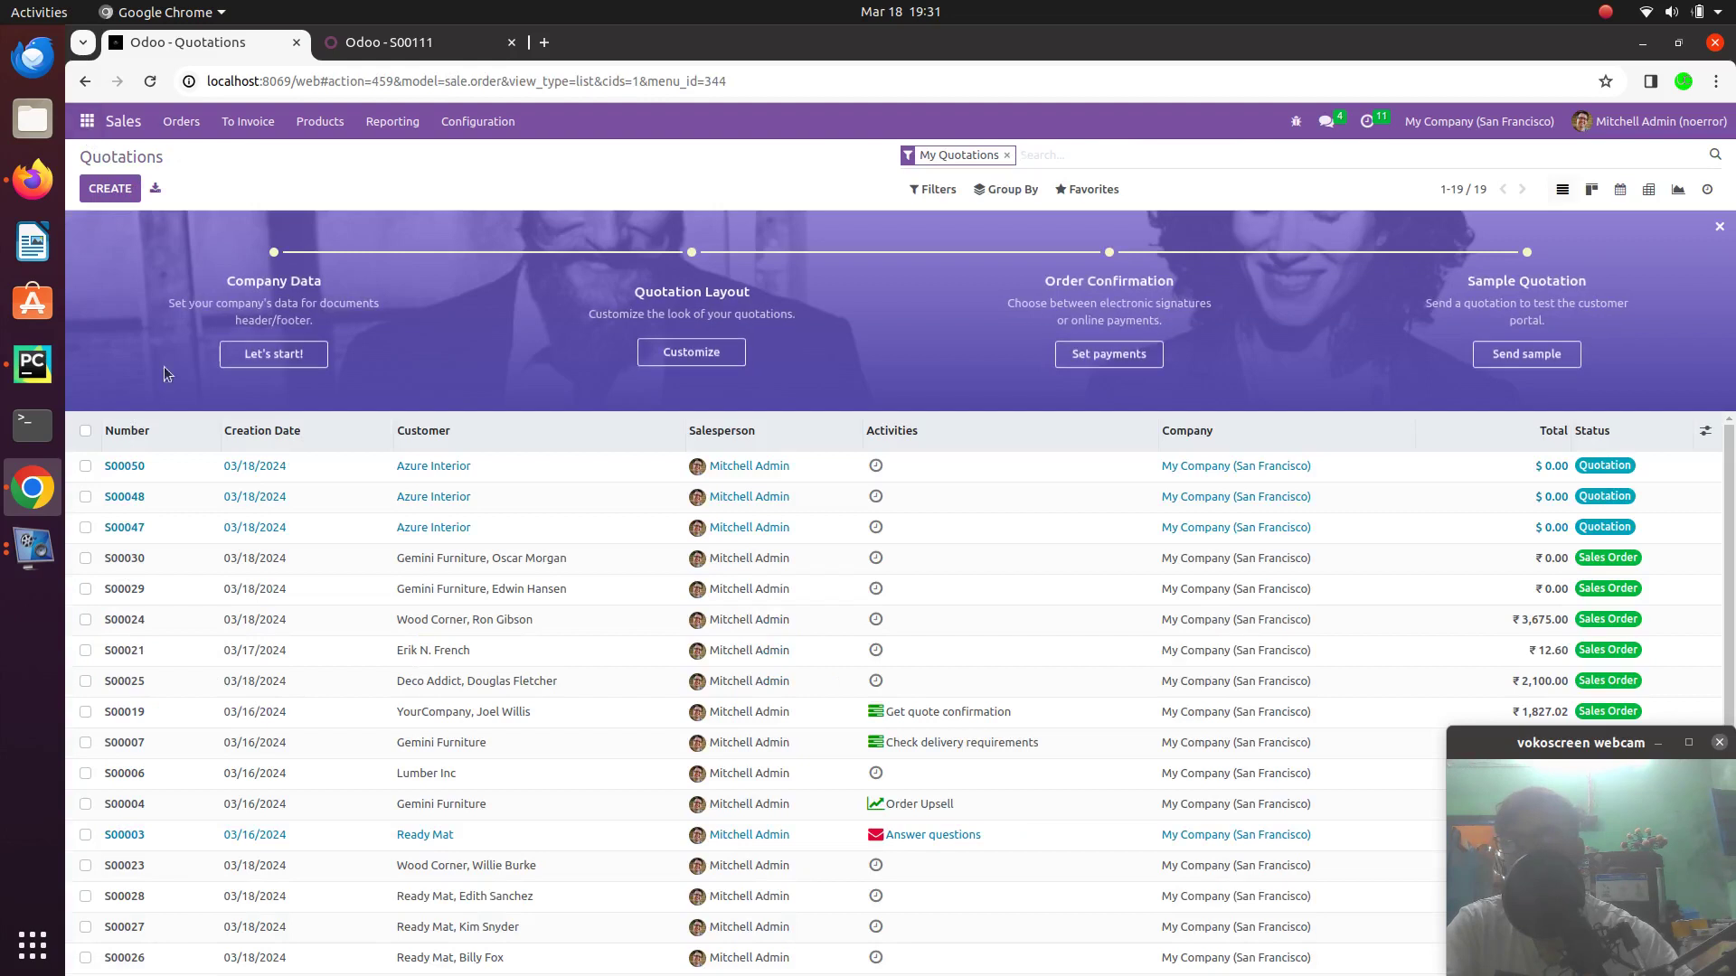
# Examine the scheduled date and deadline on the delivery of the $2,175.00 Gemini Furniture sales order, and return to the sales orders list
pyautogui.click(181, 122)
pyautogui.click(181, 121)
pyautogui.click(185, 123)
pyautogui.click(199, 178)
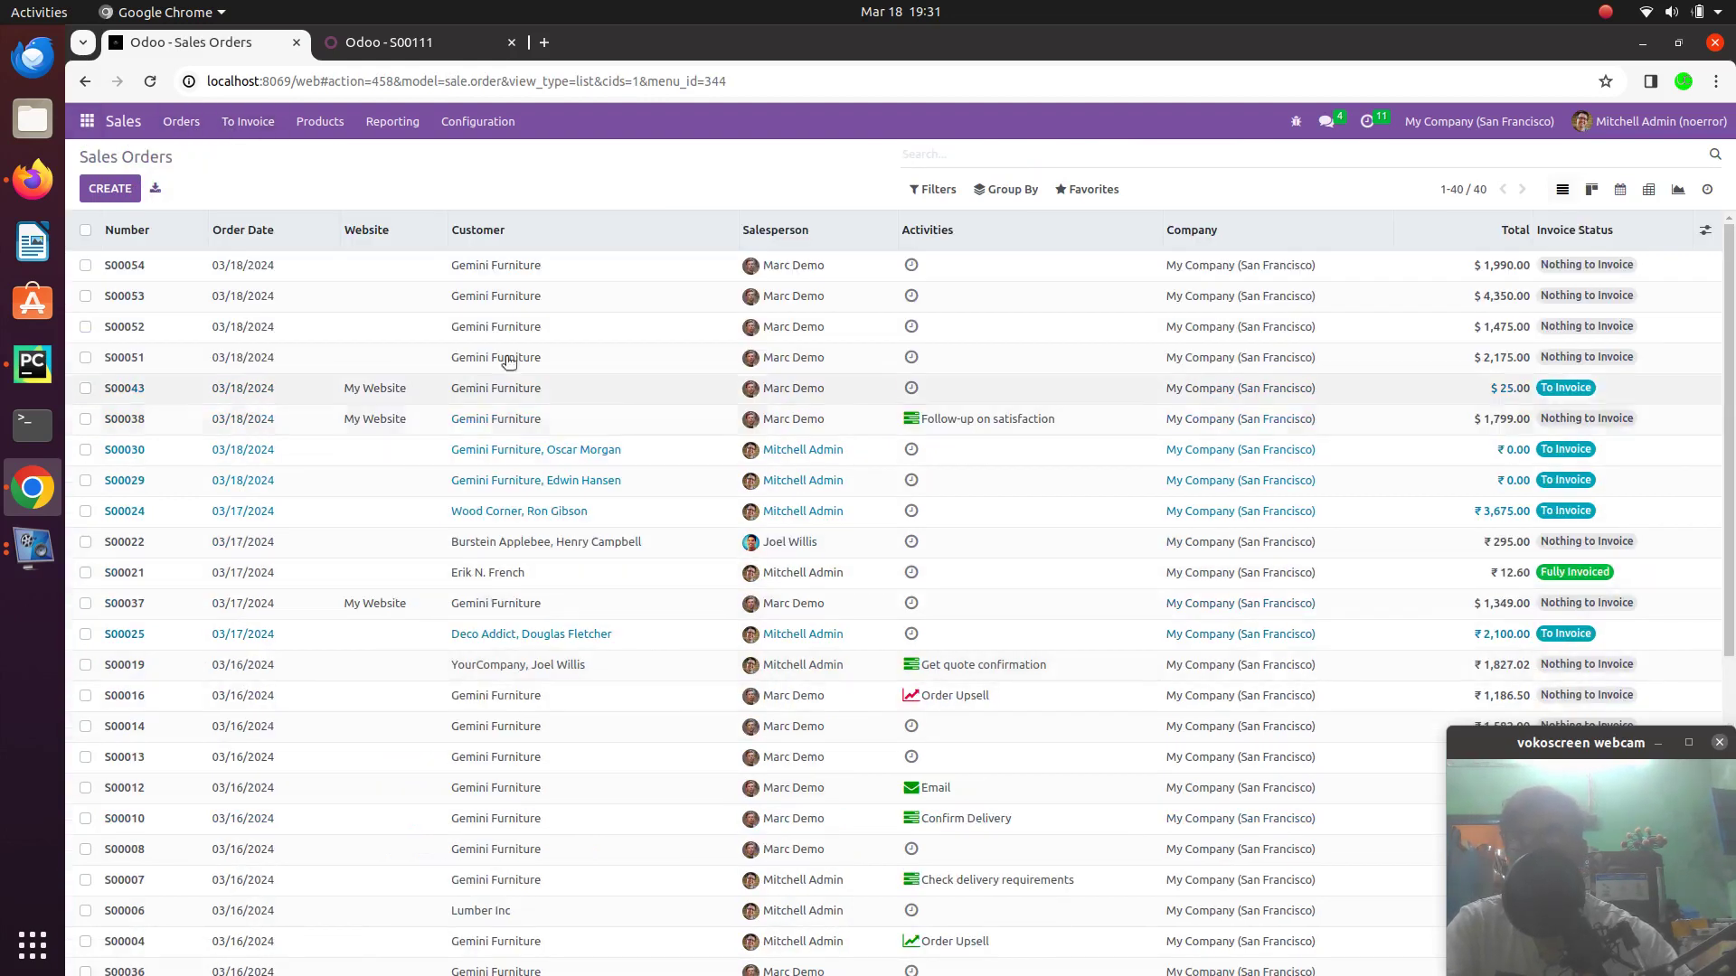
pyautogui.click(504, 348)
pyautogui.click(919, 262)
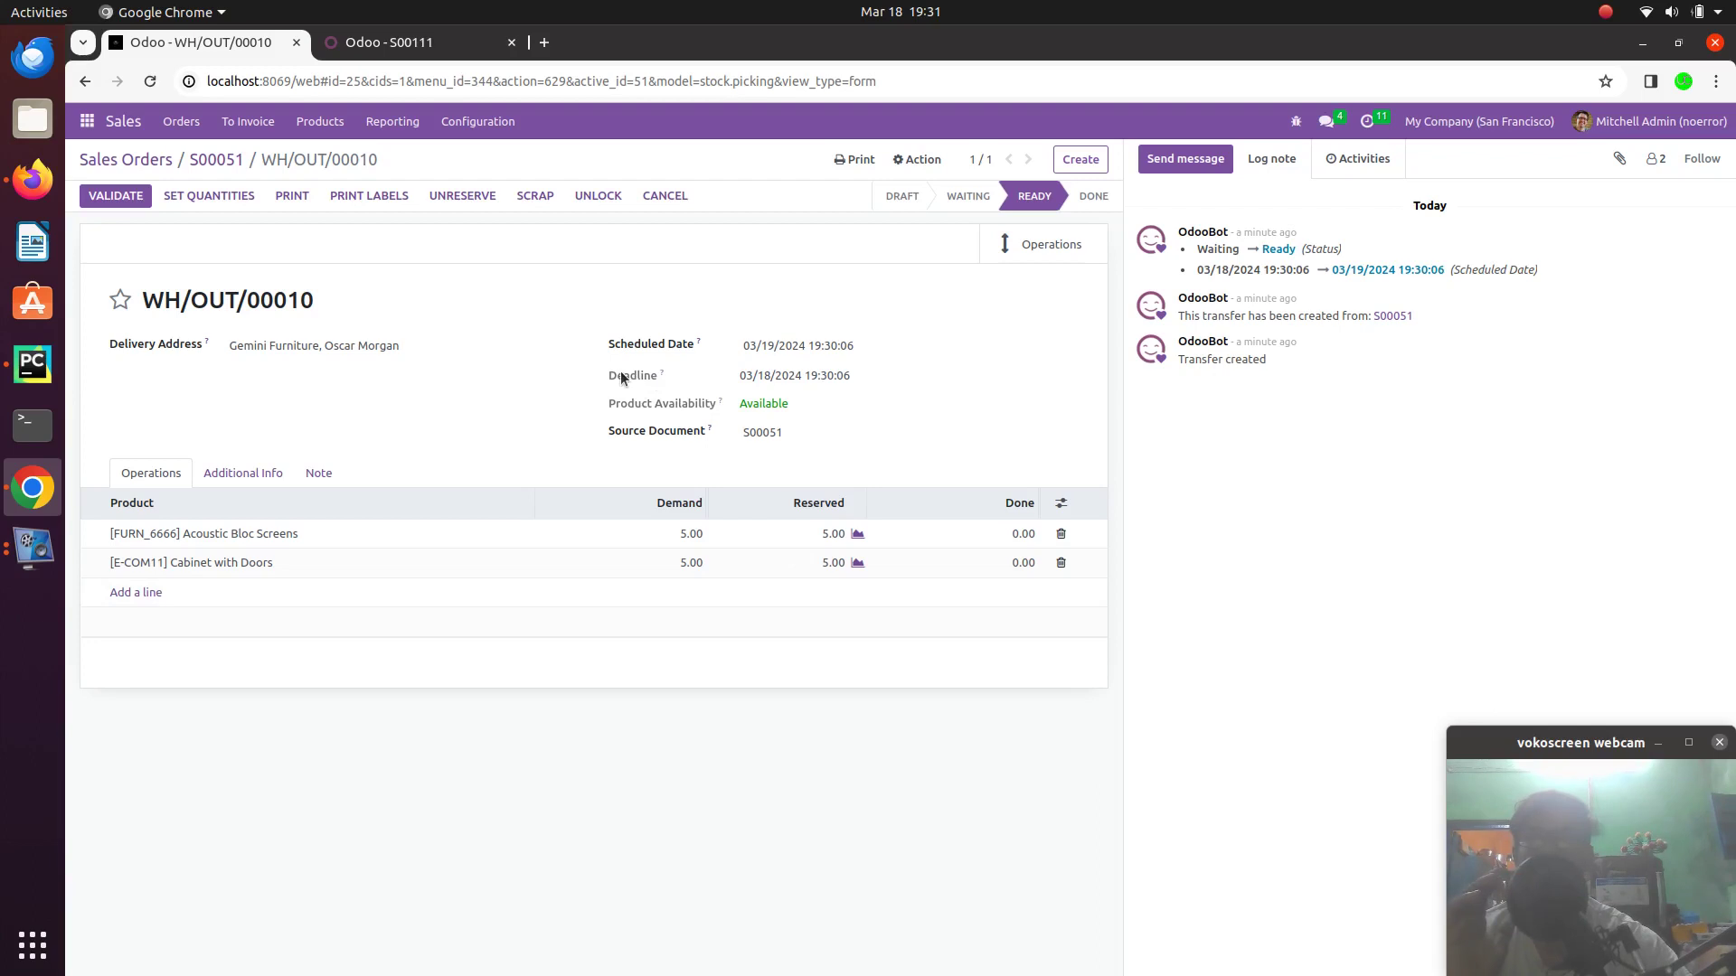
pyautogui.moveTo(623, 372); pyautogui.dragTo(651, 375)
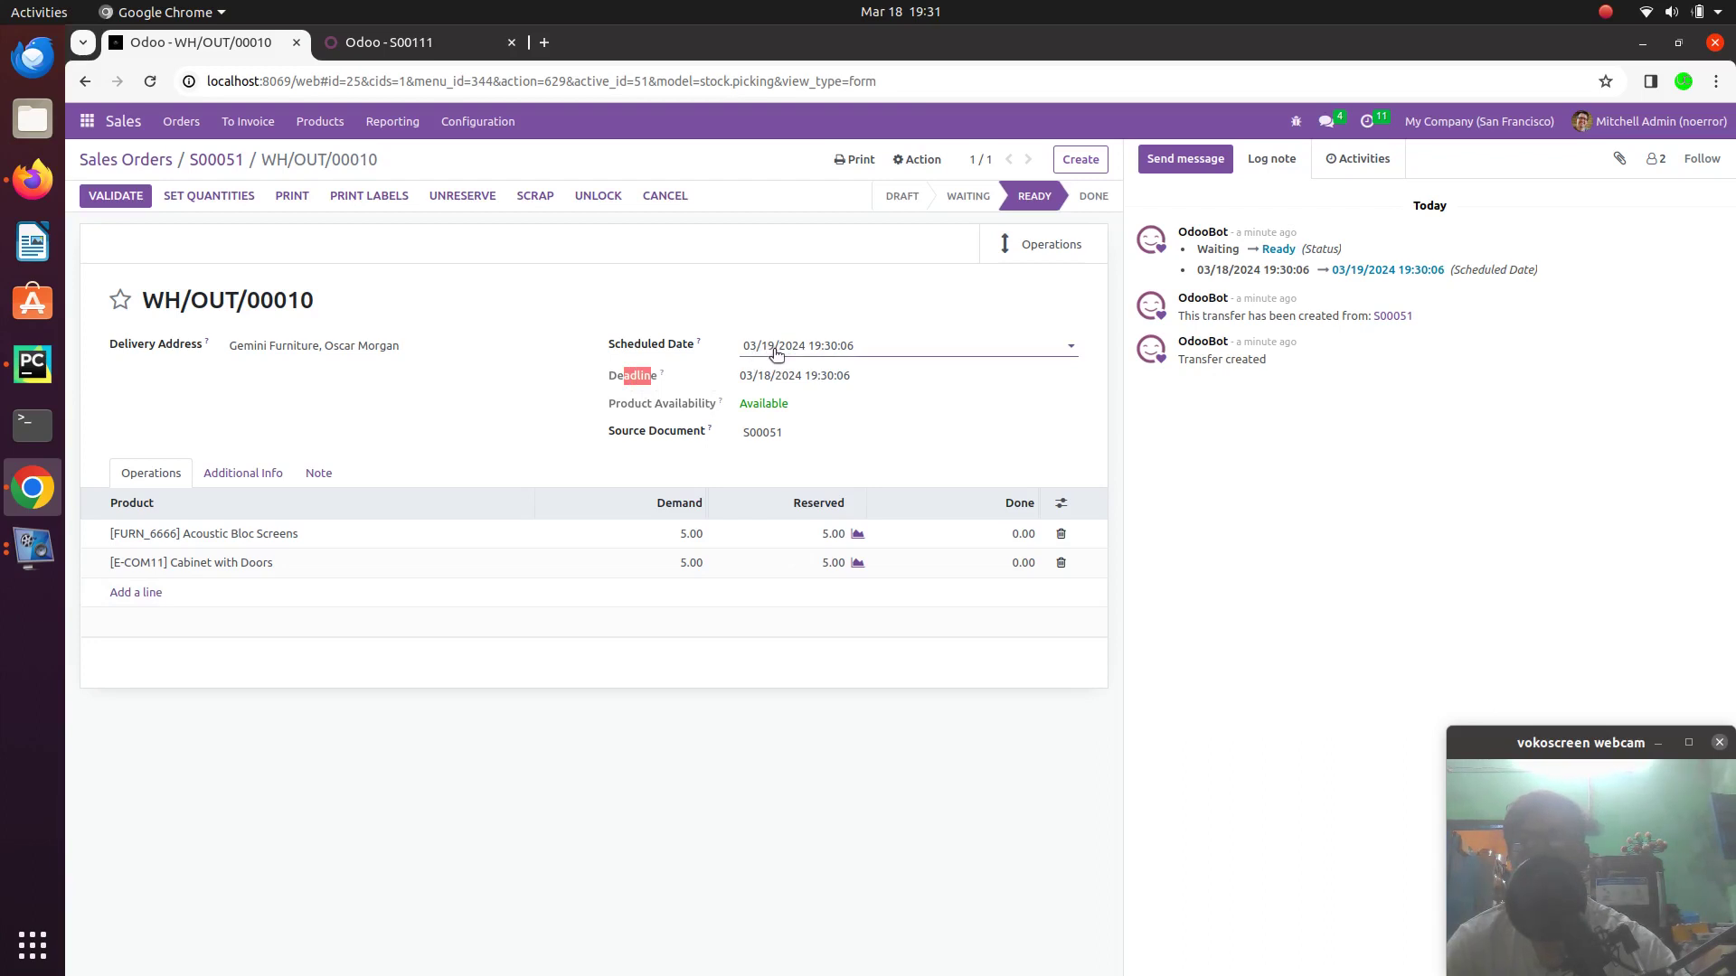
pyautogui.click(784, 383)
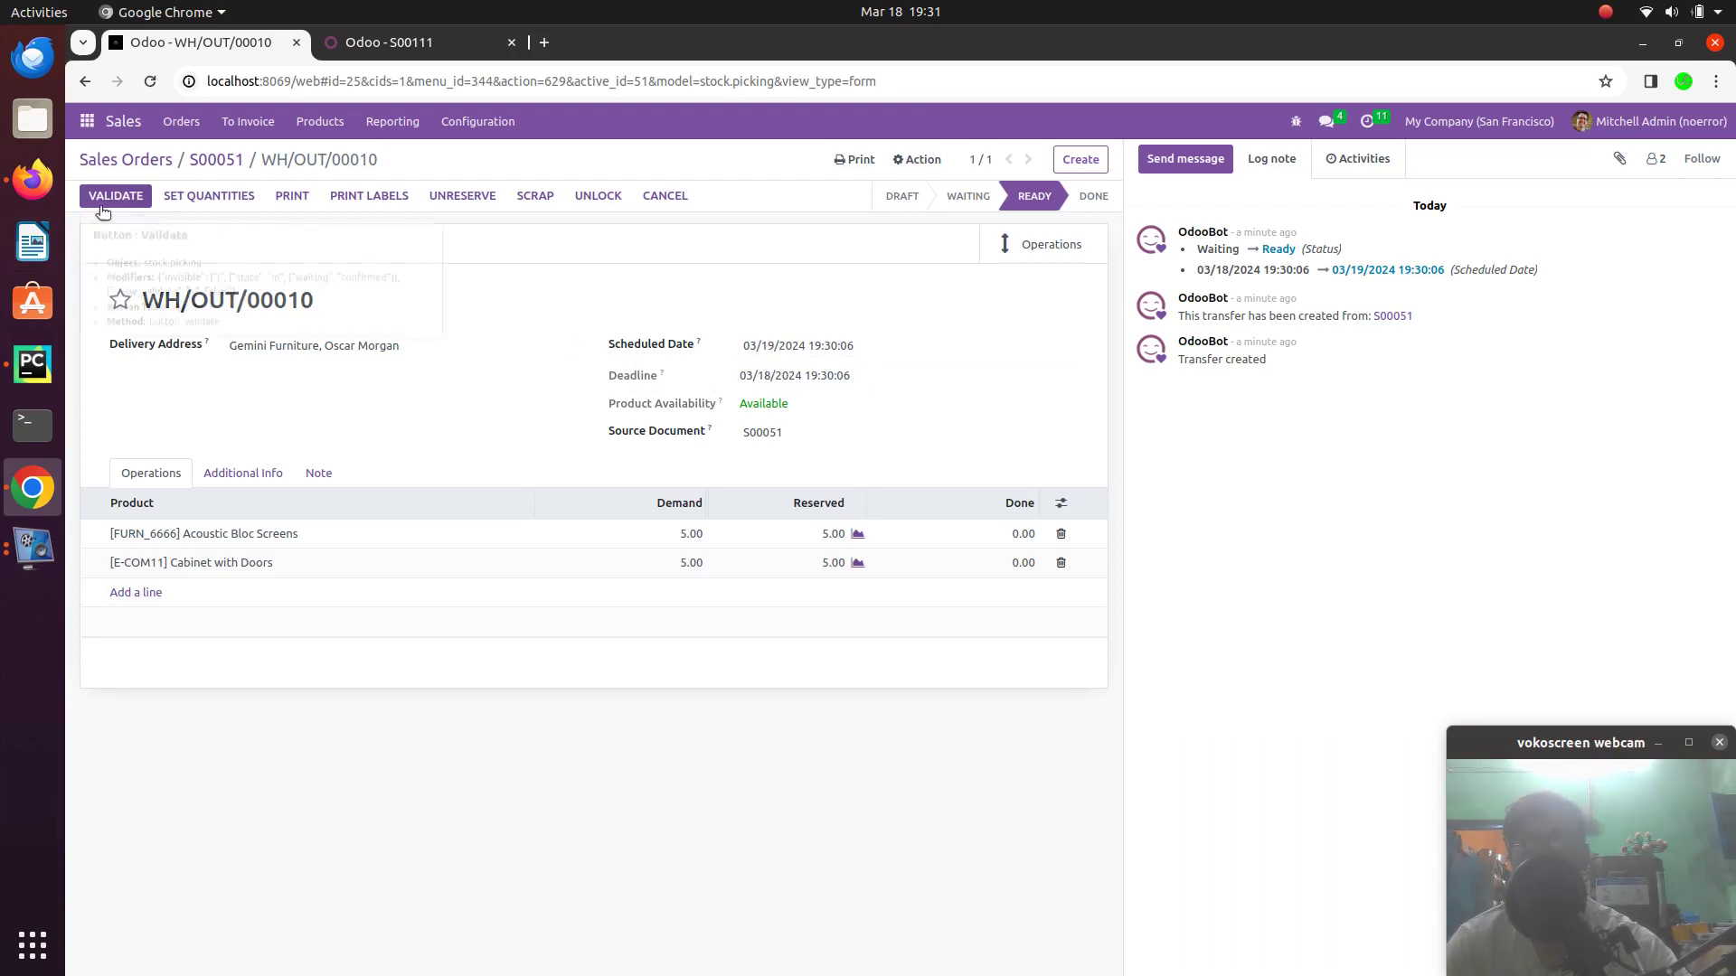
pyautogui.doubleClick(783, 373)
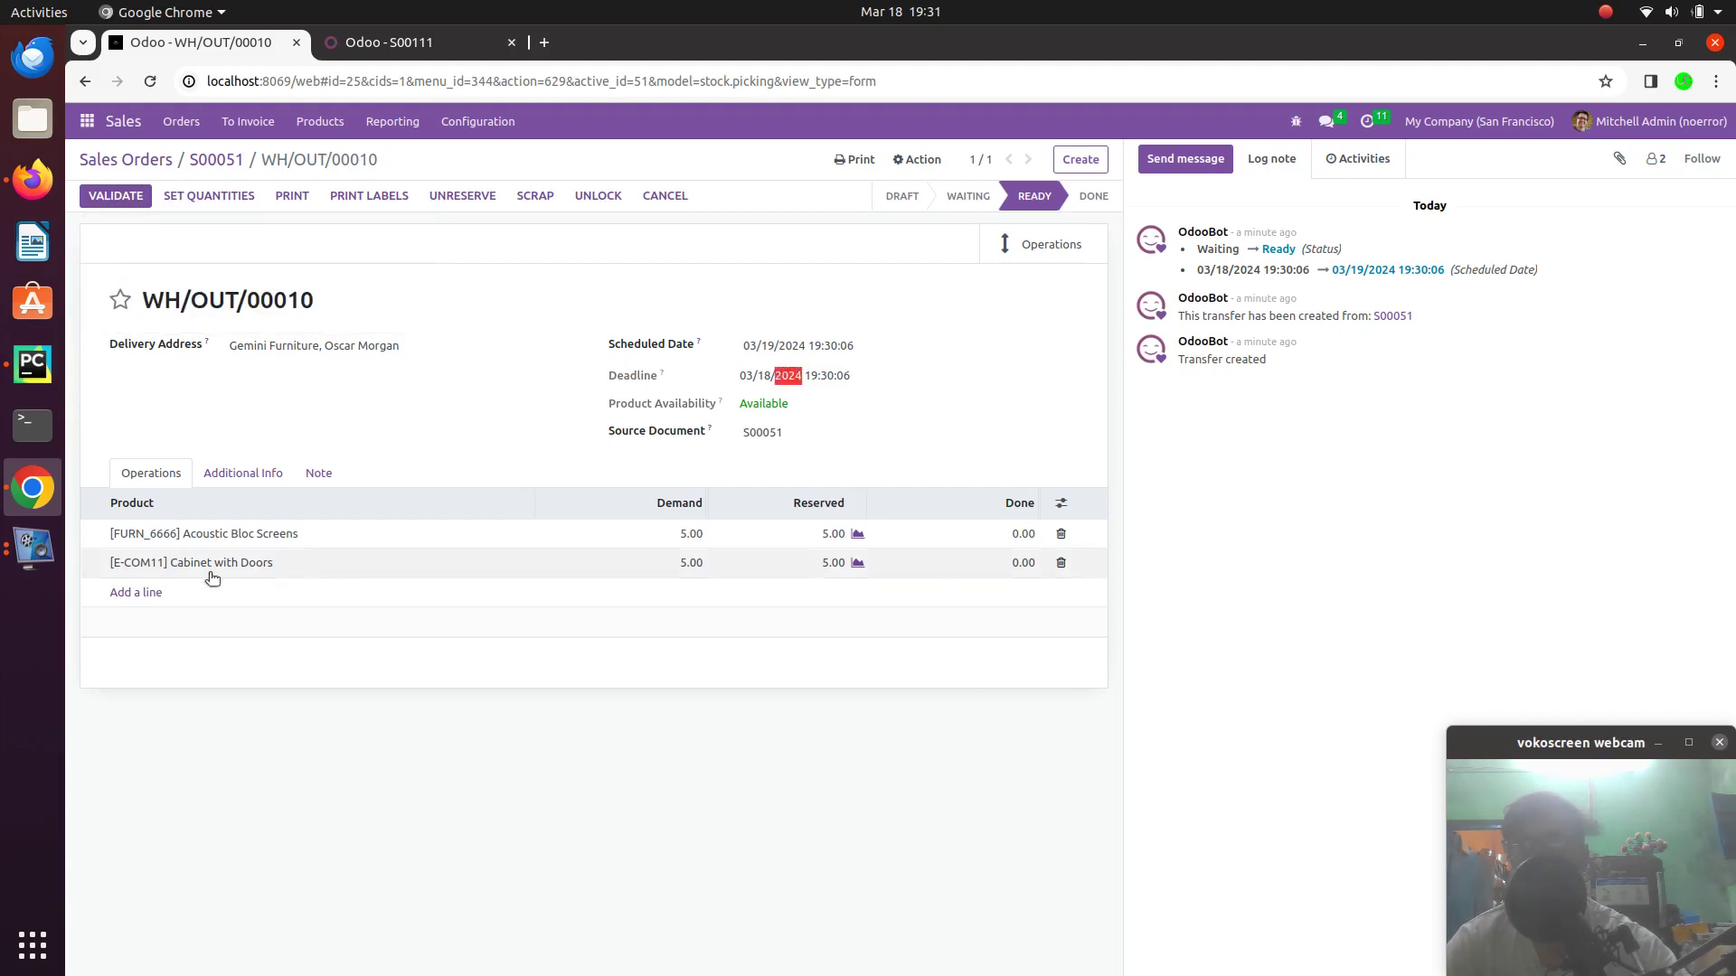
pyautogui.click(226, 161)
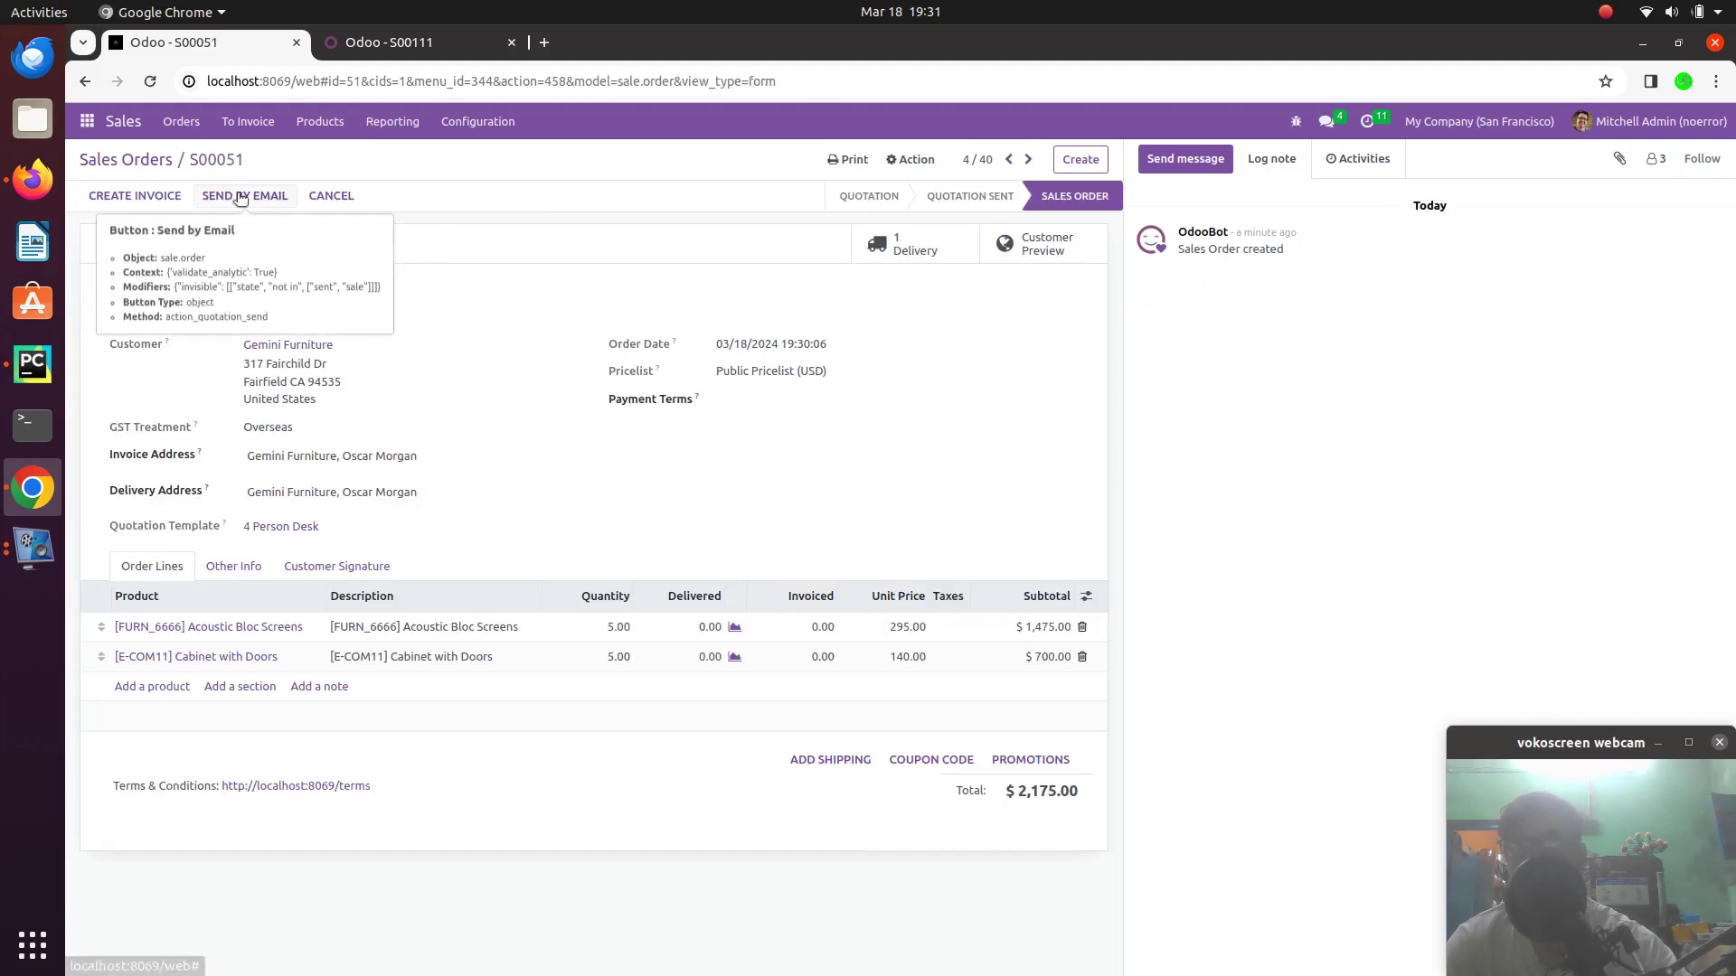
pyautogui.click(154, 160)
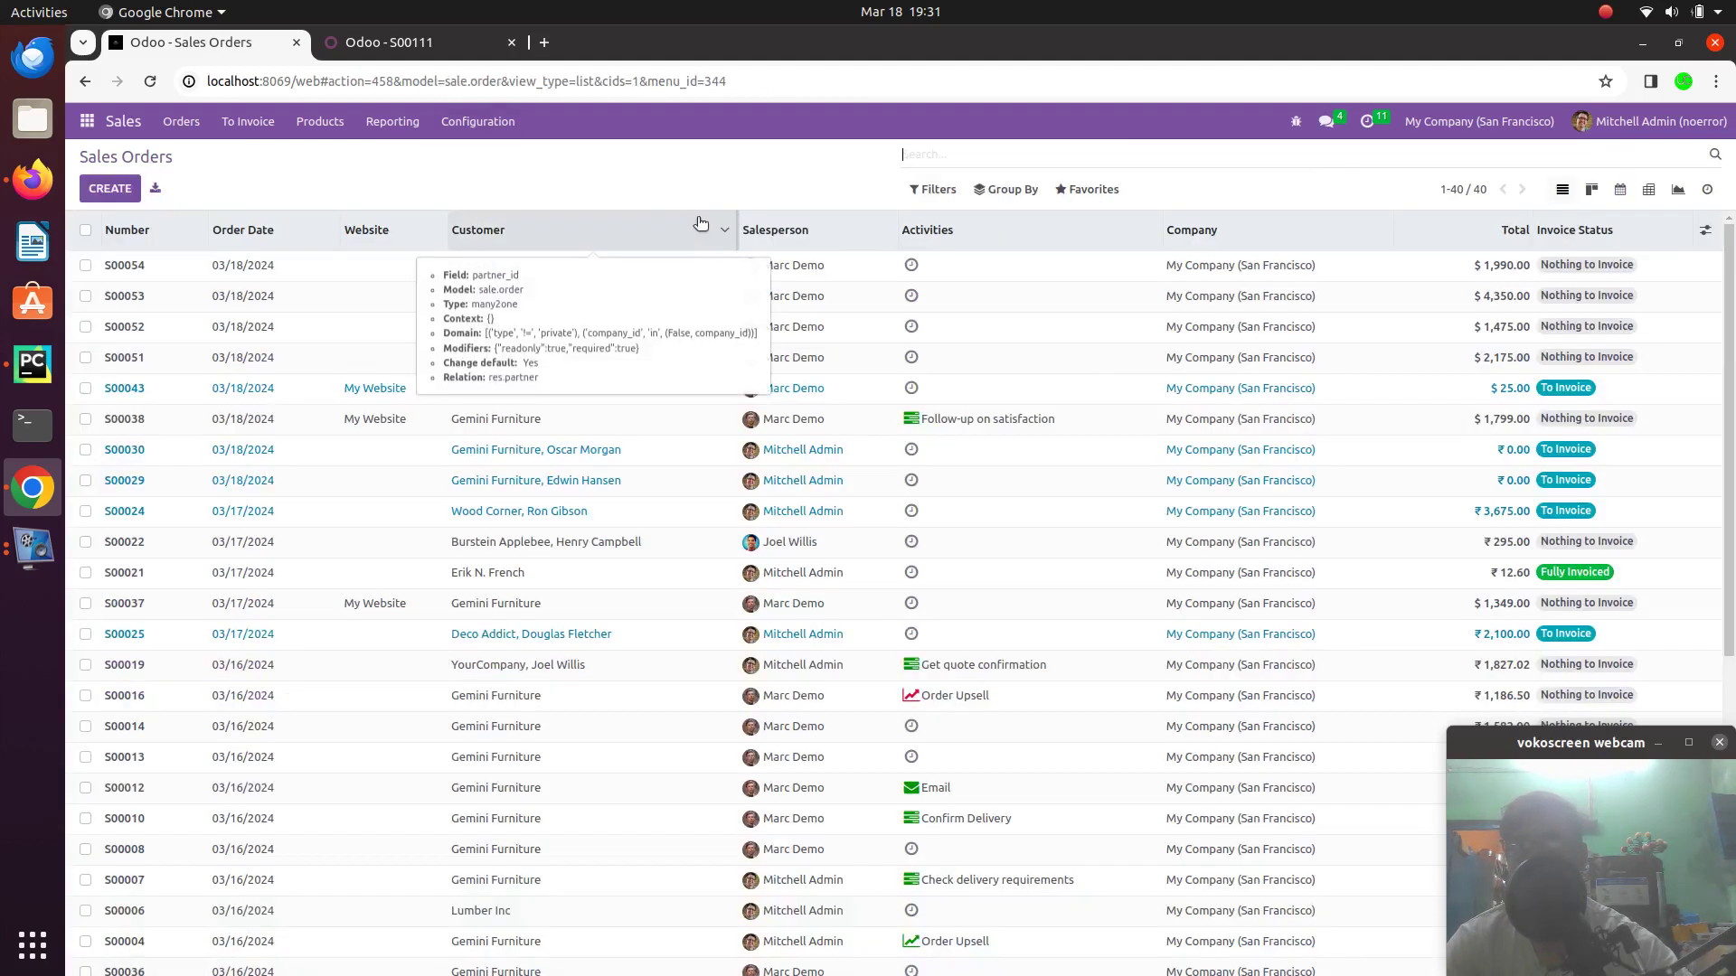
# Set the sales security lead time in the Inventory settings to 5 days and save
pyautogui.click(476, 121)
pyautogui.click(479, 155)
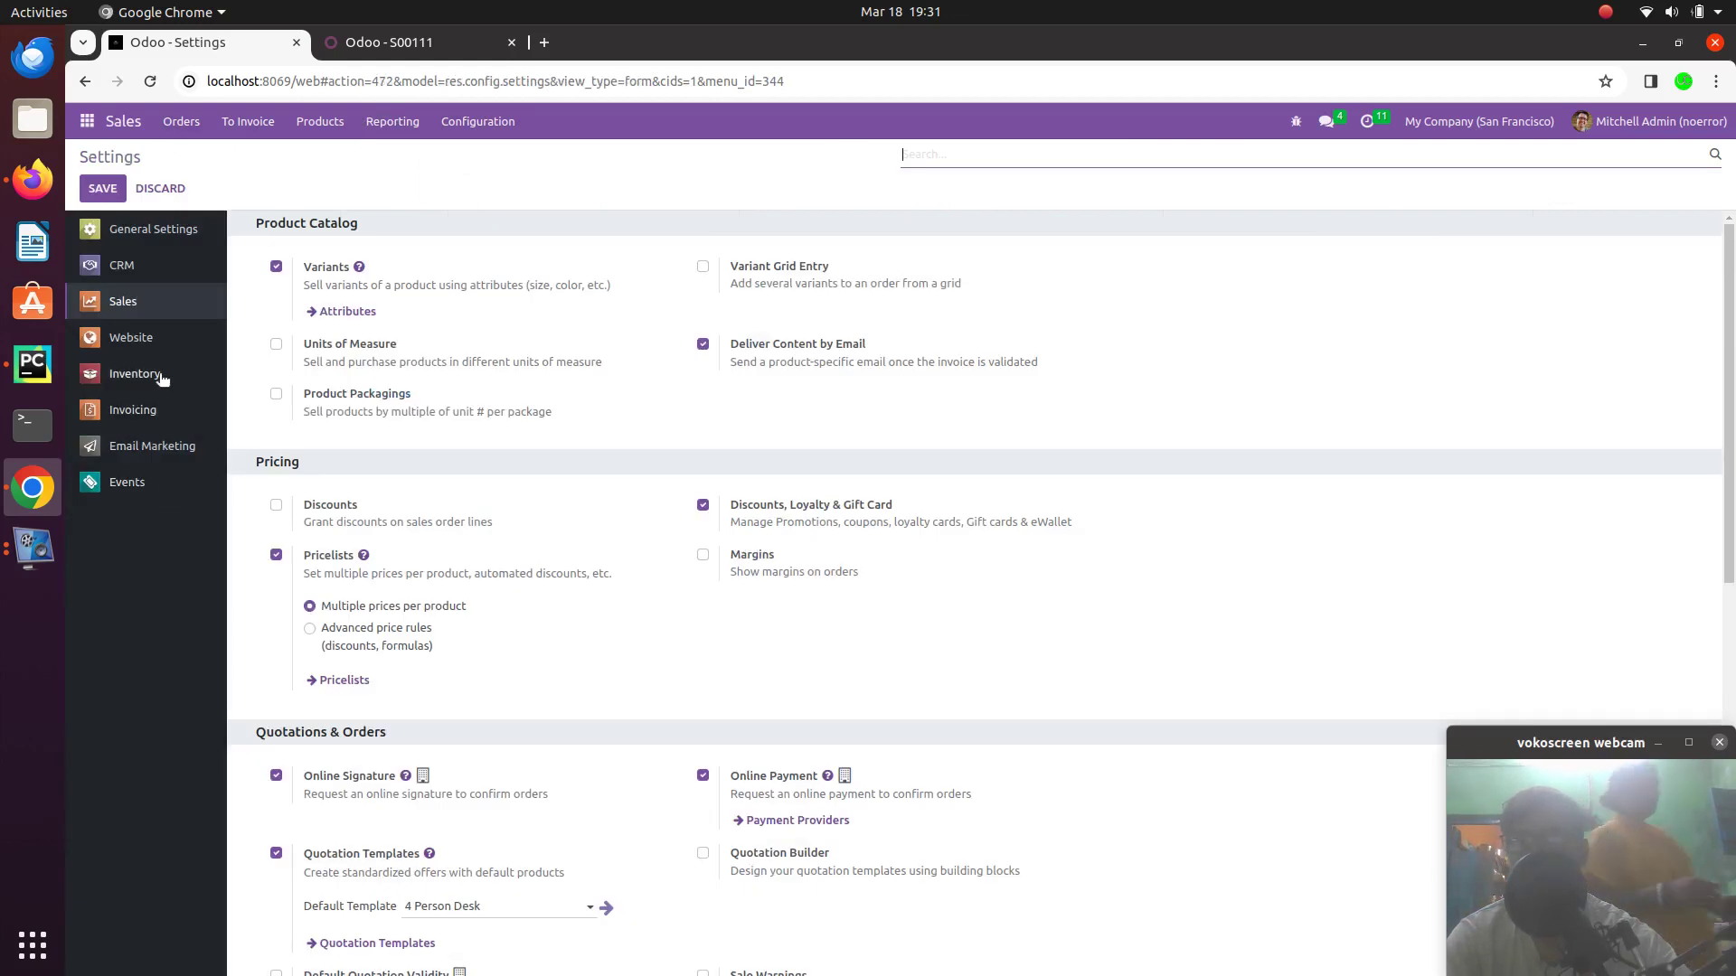
pyautogui.click(162, 376)
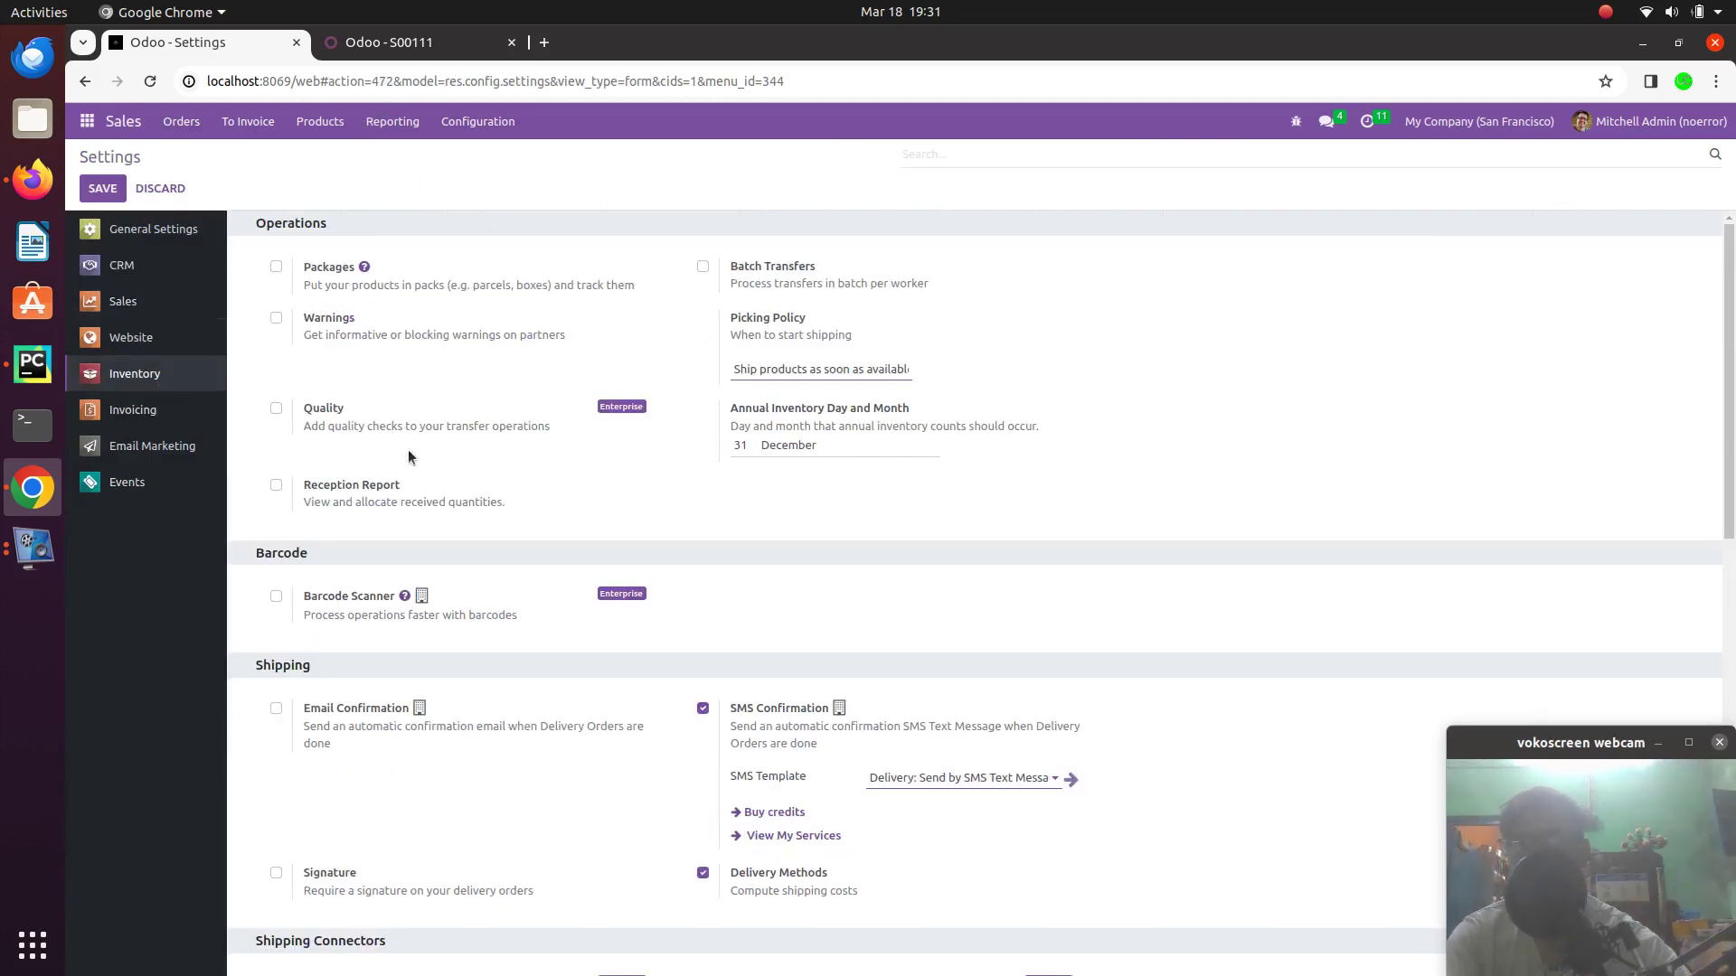
pyautogui.scroll(-7, 463, 668)
pyautogui.scroll(-4, 469, 714)
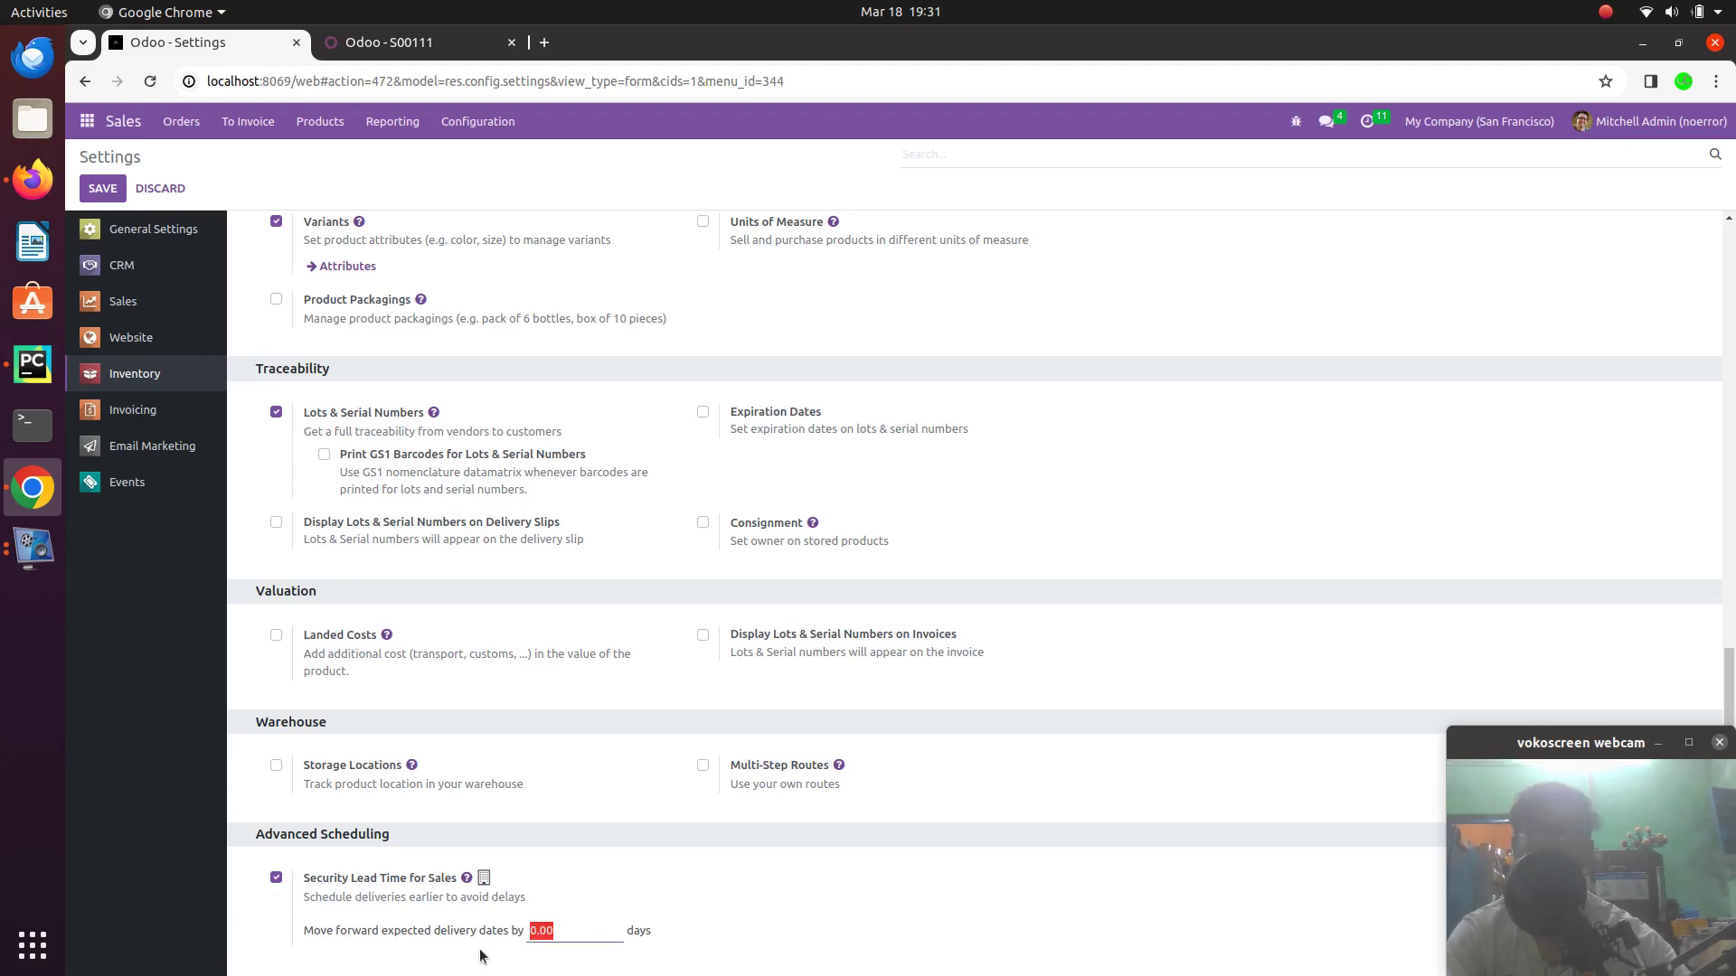
pyautogui.write('5')
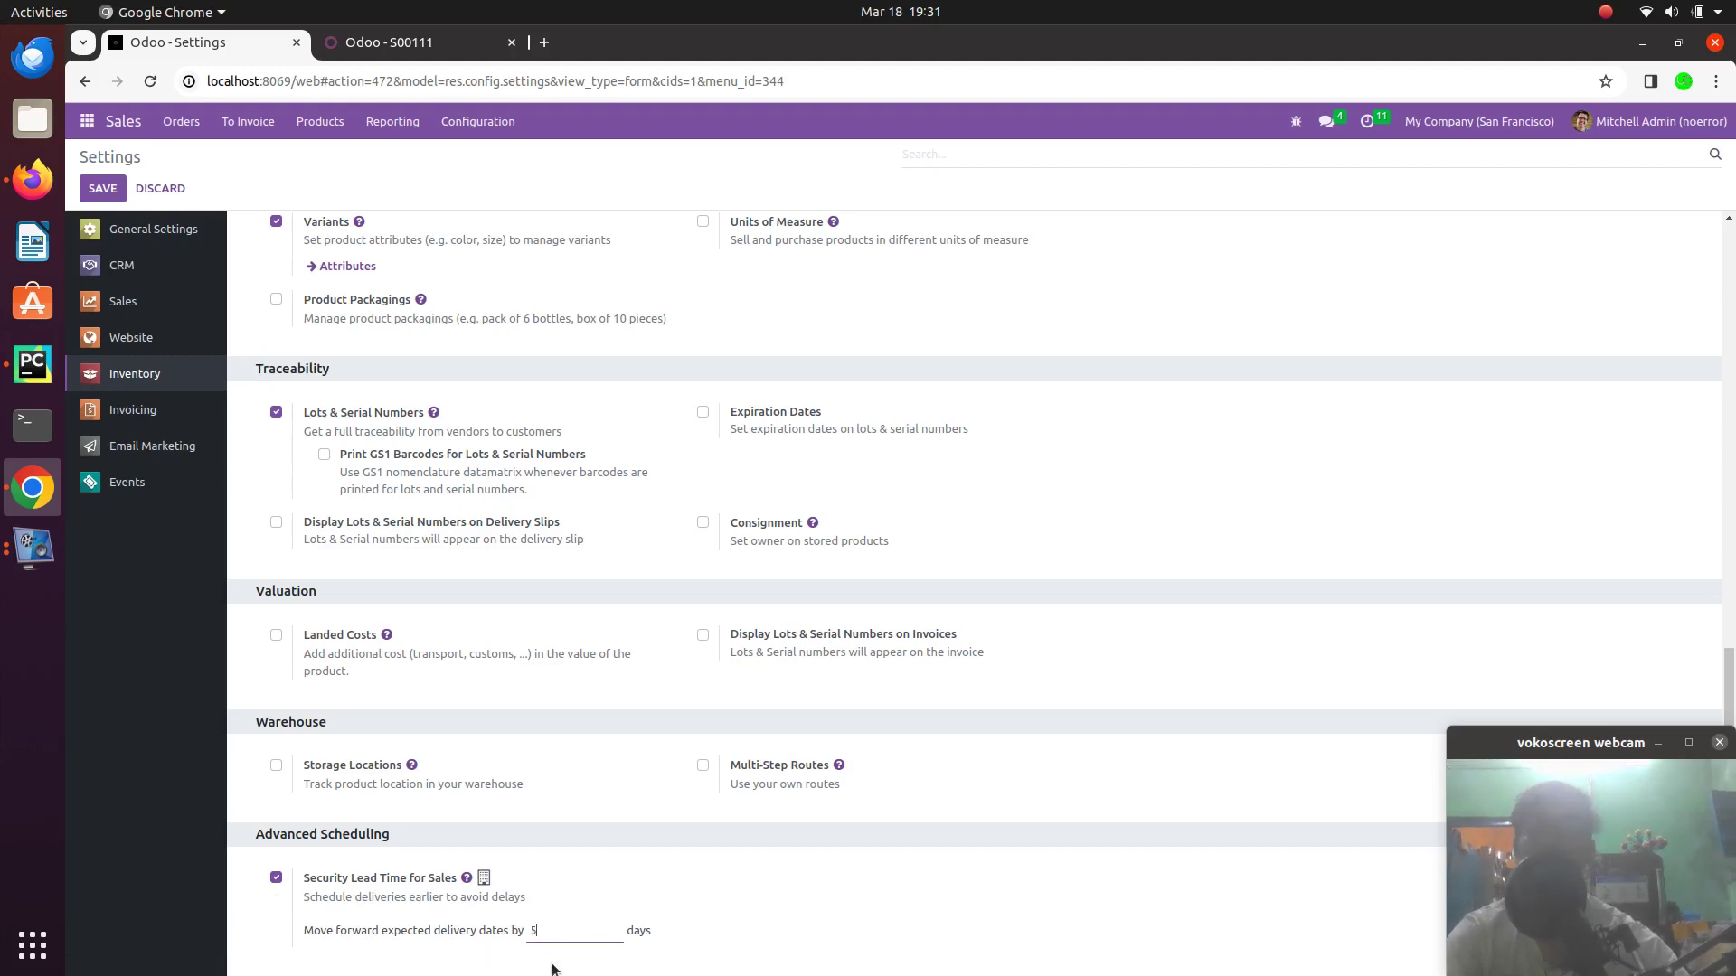
pyautogui.hotkey('alt', 's')
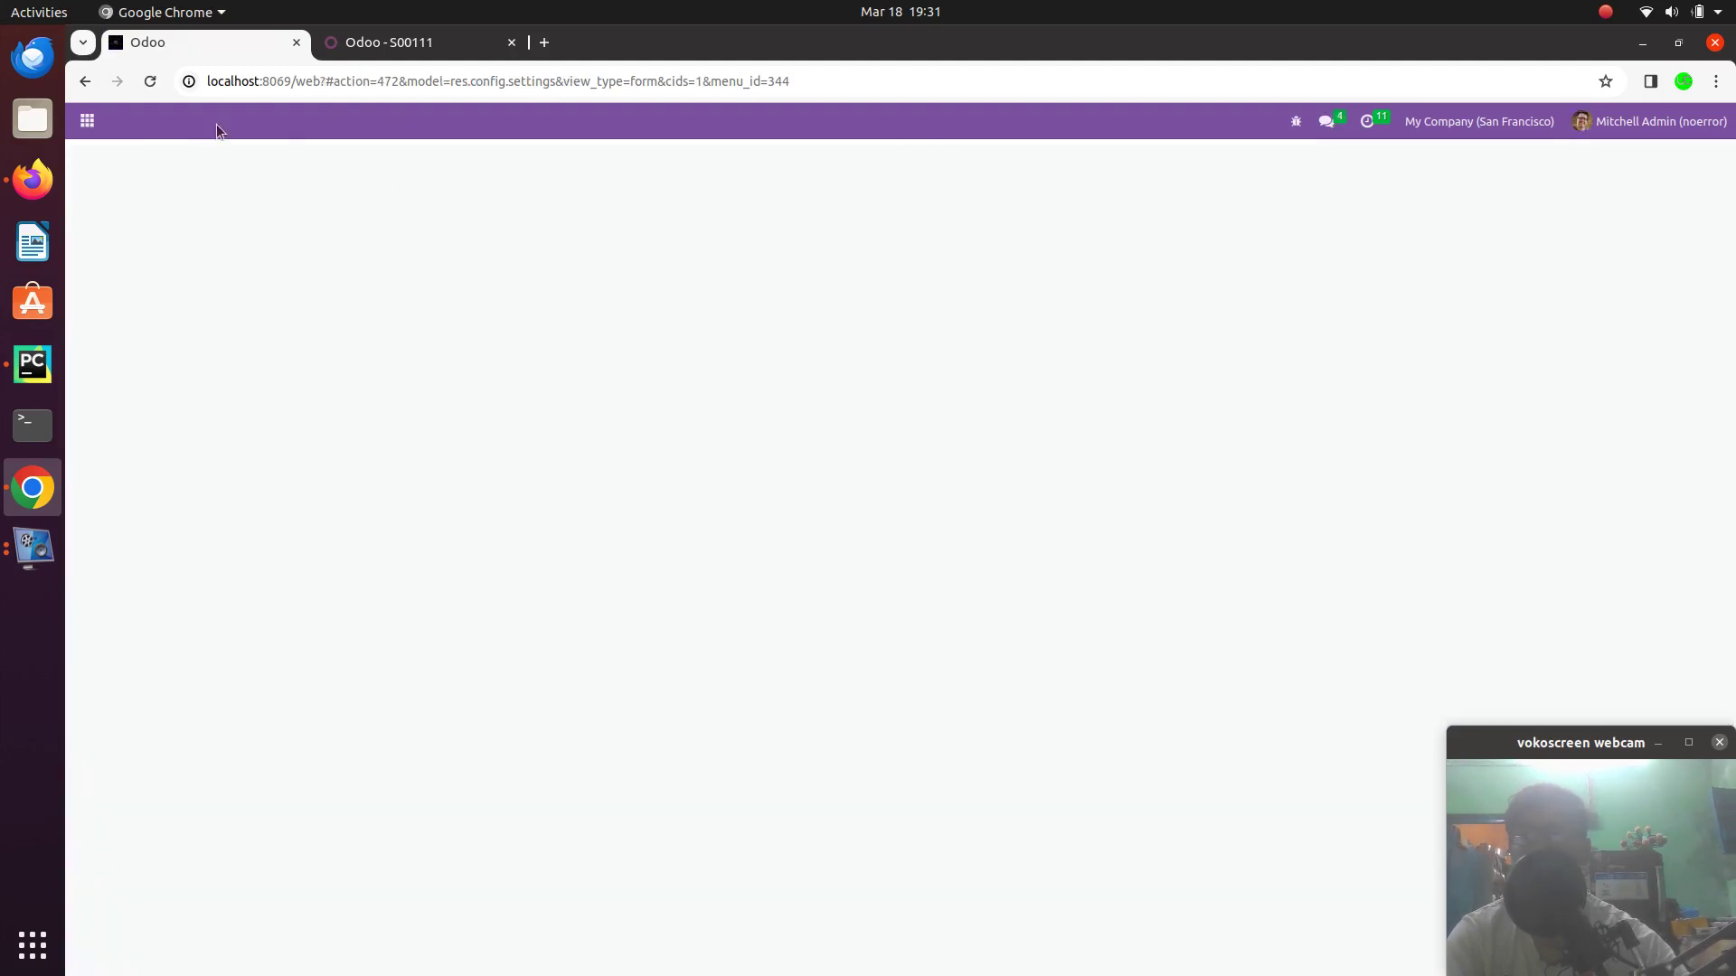
# Create a new quotation in Sales for the customer Unregistered Customer (out state)
pyautogui.click(88, 123)
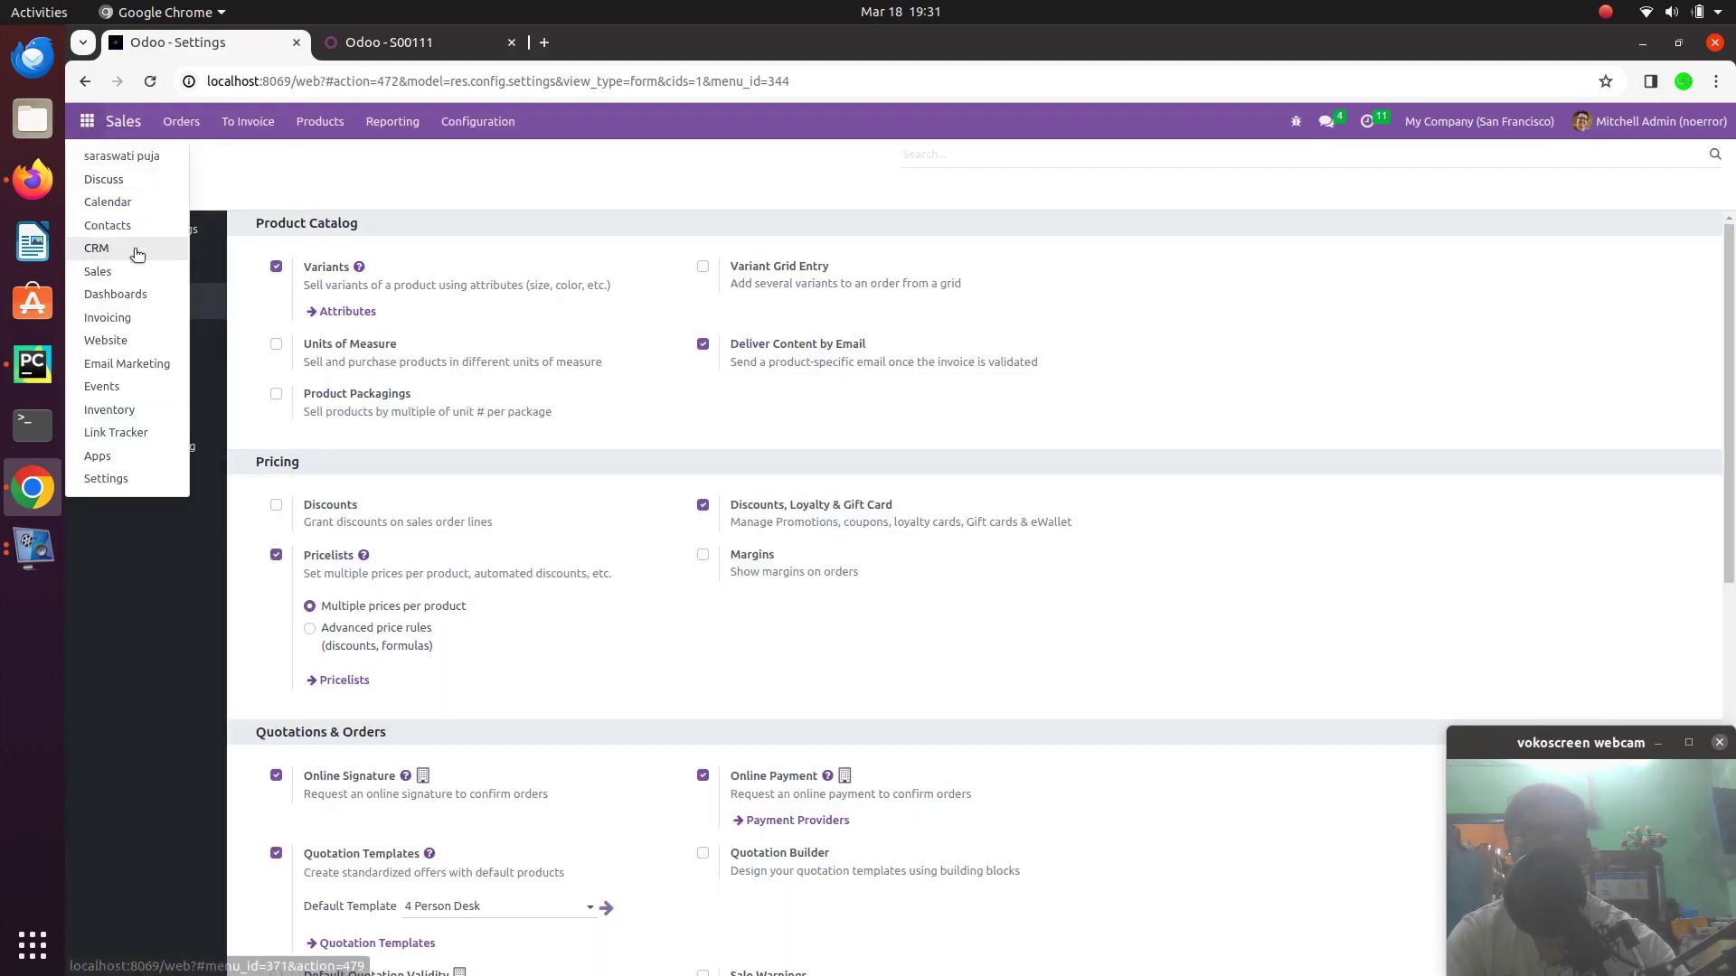
pyautogui.click(133, 281)
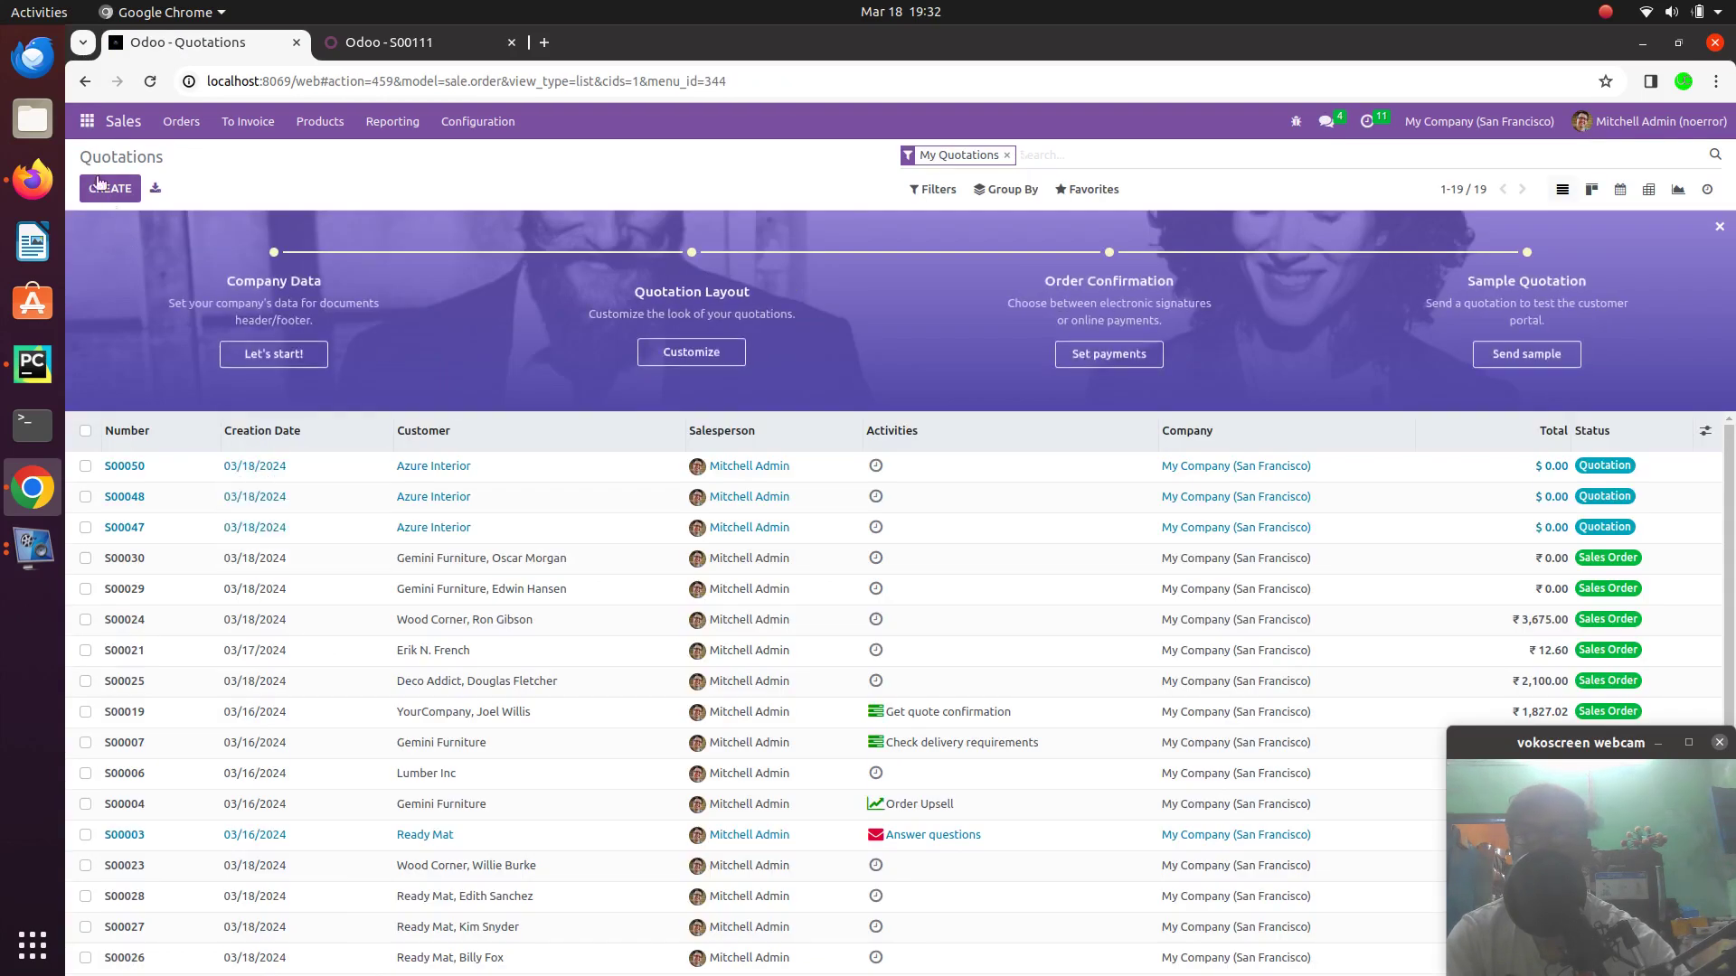
pyautogui.click(98, 186)
pyautogui.click(366, 346)
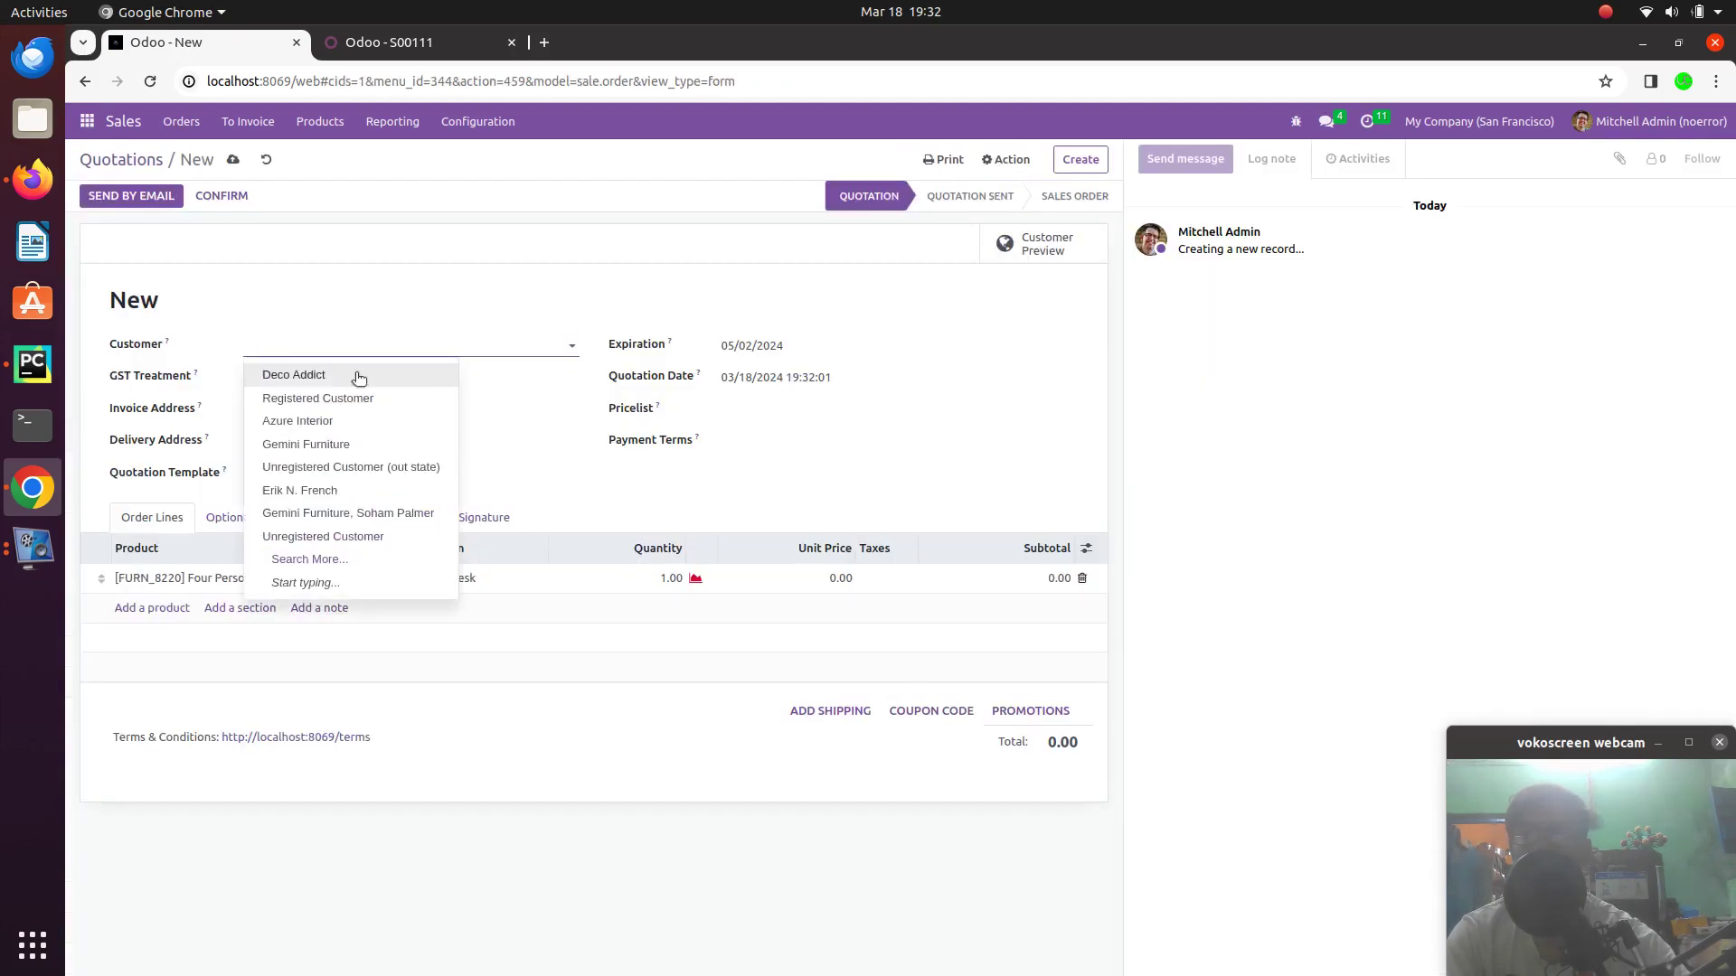
pyautogui.click(353, 501)
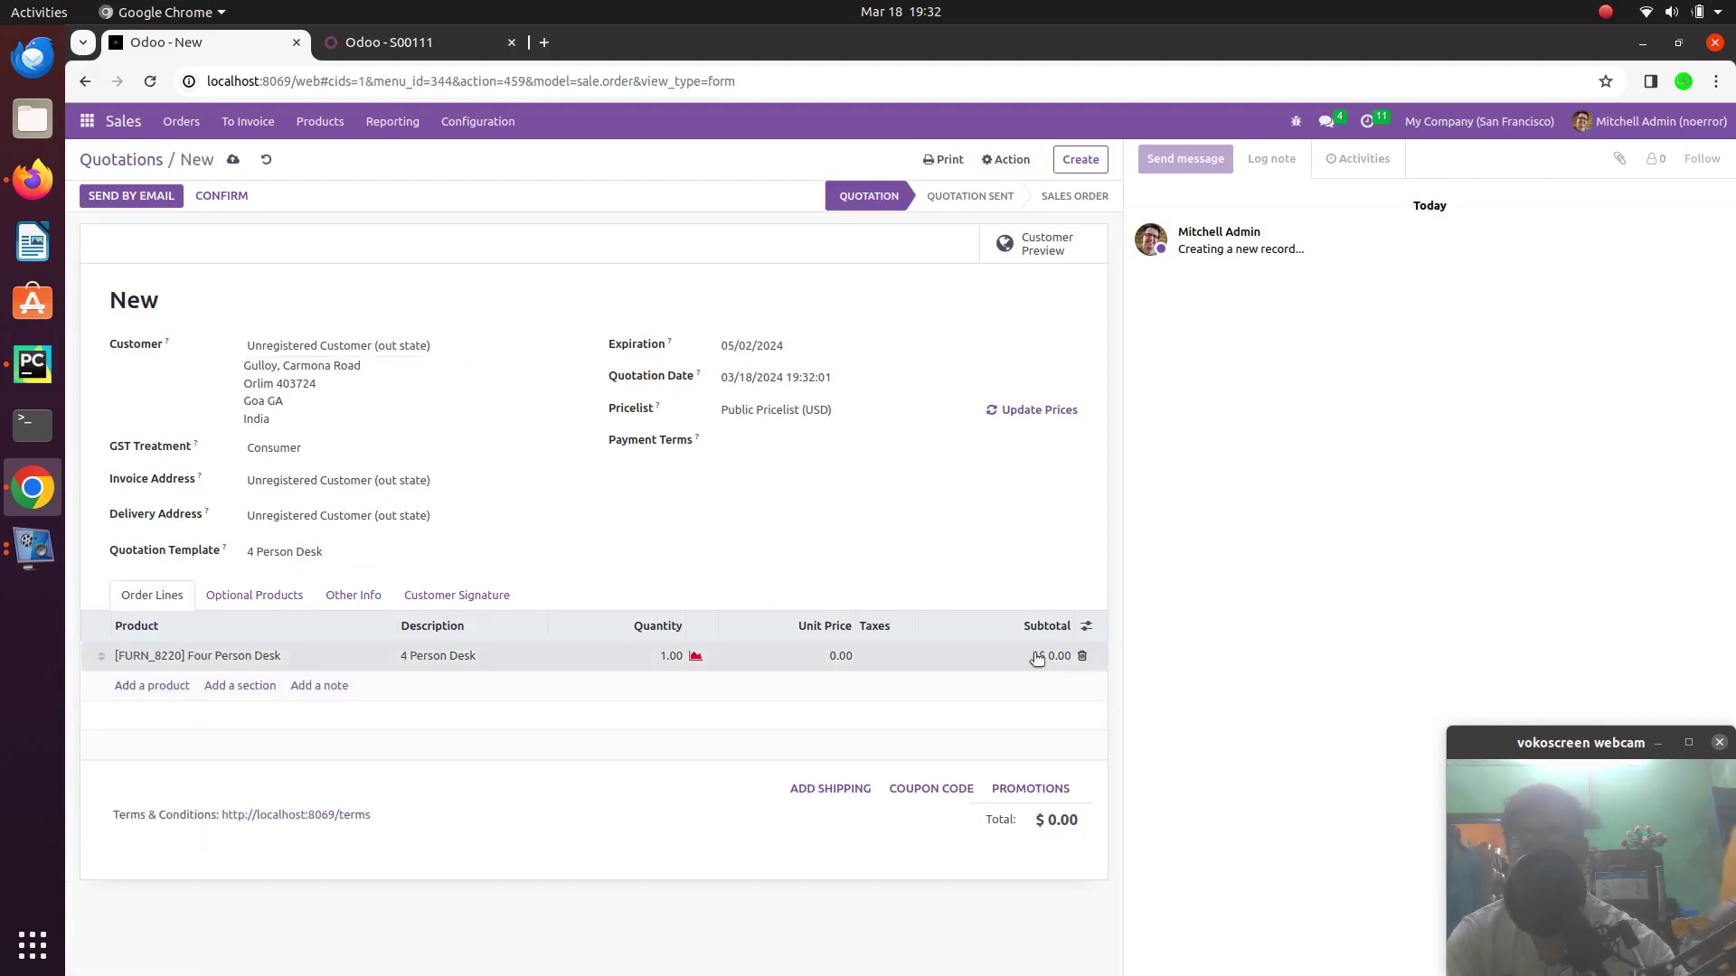
# Replace the Four Person Desk order line with Chair floor protection, and save and confirm the quotation
pyautogui.click(1082, 655)
pyautogui.click(147, 654)
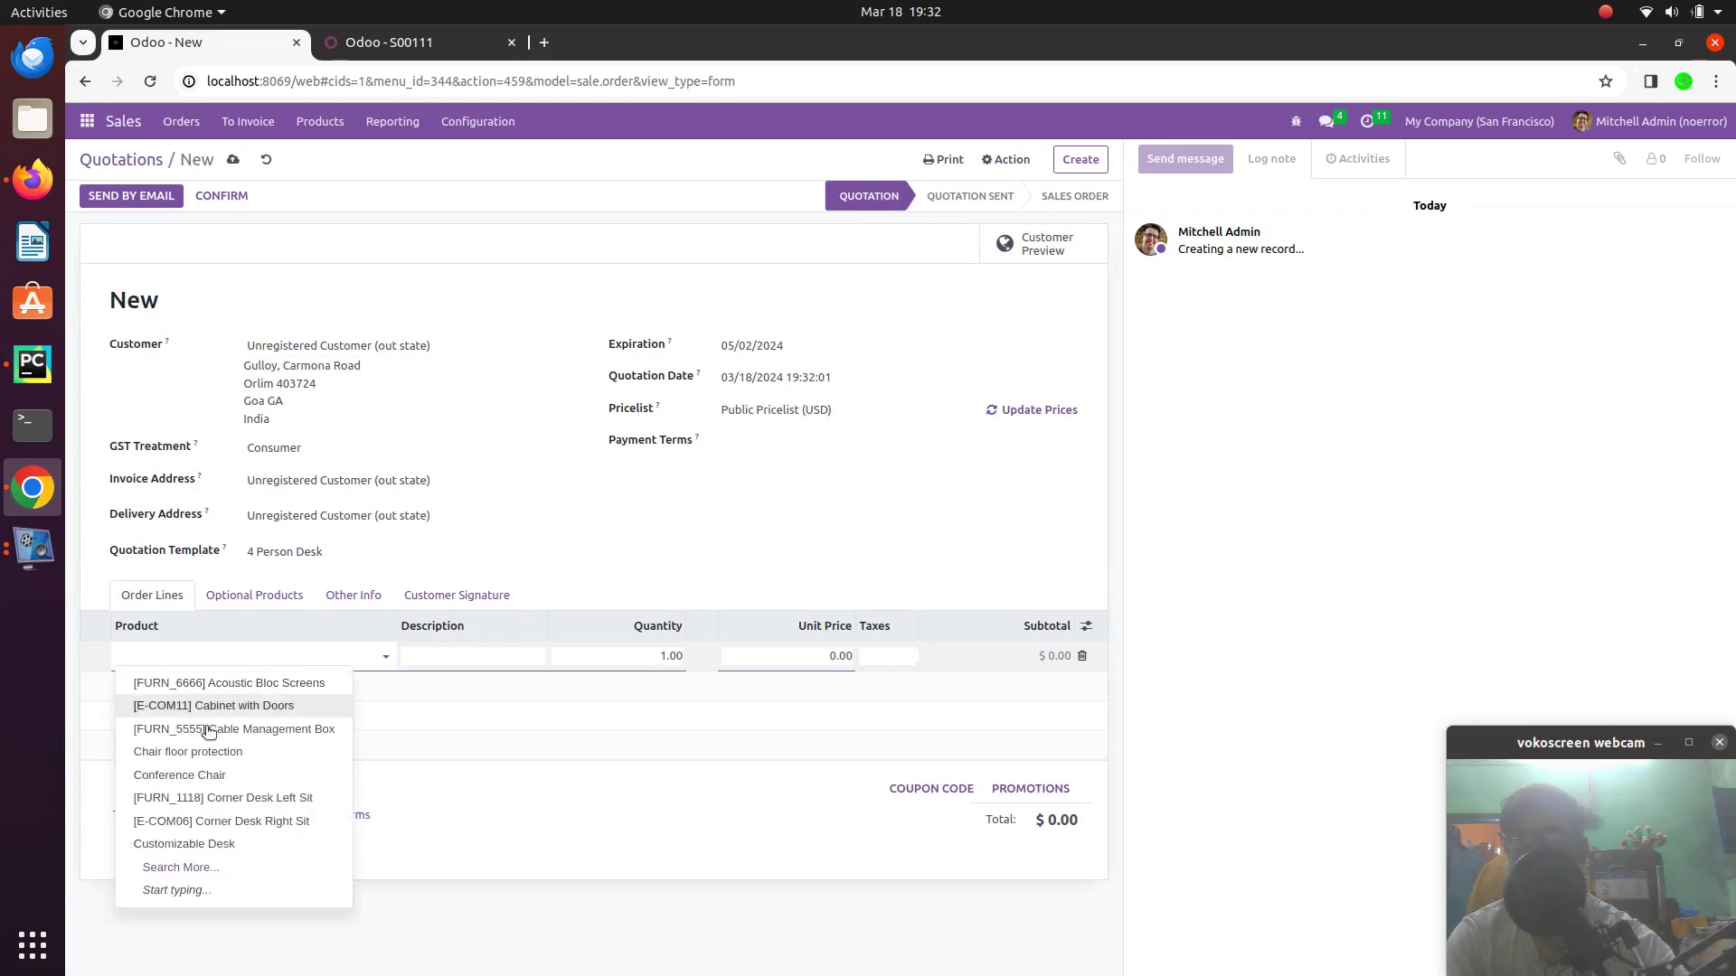
pyautogui.click(208, 751)
pyautogui.click(659, 845)
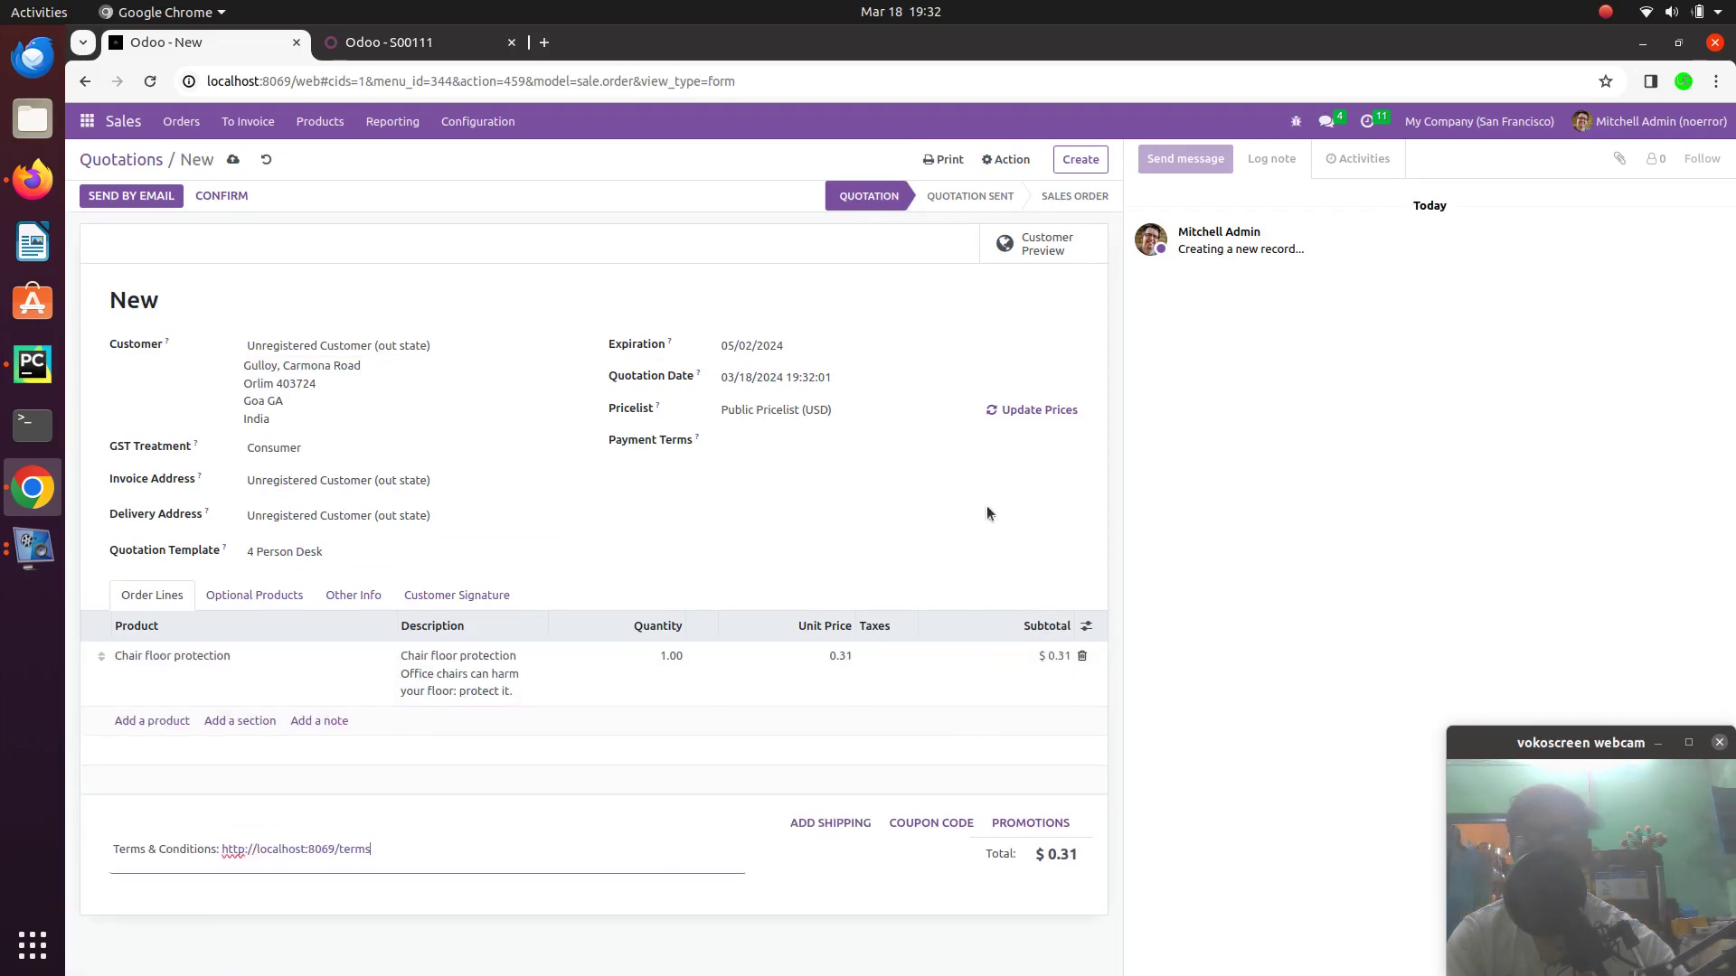
pyautogui.click(232, 160)
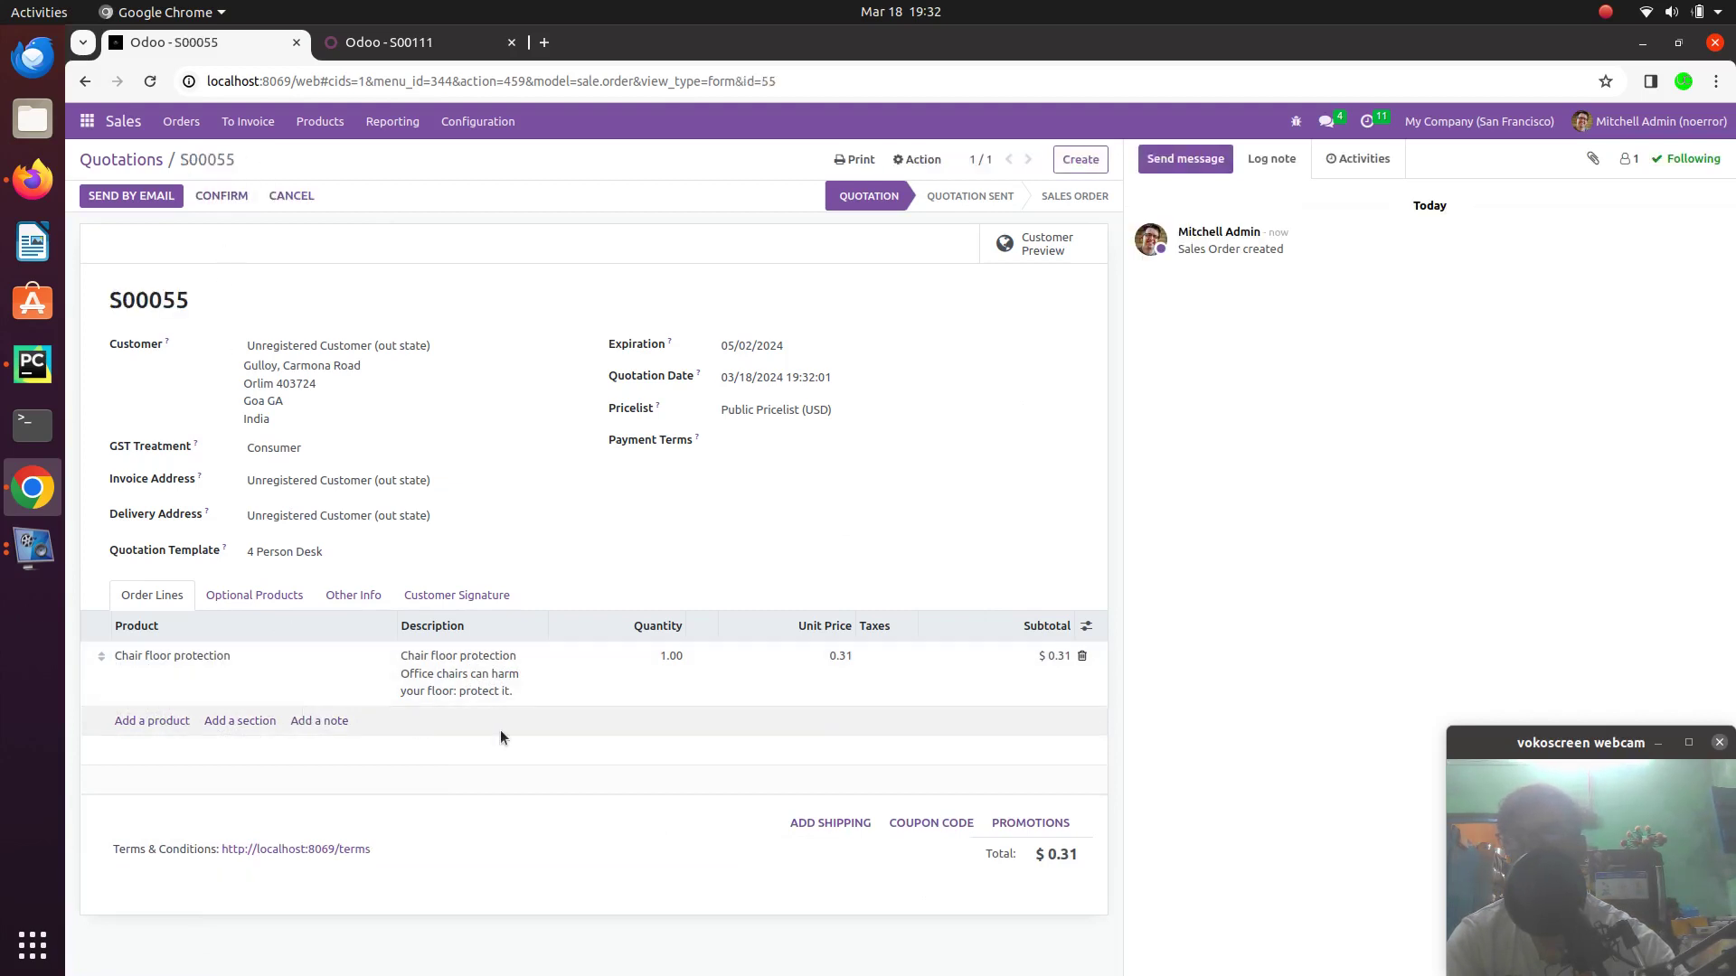
pyautogui.click(222, 196)
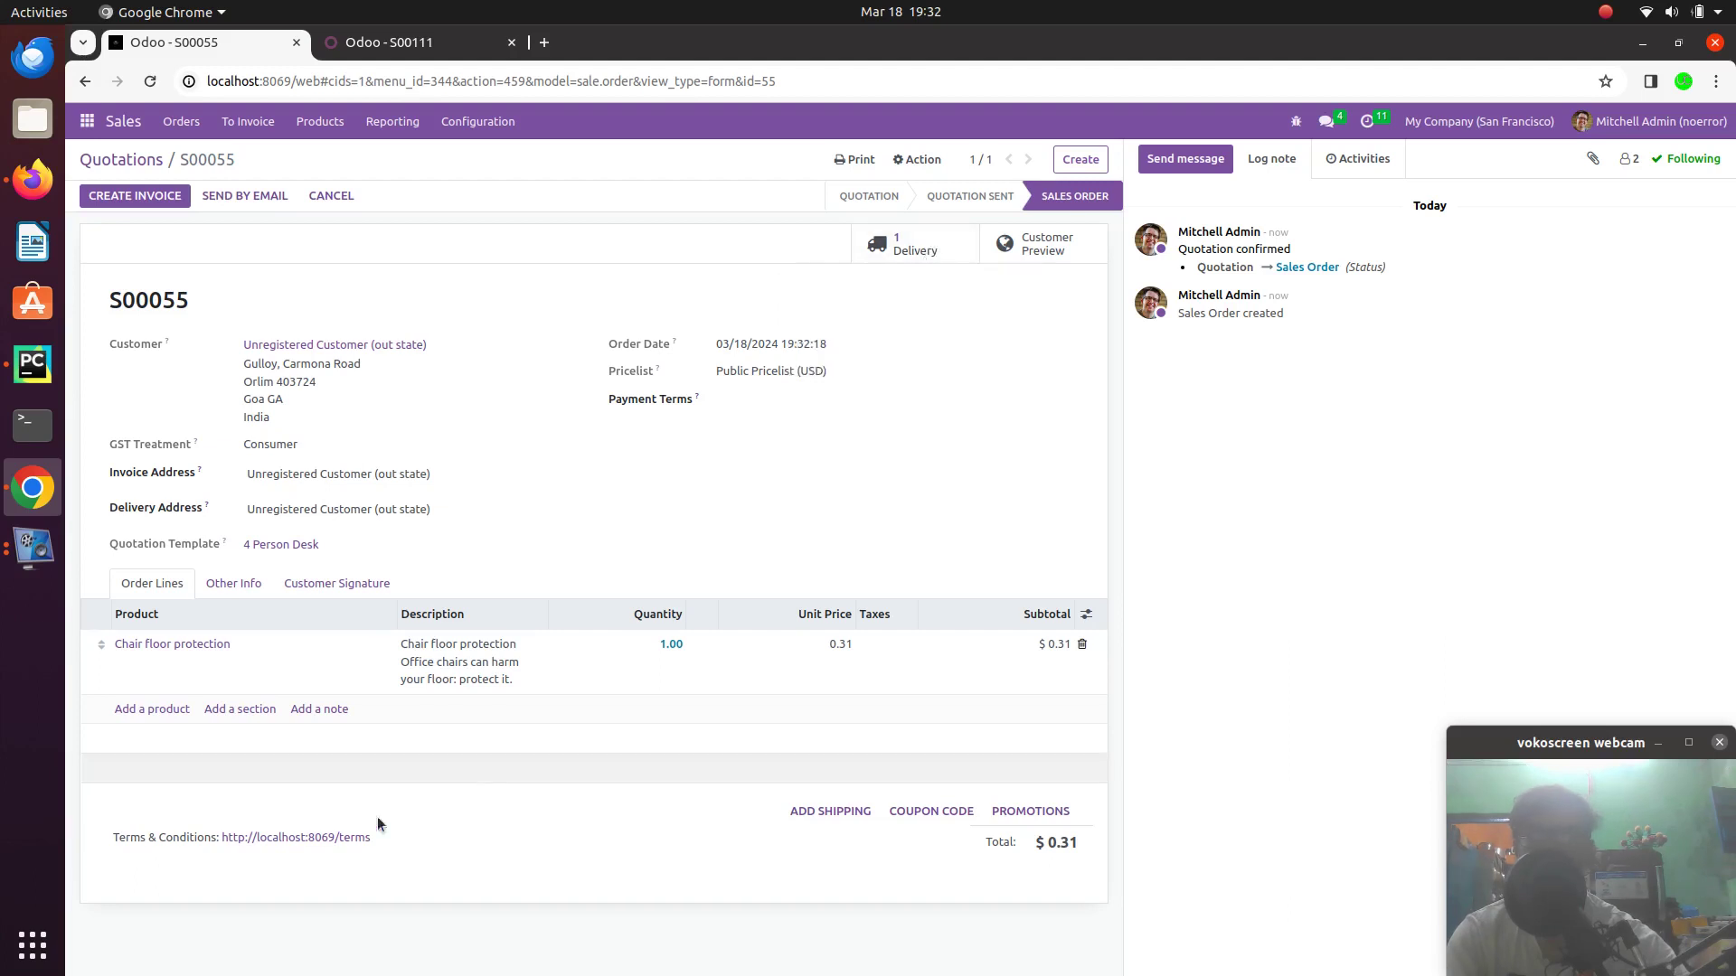
# Add shipping to the order with the Free delivery charges method
pyautogui.click(825, 825)
pyautogui.click(628, 212)
pyautogui.click(647, 210)
pyautogui.click(662, 214)
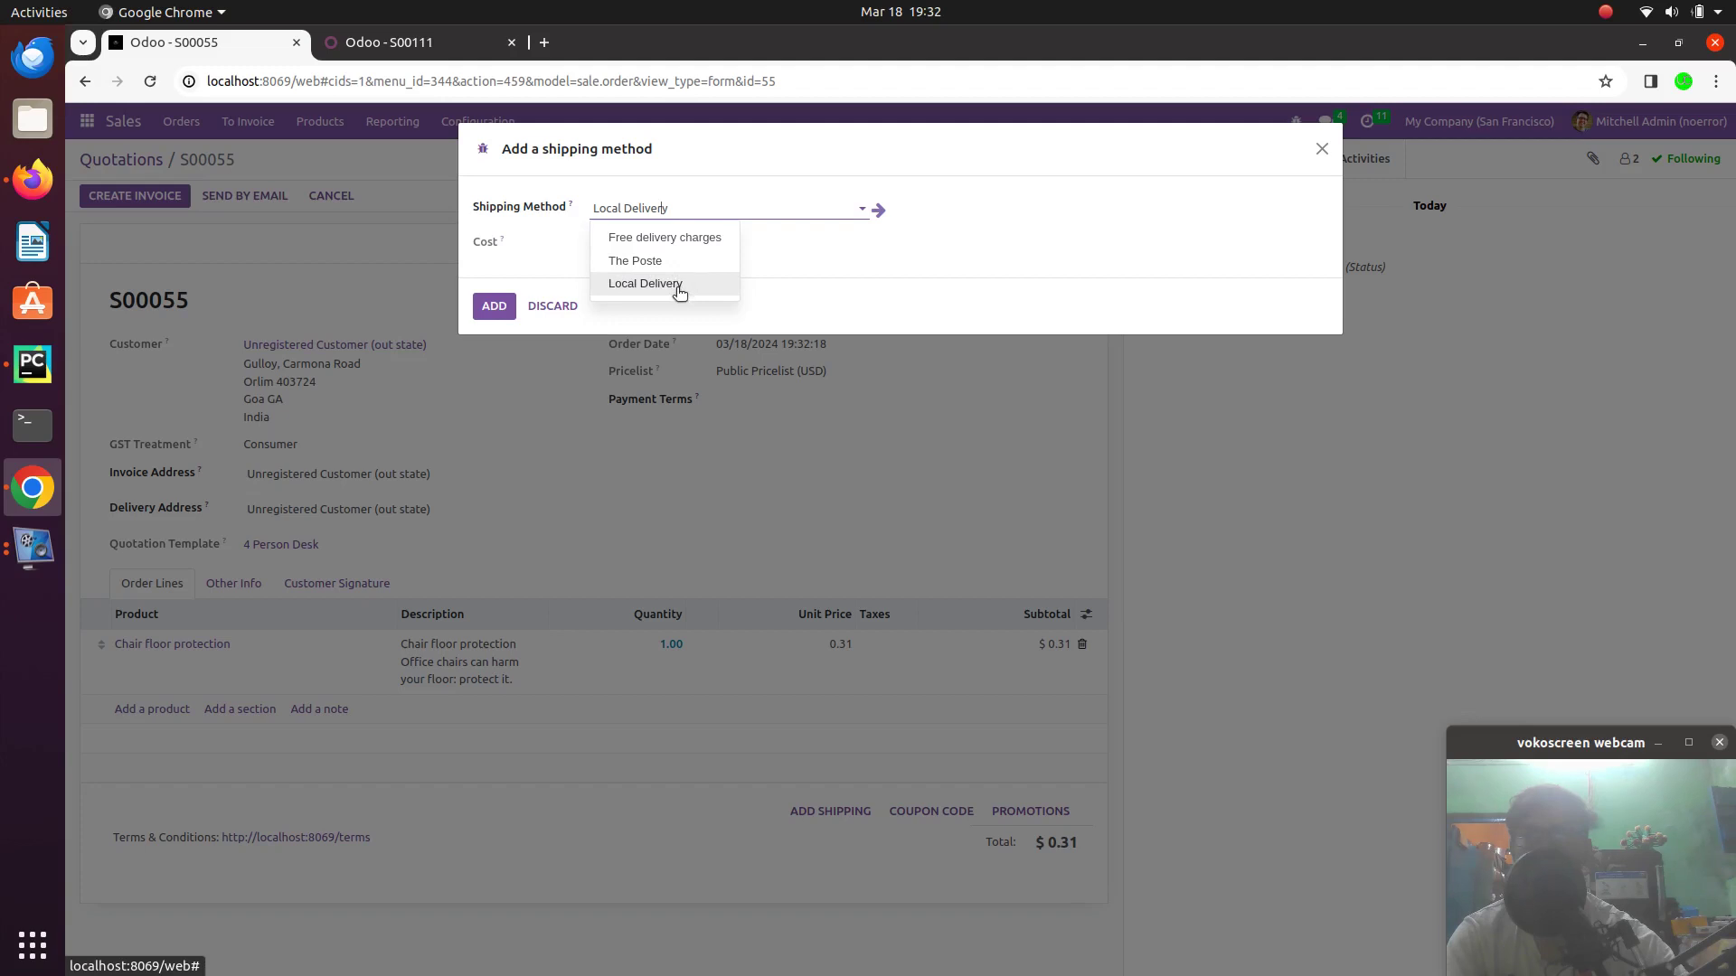
pyautogui.click(664, 238)
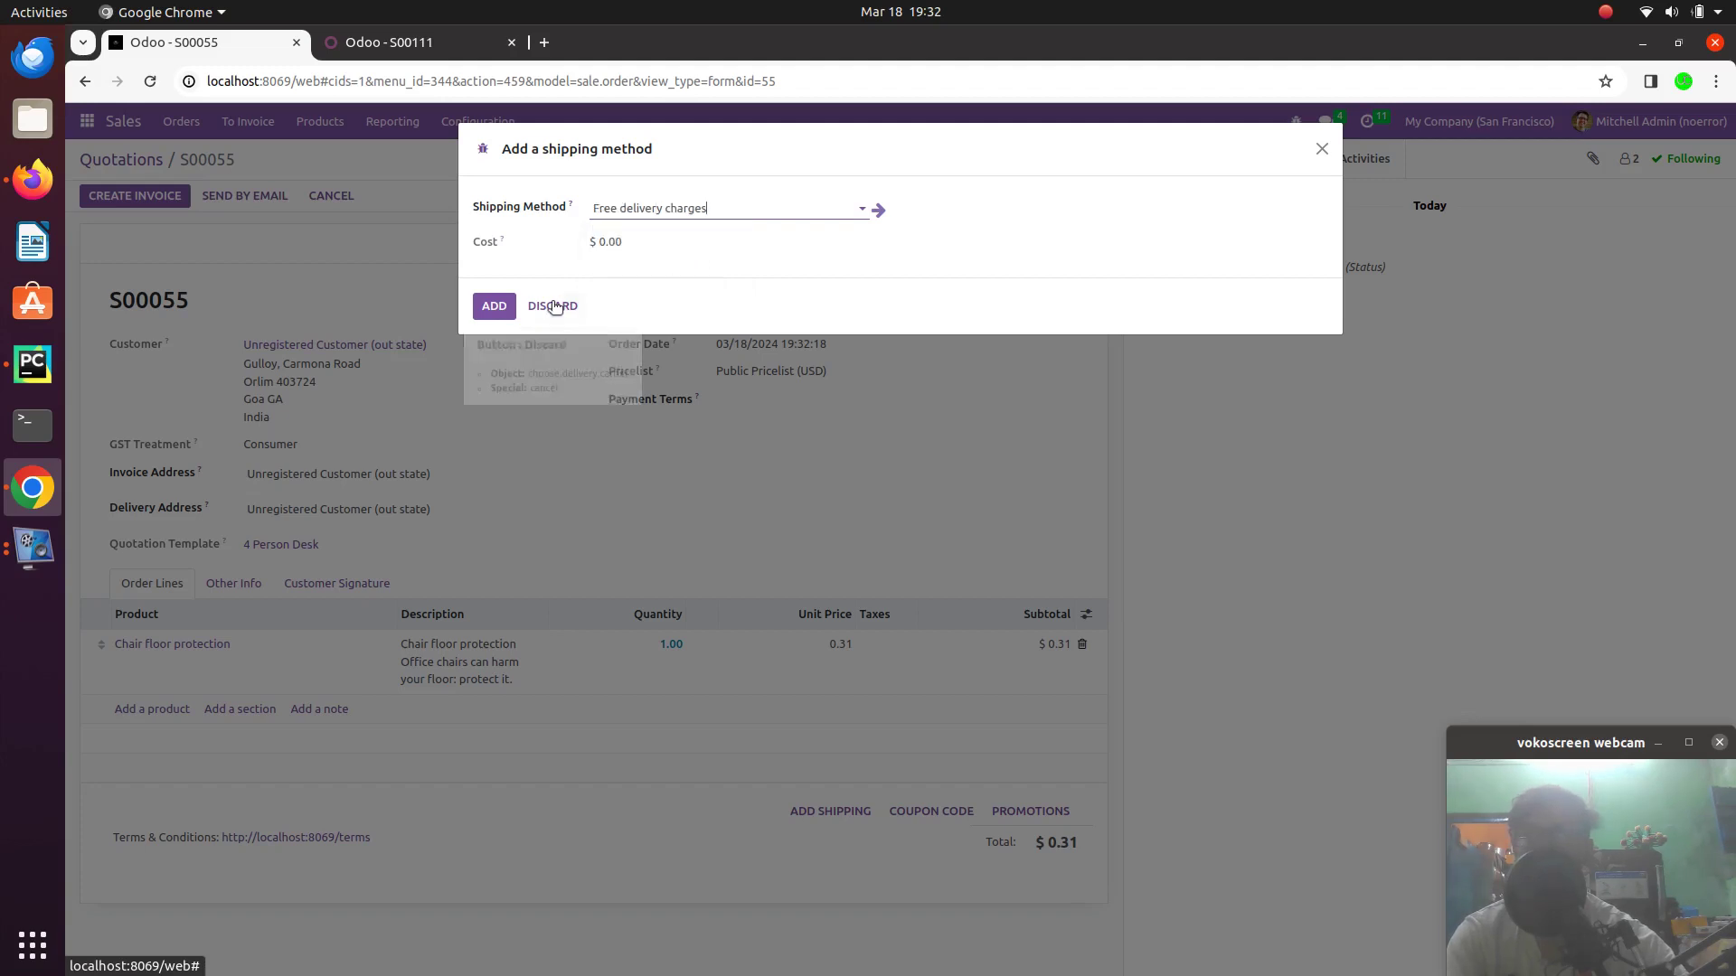
pyautogui.click(495, 306)
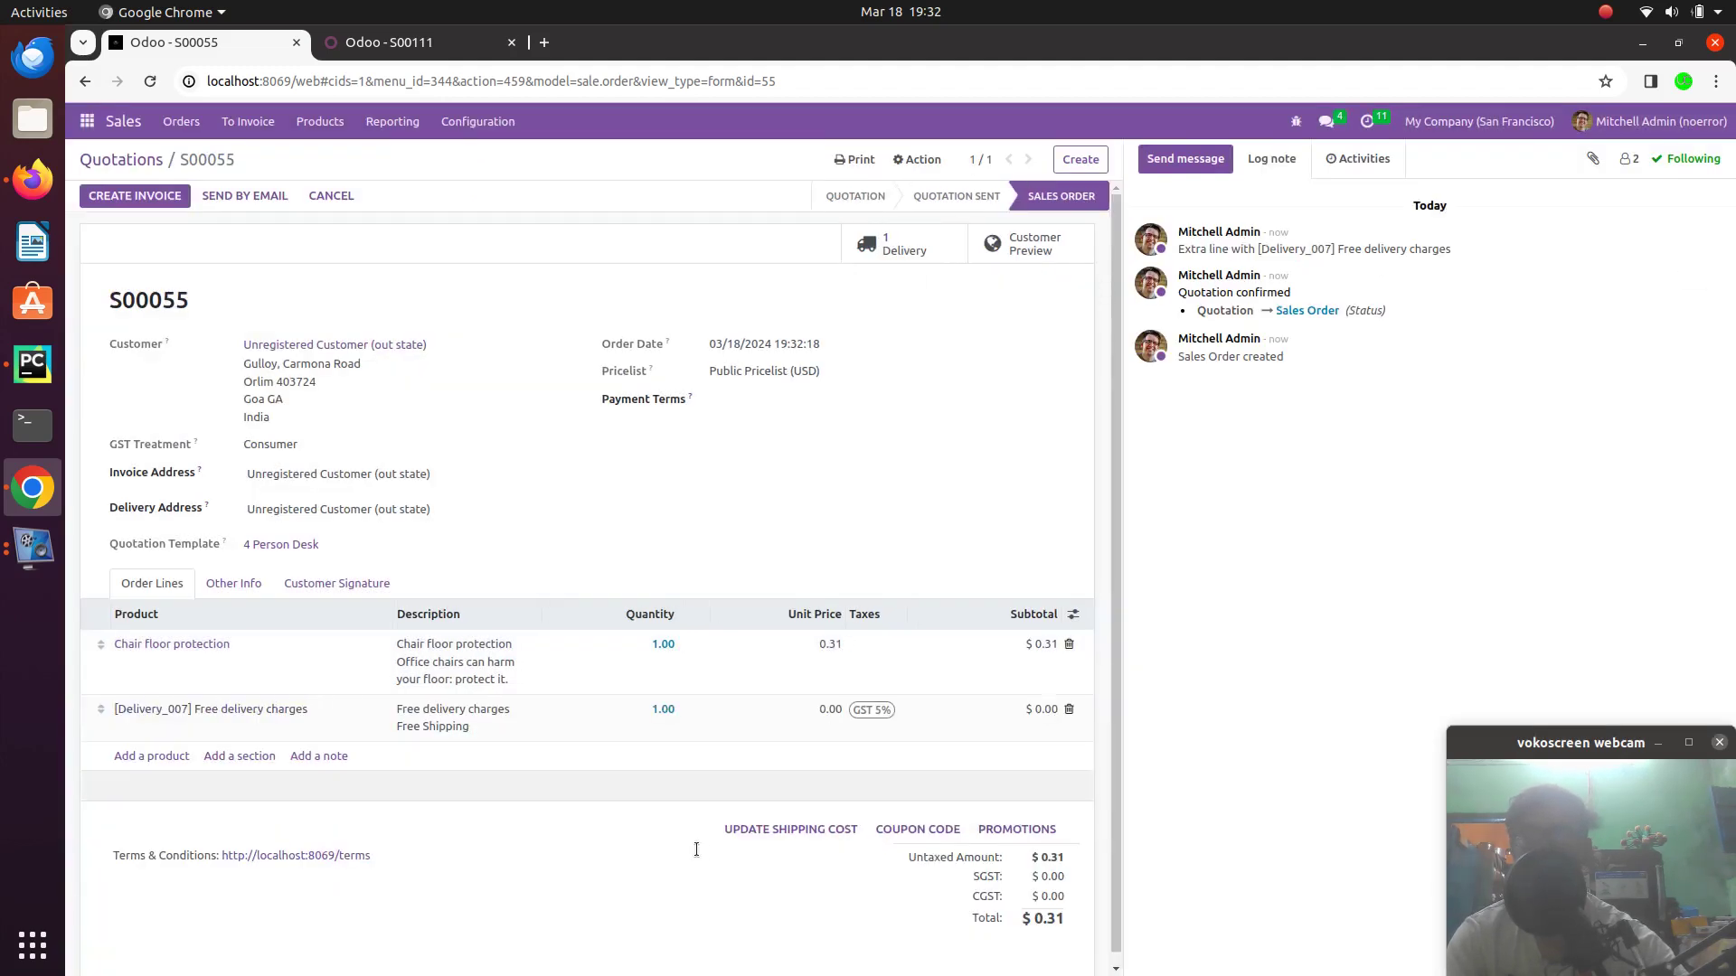
# Create a regular invoice from the sales order, open the draft and confirm it
pyautogui.scroll(-1, 895, 886)
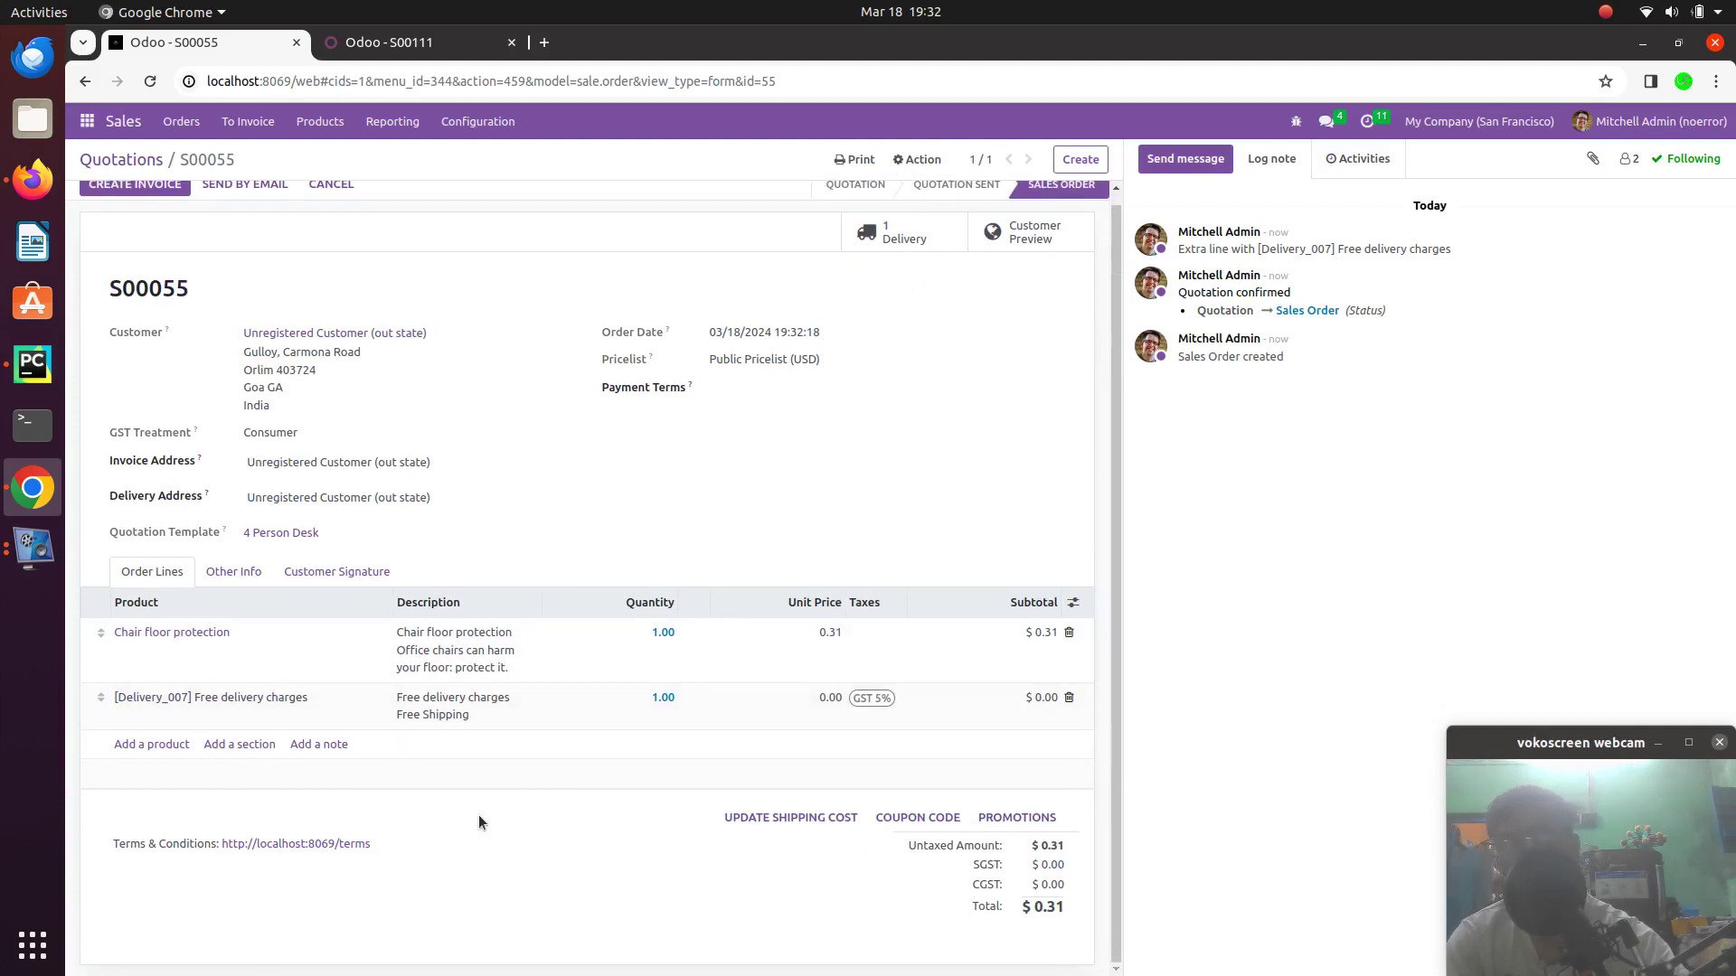
pyautogui.scroll(1, 813, 481)
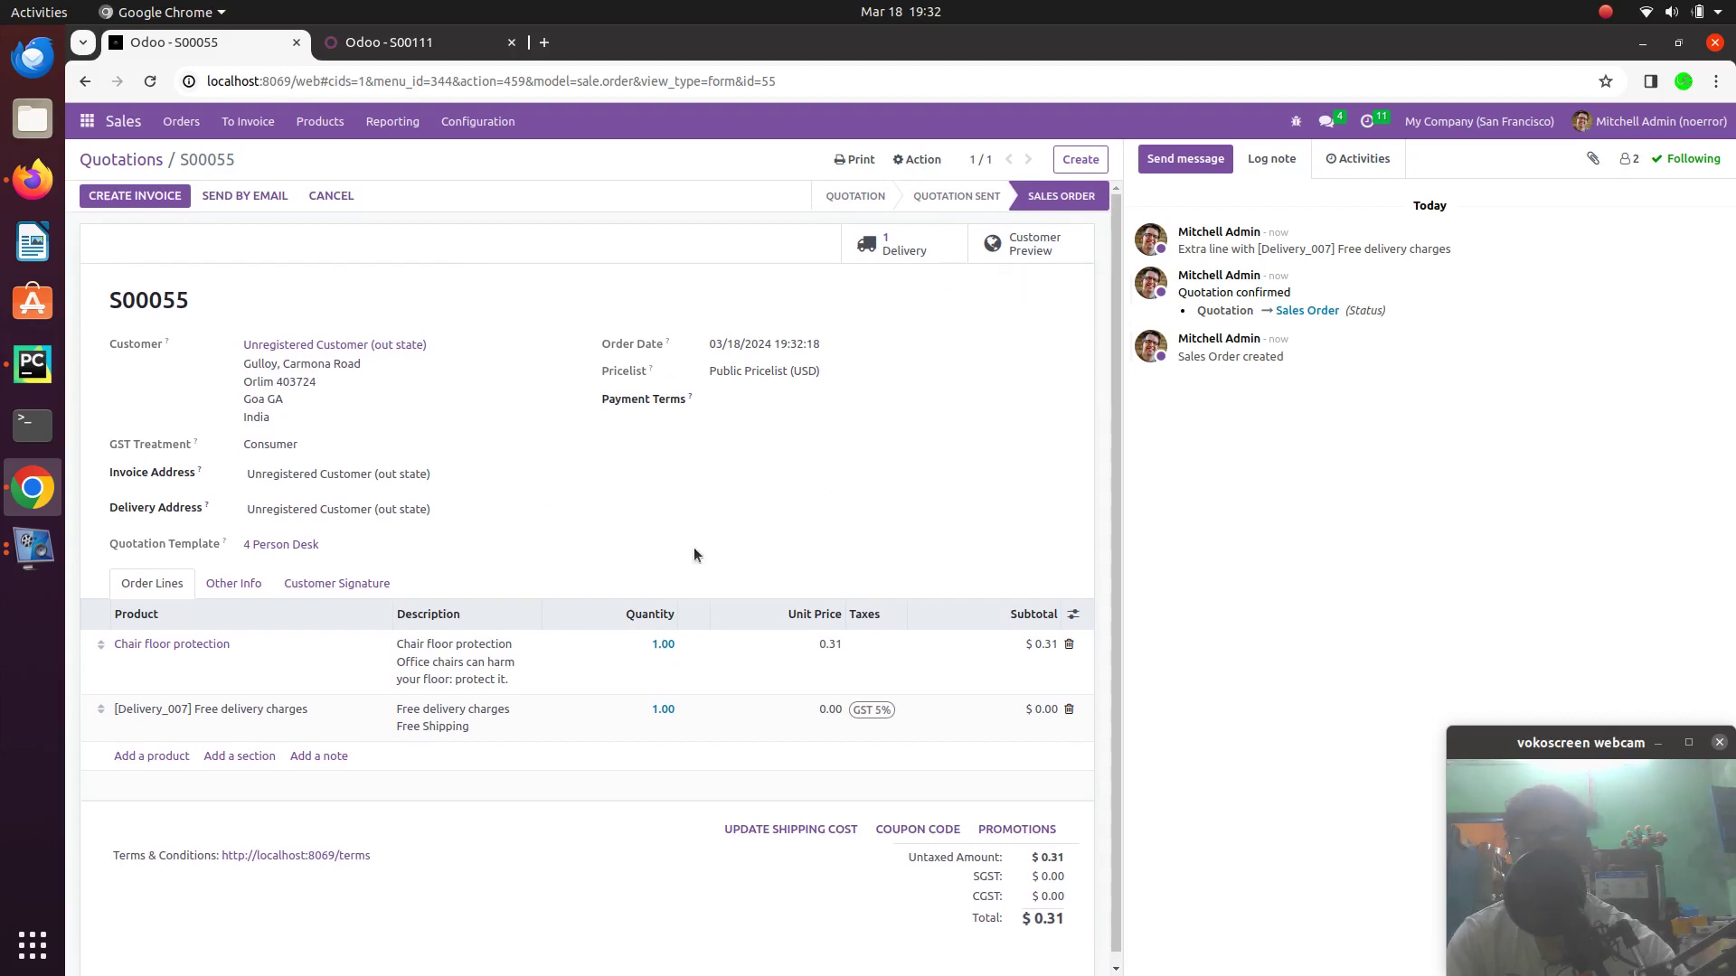
pyautogui.scroll(-1, 687, 546)
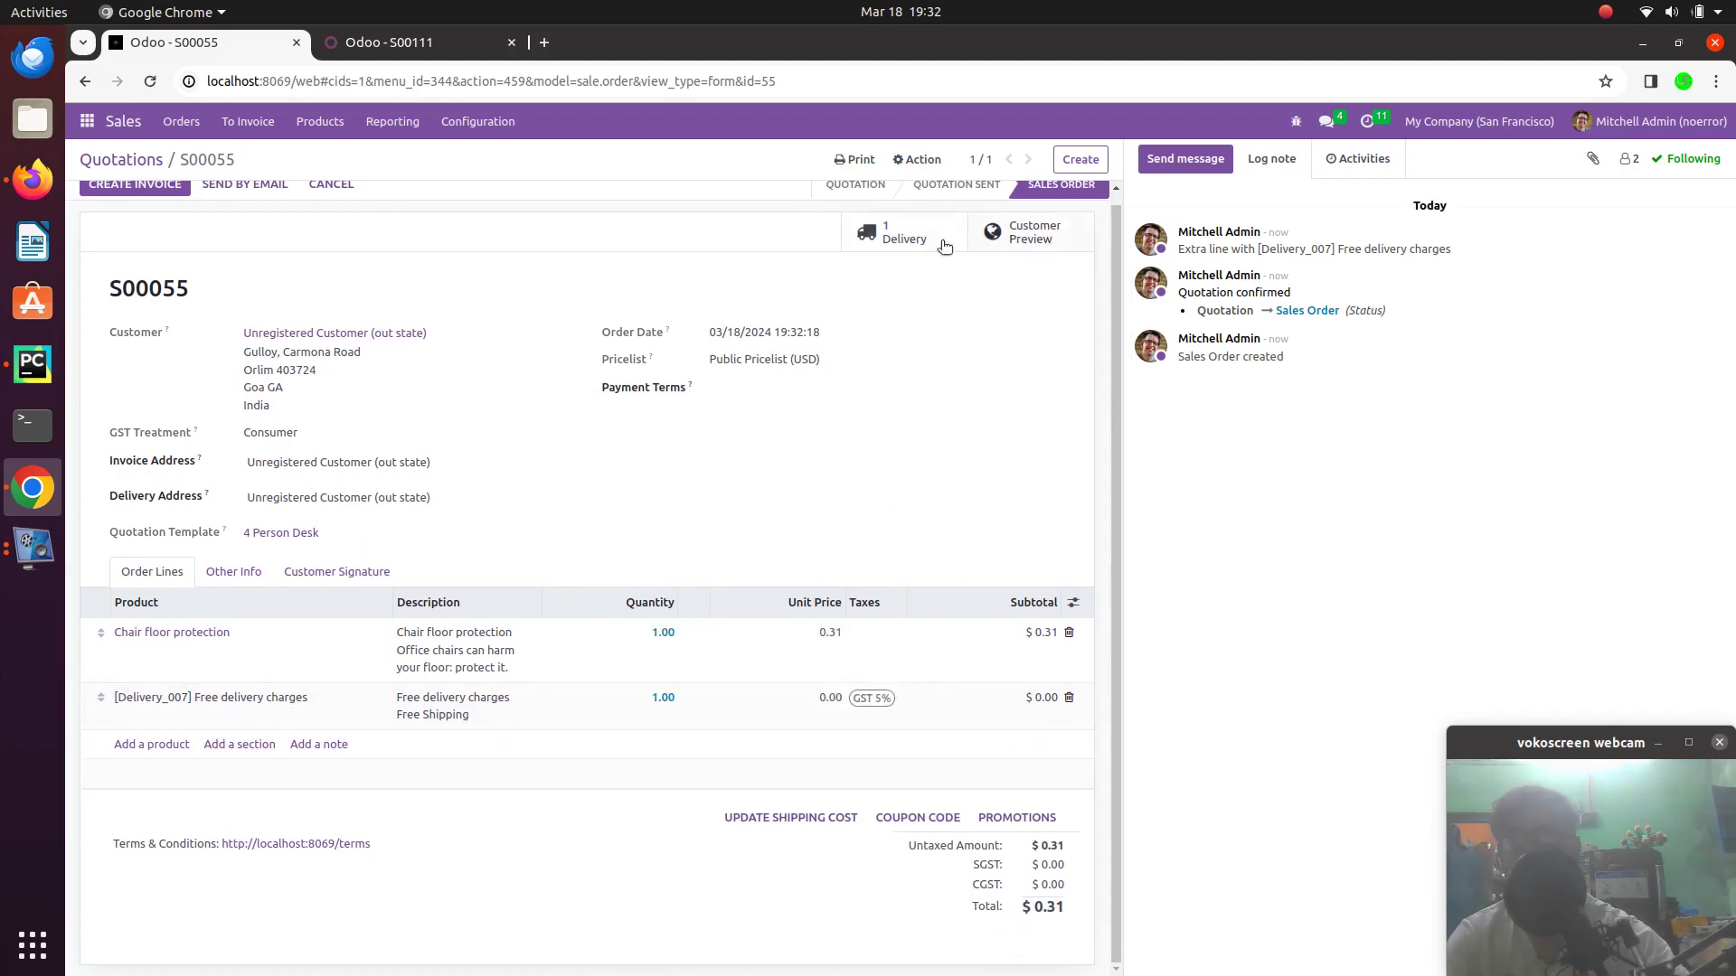
pyautogui.scroll(1, 127, 237)
pyautogui.click(134, 195)
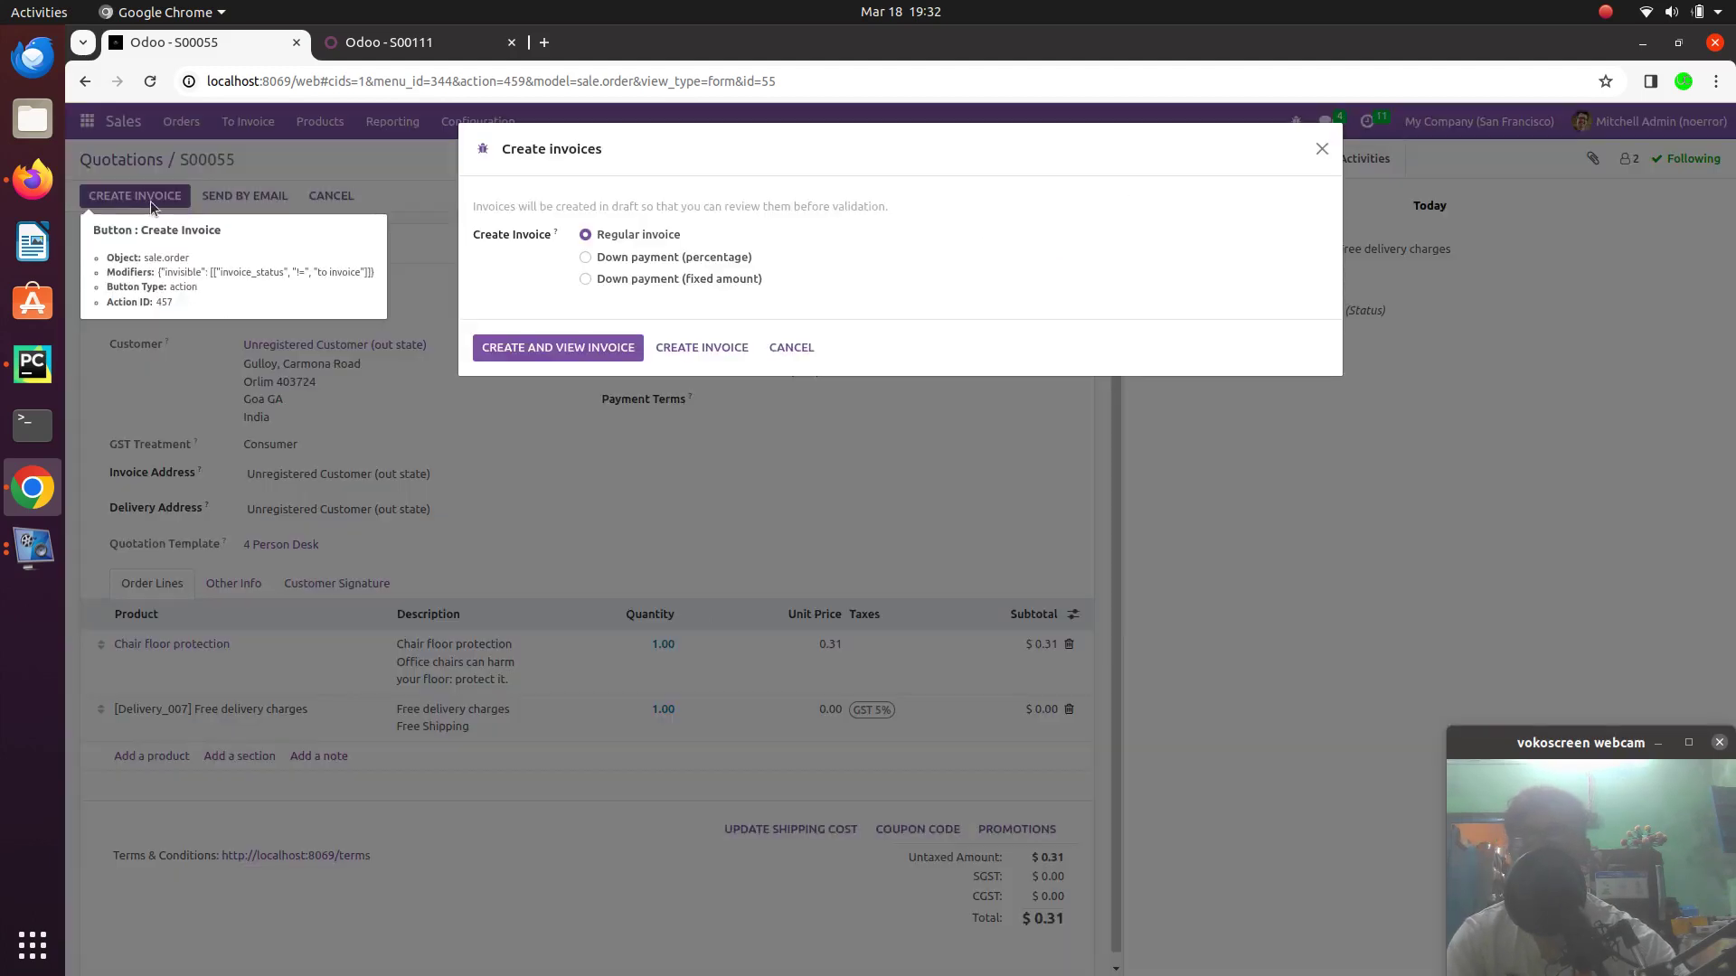
pyautogui.click(558, 348)
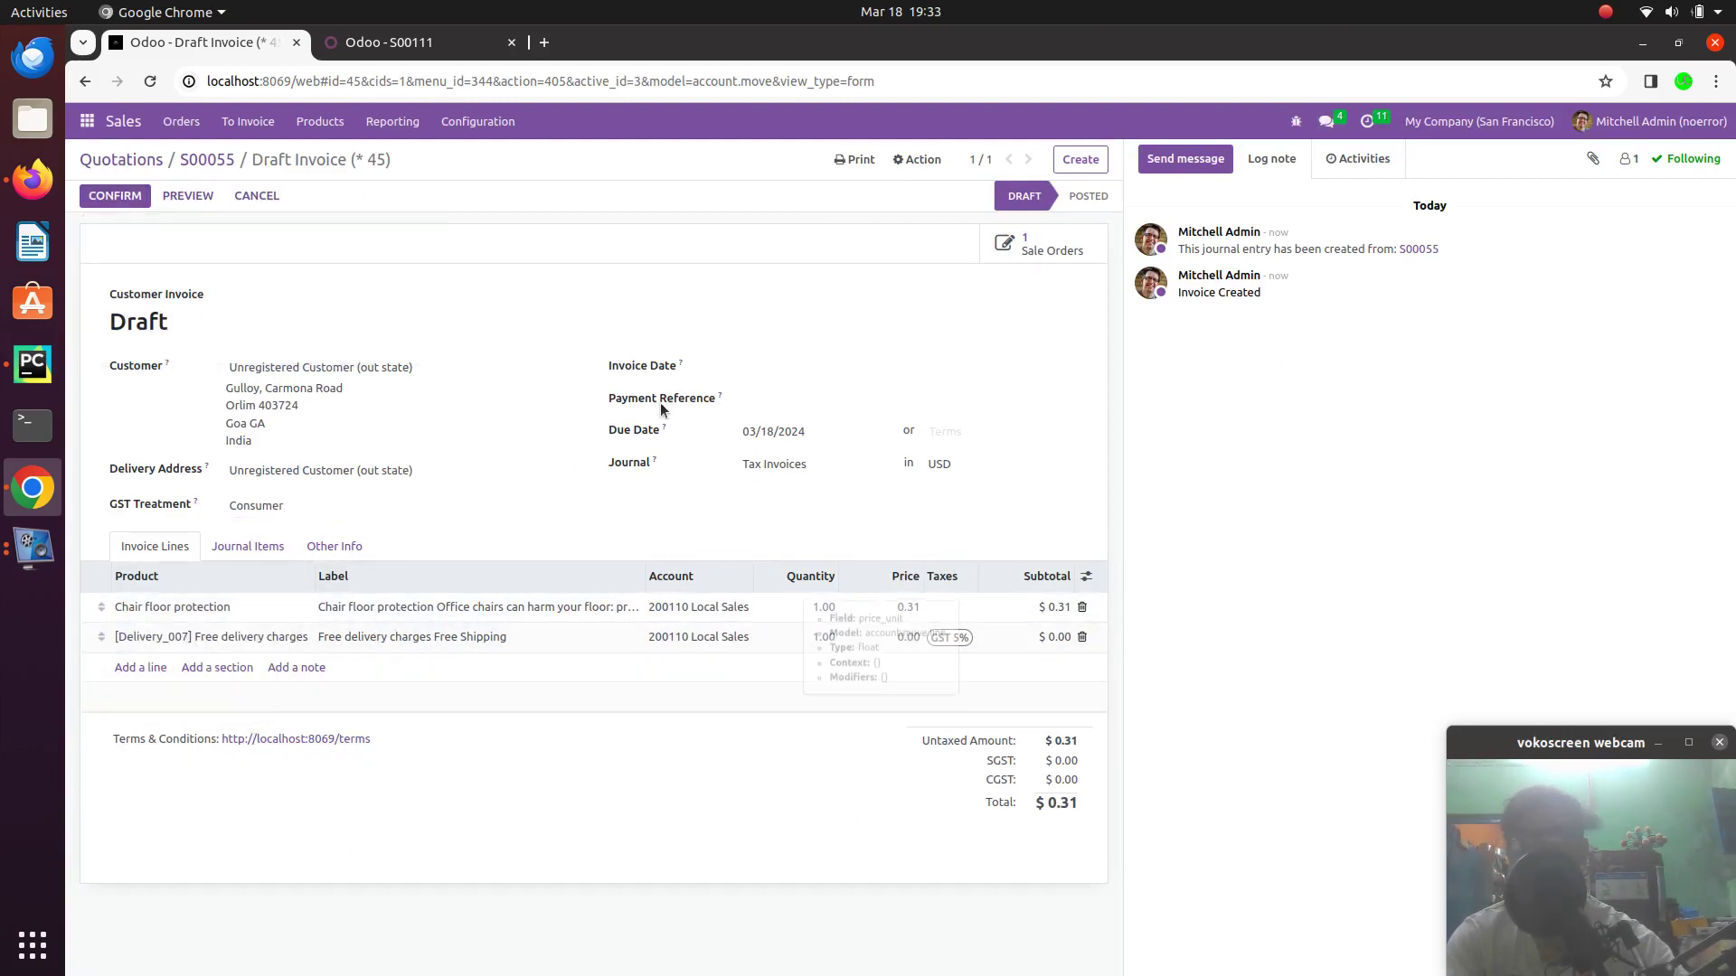
pyautogui.click(115, 196)
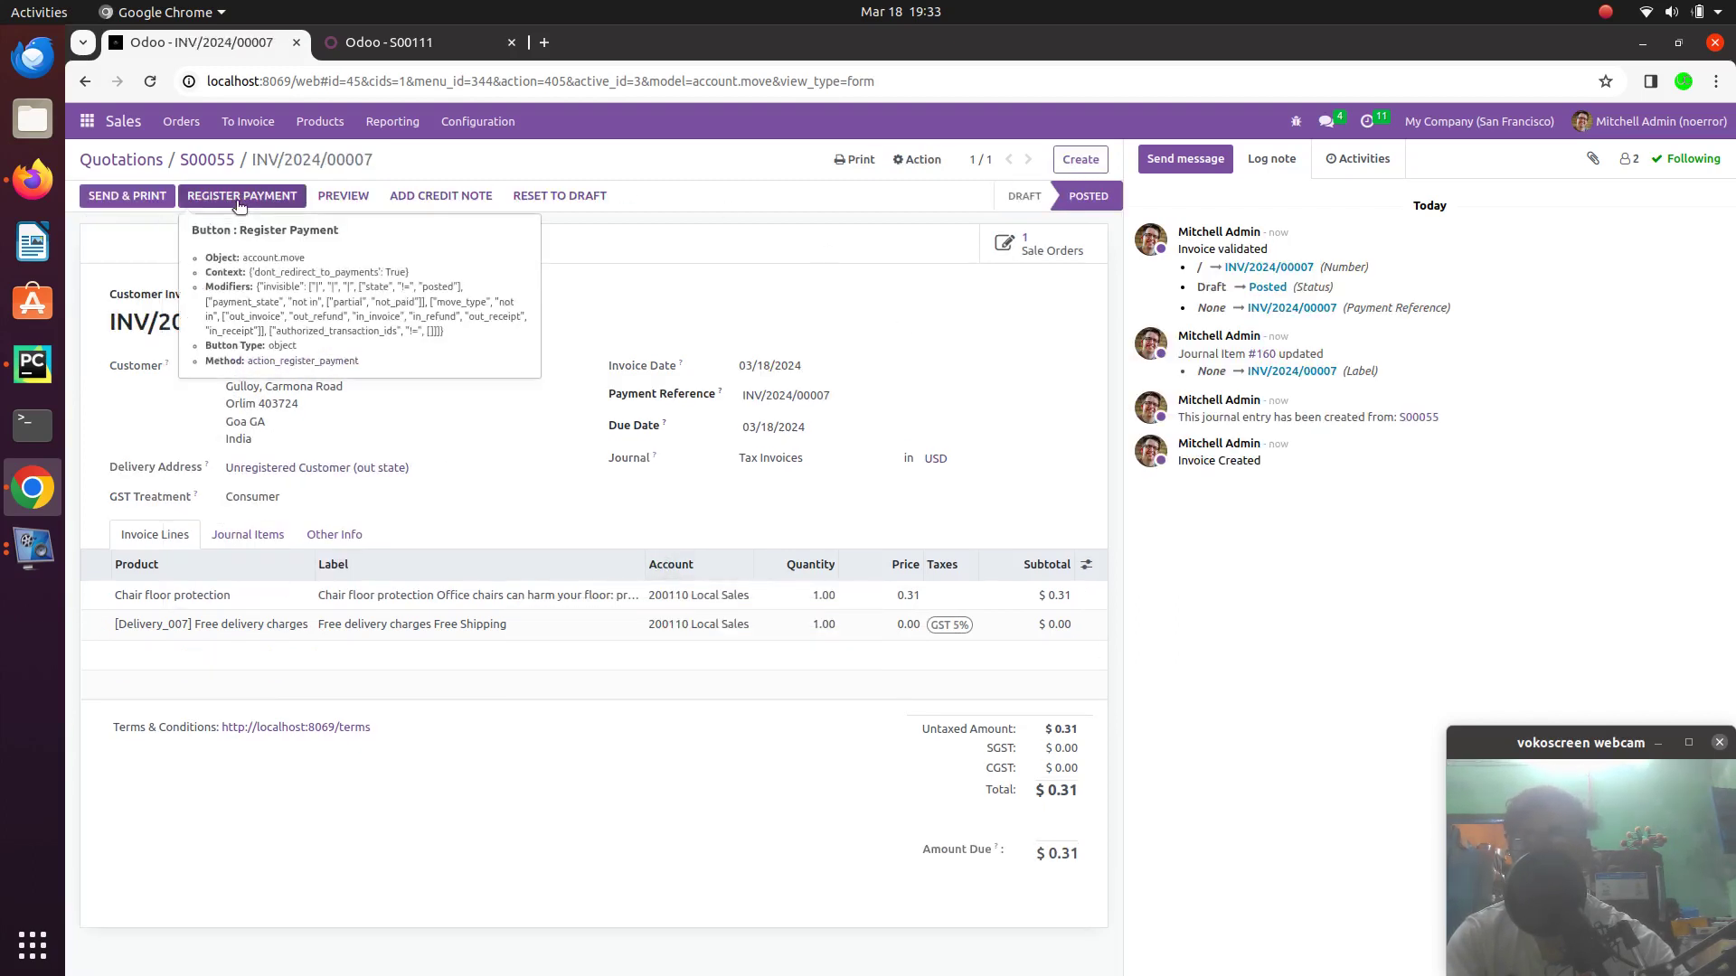
# Check the delivery address contact linked on the invoice, return to the invoice and register its payment
pyautogui.click(310, 469)
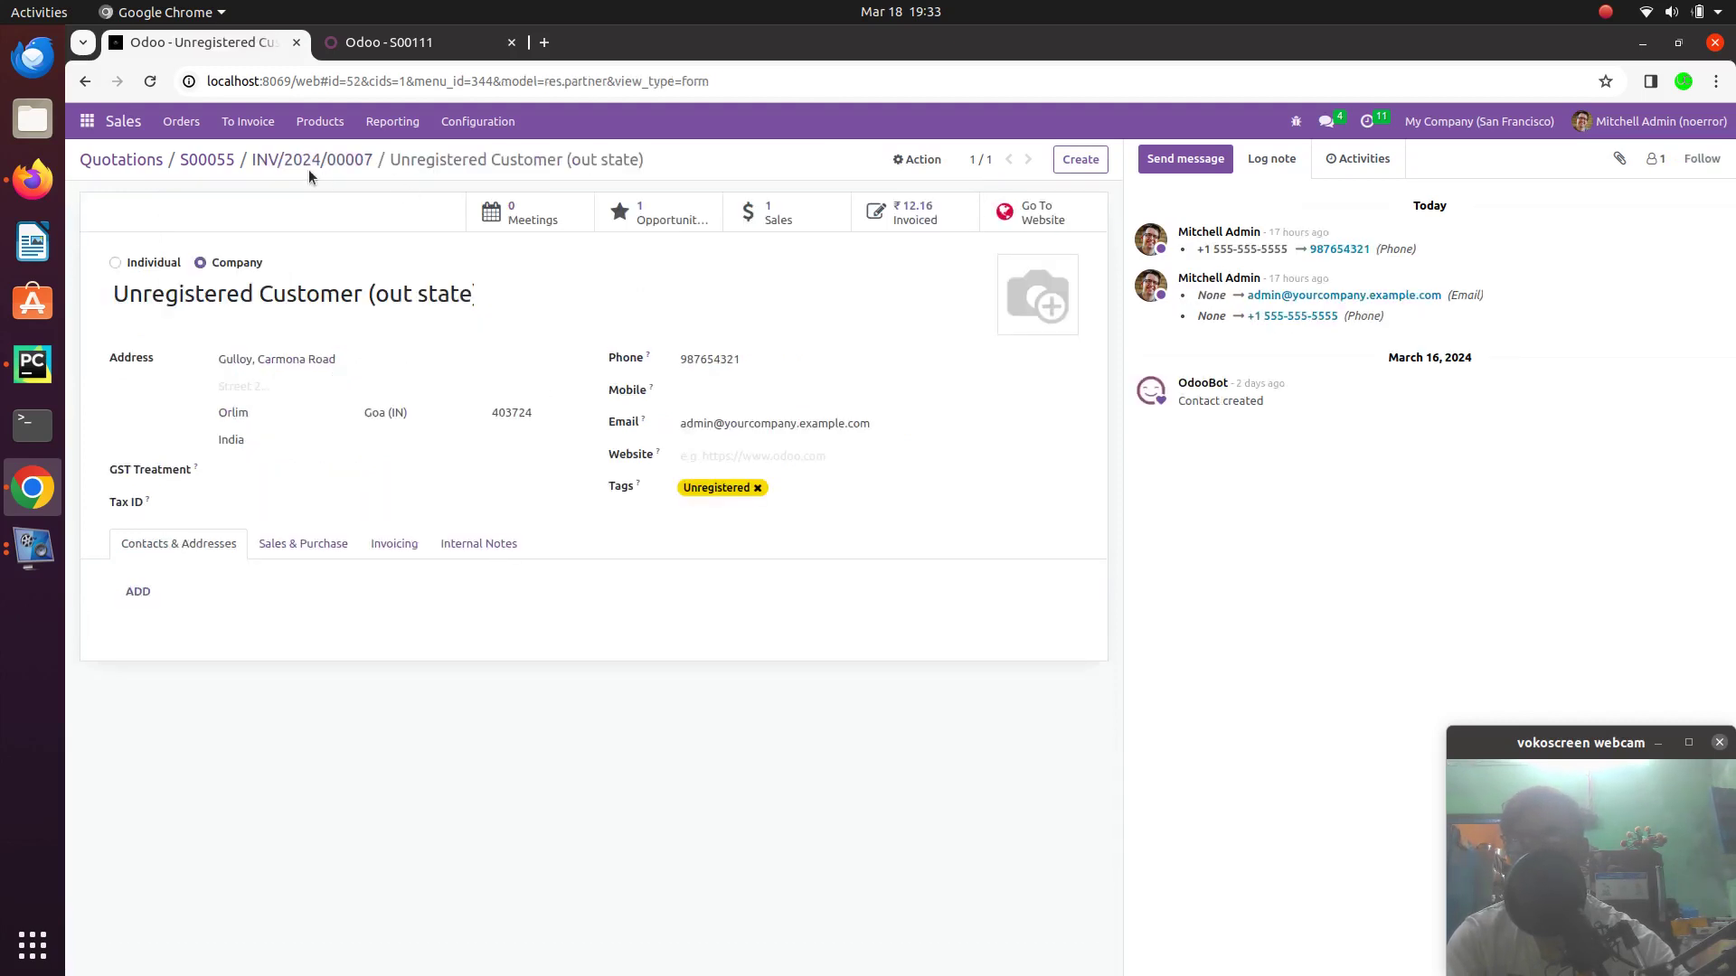
pyautogui.click(340, 162)
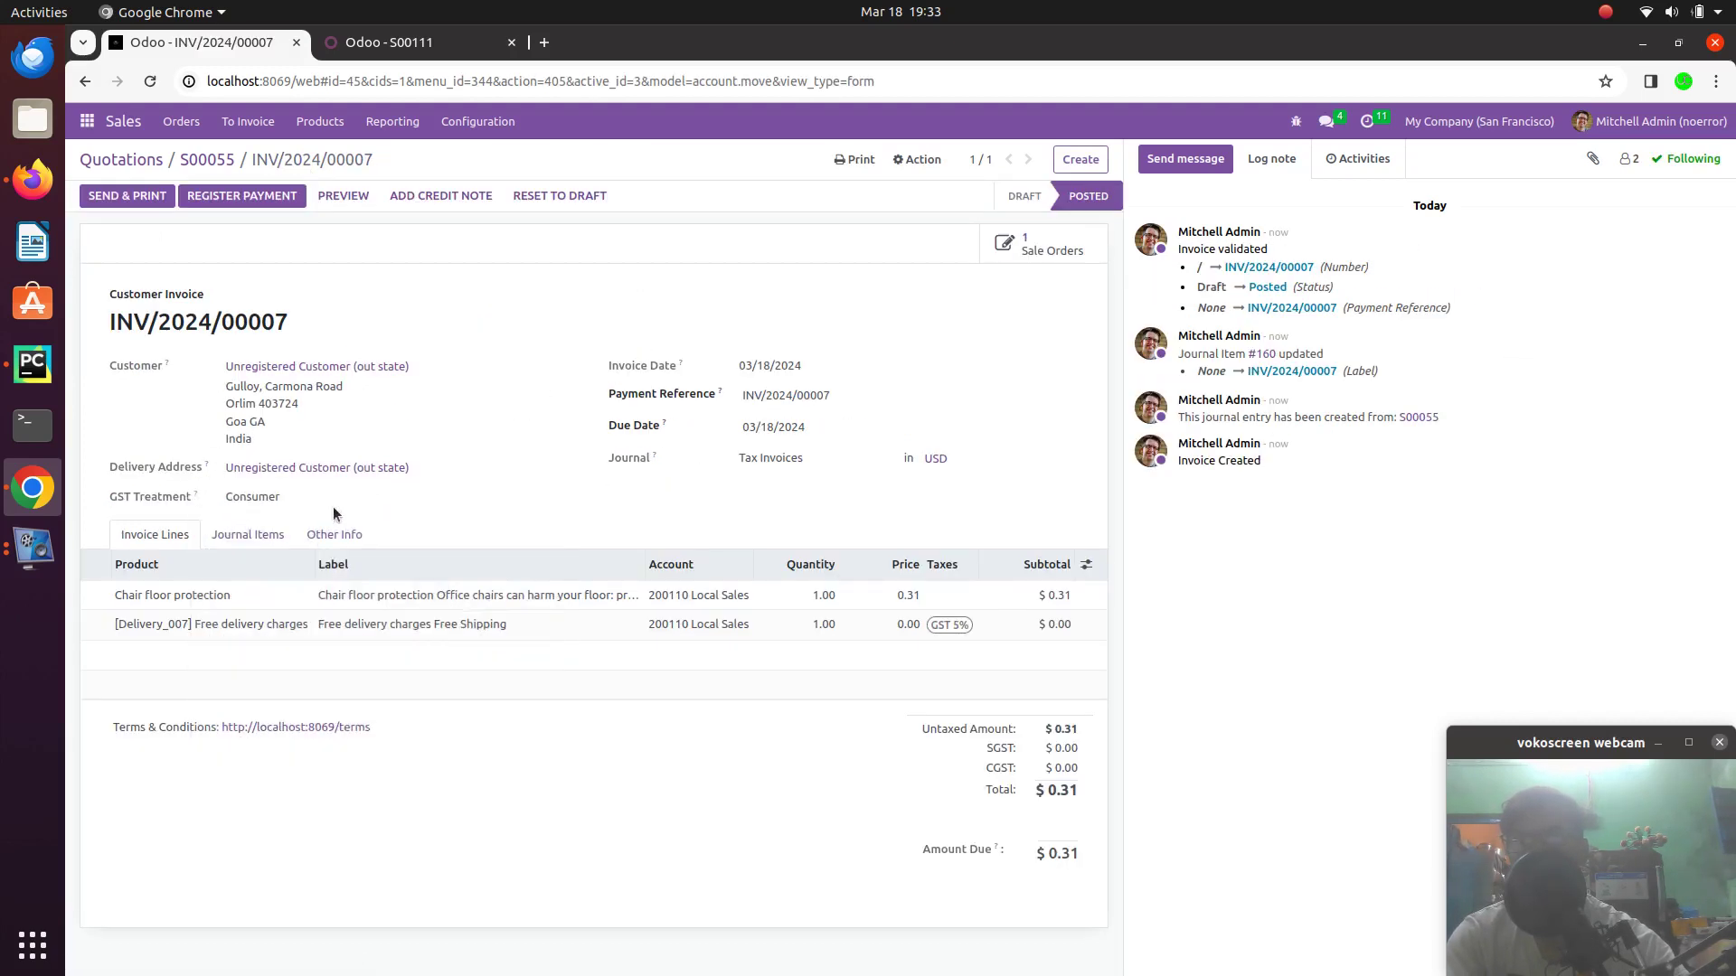
pyautogui.click(412, 470)
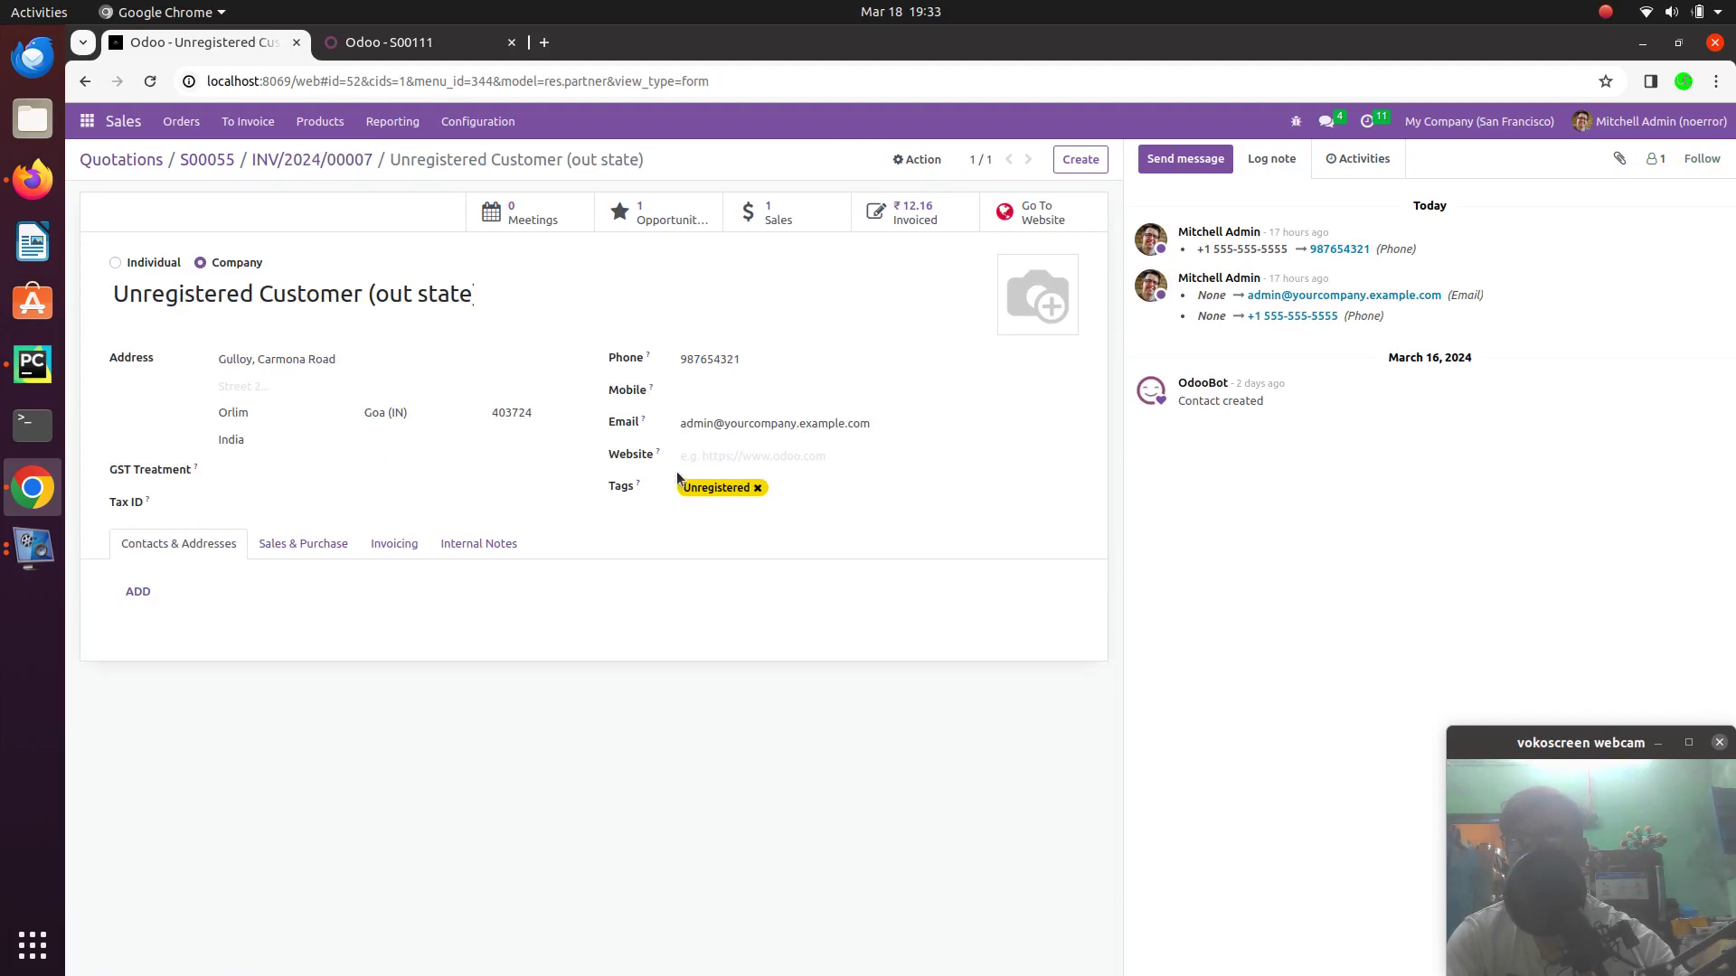
pyautogui.click(310, 162)
pyautogui.click(241, 195)
pyautogui.click(532, 353)
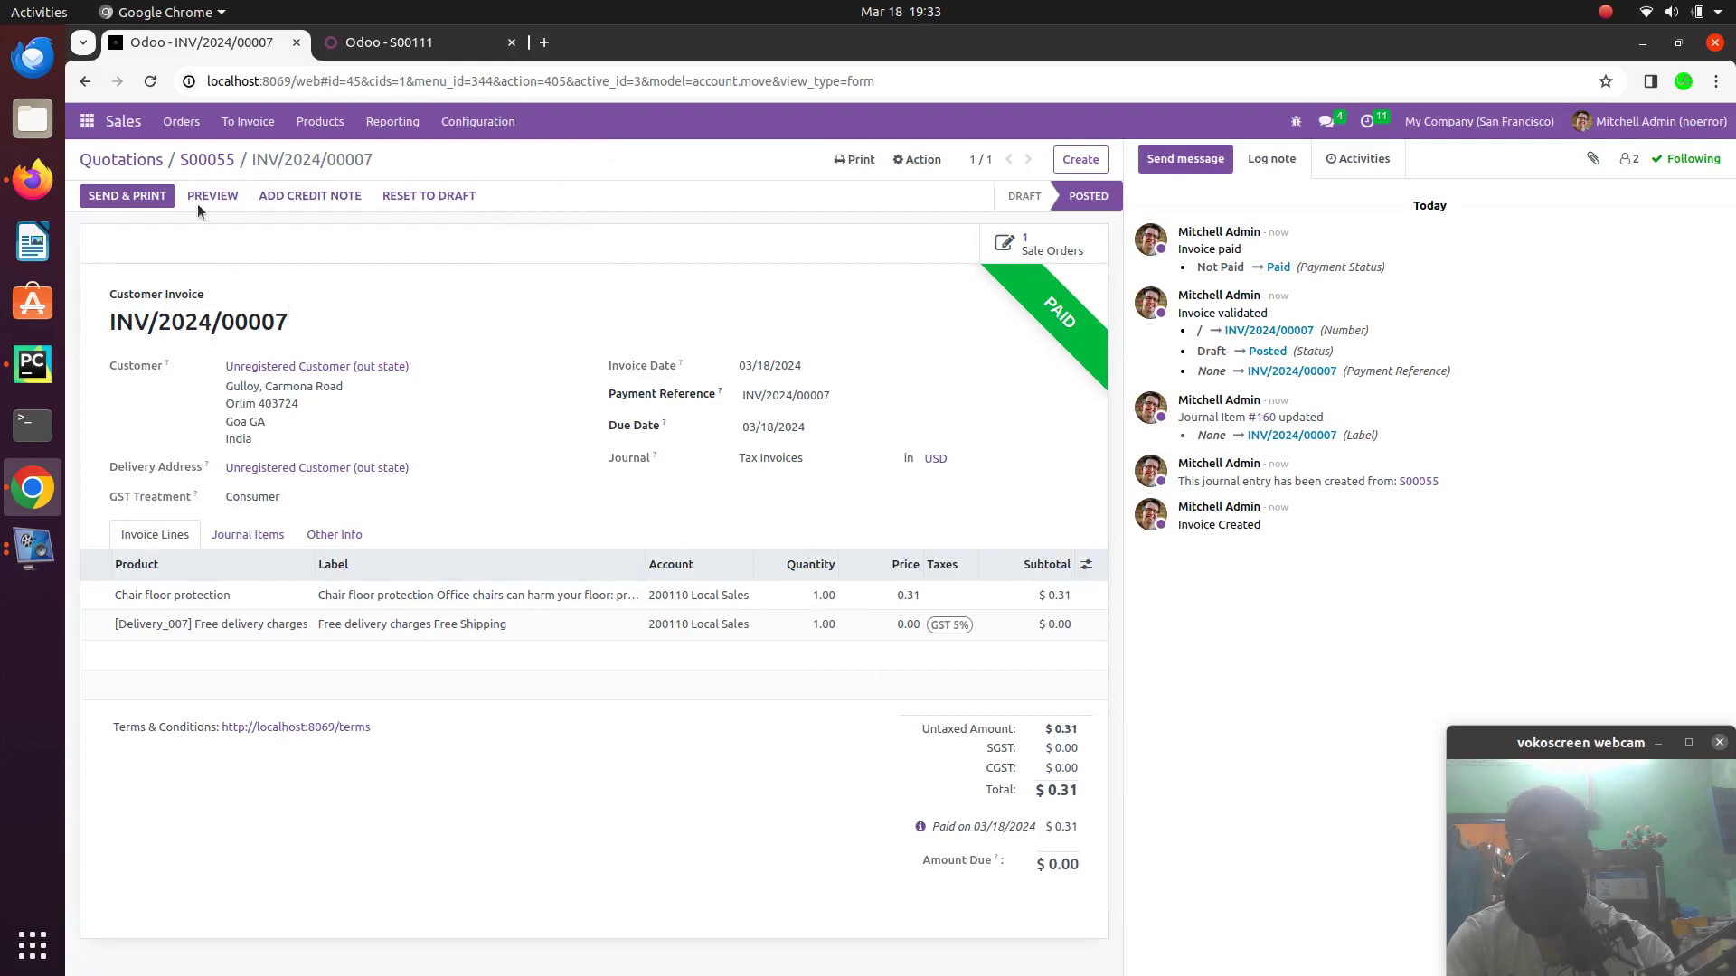
# Open the delivery linked to the sales order and validate it, confirming the SMS text message
pyautogui.click(208, 161)
pyautogui.click(755, 249)
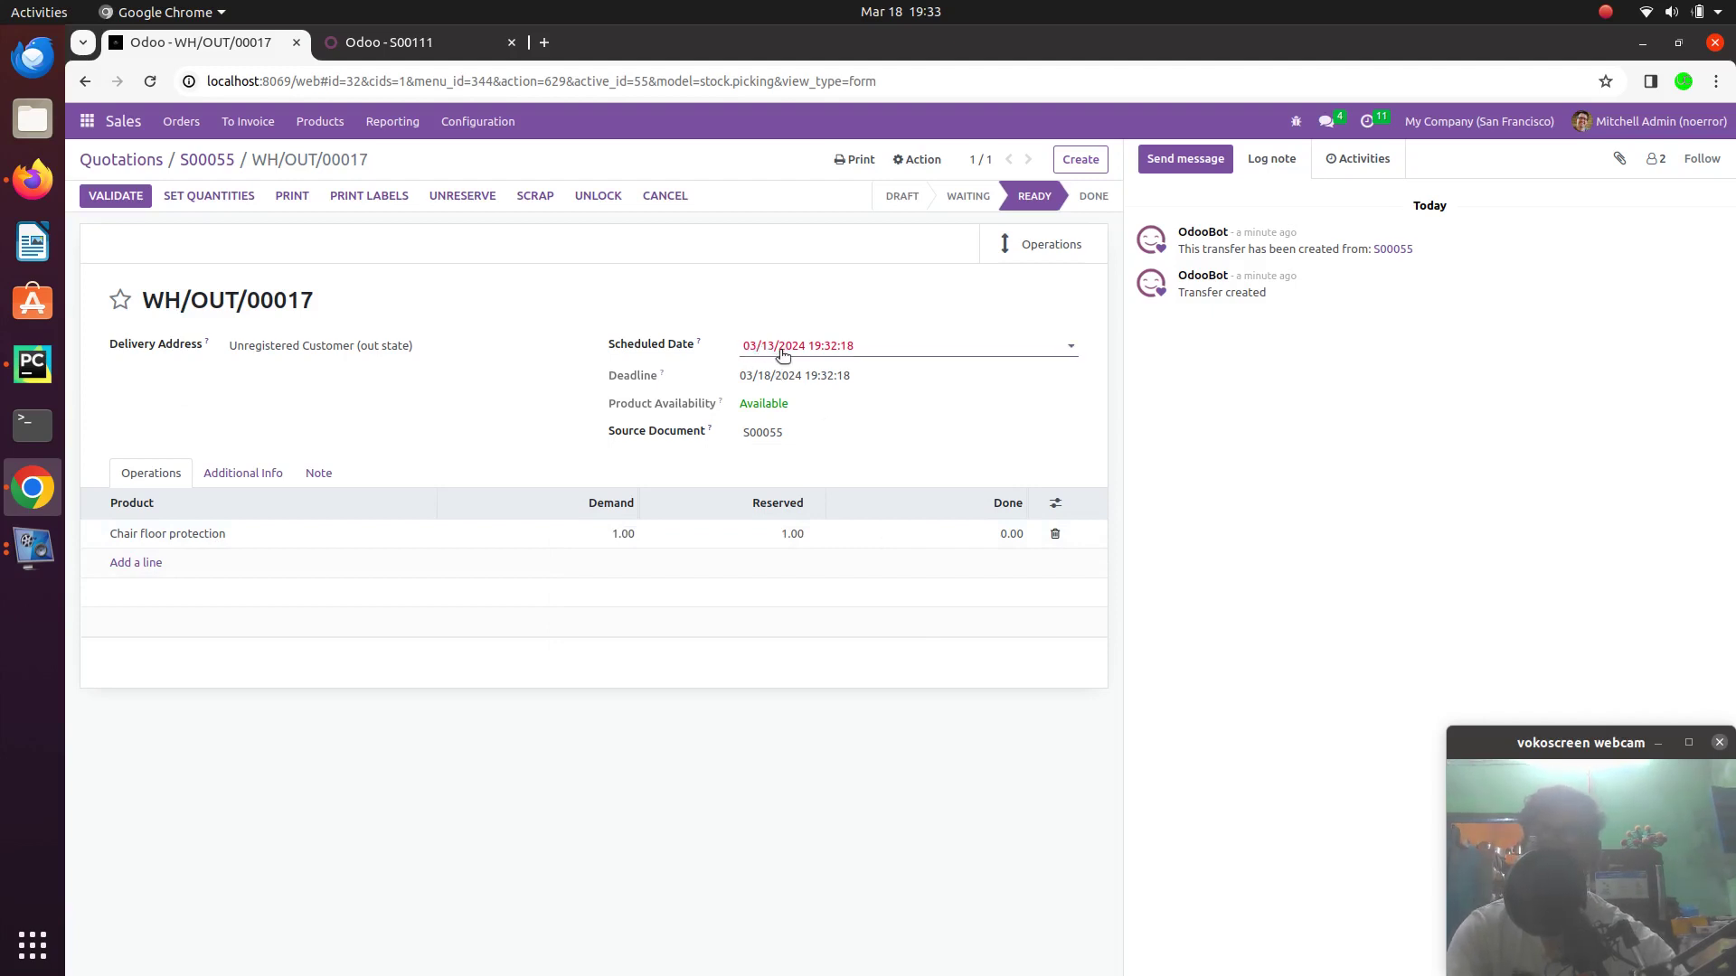
pyautogui.moveTo(732, 404)
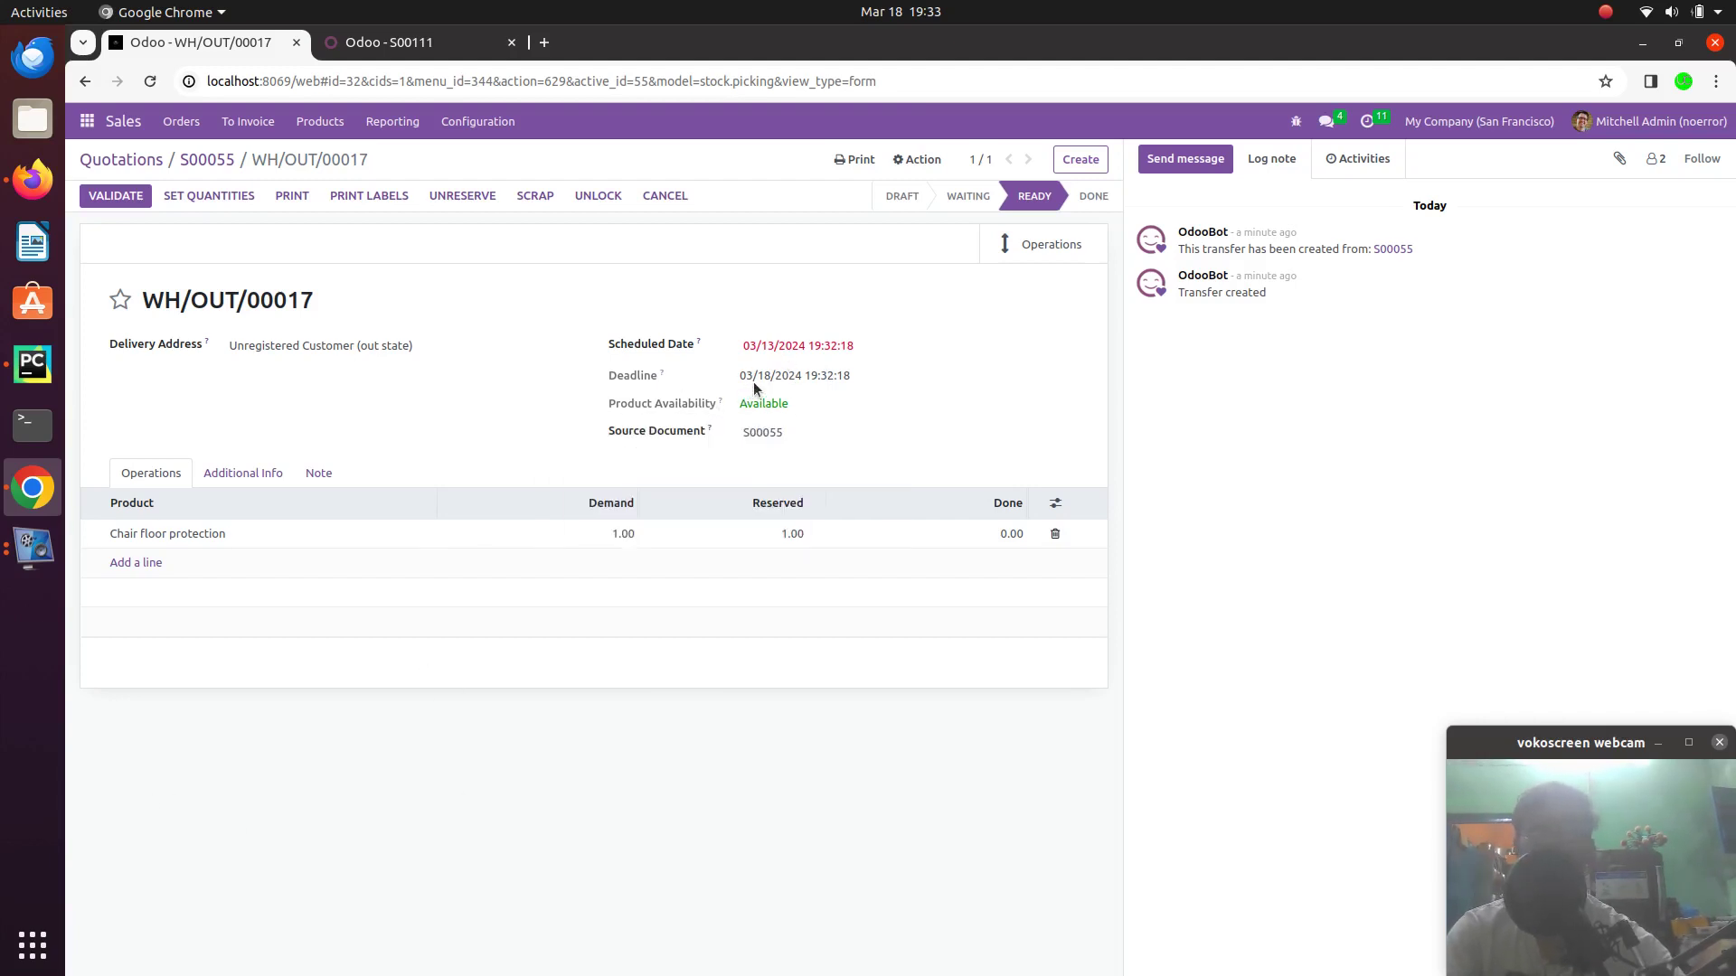
pyautogui.click(1041, 252)
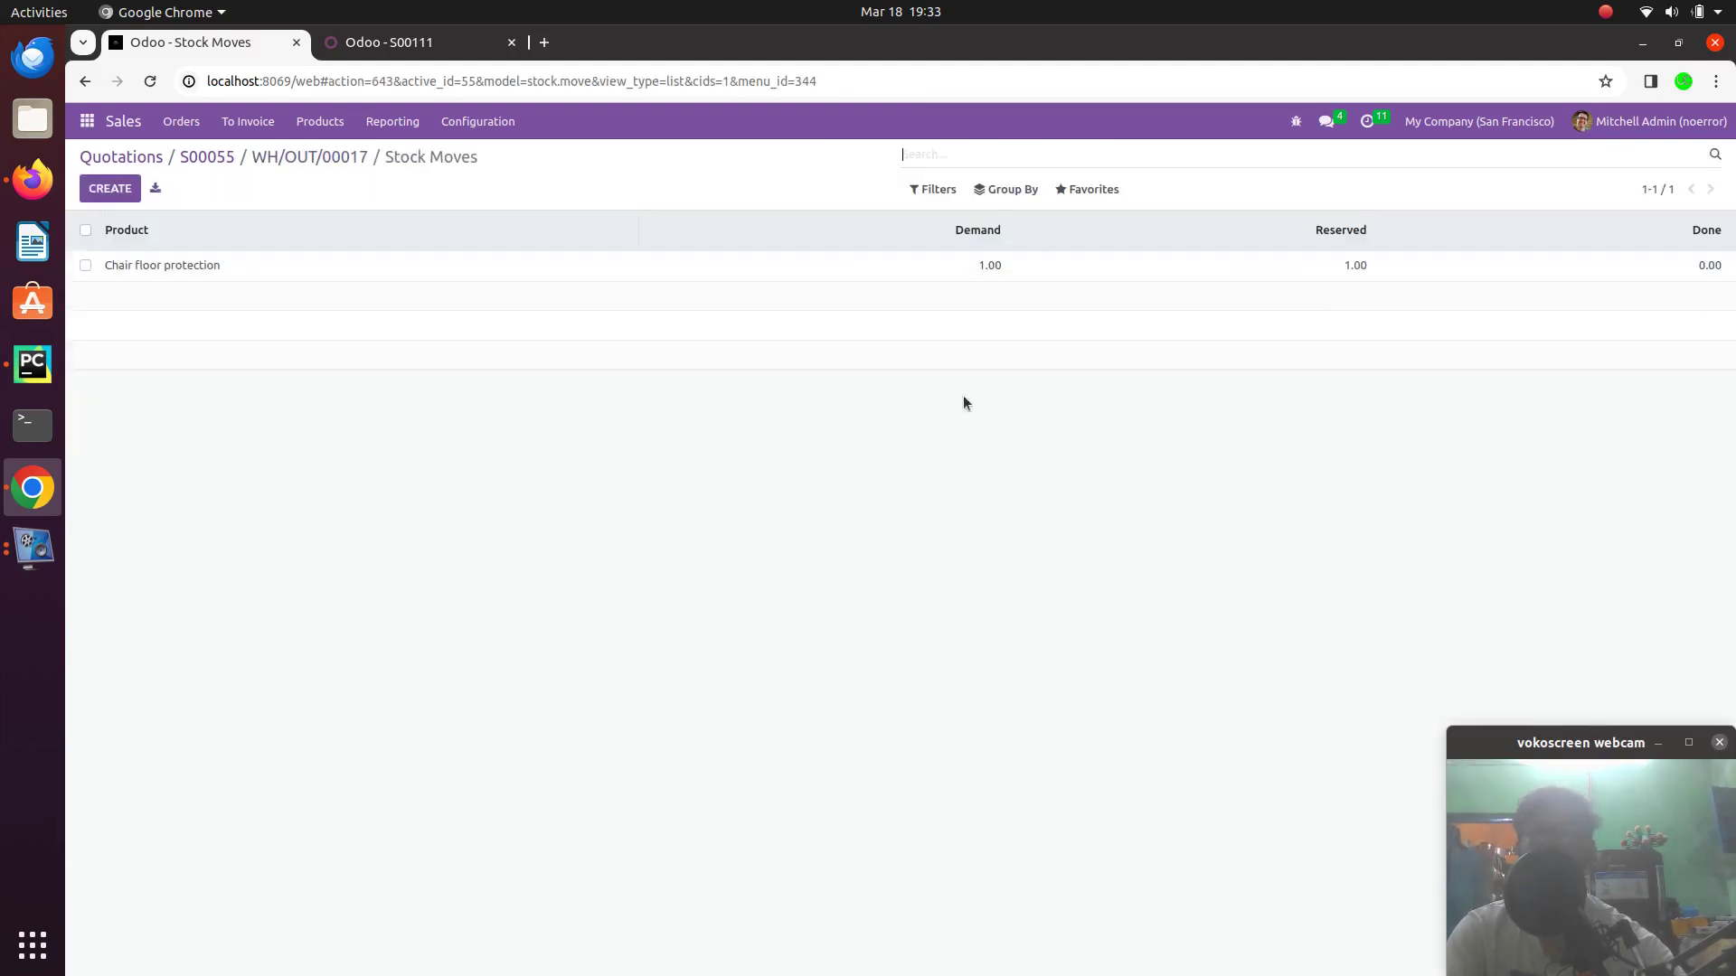
pyautogui.click(304, 161)
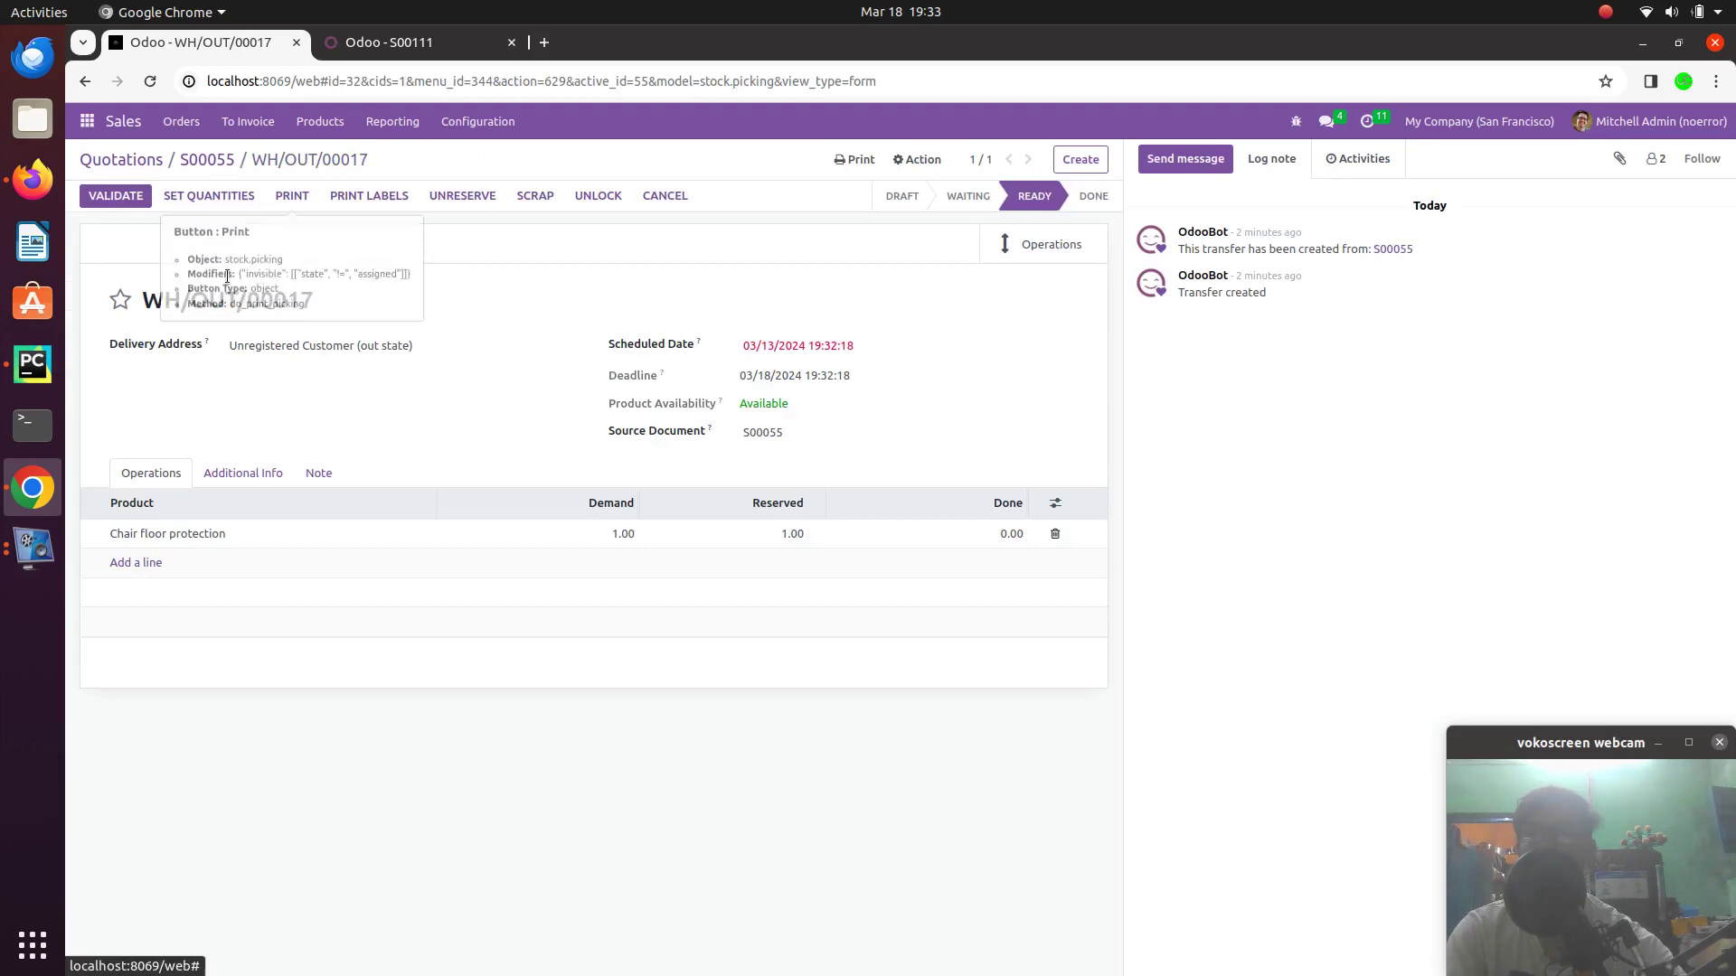
pyautogui.click(115, 195)
pyautogui.click(499, 277)
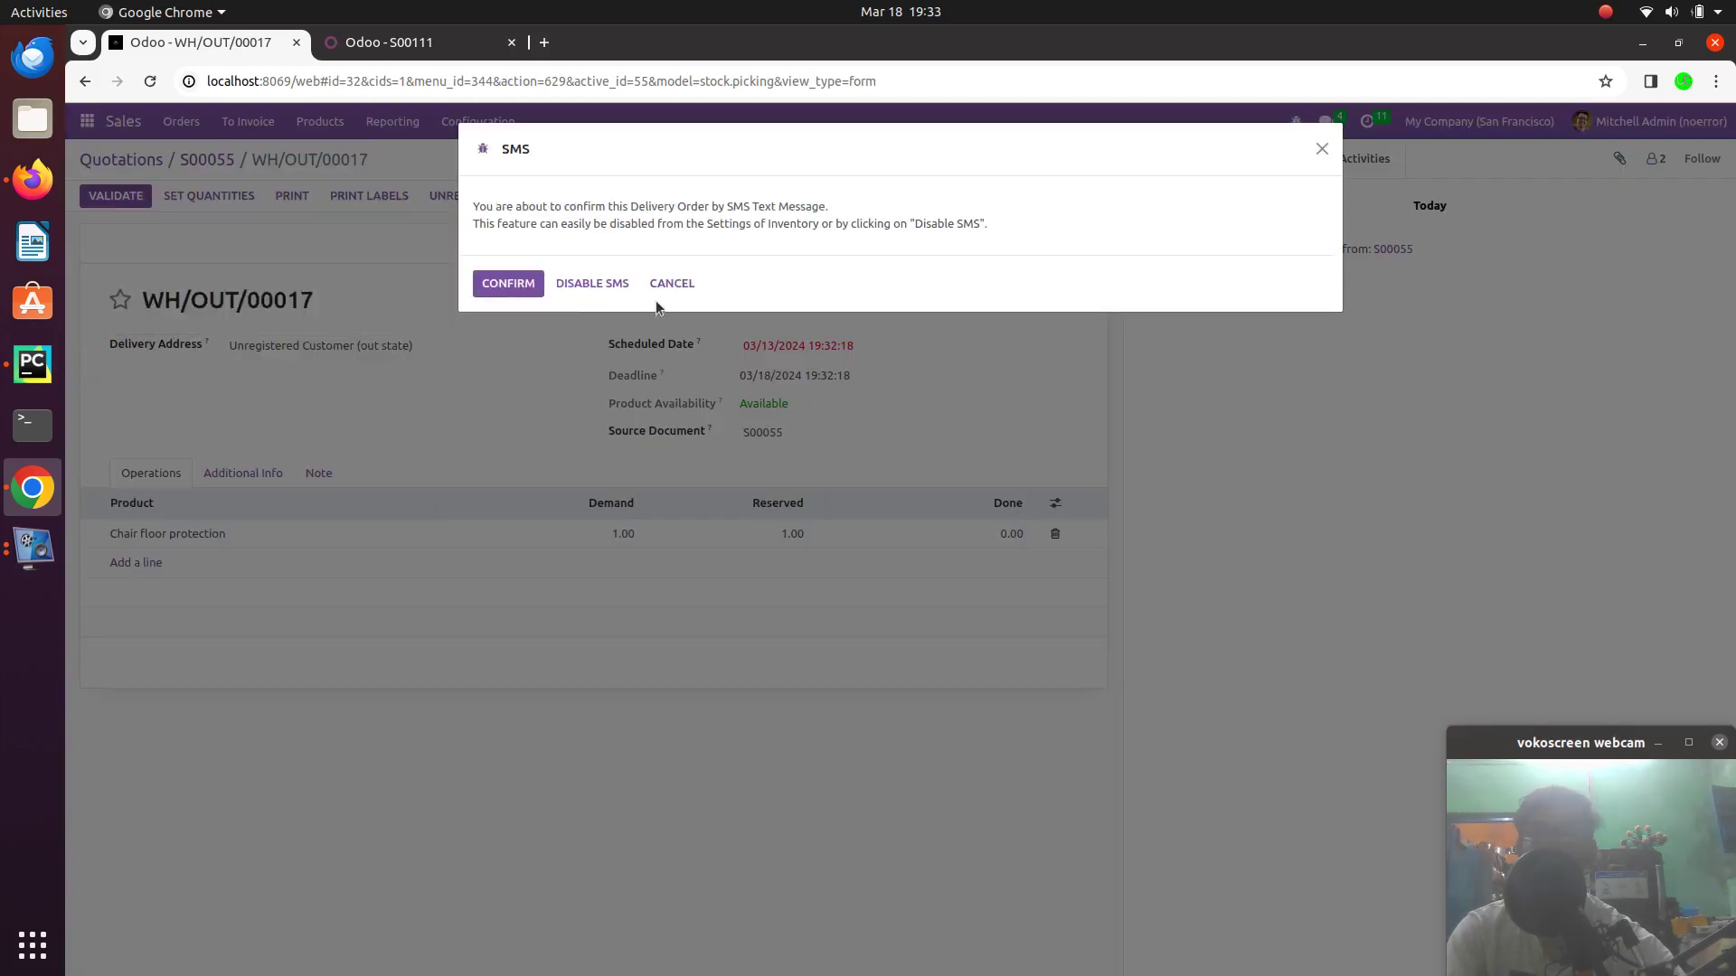
pyautogui.click(508, 284)
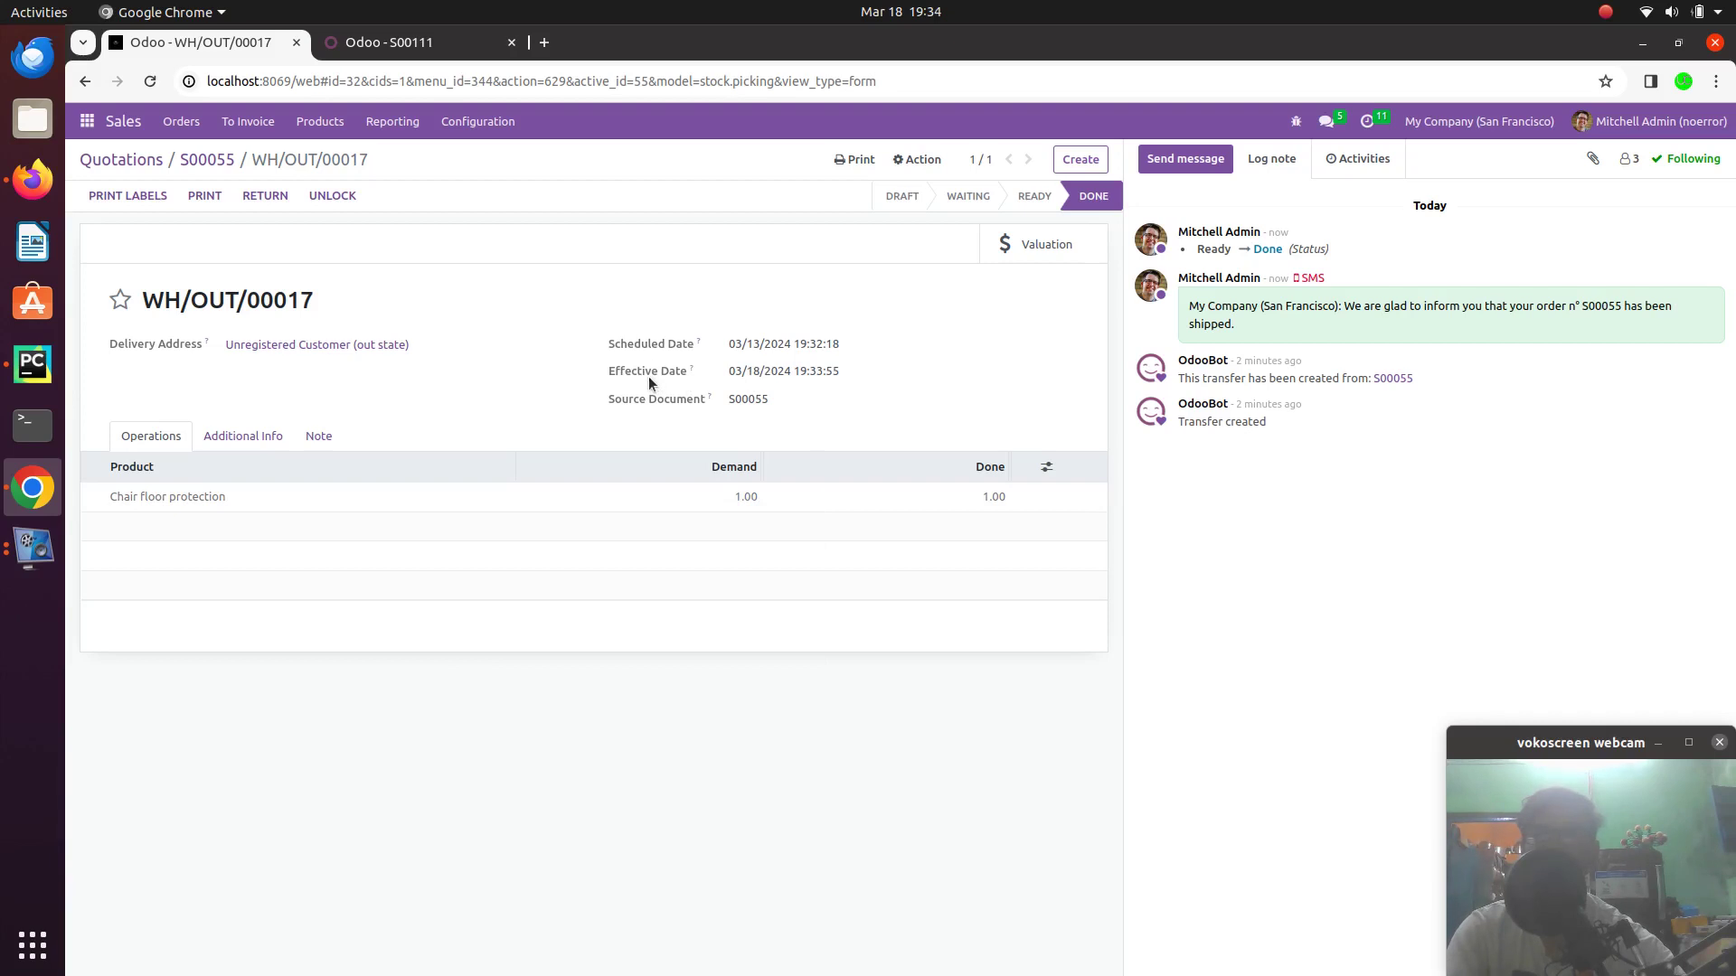
pyautogui.tripleClick(785, 374)
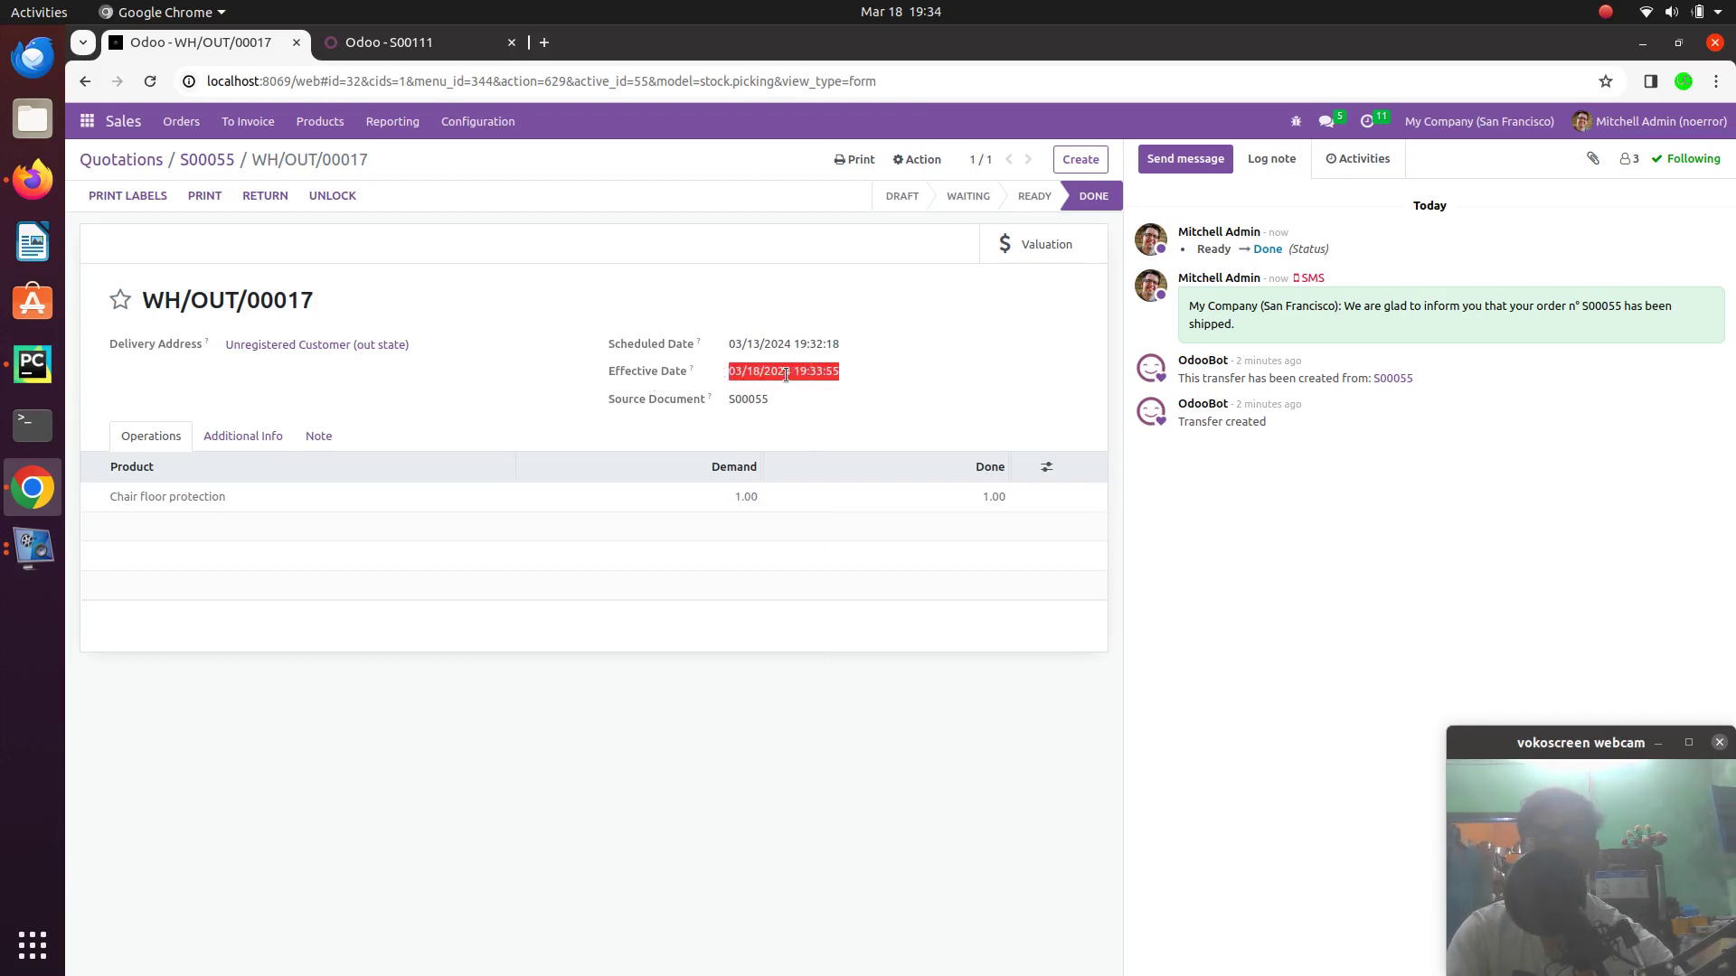
# Open the sales order's customer preview and examine the invoice and delivery statuses, their dates and the pricing
pyautogui.click(207, 160)
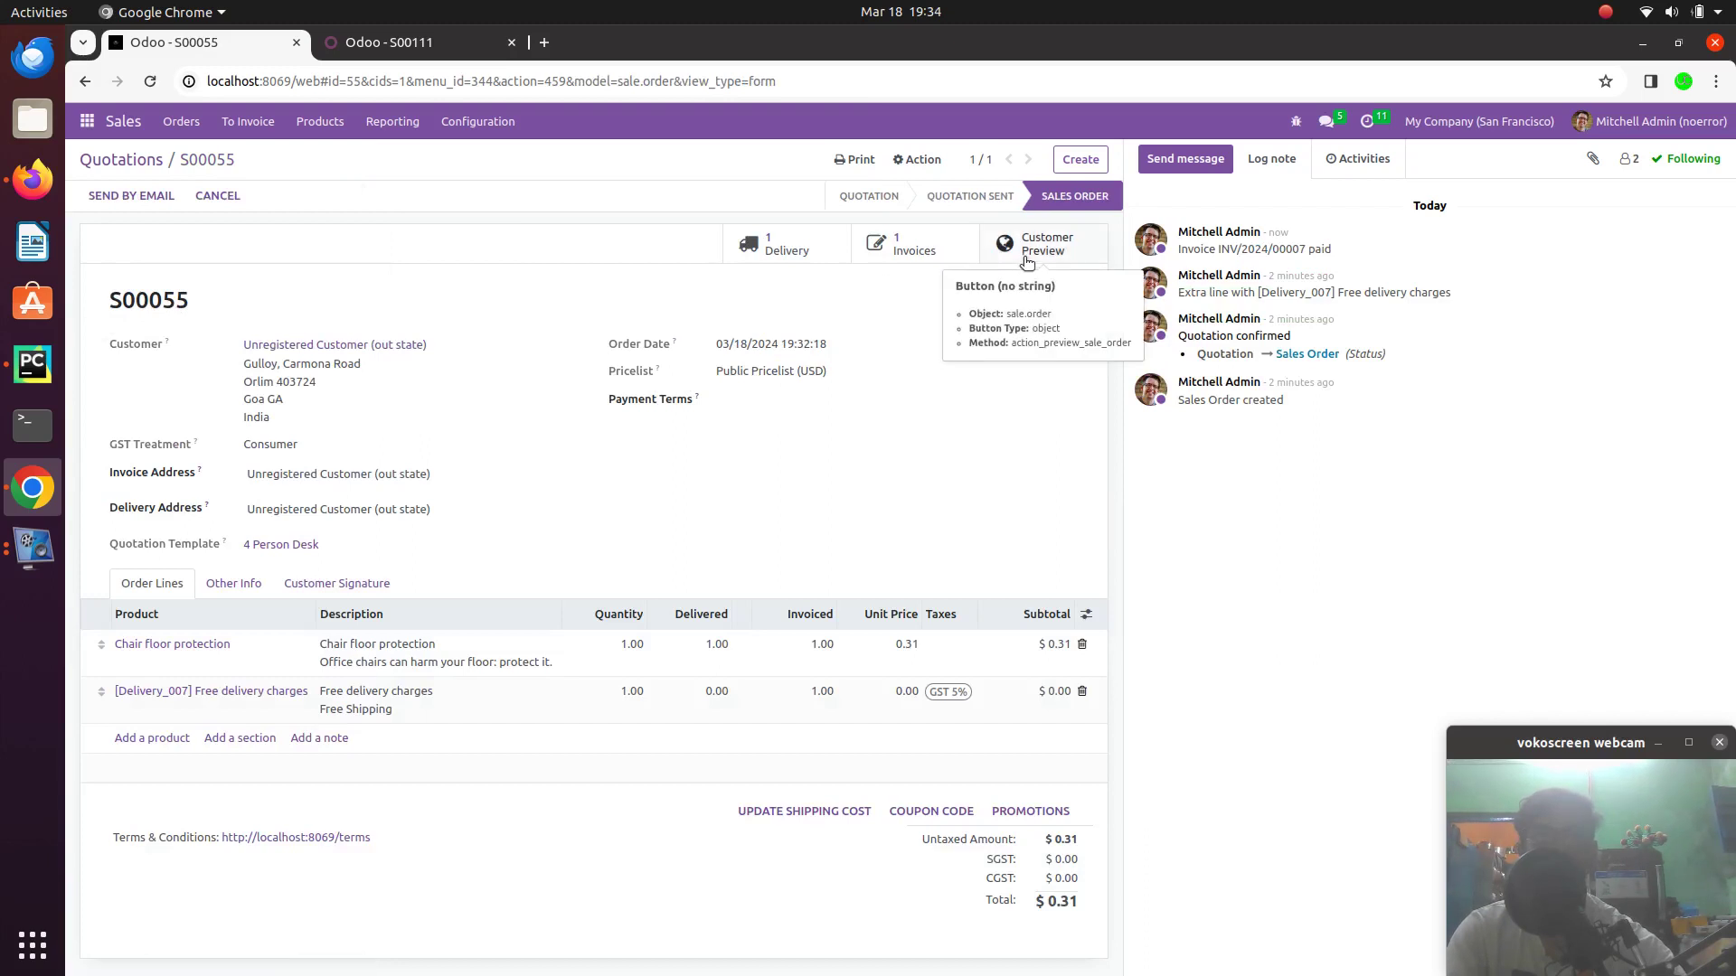
pyautogui.click(1031, 272)
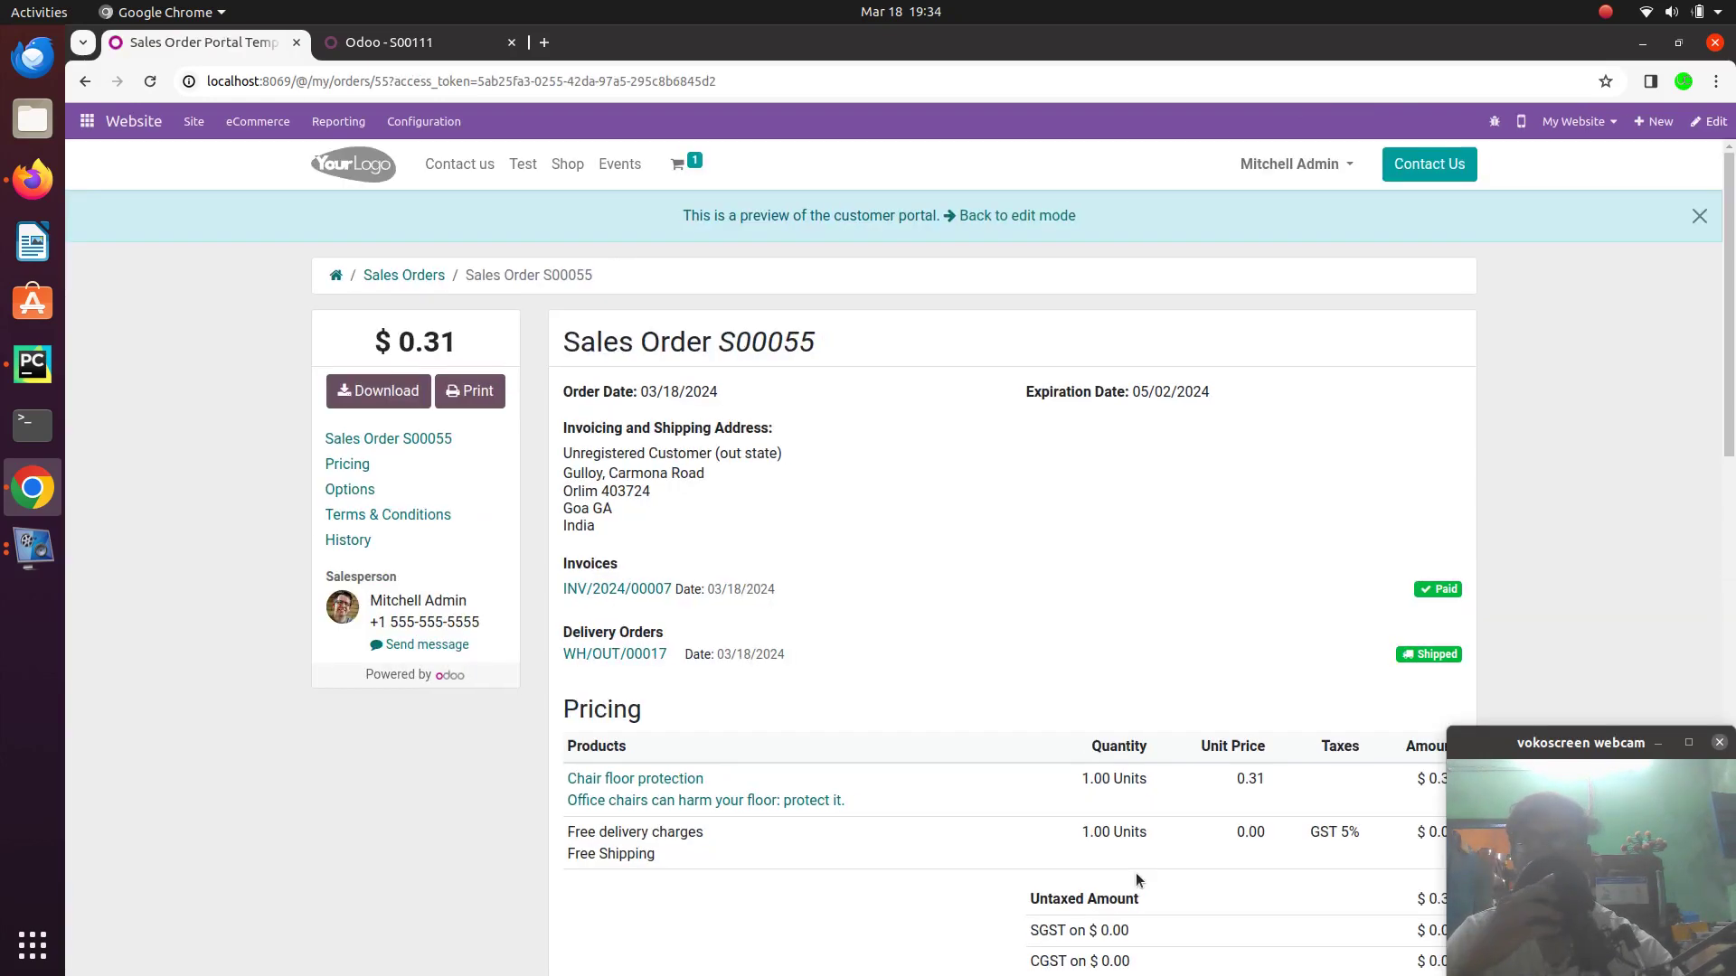
pyautogui.scroll(-1, 1135, 879)
pyautogui.scroll(-3, 1136, 871)
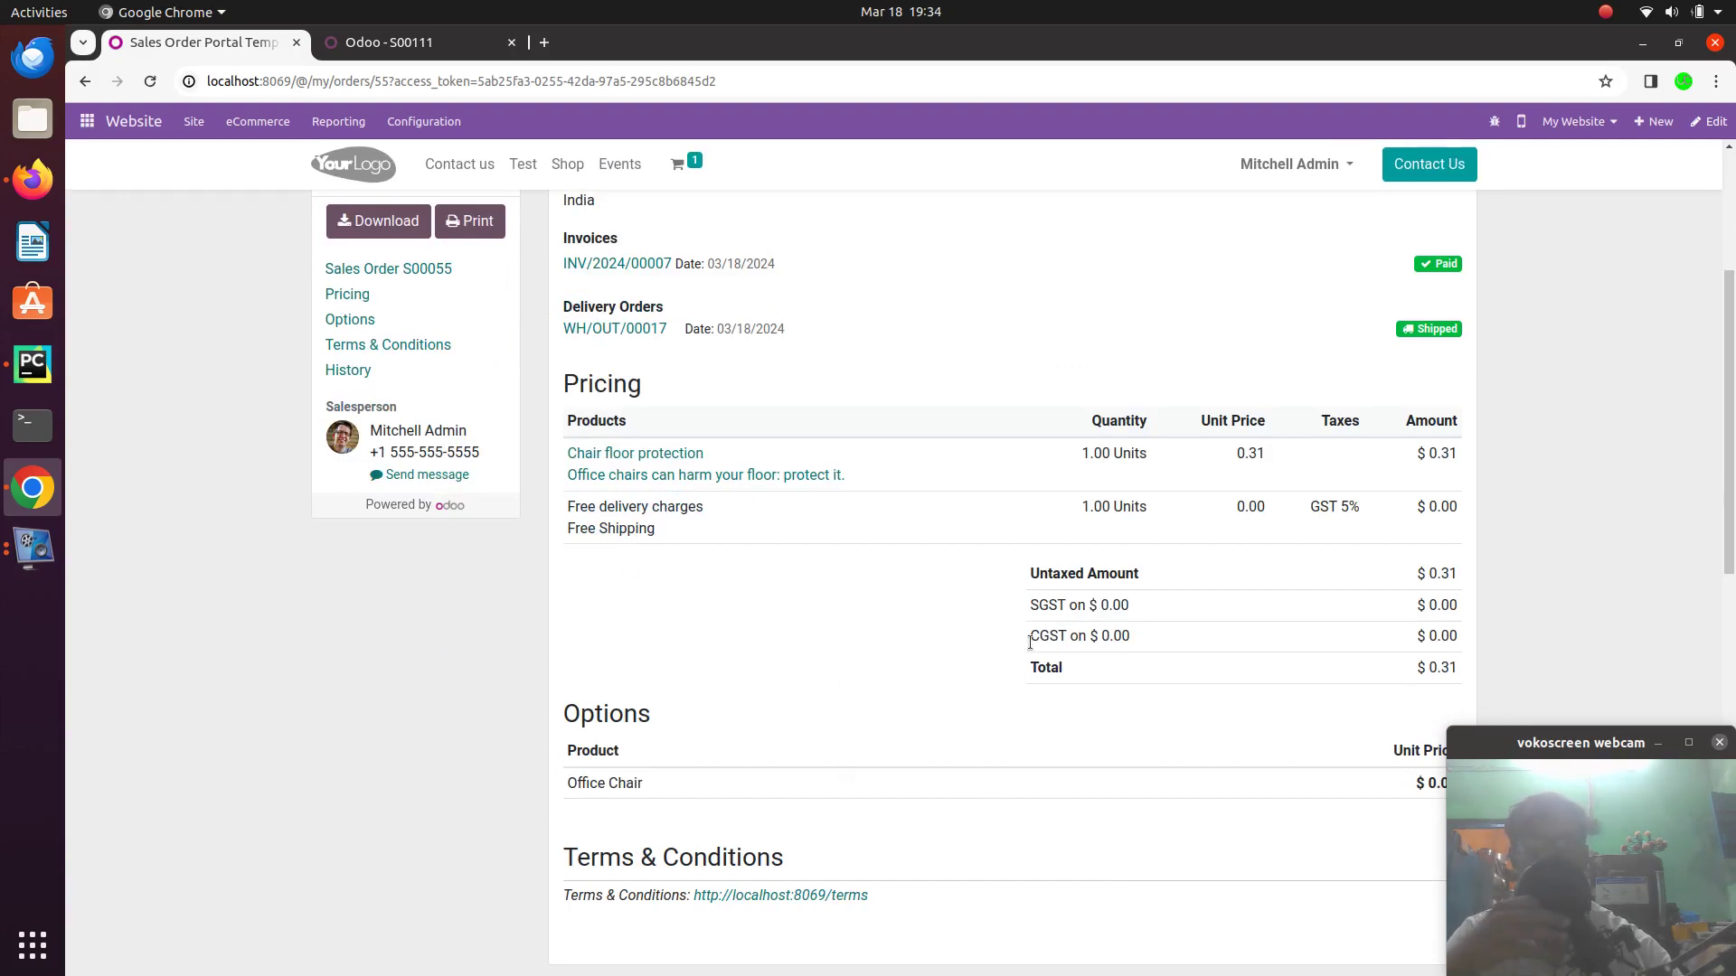
pyautogui.scroll(-3, 858, 823)
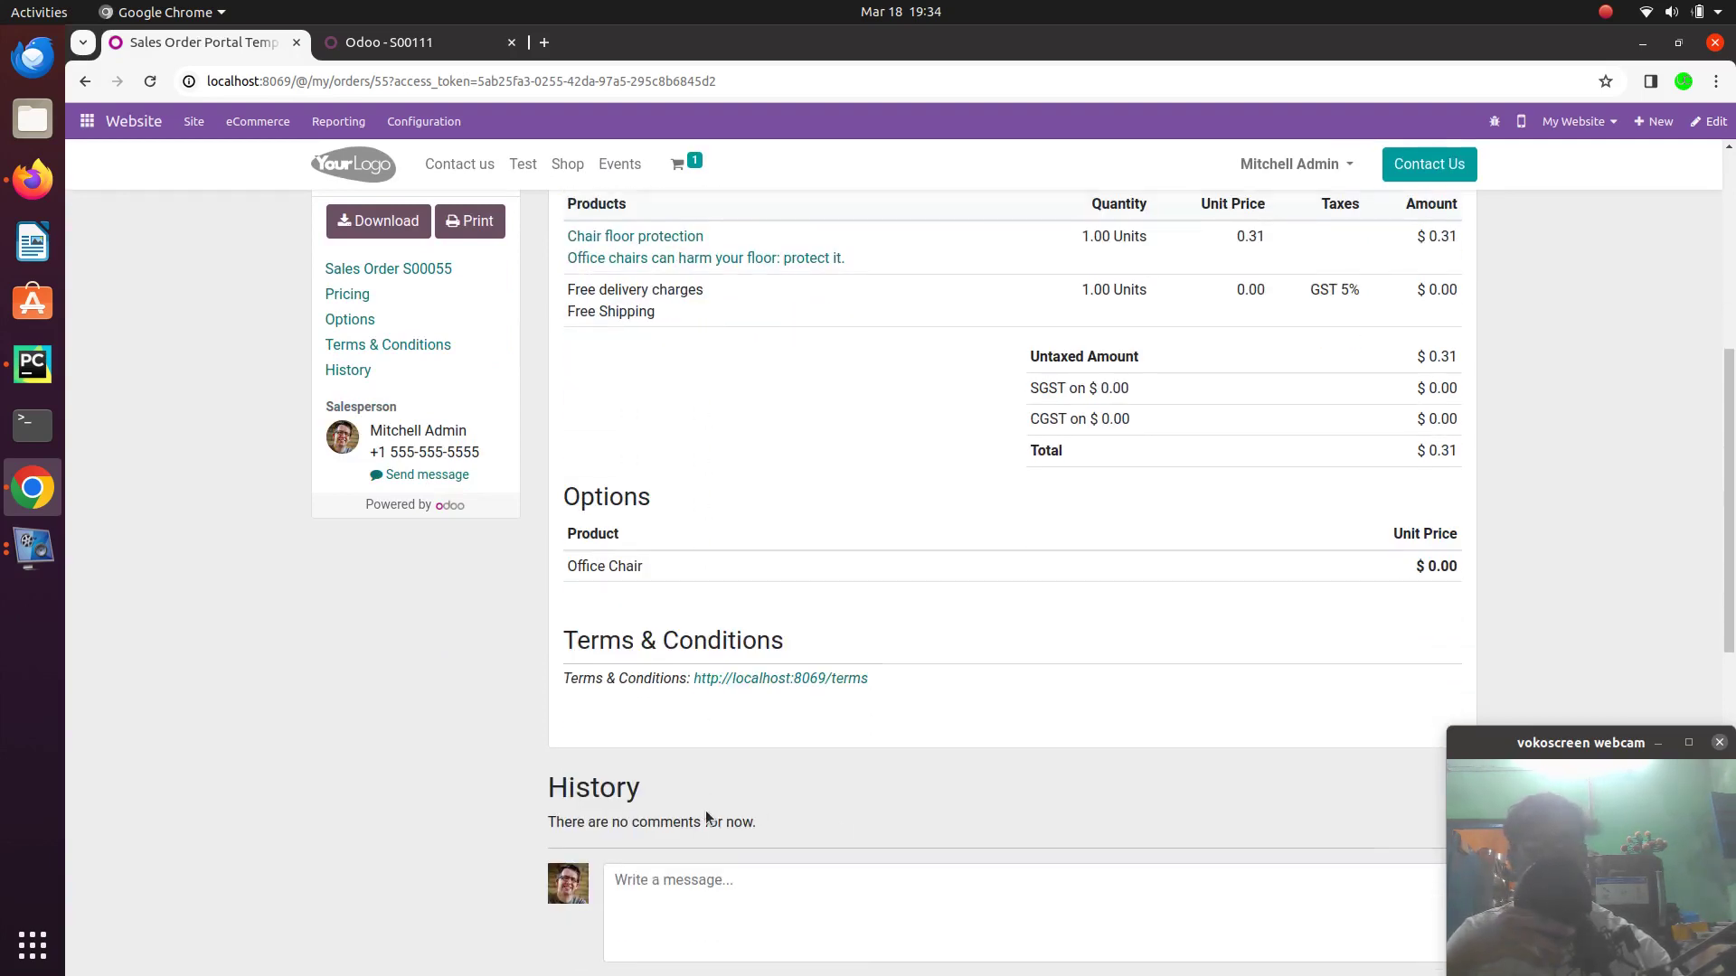
pyautogui.scroll(3, 707, 815)
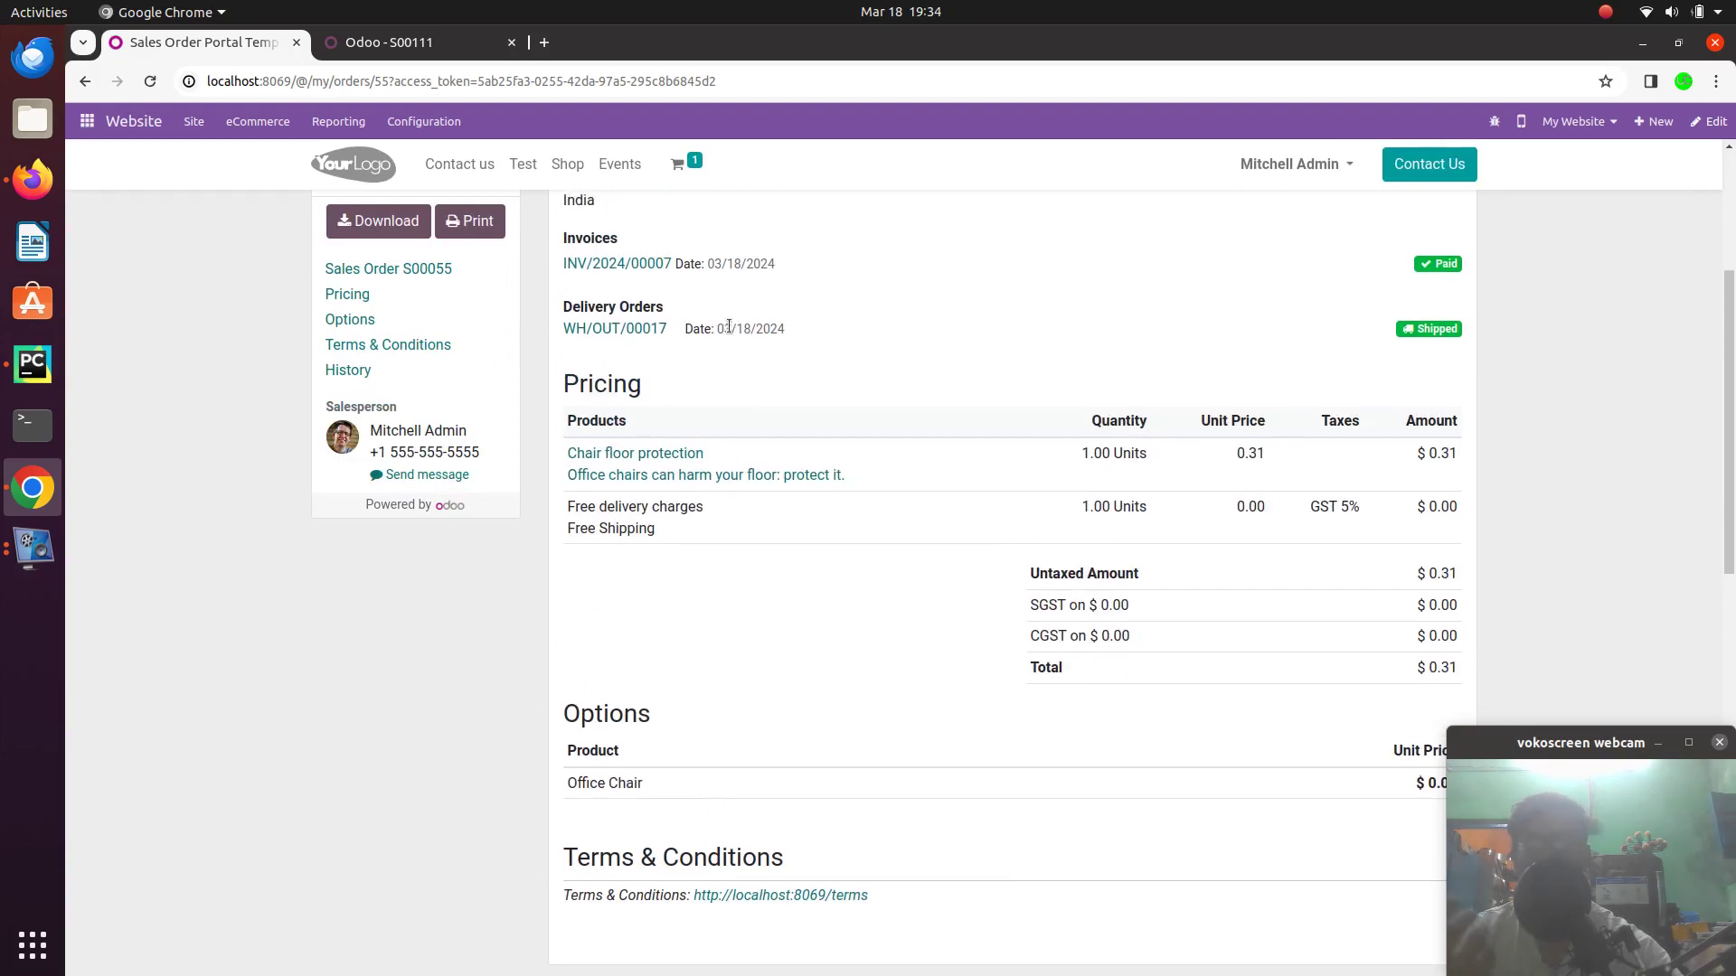
pyautogui.moveTo(706, 329); pyautogui.dragTo(790, 334)
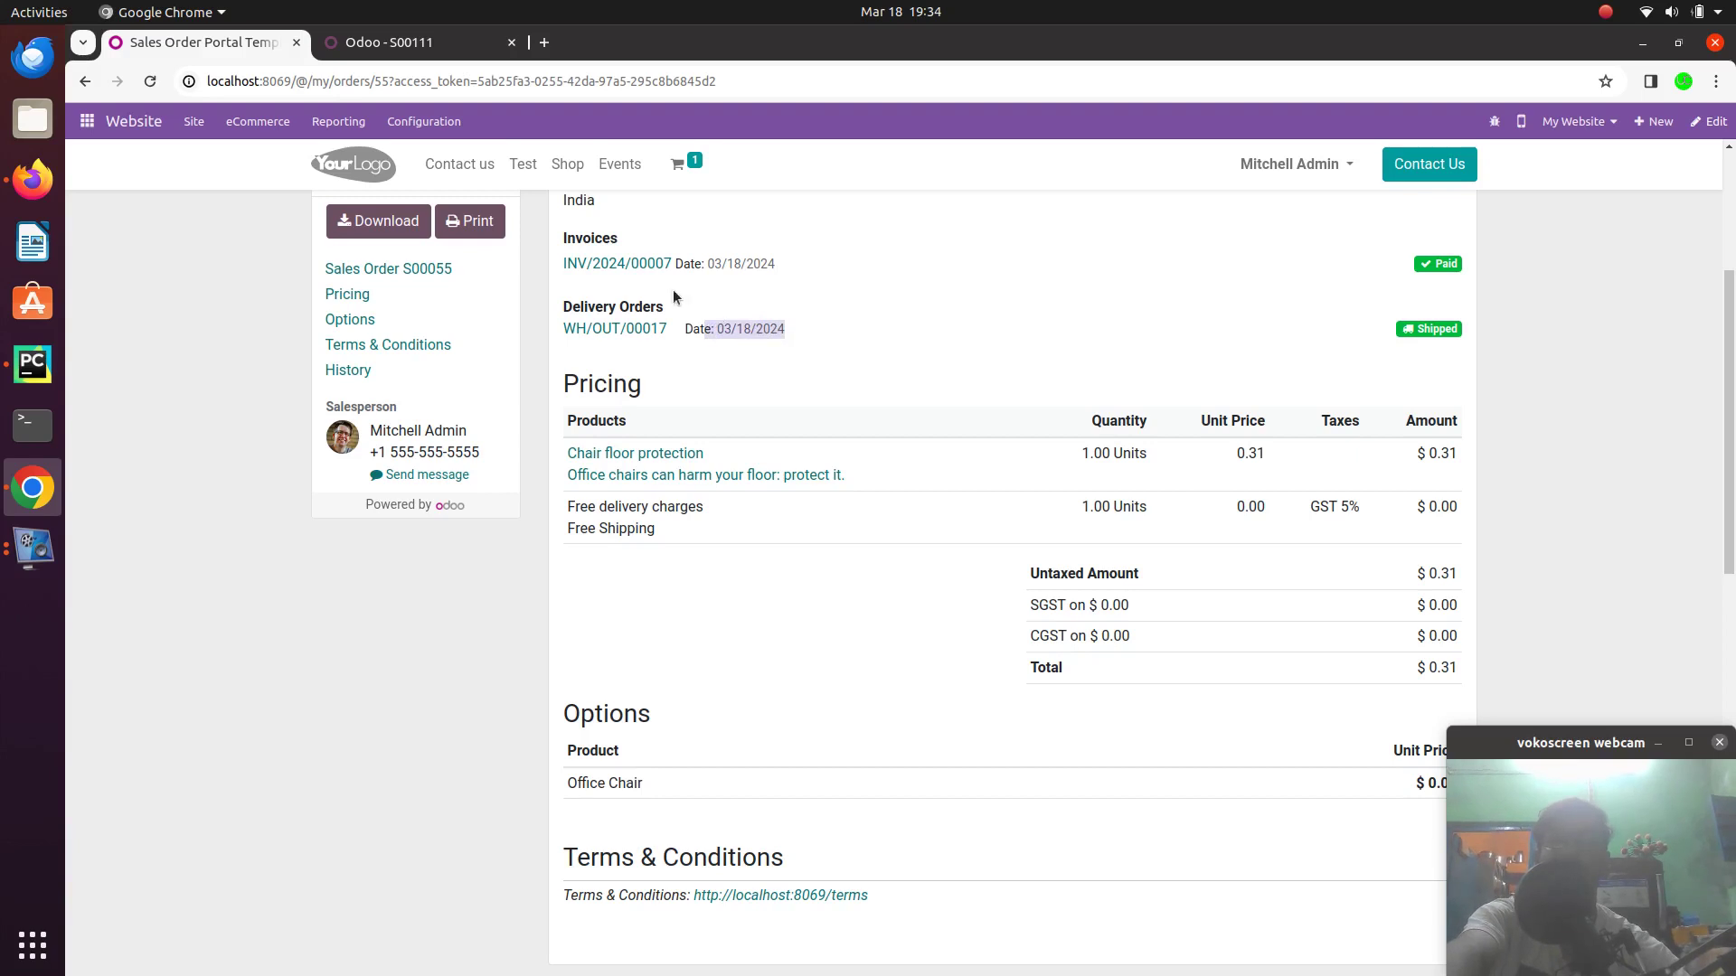
pyautogui.moveTo(708, 264); pyautogui.dragTo(736, 262)
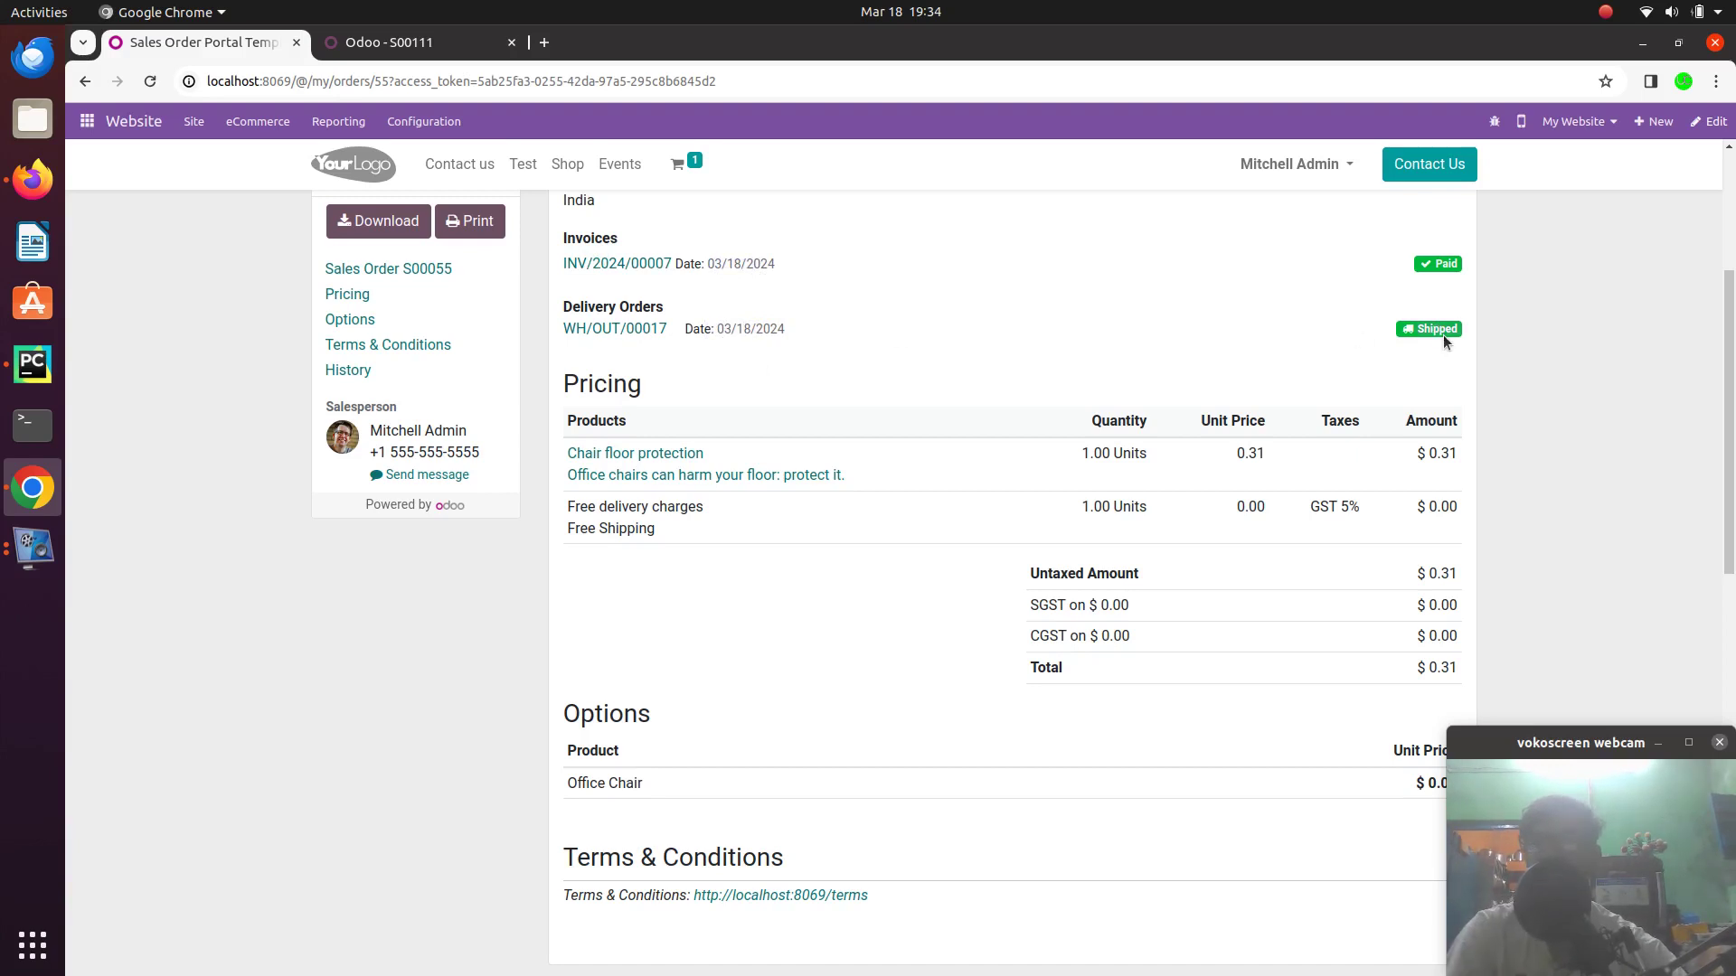
pyautogui.scroll(3, 837, 696)
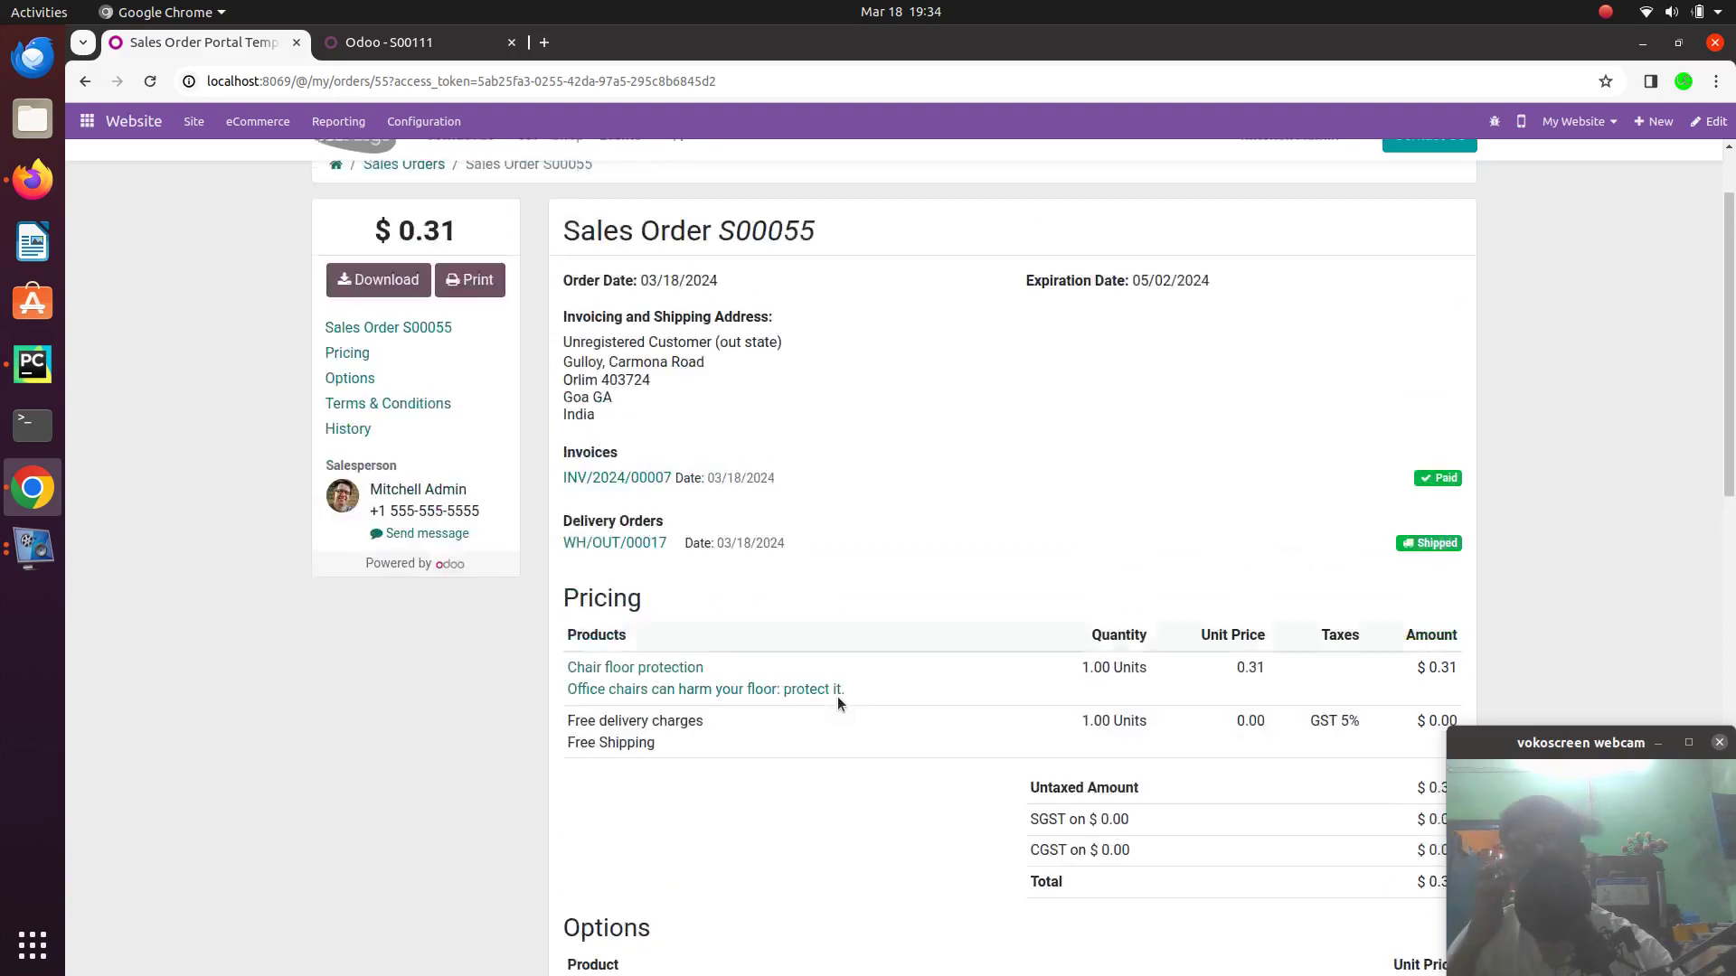
pyautogui.scroll(2, 837, 698)
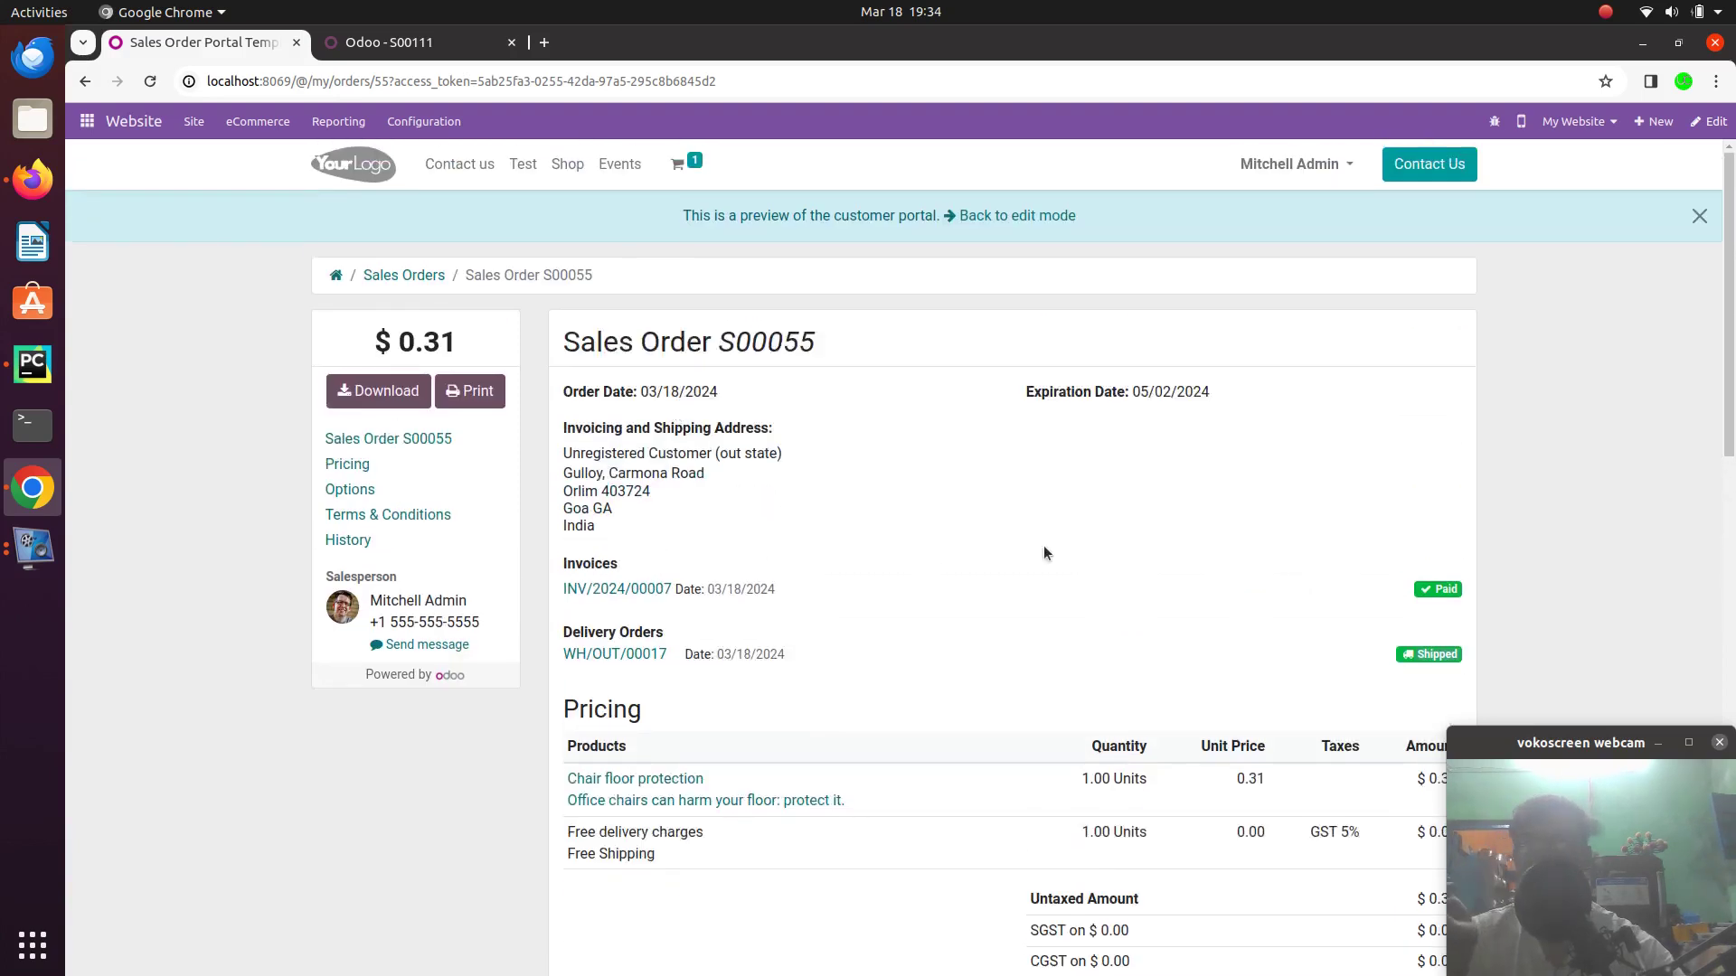
pyautogui.scroll(-8, 1033, 698)
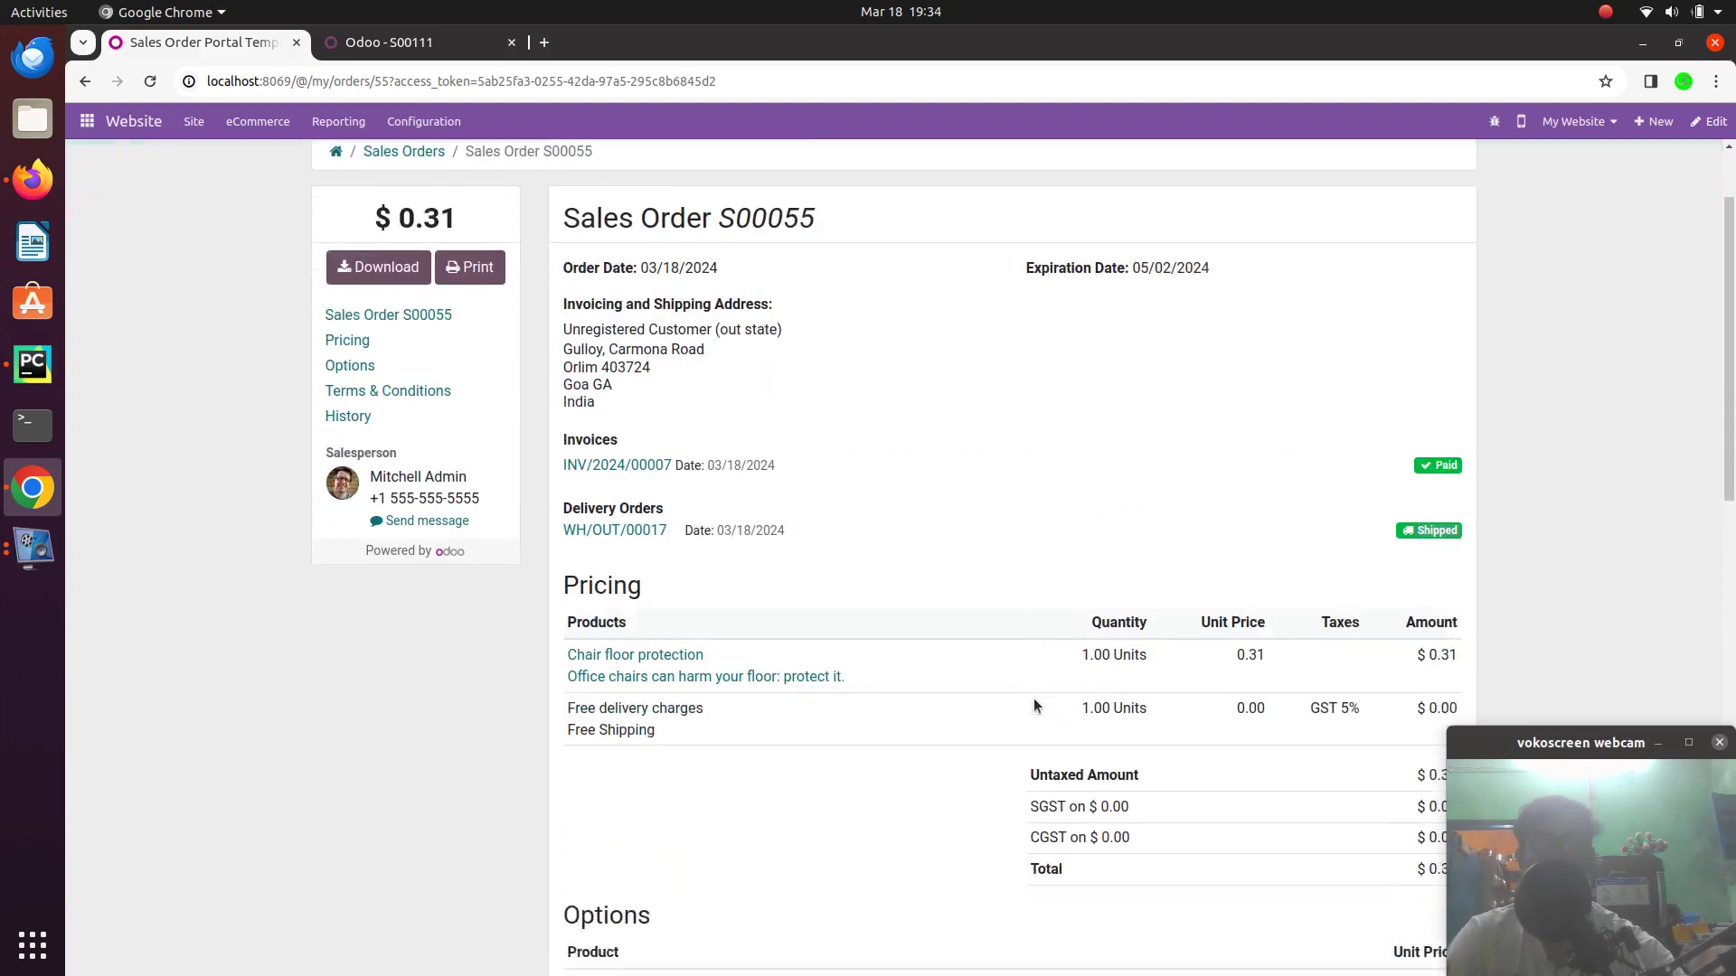
pyautogui.scroll(4, 1024, 741)
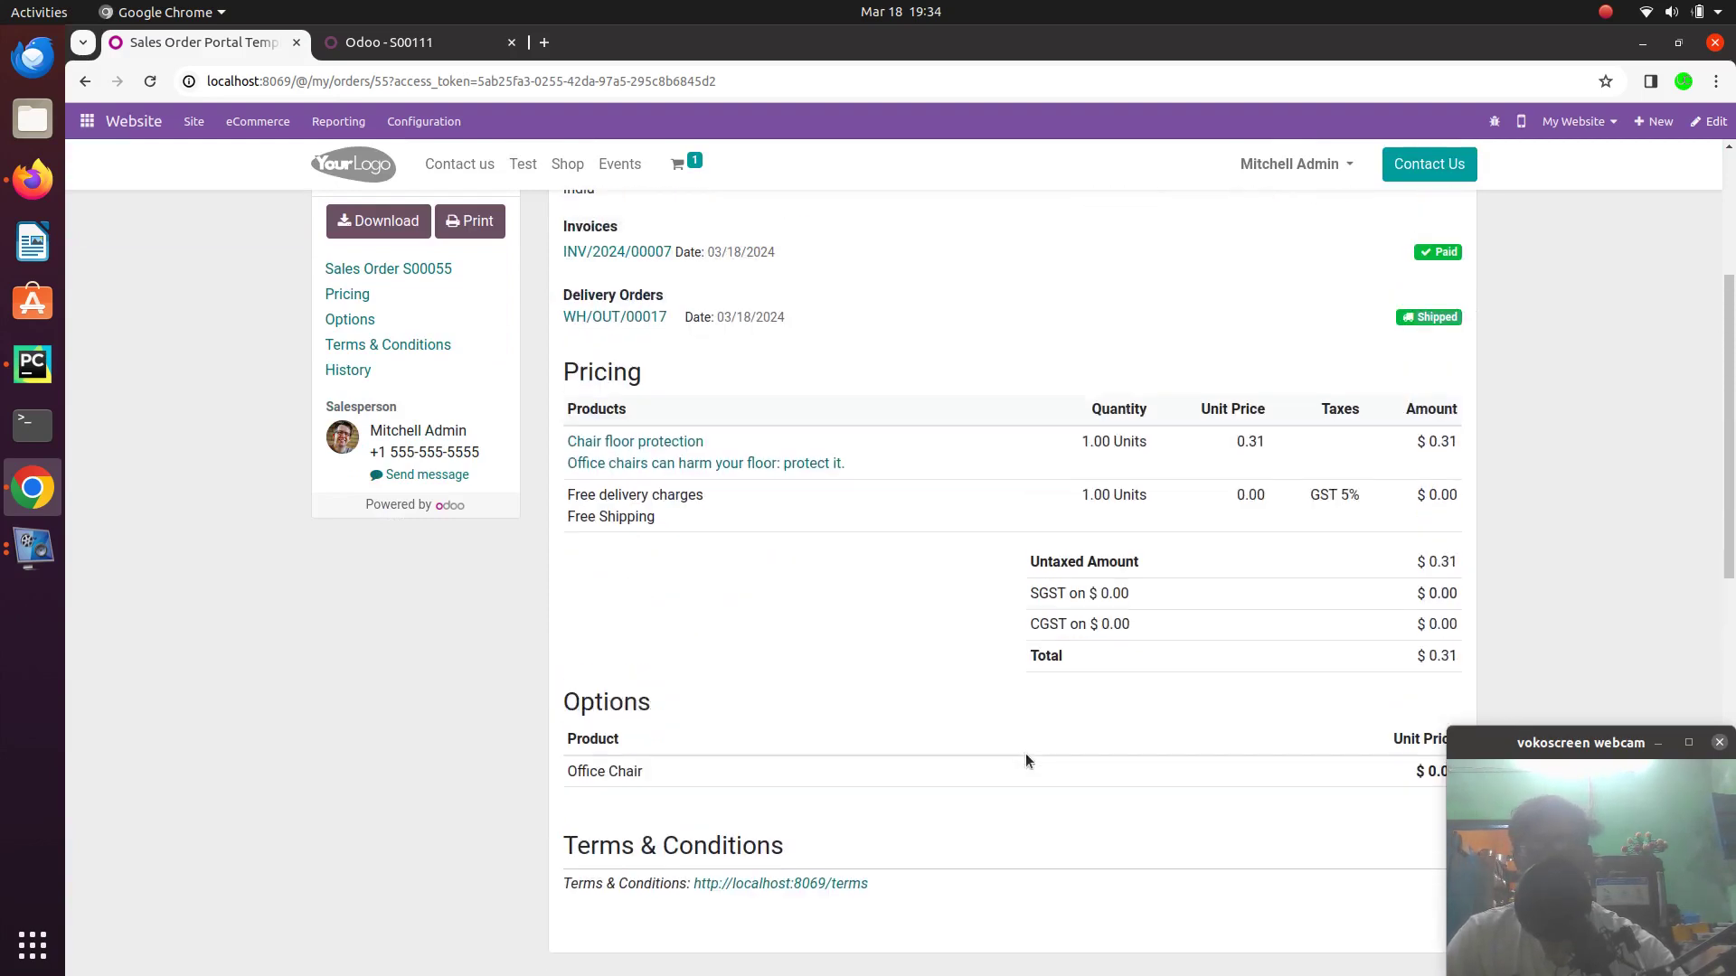
pyautogui.scroll(5, 1031, 778)
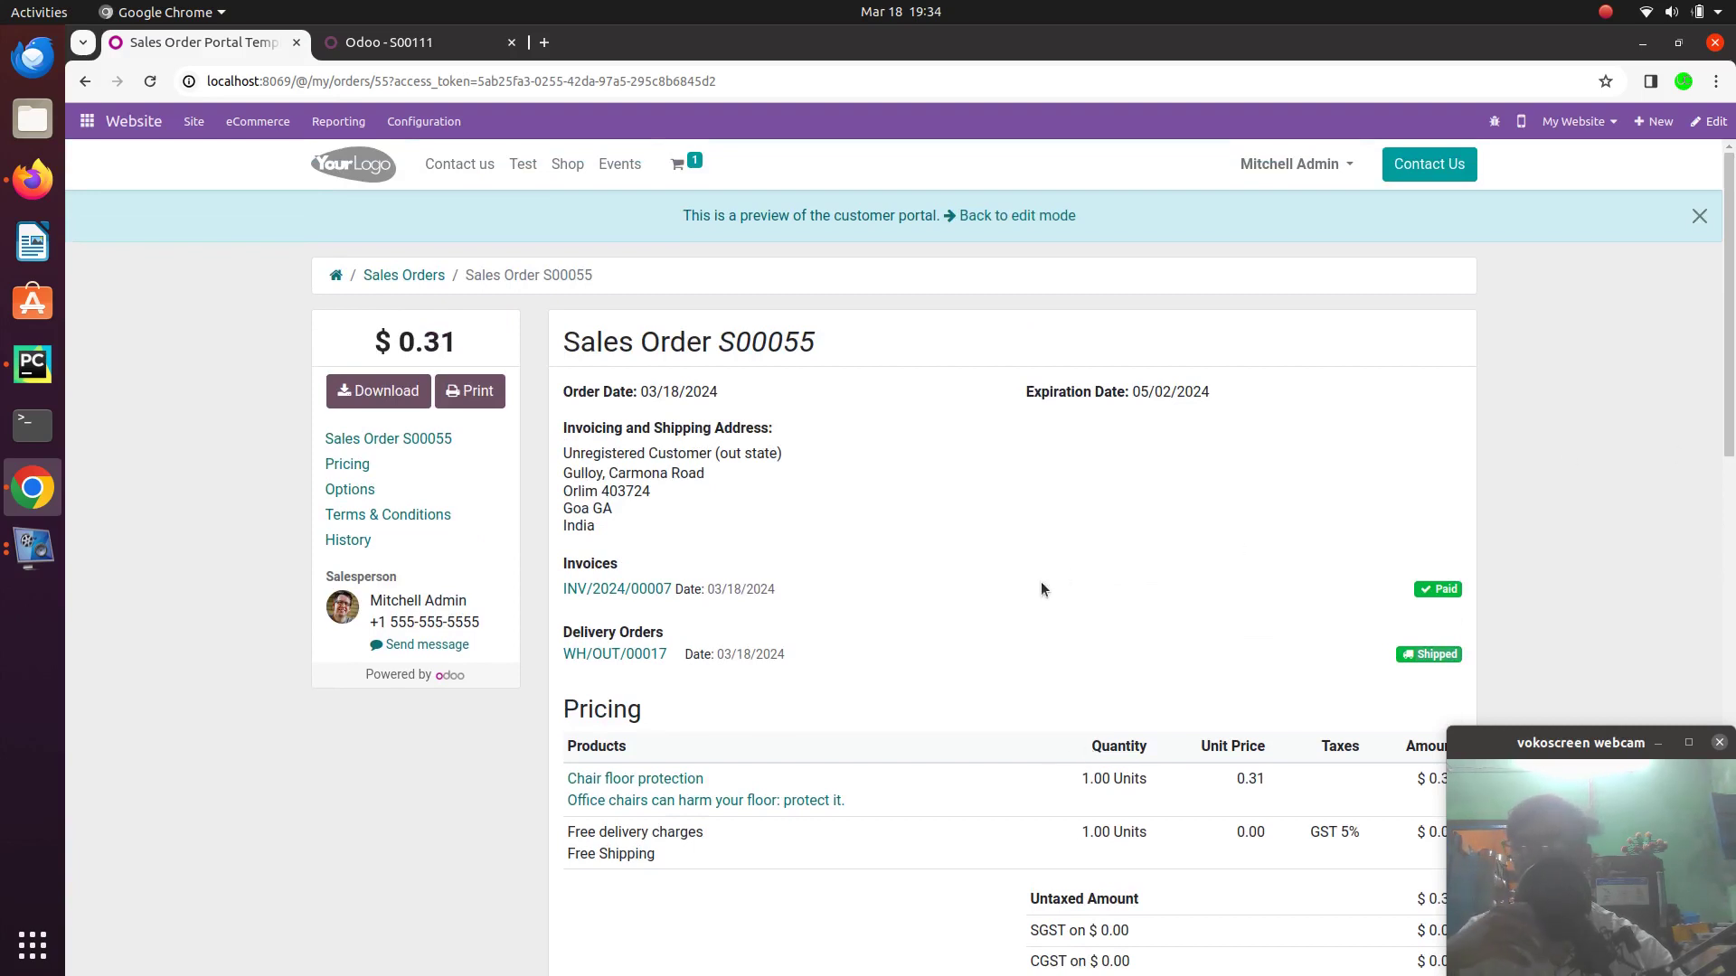
pyautogui.click(1607, 10)
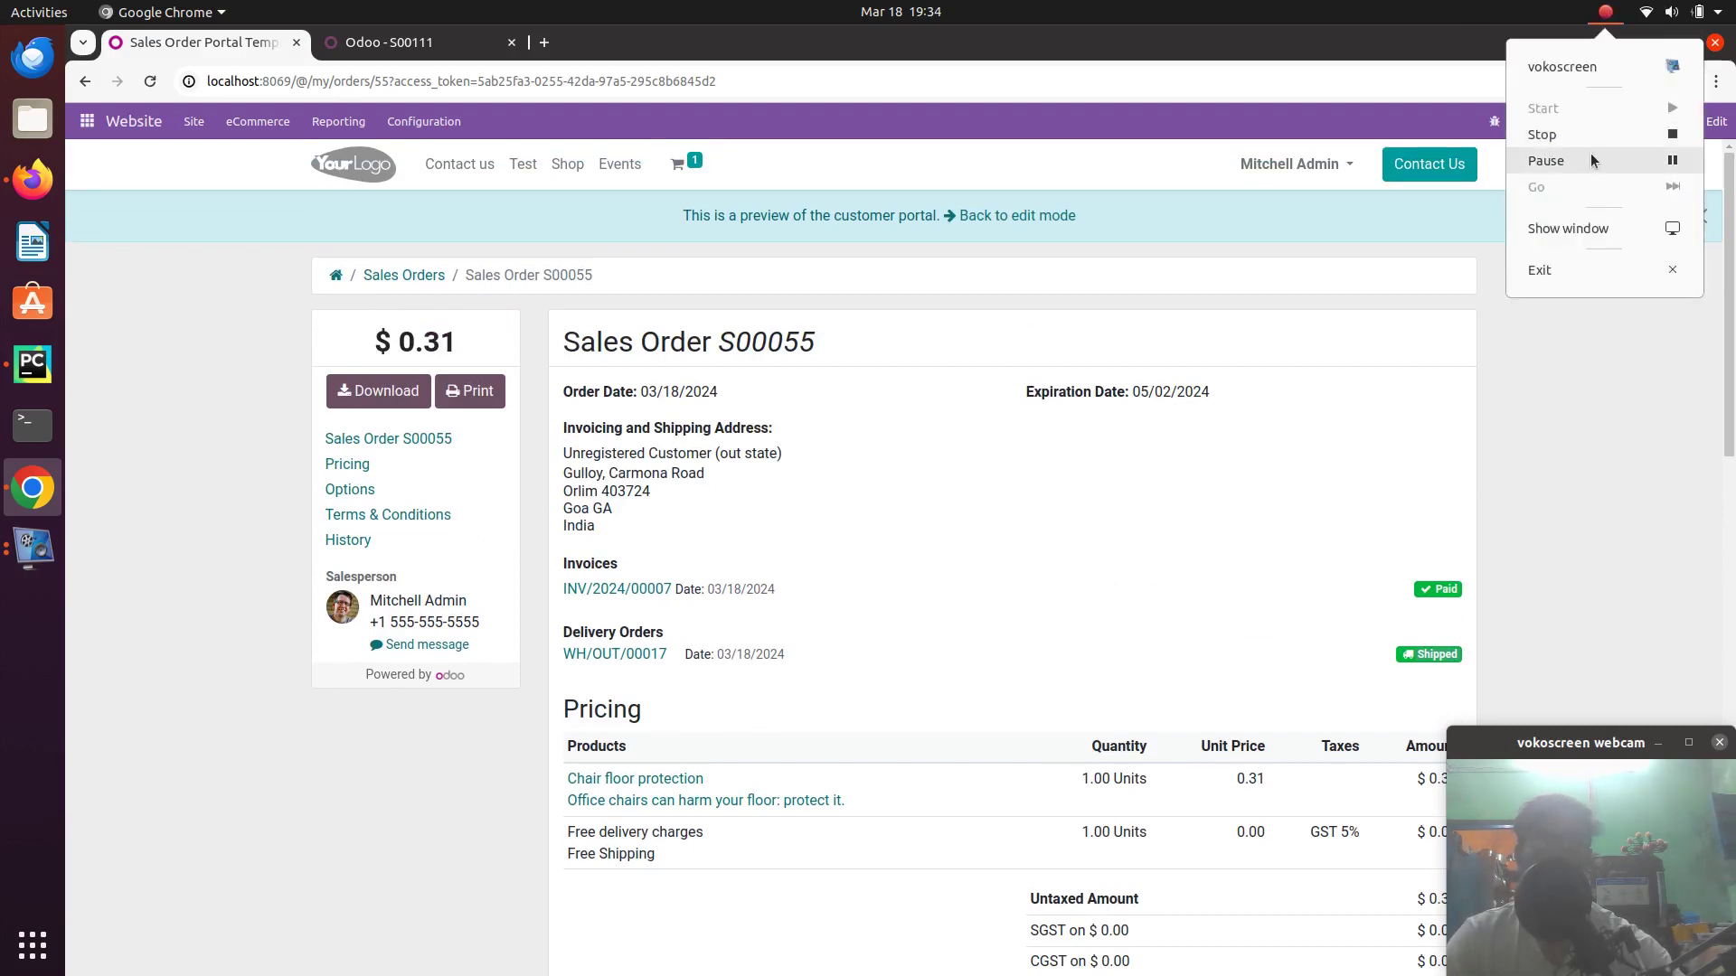